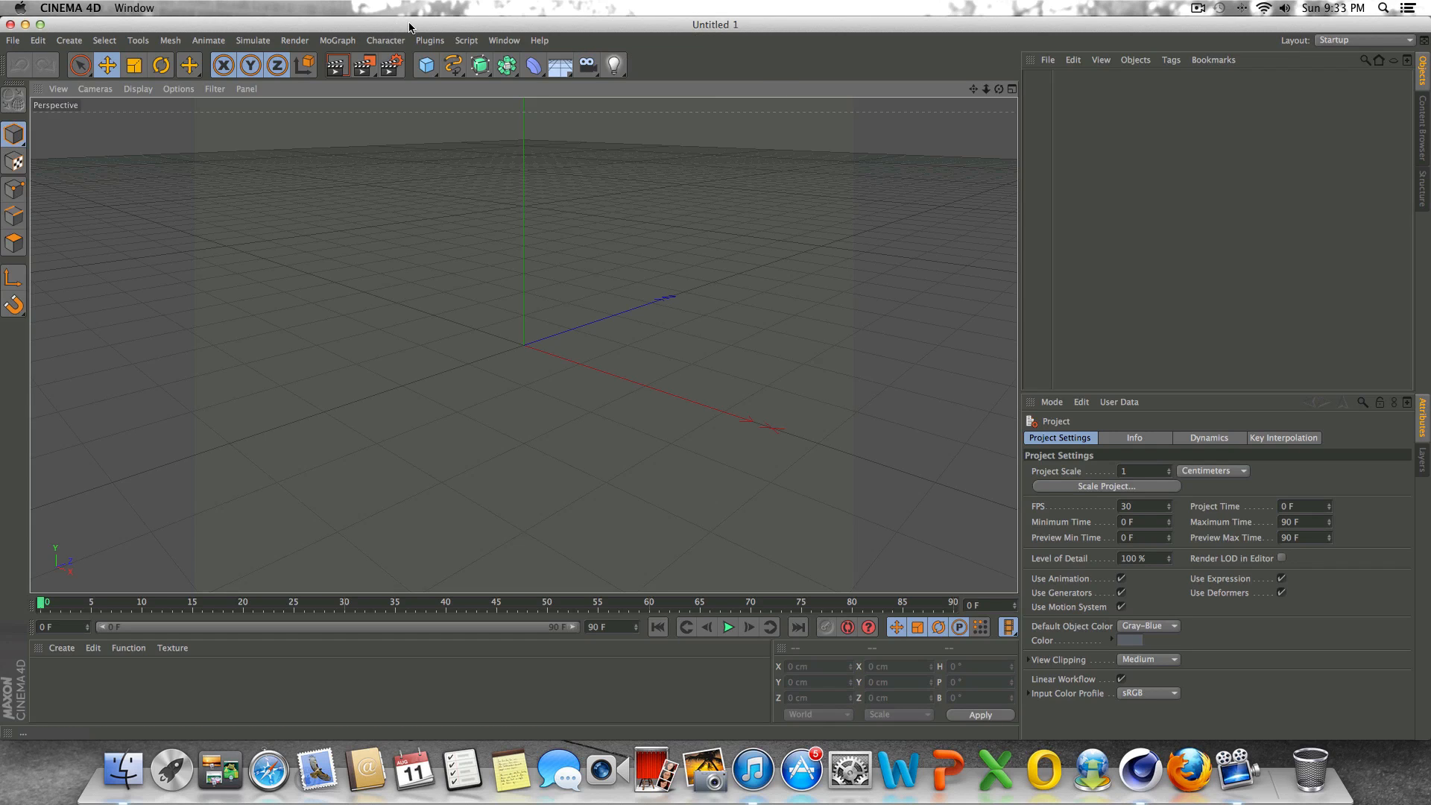
Add a MoText object to the scene and change its text to CHUNKY.
{"action": "left_click", "coordinate": [349, 40]}
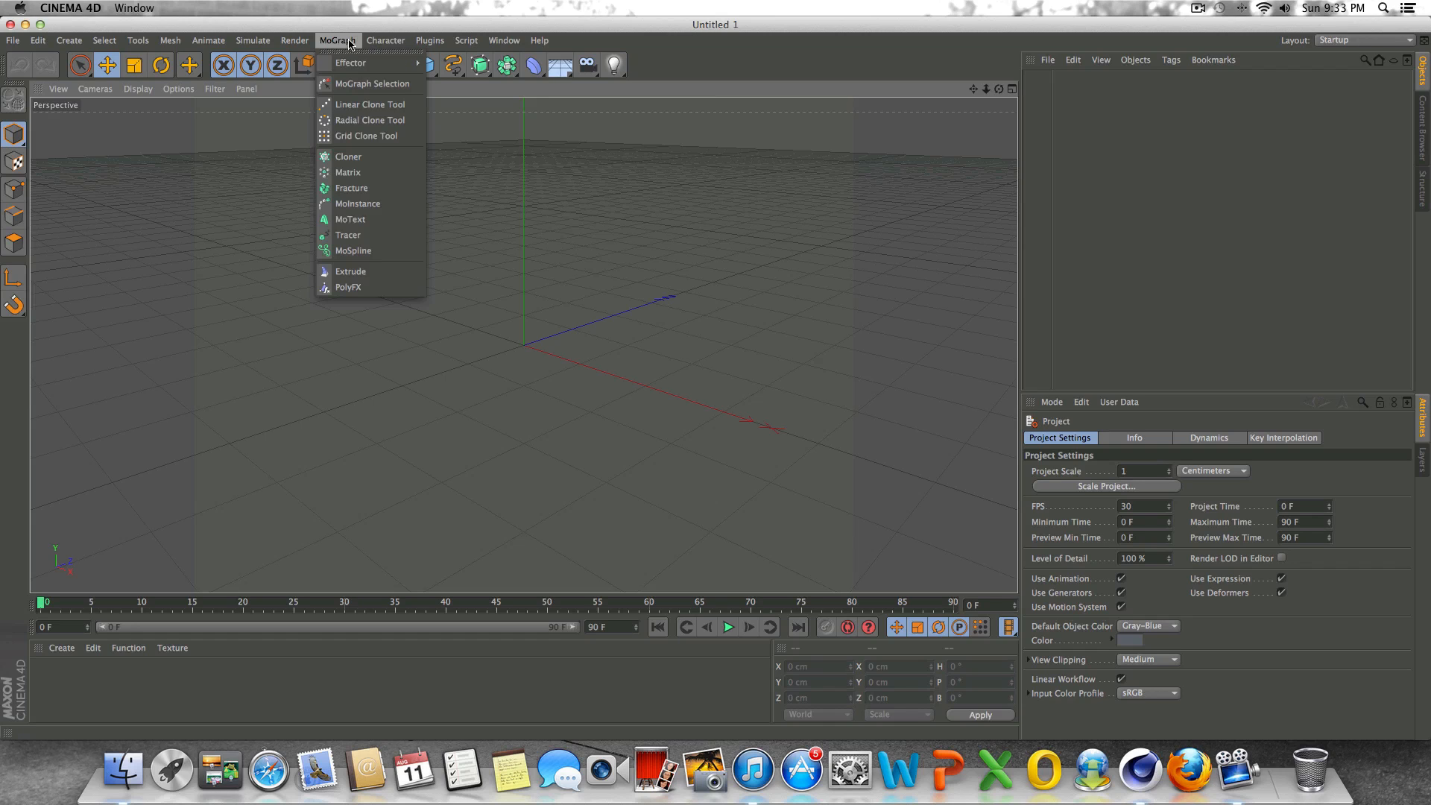
{"action": "left_click", "coordinate": [355, 205]}
{"action": "left_click", "coordinate": [1101, 522]}
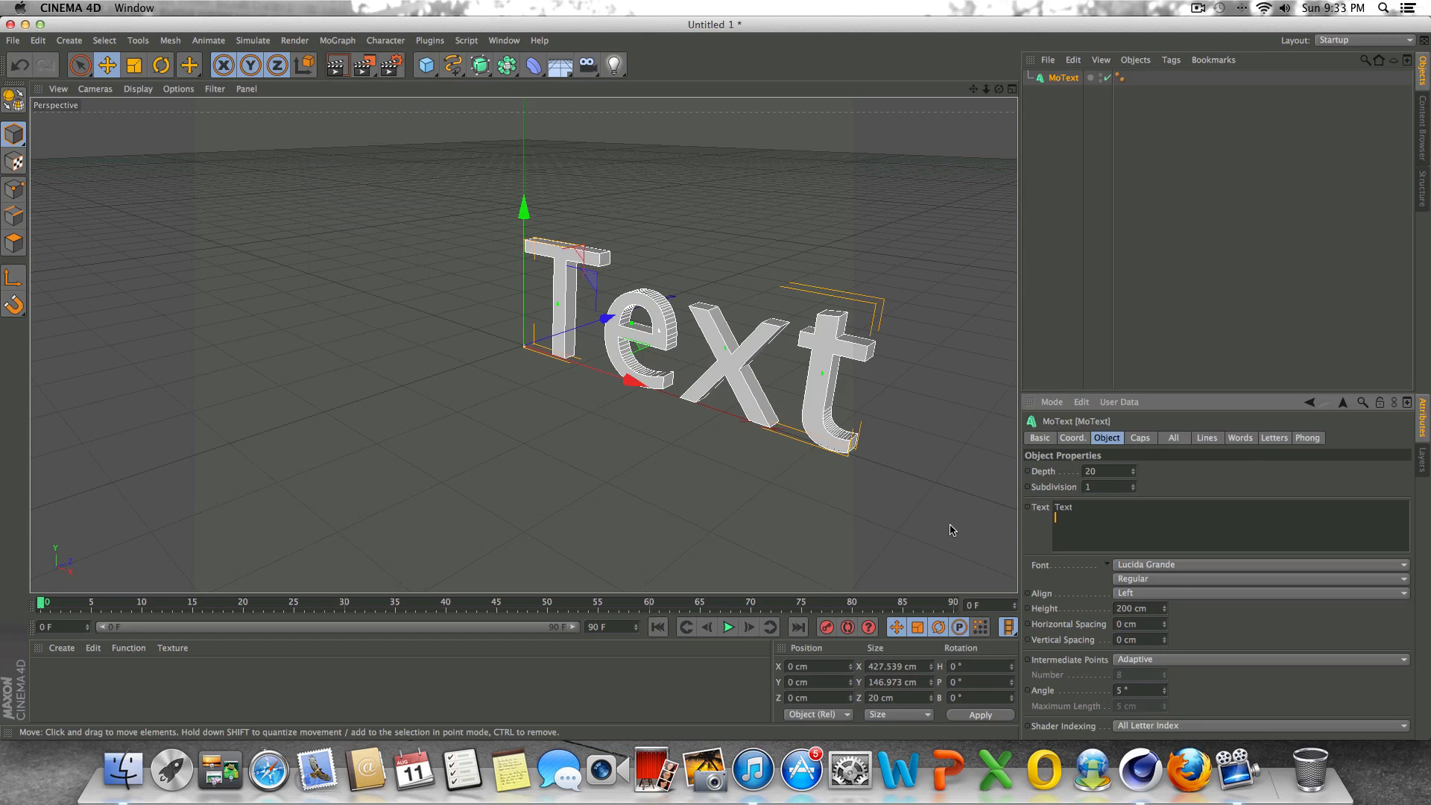
{"action": "left_click_drag", "start_coordinate": [1082, 507], "coordinate": [972, 501]}
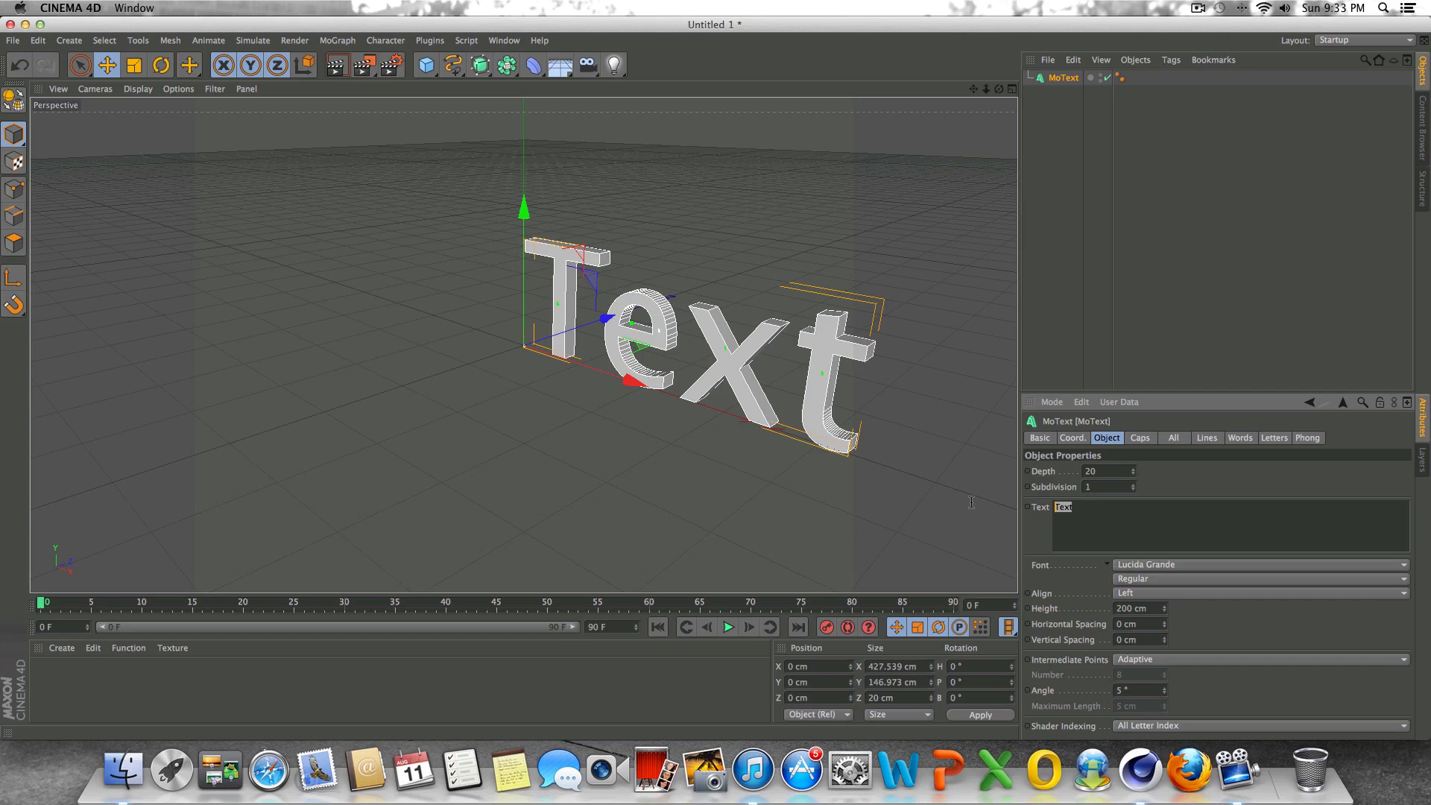
{"action": "type", "text": "CHUNKY"}
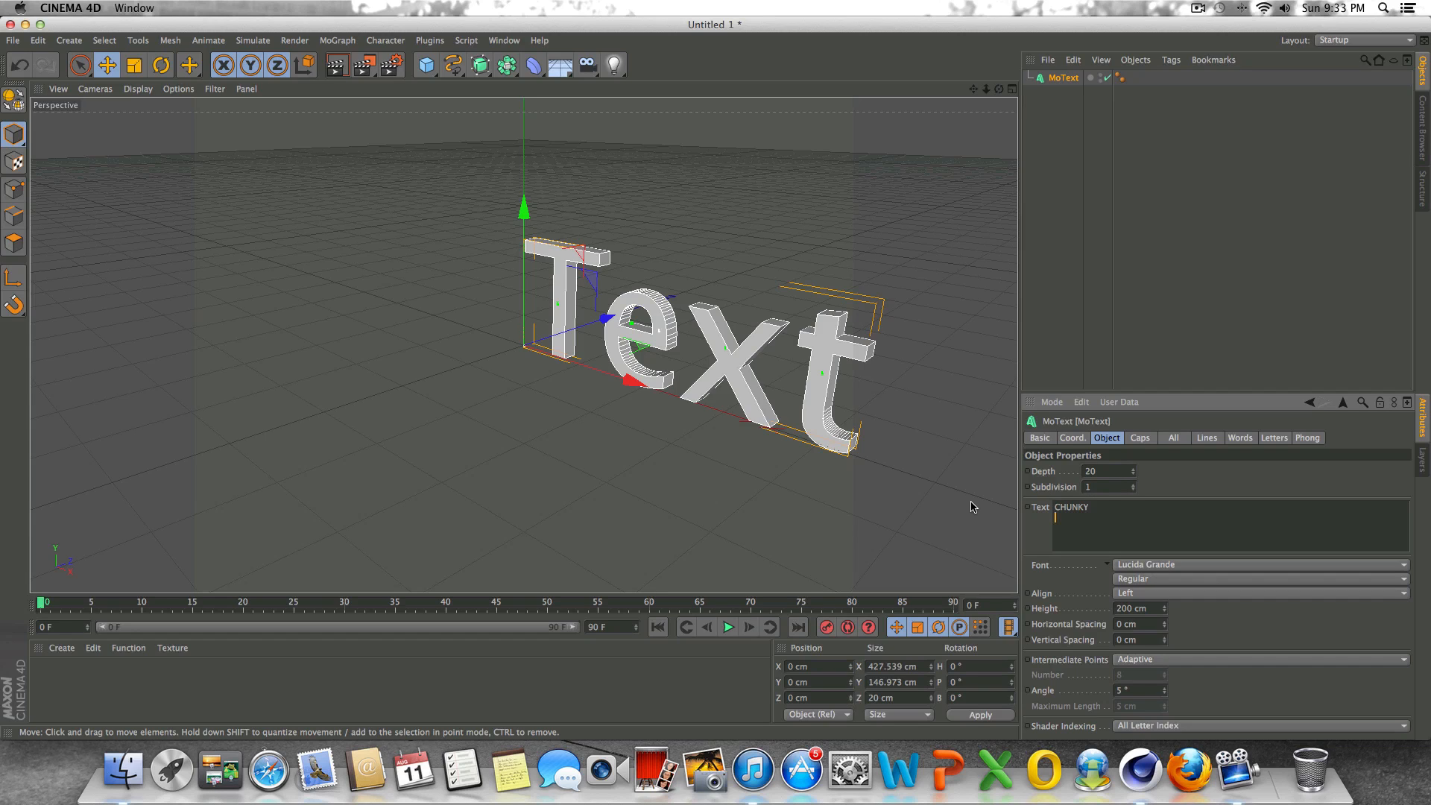
{"action": "left_click", "coordinate": [1112, 470]}
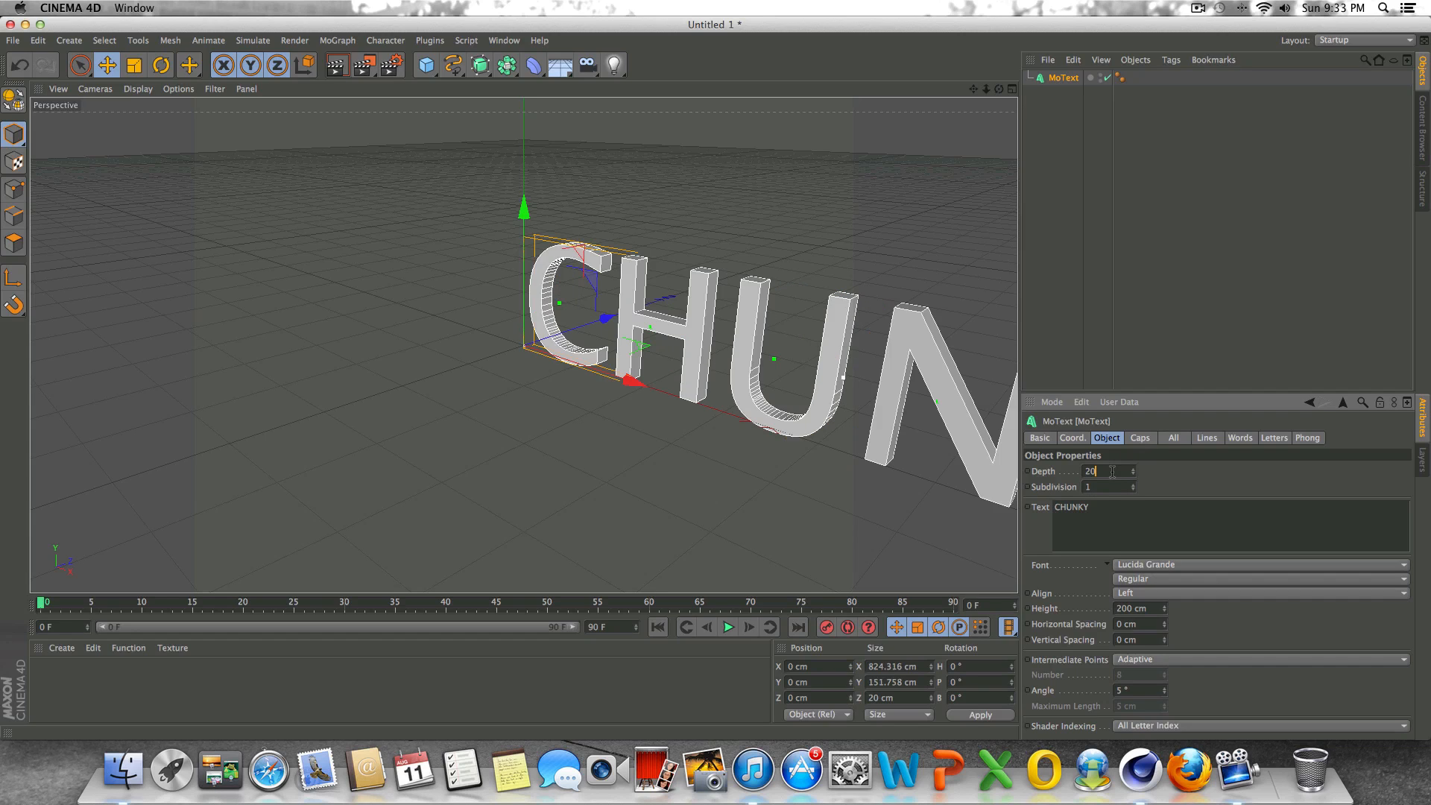
Set the font of the CHUNKY text to Bifurk.
{"action": "left_click_drag", "start_coordinate": [998, 89], "coordinate": [722, 130]}
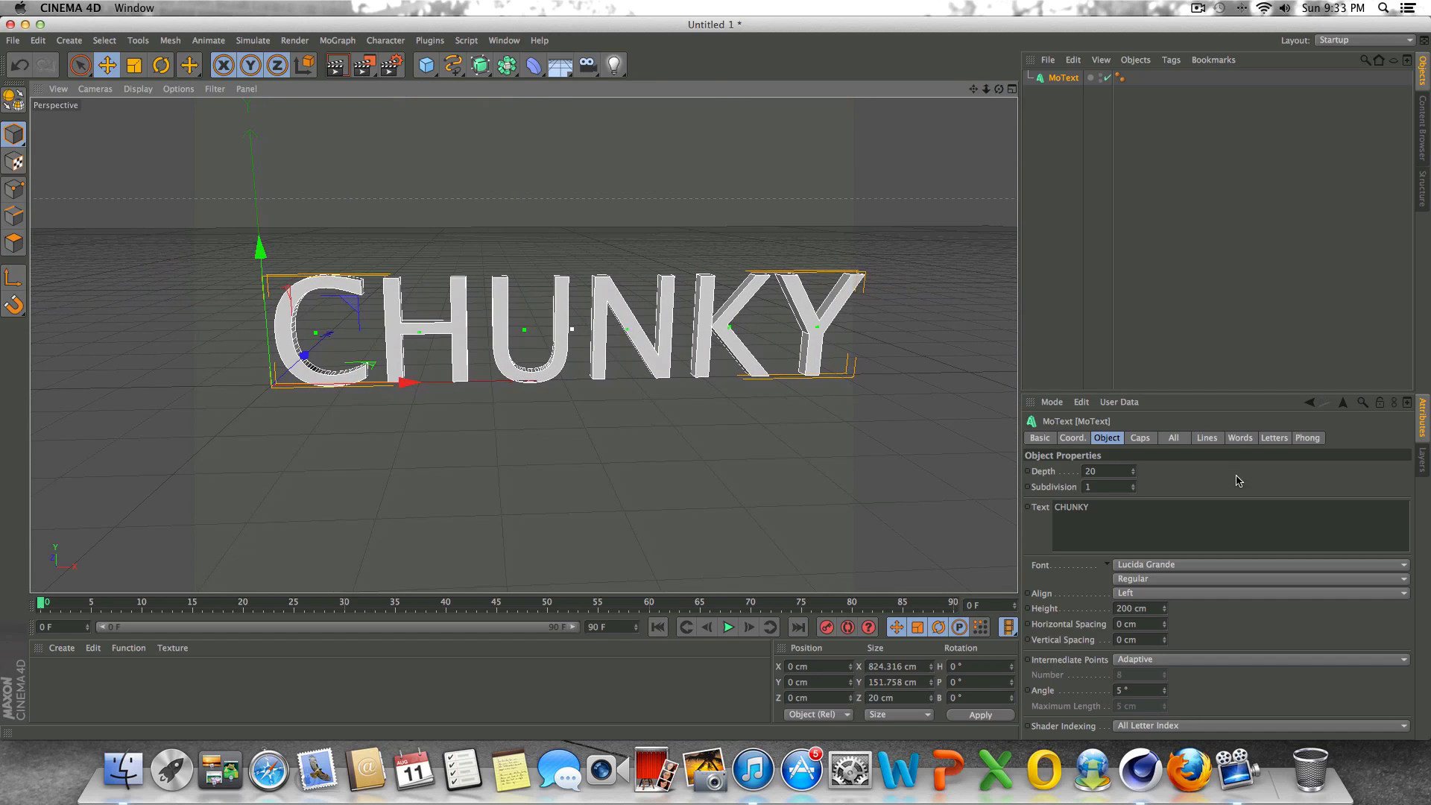
{"action": "left_click", "coordinate": [1145, 569]}
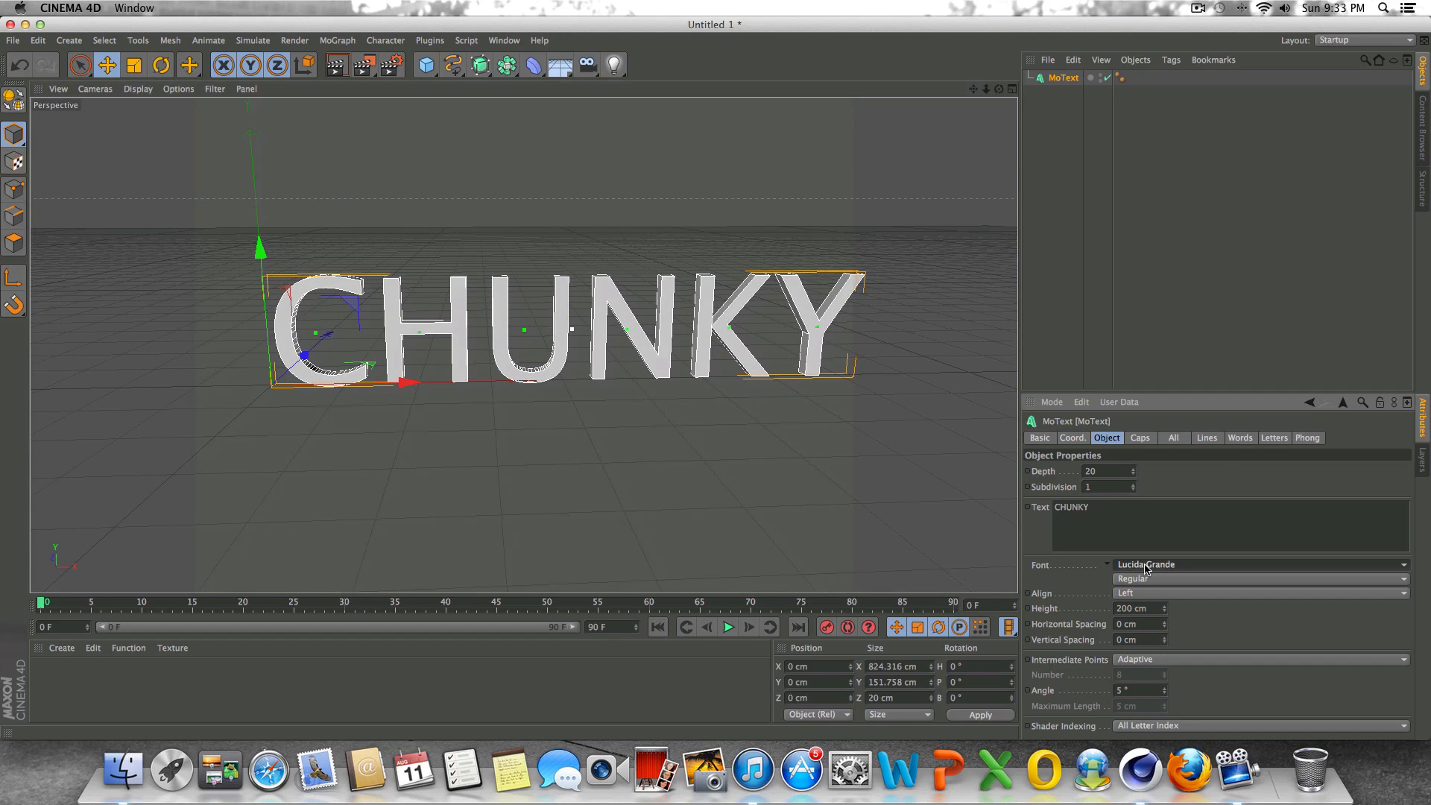
{"action": "left_click", "coordinate": [1146, 569]}
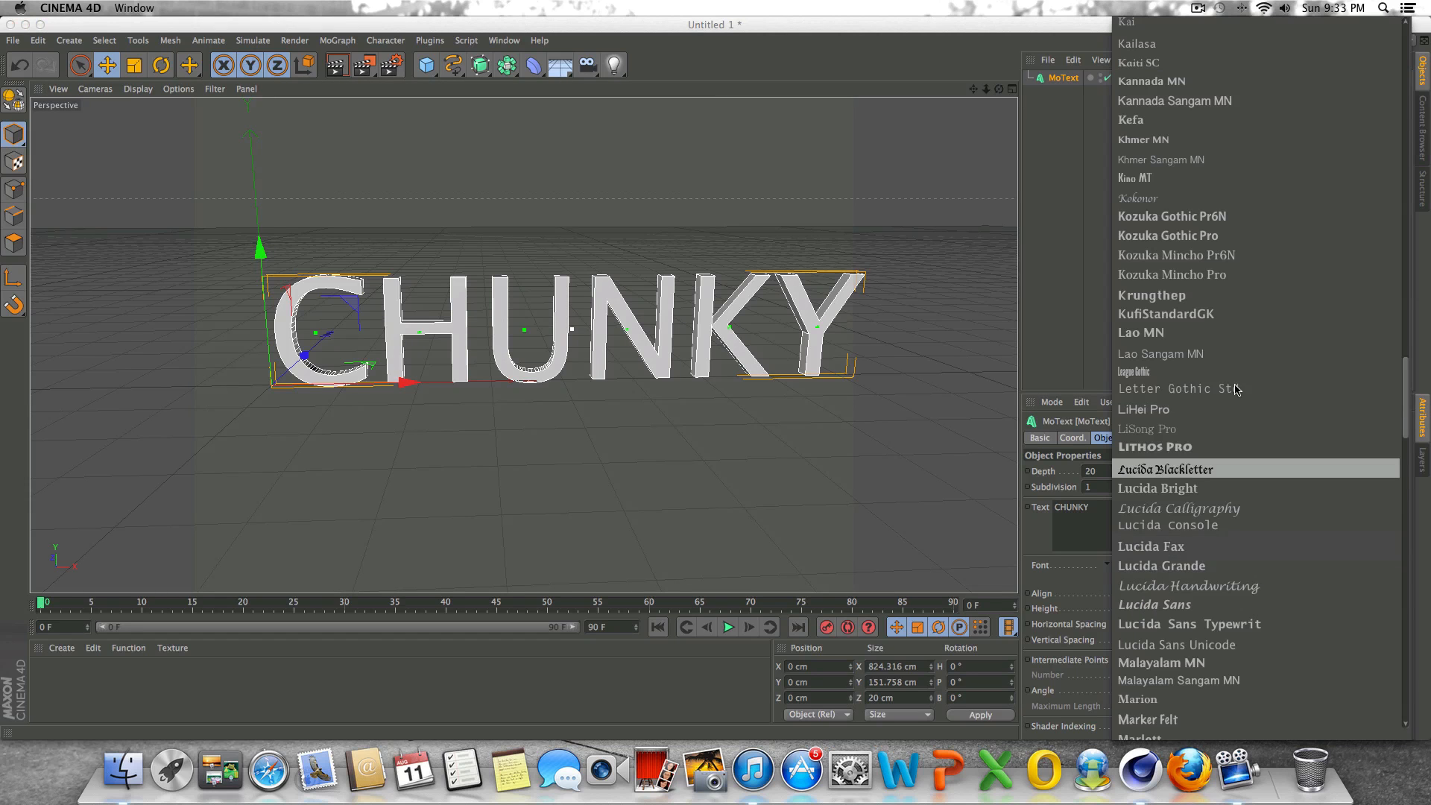
{"action": "scroll", "coordinate": [1230, 380], "scroll_direction": "up", "scroll_amount": 10}
{"action": "scroll", "coordinate": [1233, 383], "scroll_direction": "up", "scroll_amount": 10}
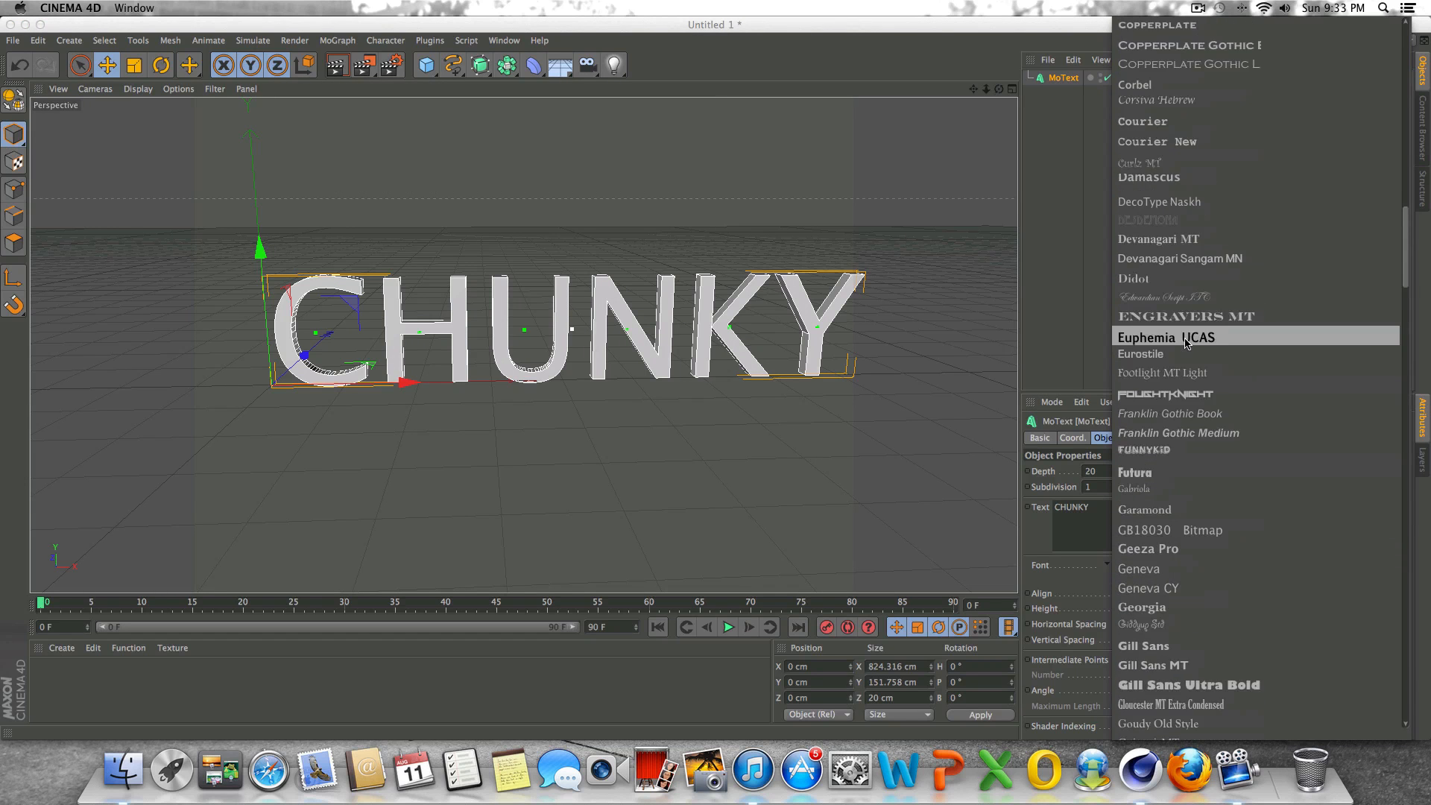
{"action": "scroll", "coordinate": [1187, 343], "scroll_direction": "up", "scroll_amount": 10}
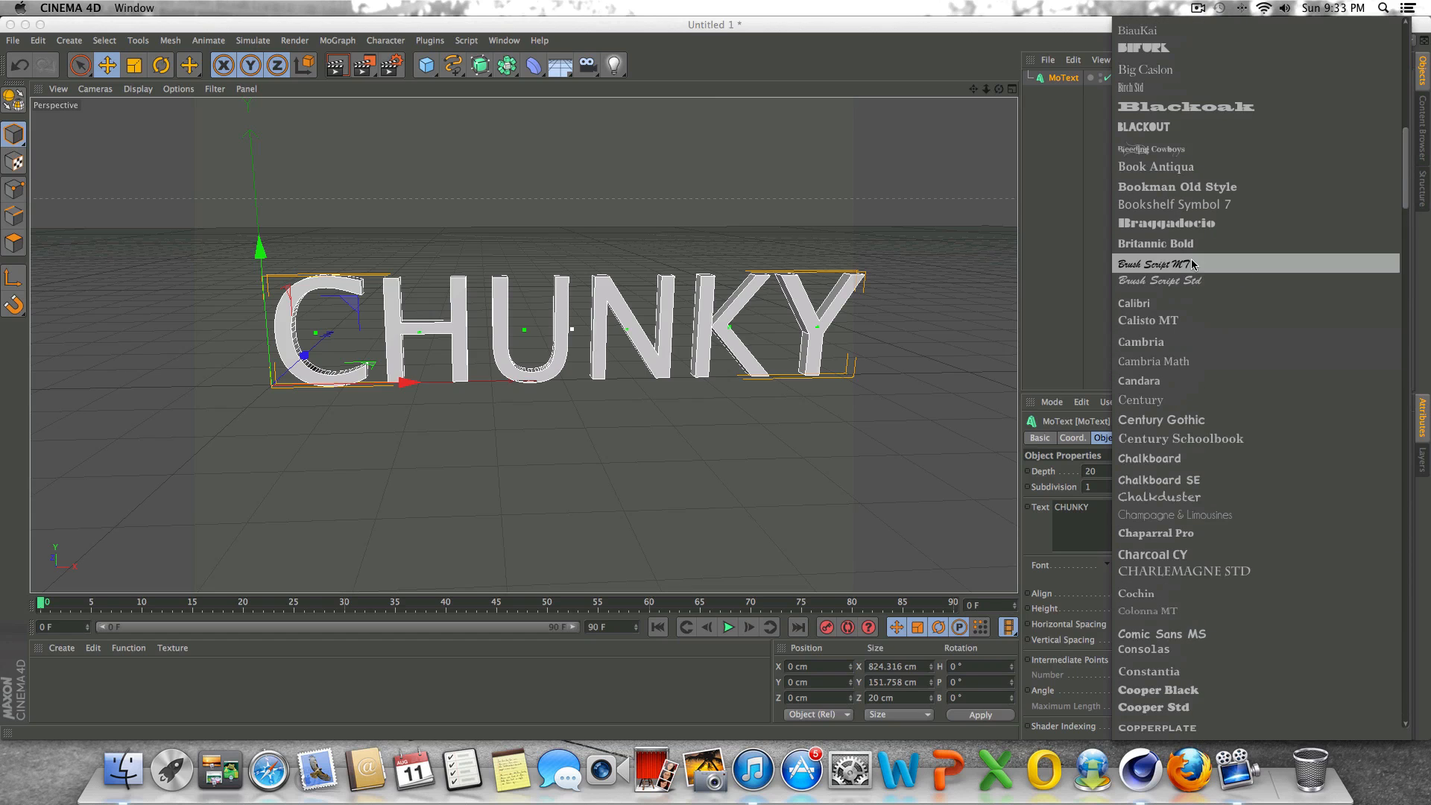
{"action": "left_click", "coordinate": [1185, 49]}
Set the extrusion depth of the CHUNKY text to 80.
{"action": "left_click_drag", "start_coordinate": [999, 89], "coordinate": [899, 70]}
{"action": "left_click", "coordinate": [1106, 470]}
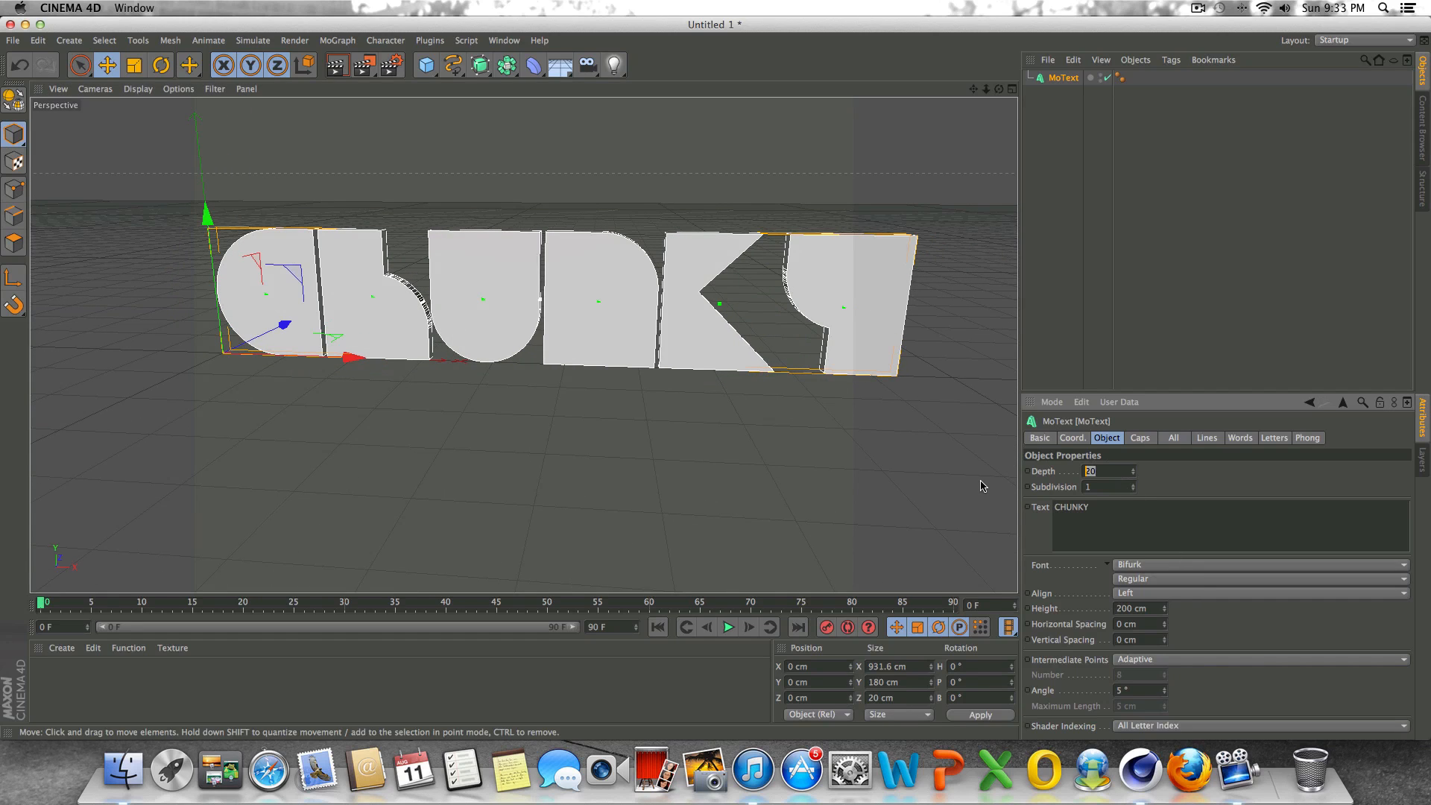
{"action": "type", "text": "80"}
{"action": "key", "text": "Return"}
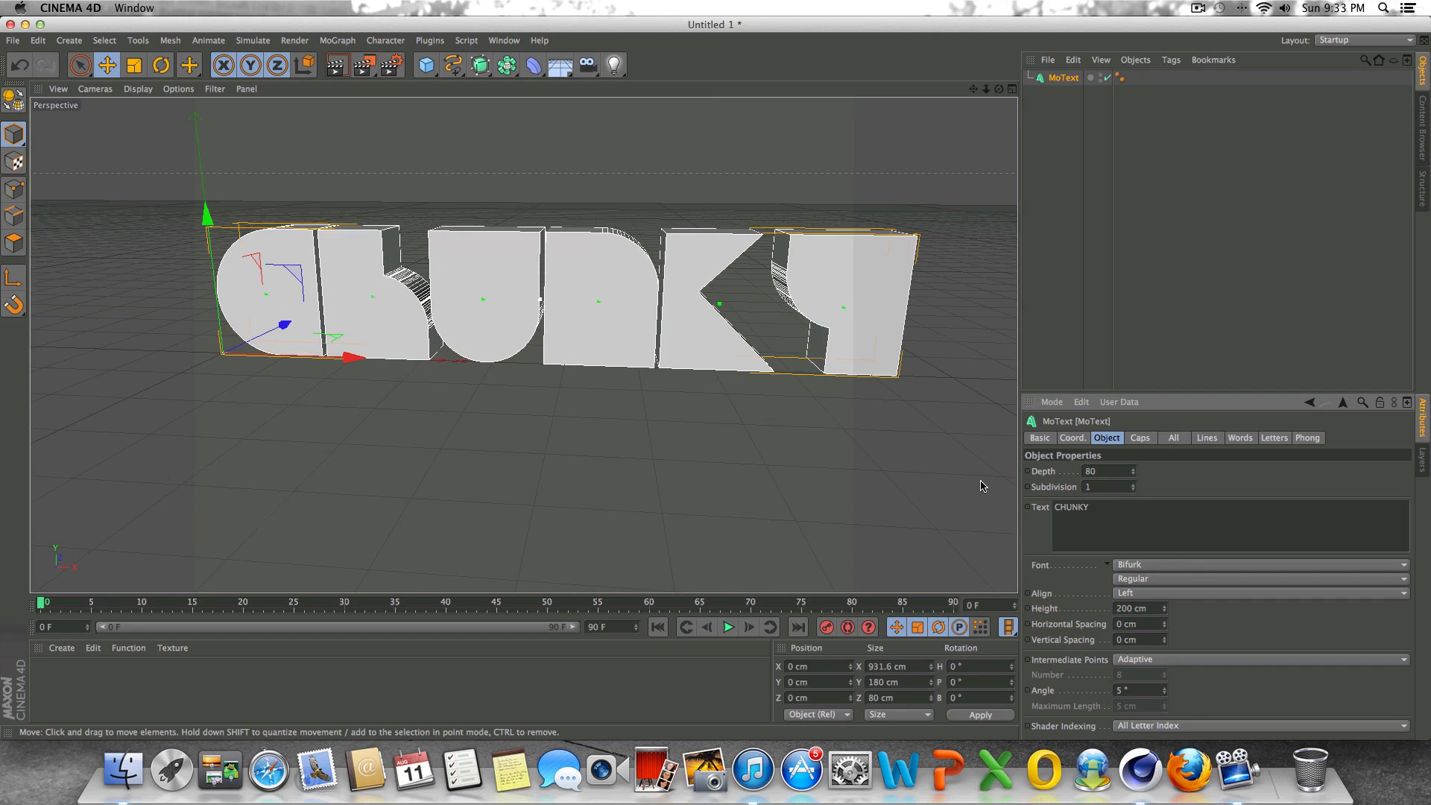
Change both the start and end caps of the text to Fillet Cap.
{"action": "left_click", "coordinate": [1134, 438]}
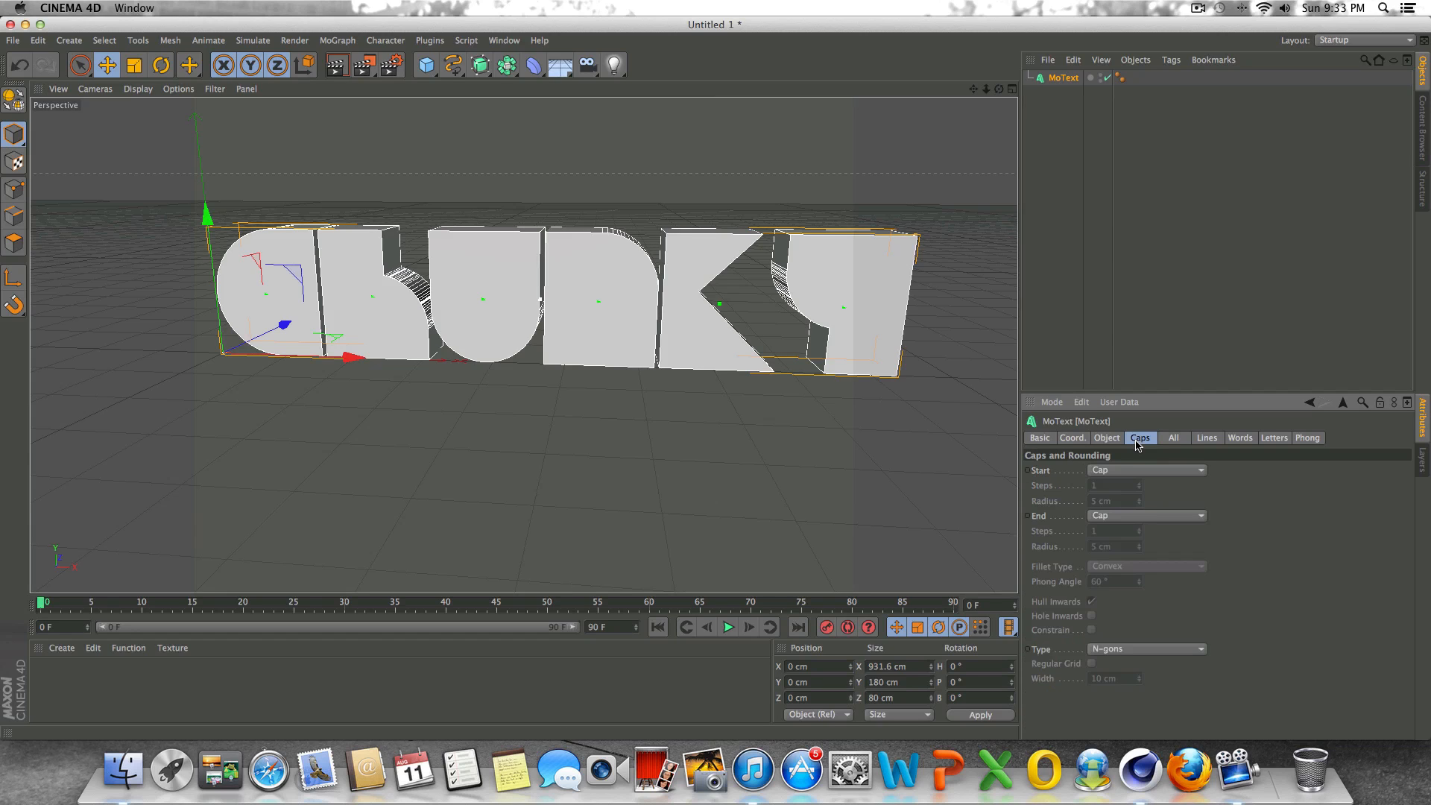
{"action": "left_click", "coordinate": [1126, 474]}
{"action": "left_click", "coordinate": [1129, 532]}
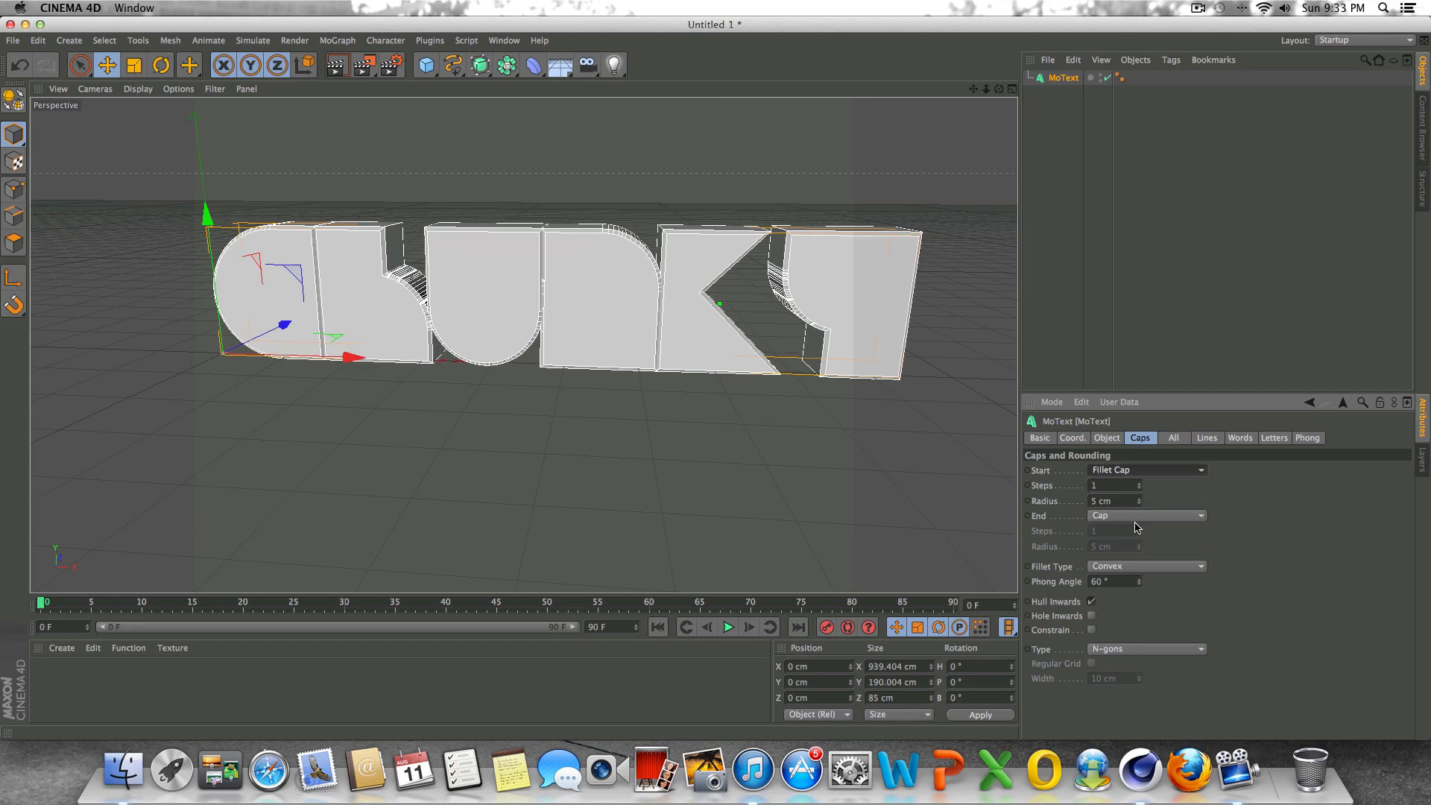
{"action": "left_click", "coordinate": [1131, 517]}
{"action": "left_click", "coordinate": [1122, 577]}
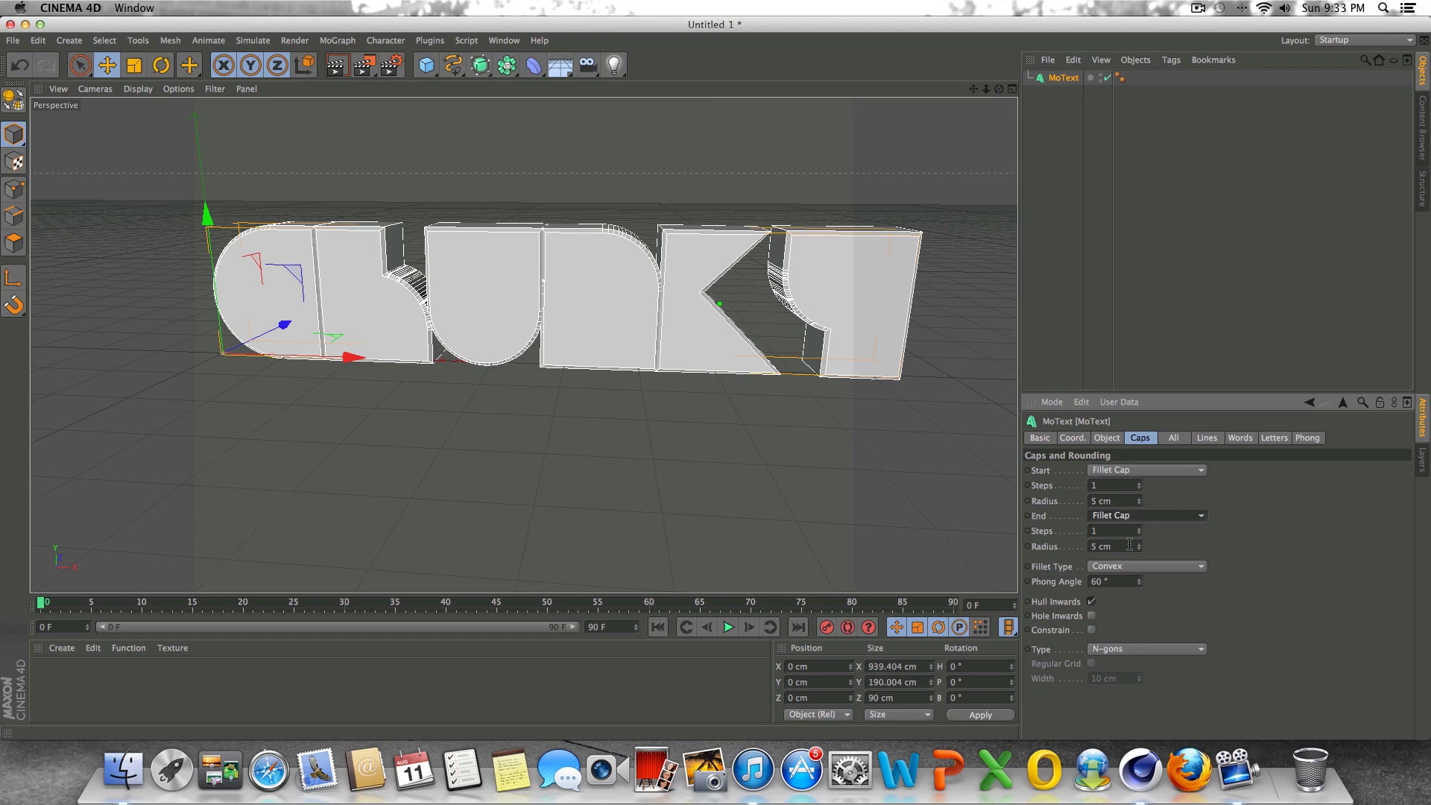
Set the fillet radius of both the start and end caps to 3 cm.
{"action": "left_click", "coordinate": [1129, 545]}
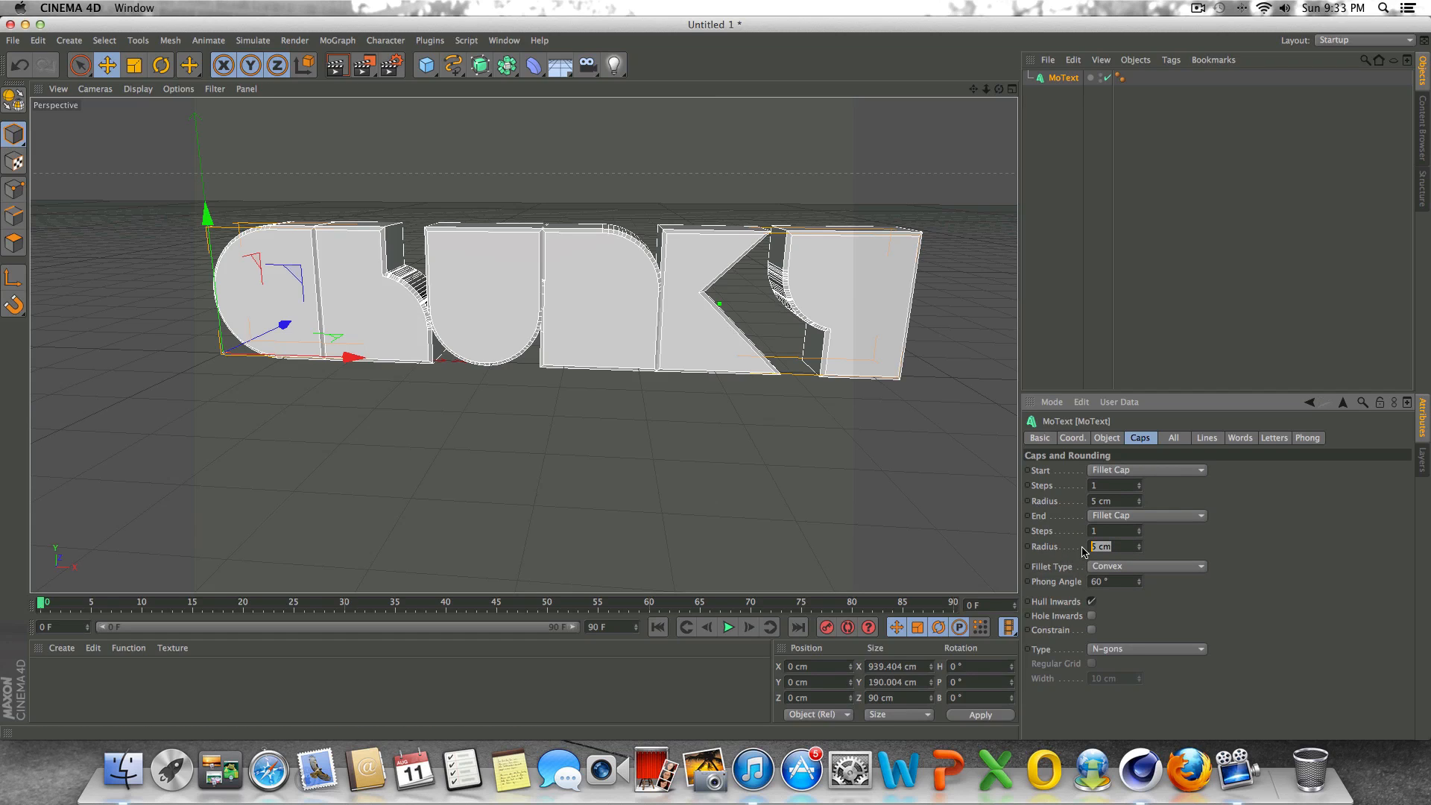
{"action": "type", "text": "3"}
{"action": "left_click", "coordinate": [1113, 500]}
{"action": "type", "text": "3"}
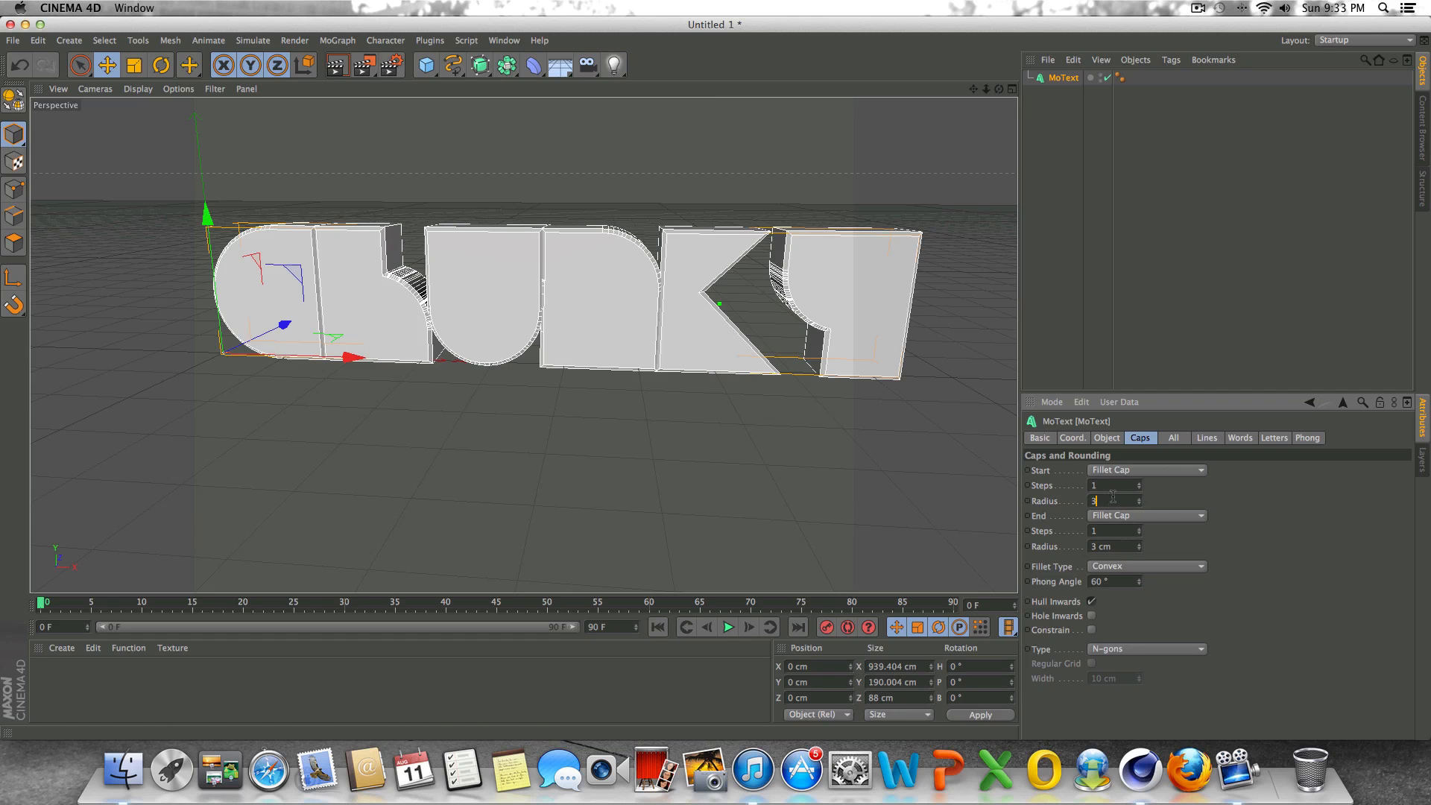
{"action": "left_click", "coordinate": [1111, 485]}
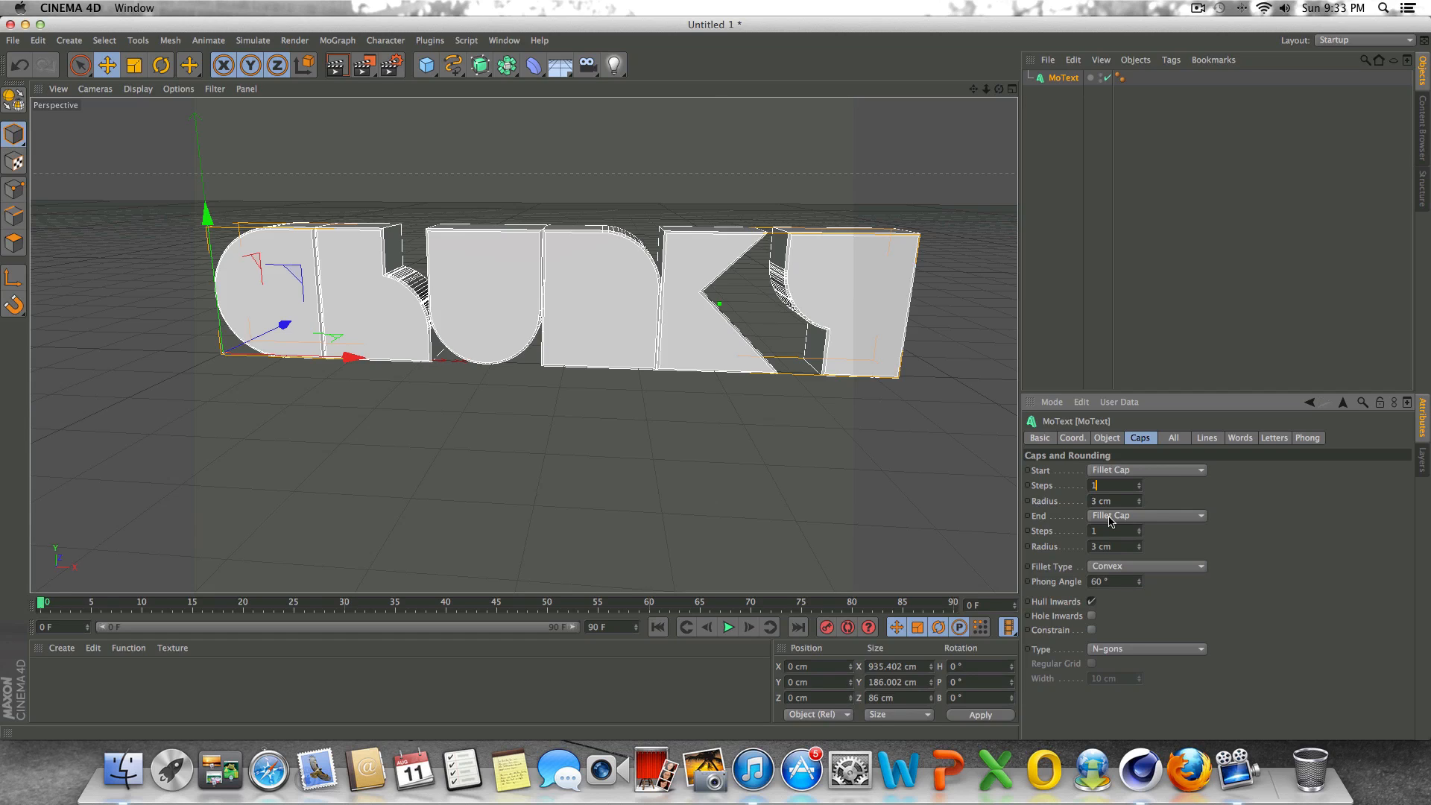
Set the cap type to Quadrangles with Regular Grid enabled and a grid width of 5 cm.
{"action": "left_click", "coordinate": [1108, 439]}
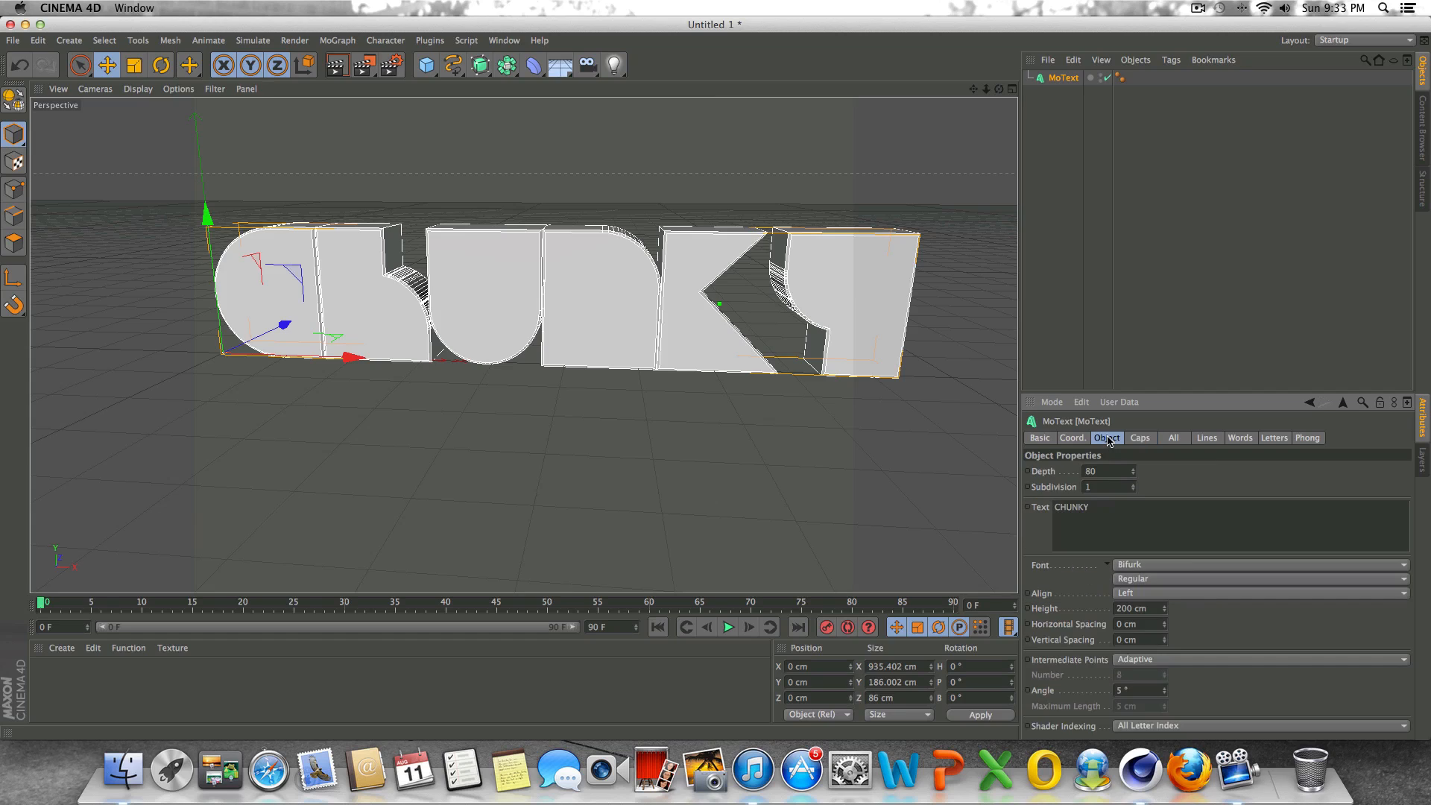
{"action": "left_click", "coordinate": [1139, 439]}
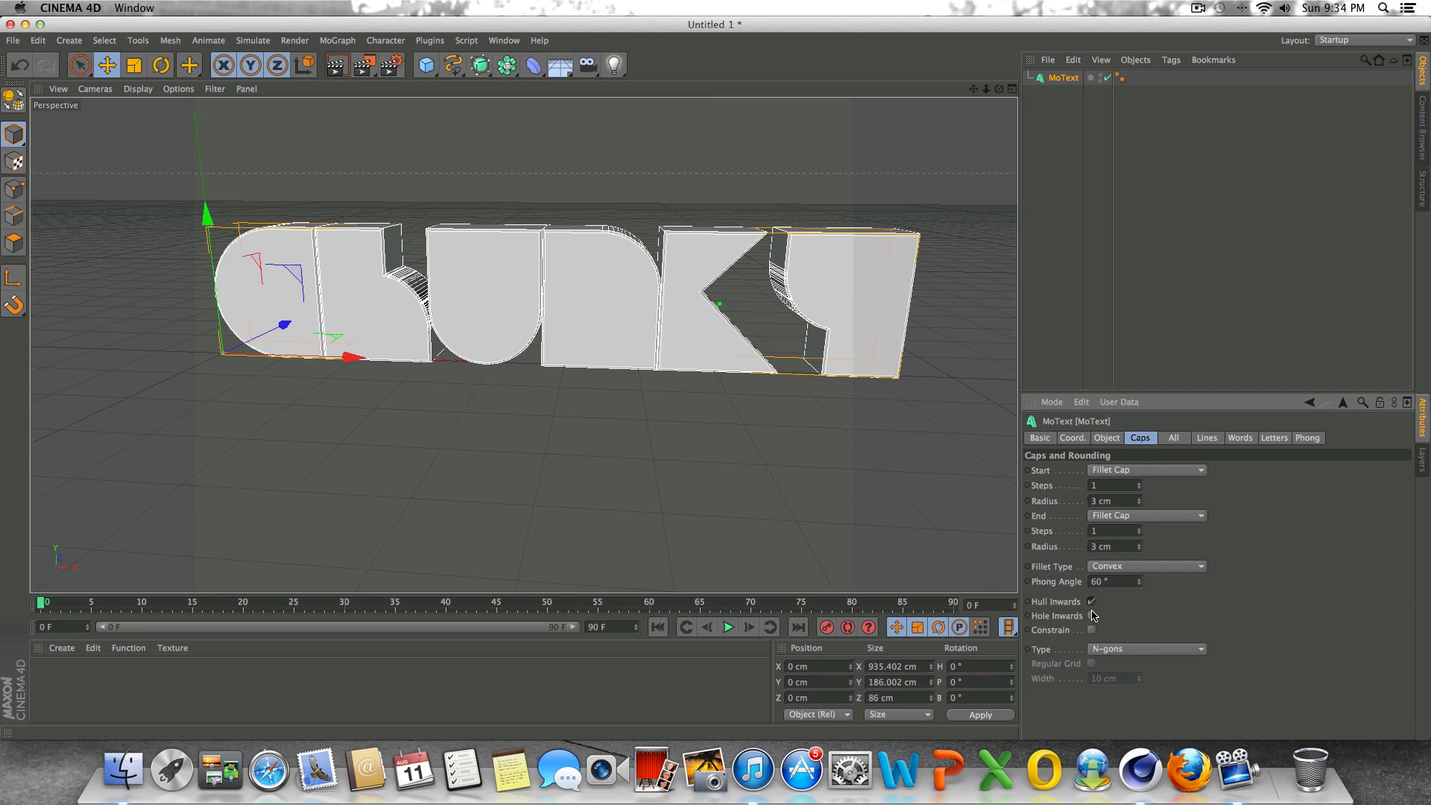
{"action": "left_click", "coordinate": [1117, 650]}
{"action": "left_click", "coordinate": [1121, 680]}
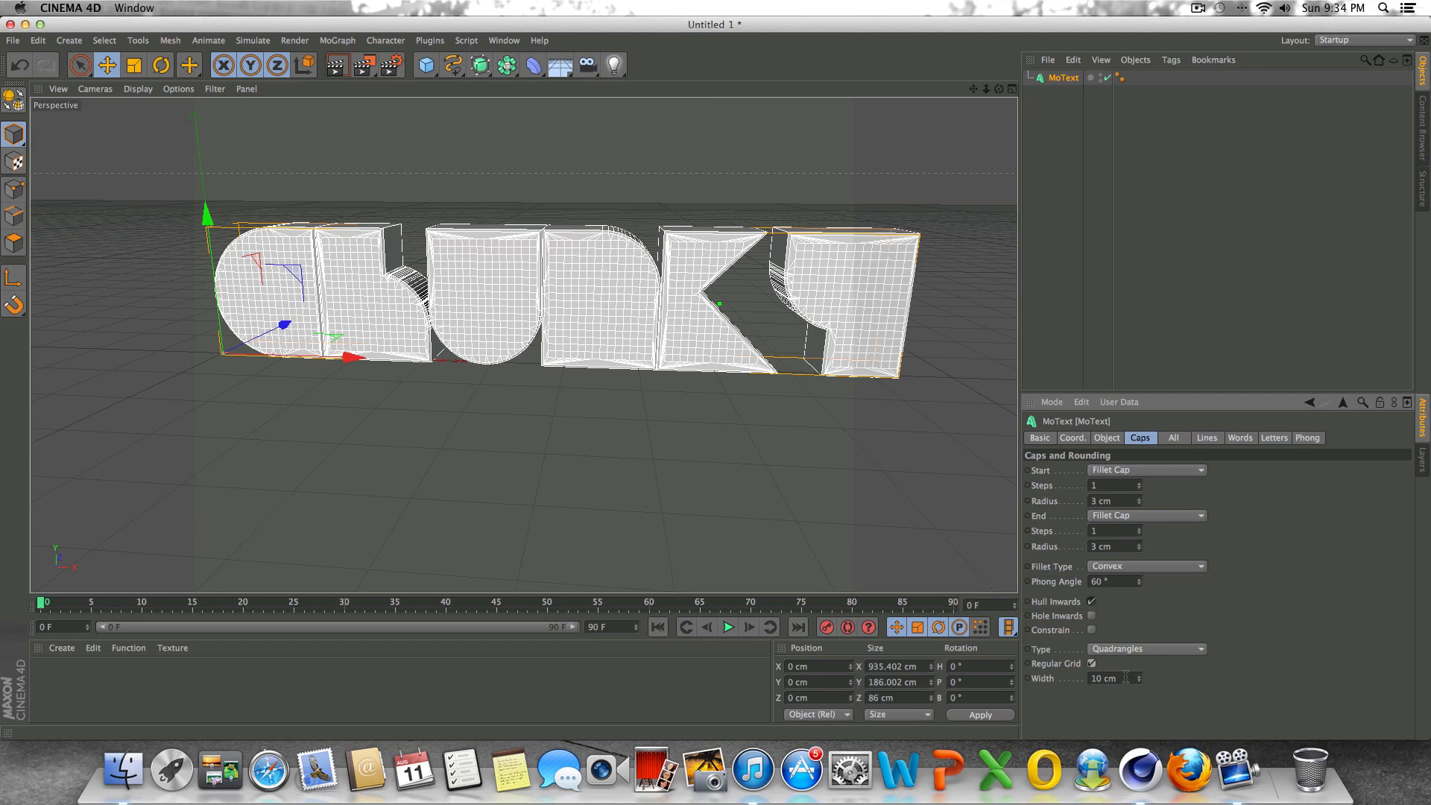
{"action": "left_click", "coordinate": [1118, 679]}
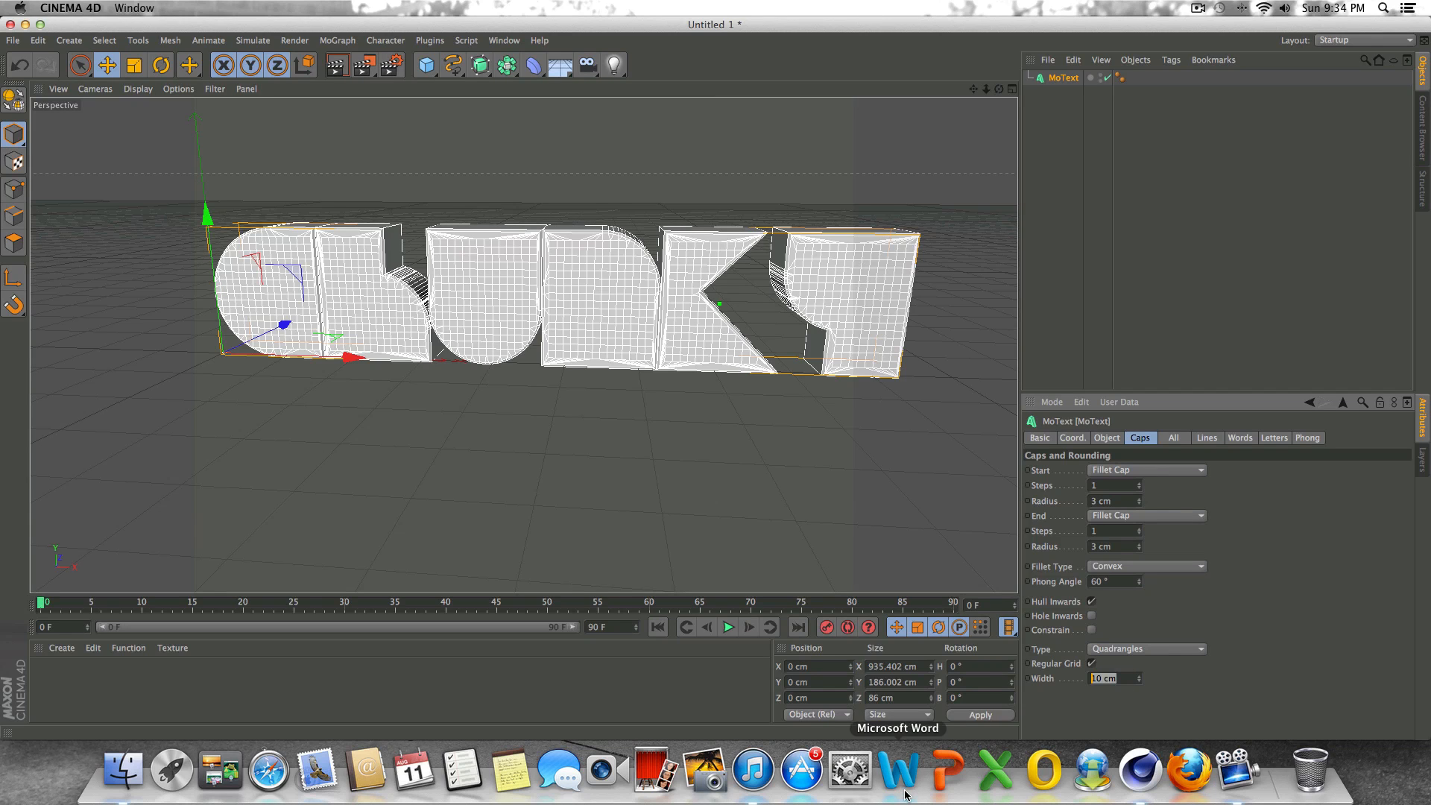
{"action": "type", "text": "5"}
{"action": "key", "text": "Return"}
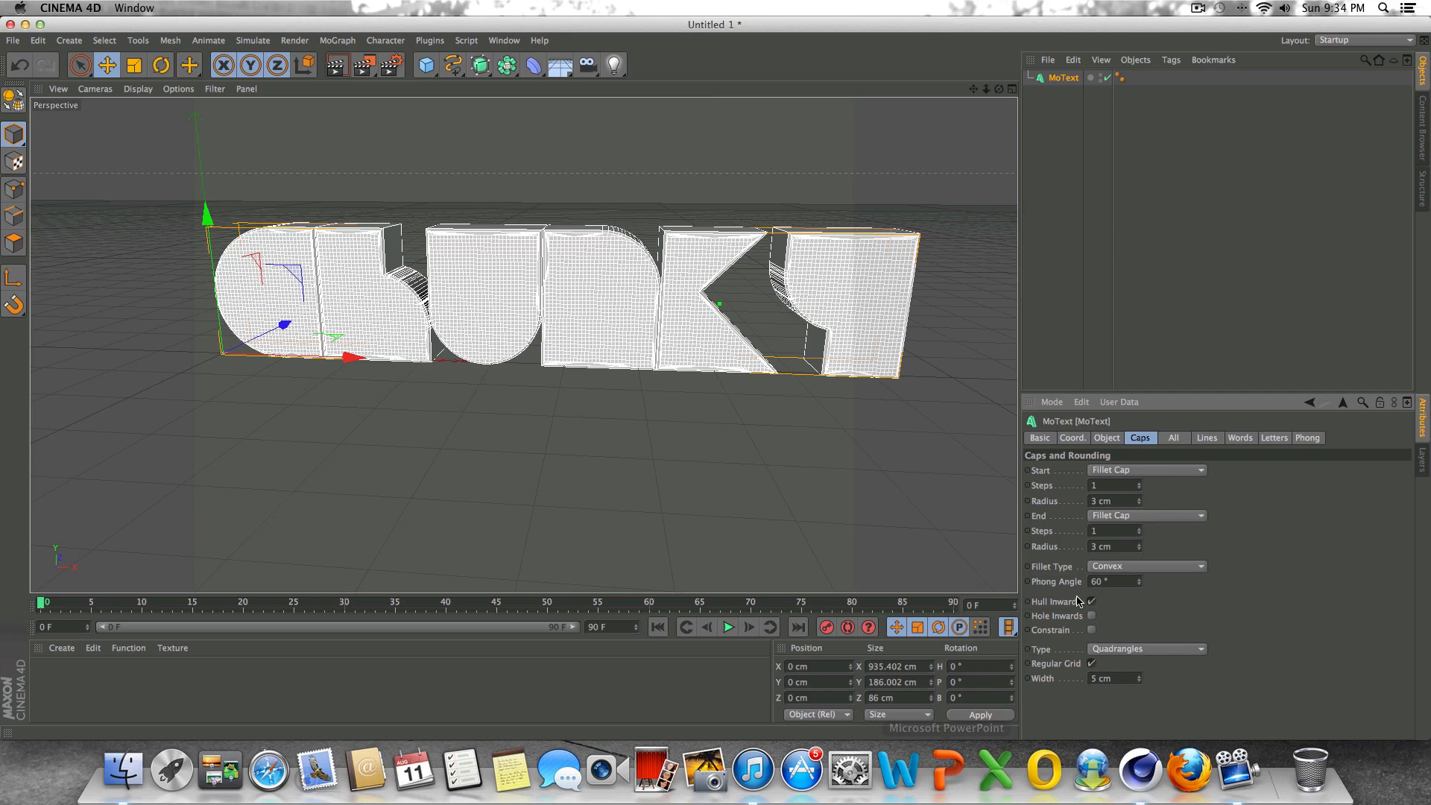
Set the text's intermediate points to Uniform and its subdivision to 8.
{"action": "left_click", "coordinate": [1109, 439]}
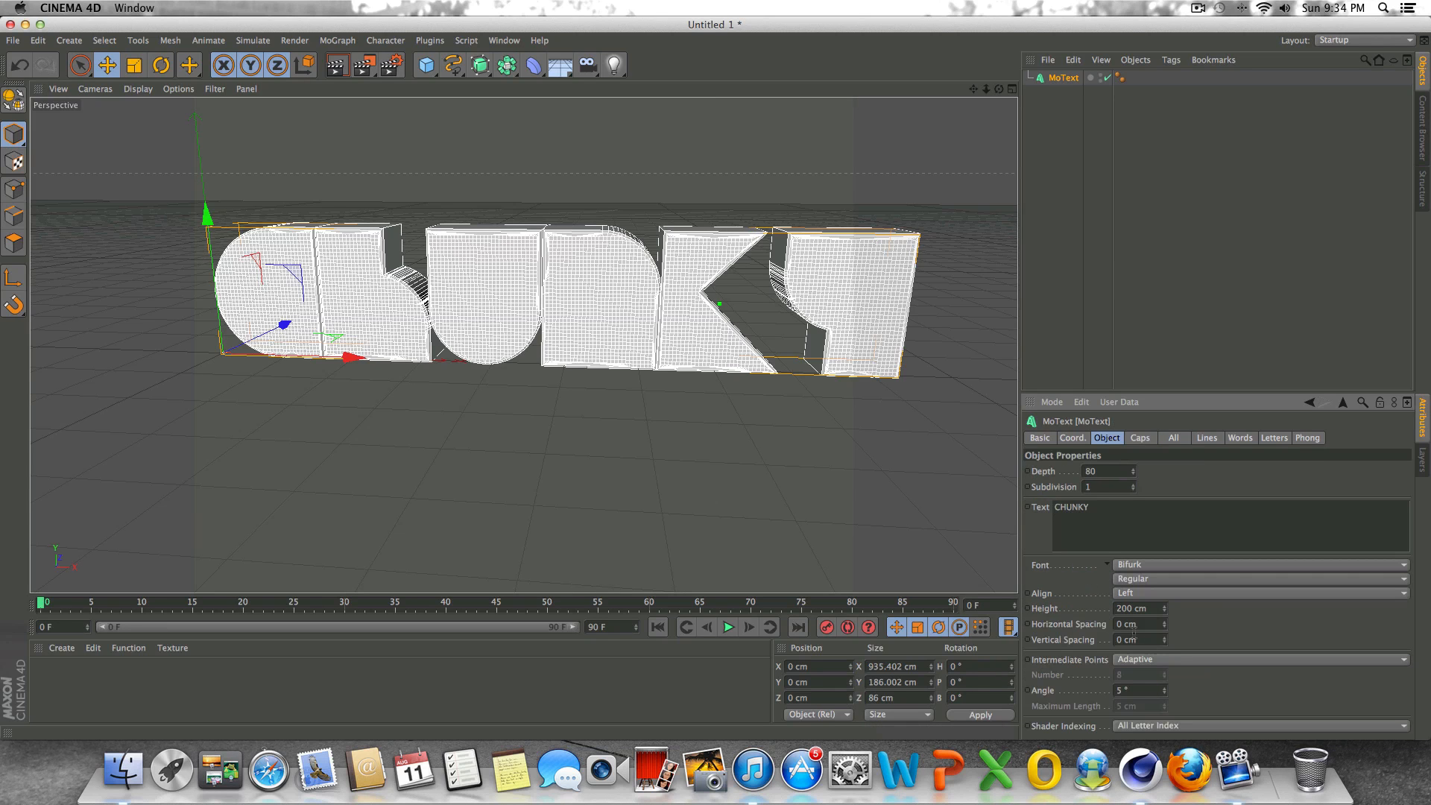
{"action": "left_click", "coordinate": [1155, 660]}
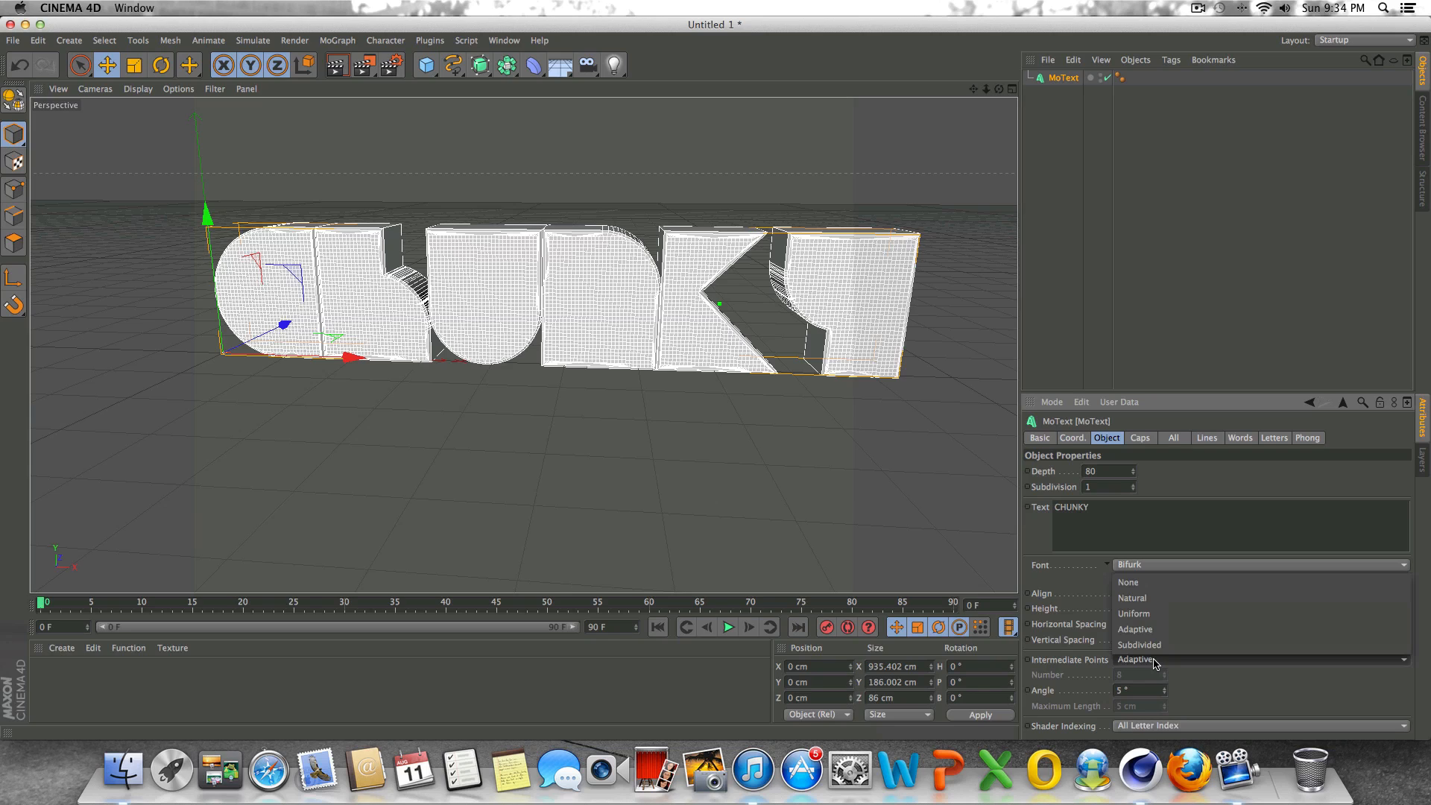
{"action": "left_click", "coordinate": [1134, 613]}
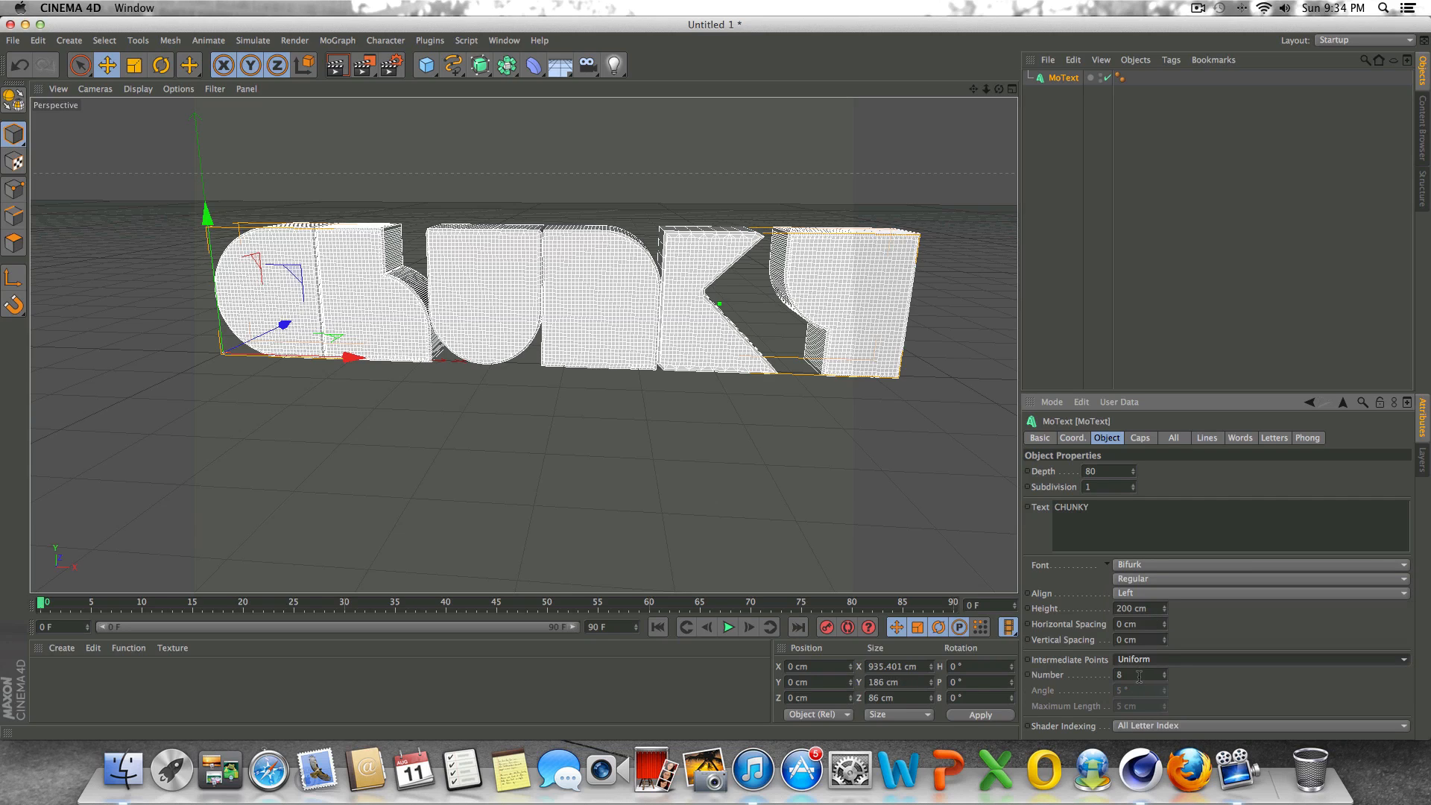
{"action": "double_click", "coordinate": [1138, 676]}
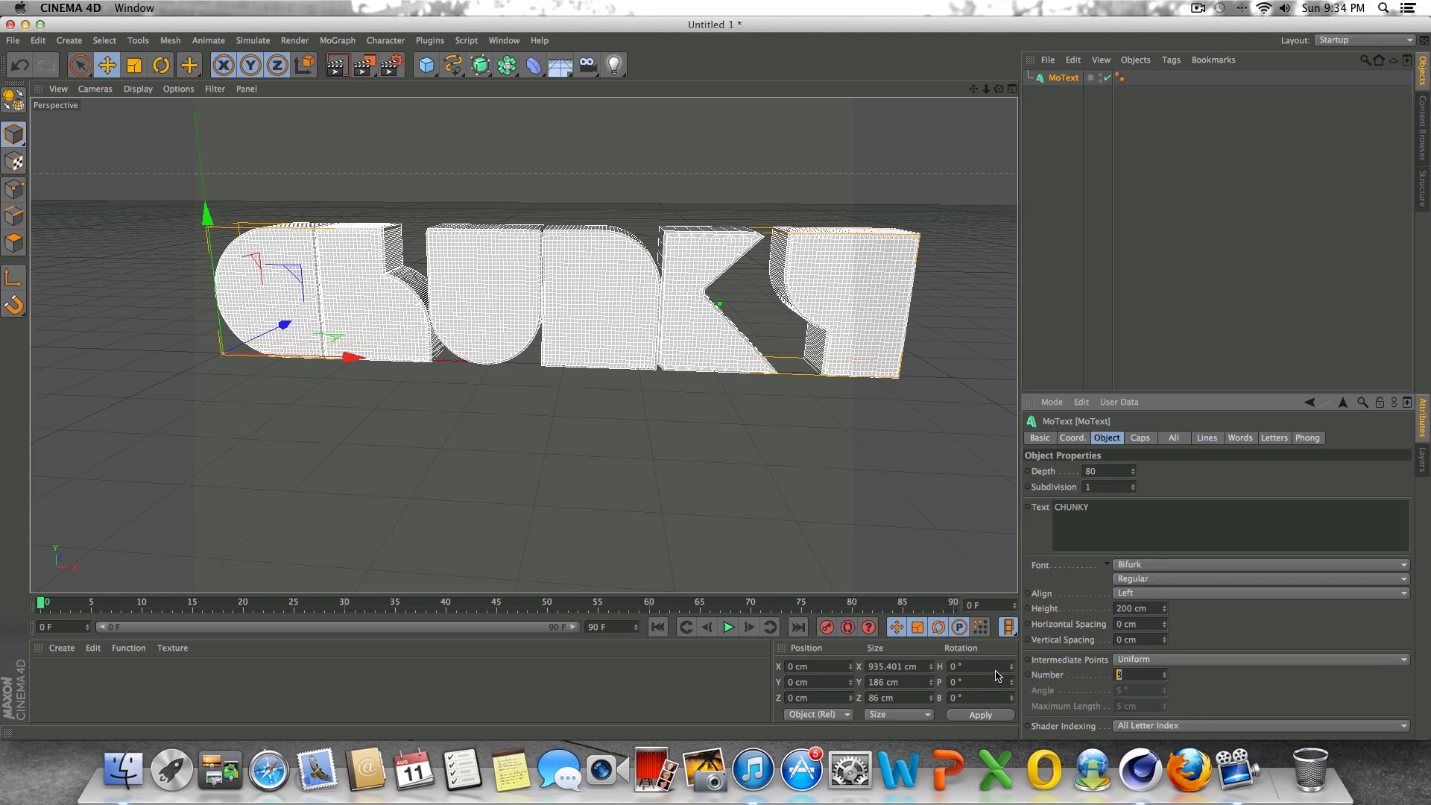
{"action": "double_click", "coordinate": [1111, 488]}
{"action": "type", "text": "8"}
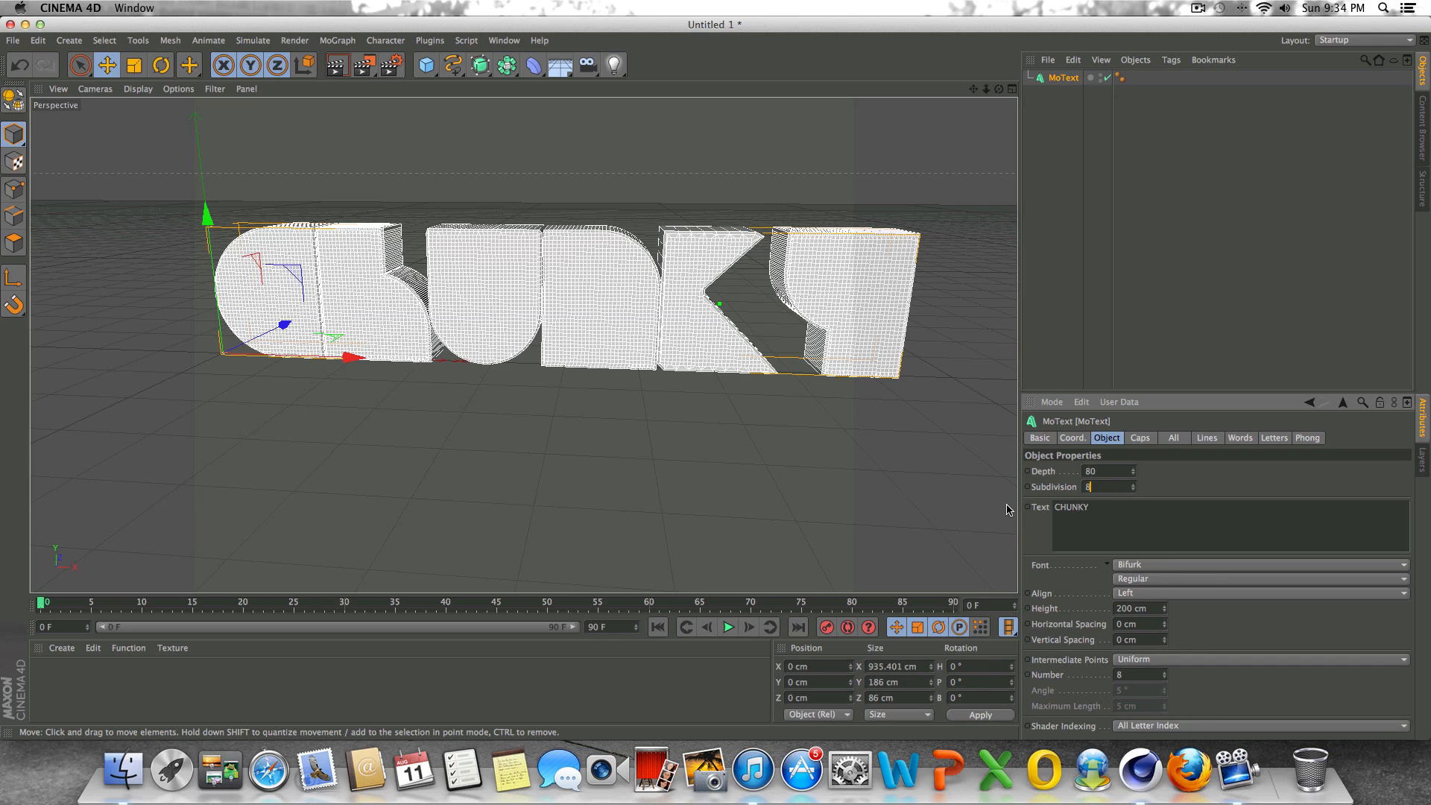
{"action": "key", "text": "Return"}
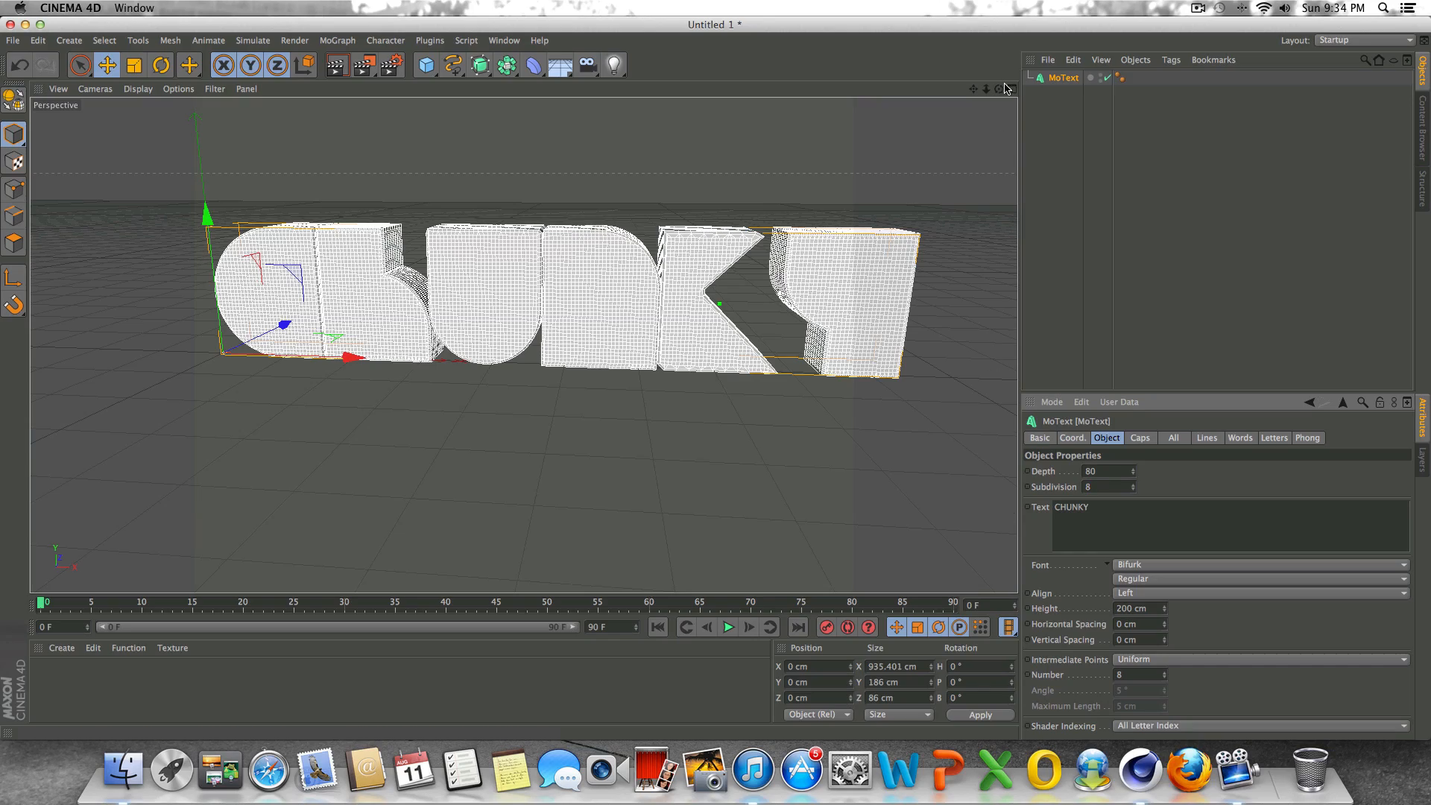
Examine the letter faces, filleted edges and cap mesh of the CHUNKY text from several angles and distances.
{"action": "left_click_drag", "start_coordinate": [999, 89], "coordinate": [1065, 186]}
{"action": "left_click", "coordinate": [1063, 185]}
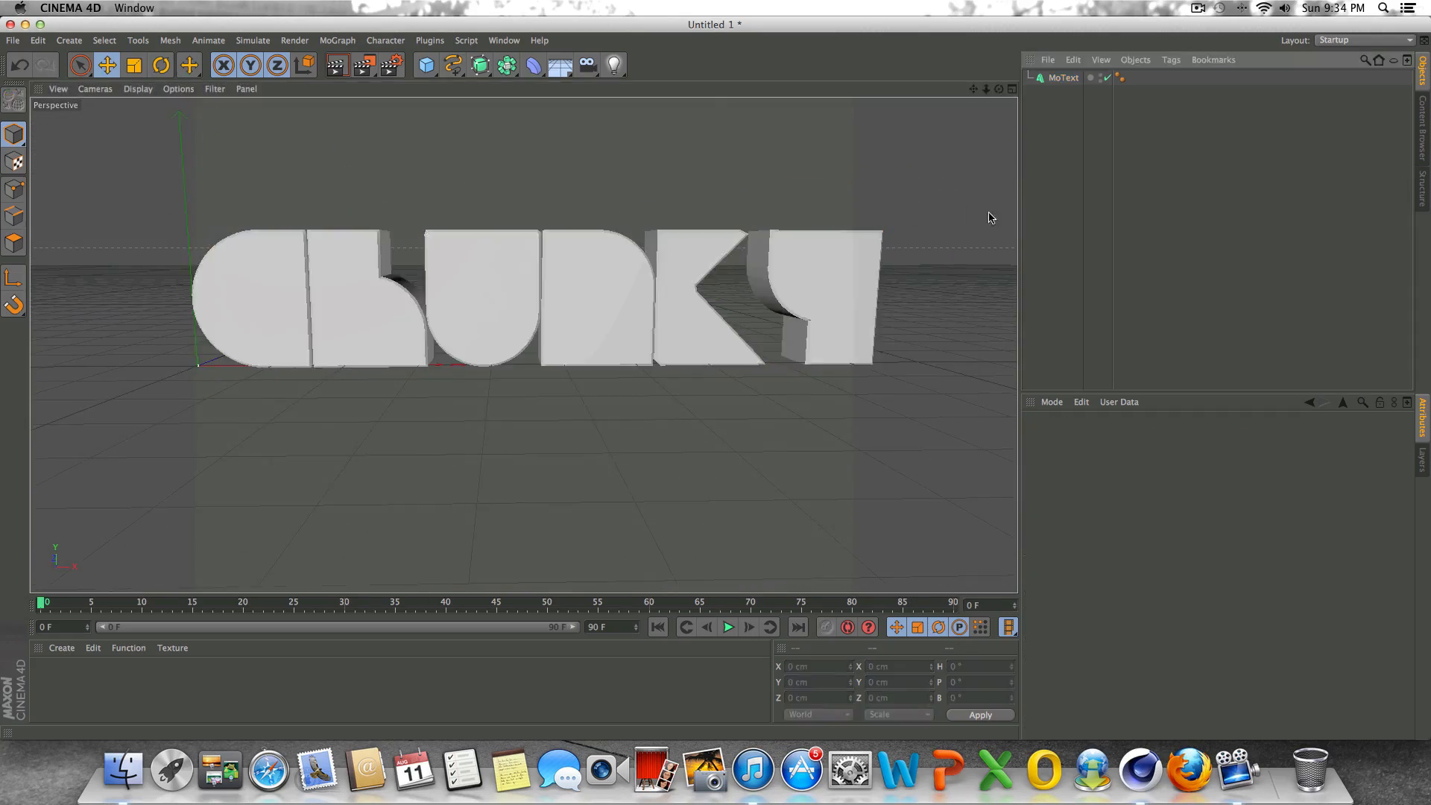
{"action": "scroll", "coordinate": [747, 245], "scroll_direction": "up", "scroll_amount": 5}
{"action": "left_click", "coordinate": [1072, 77]}
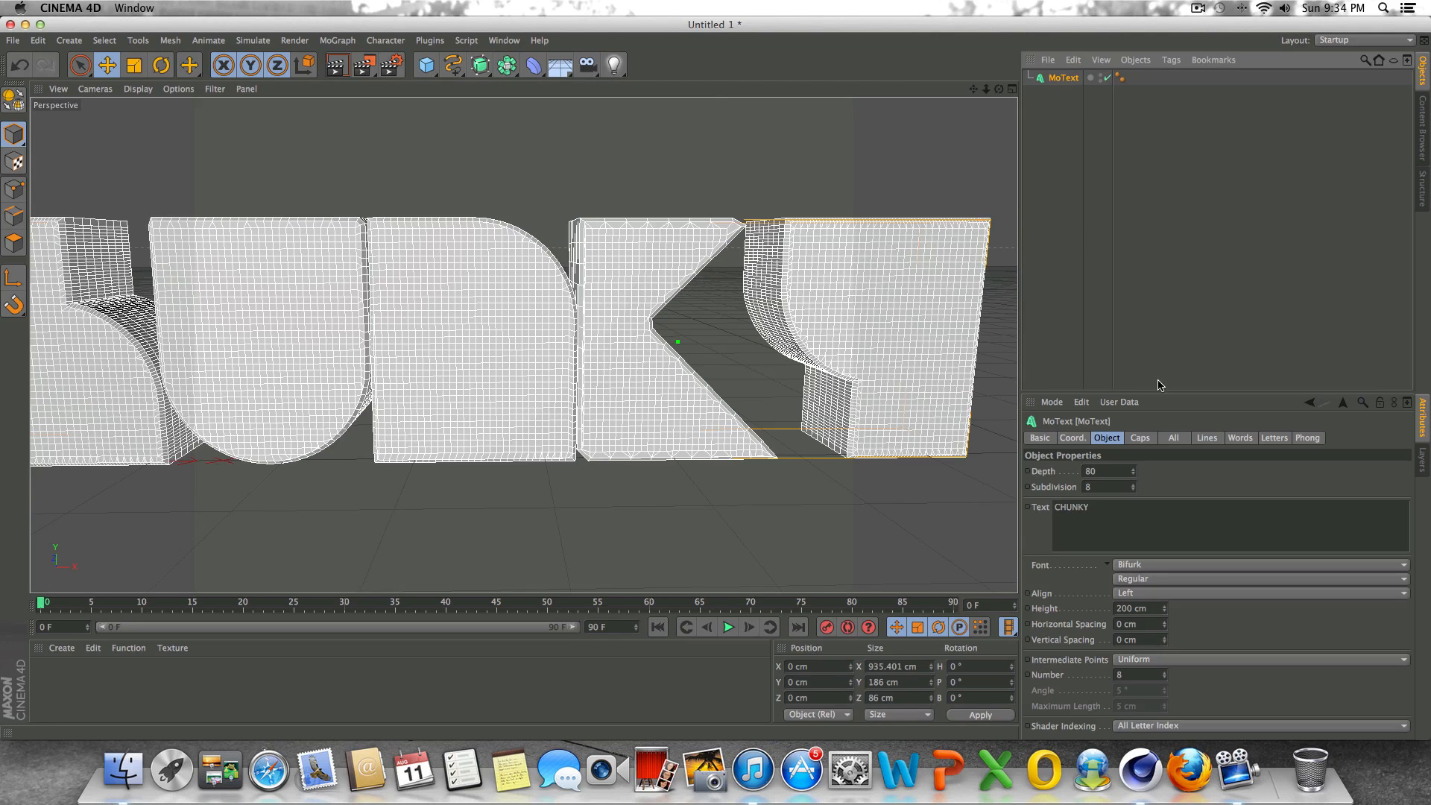
{"action": "left_click", "coordinate": [1140, 439]}
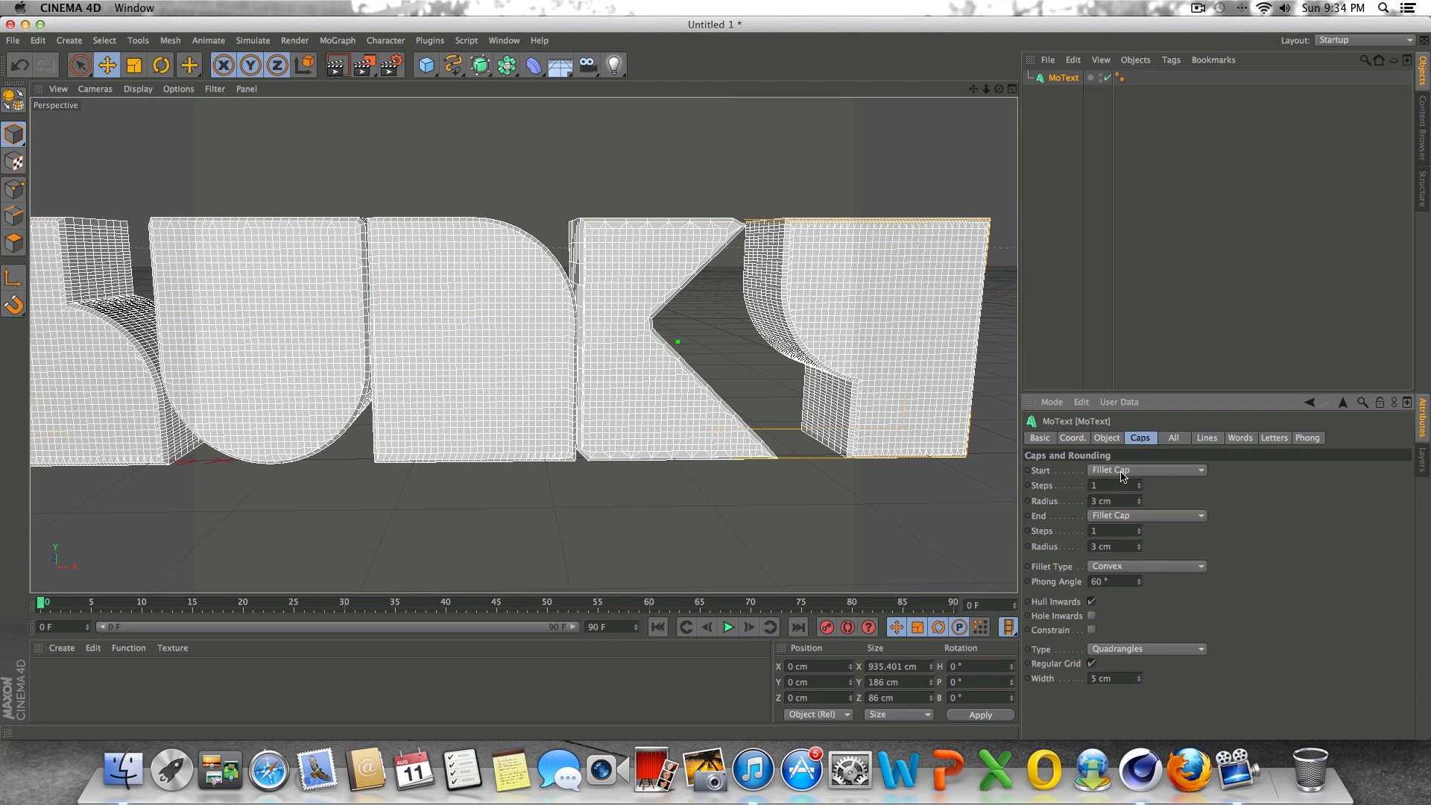
{"action": "left_click", "coordinate": [1067, 316]}
{"action": "scroll", "coordinate": [681, 270], "scroll_direction": "up", "scroll_amount": 3}
{"action": "scroll", "coordinate": [681, 270], "scroll_direction": "up", "scroll_amount": 1}
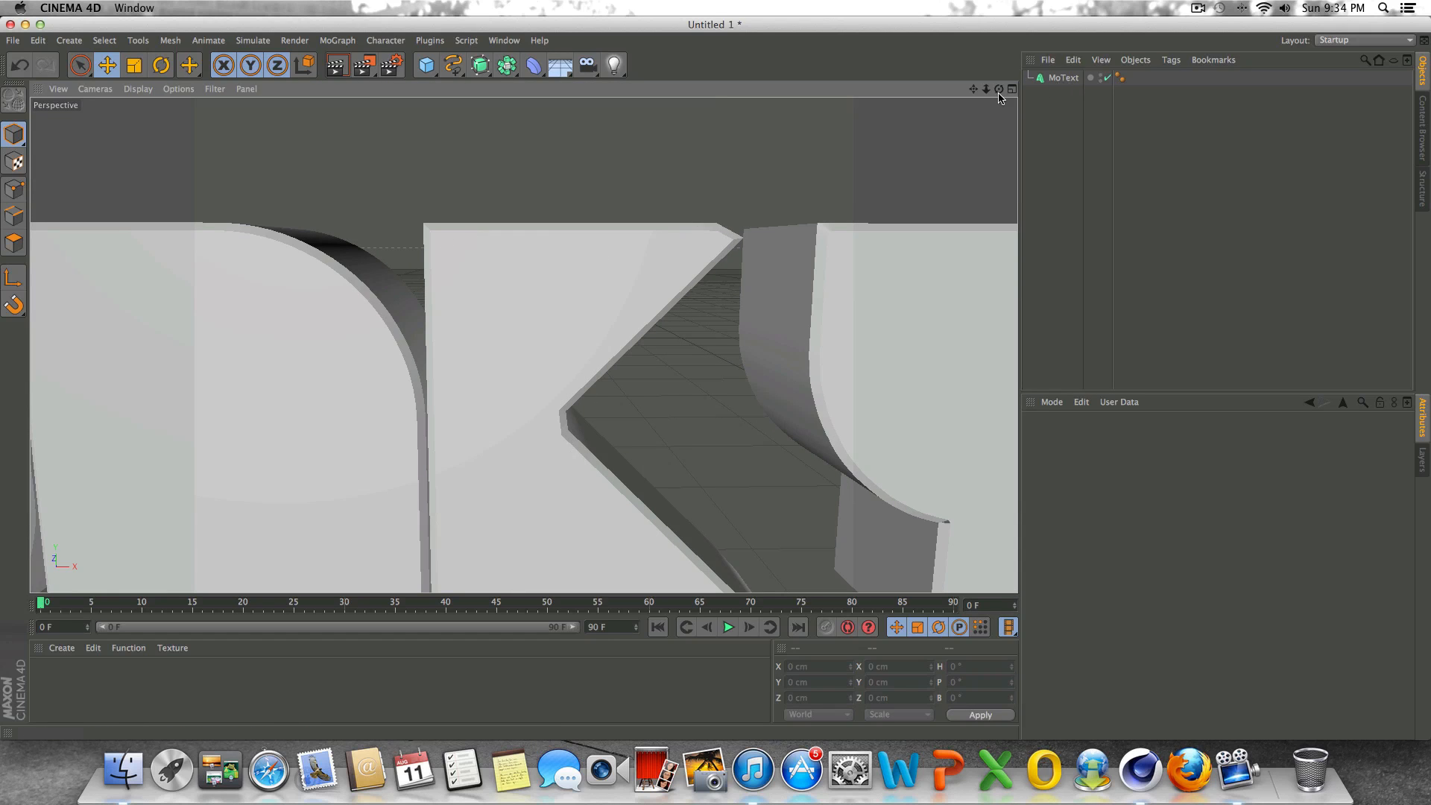
{"action": "mouse_move", "coordinate": [999, 89]}
{"action": "left_mouse_down"}
{"action": "mouse_move", "coordinate": [902, 103]}
{"action": "mouse_move", "coordinate": [842, 168]}
{"action": "mouse_move", "coordinate": [899, 117]}
{"action": "mouse_move", "coordinate": [988, 93]}
{"action": "left_mouse_up"}
{"action": "scroll", "coordinate": [733, 348], "scroll_direction": "down", "scroll_amount": 10}
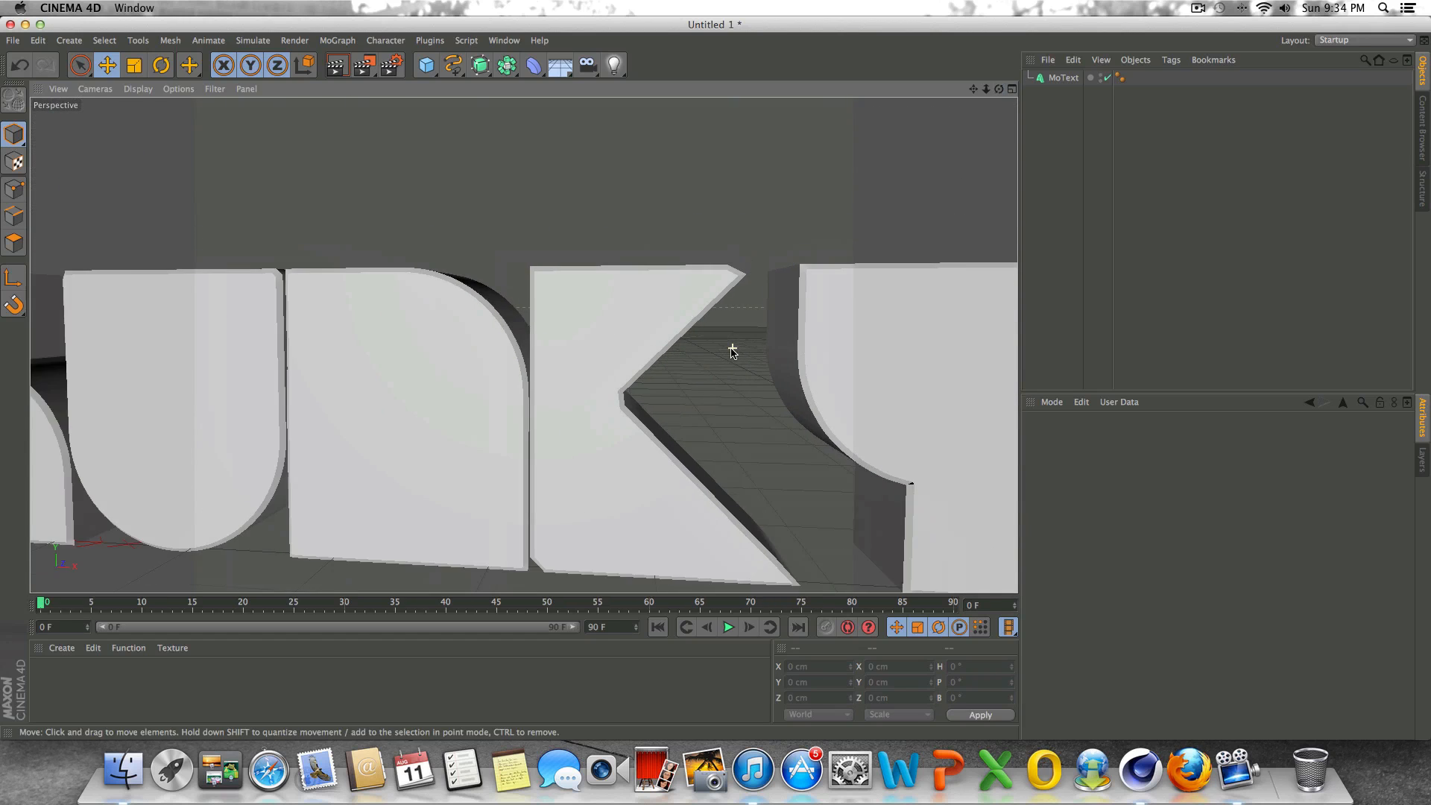
{"action": "scroll", "coordinate": [734, 348], "scroll_direction": "down", "scroll_amount": 4}
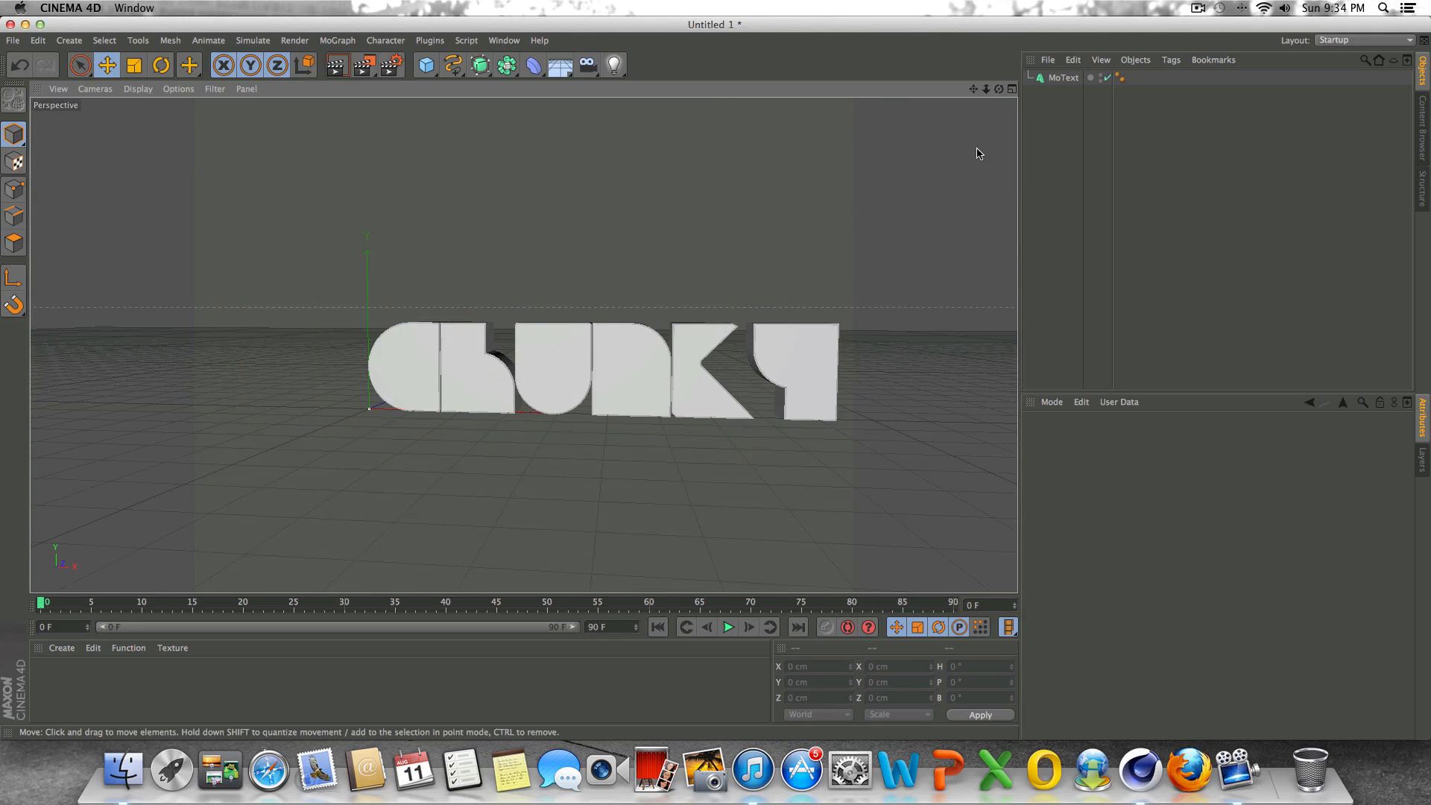
Add a MoGraph PolyFX object and nest it as a child of the MoText object.
{"action": "scroll", "coordinate": [973, 144], "scroll_direction": "up", "scroll_amount": 3}
{"action": "left_click_drag", "start_coordinate": [974, 90], "coordinate": [1011, 88]}
{"action": "left_click", "coordinate": [1062, 79]}
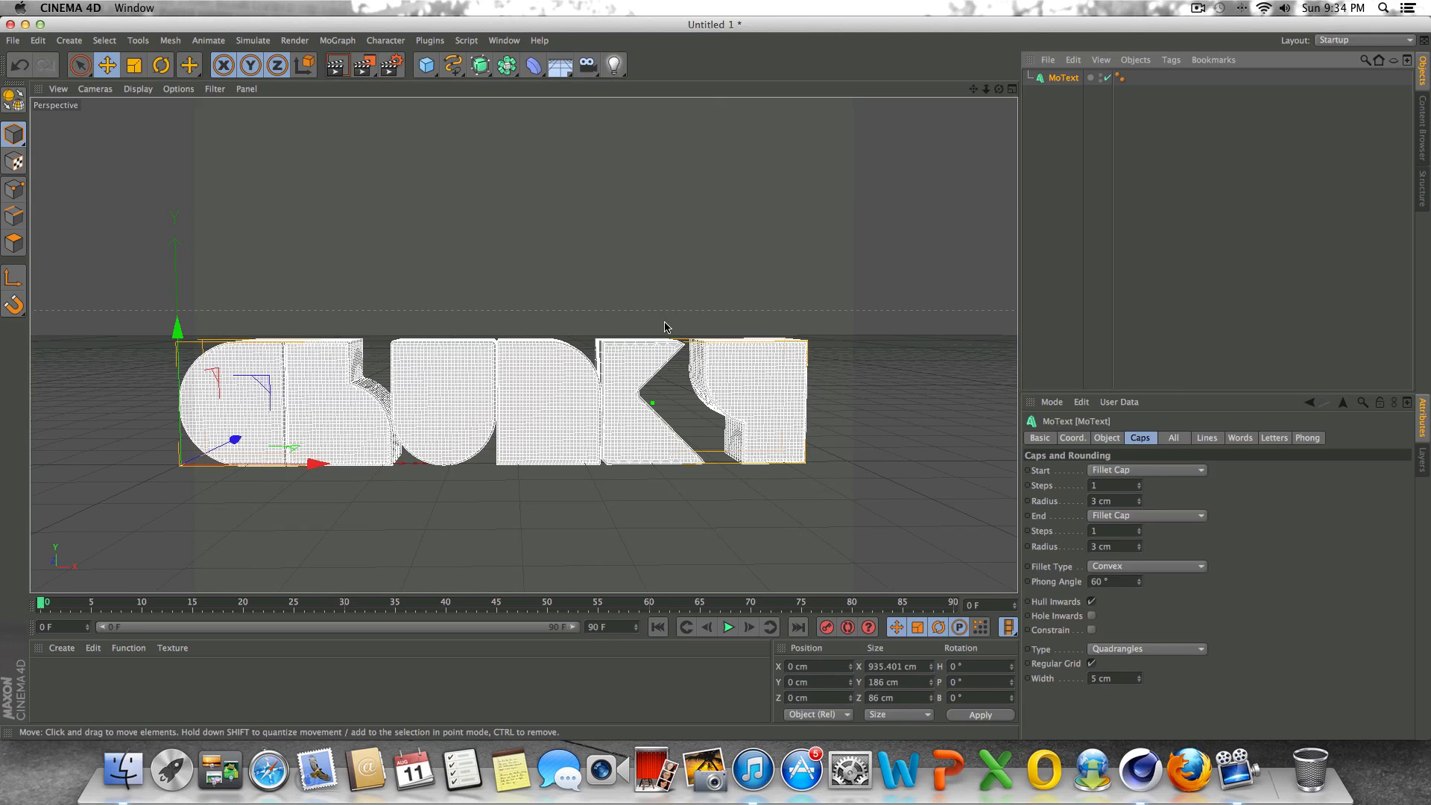
{"action": "left_click_drag", "start_coordinate": [999, 91], "coordinate": [991, 93]}
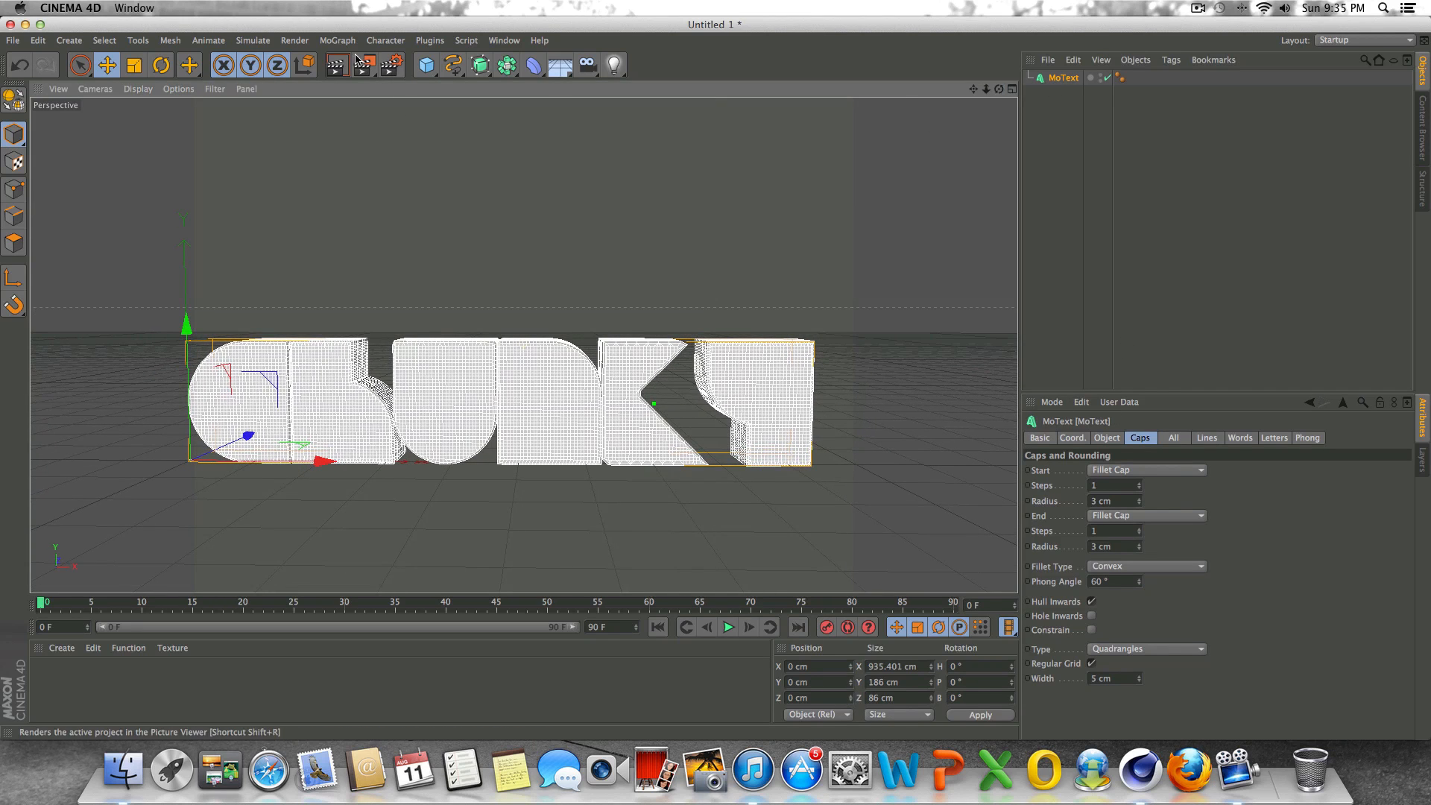
{"action": "left_click", "coordinate": [337, 40]}
{"action": "left_click", "coordinate": [349, 287]}
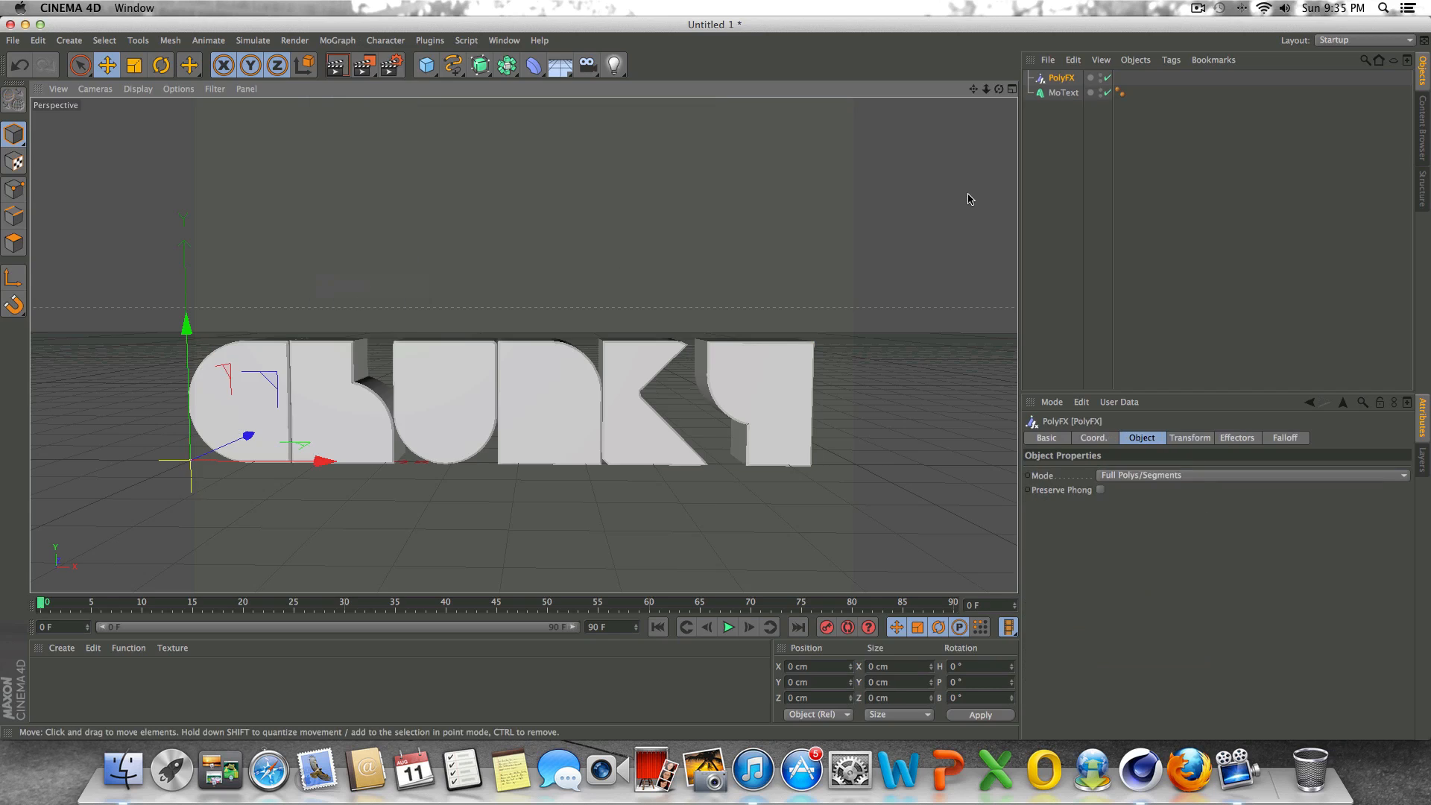
{"action": "left_click_drag", "start_coordinate": [1074, 74], "coordinate": [1066, 97]}
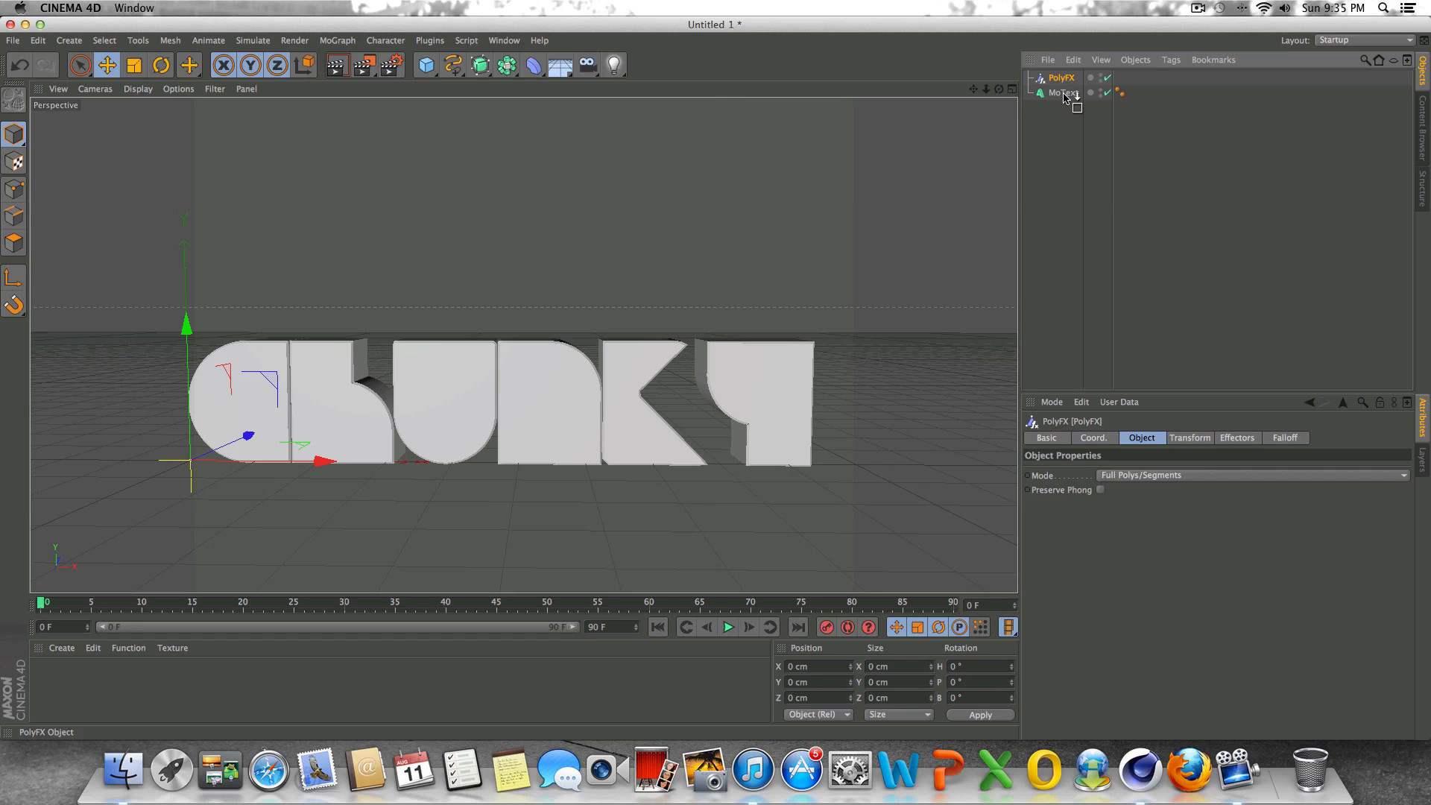
{"action": "left_click_drag", "start_coordinate": [1063, 94], "coordinate": [1065, 94]}
{"action": "left_click", "coordinate": [1065, 79]}
{"action": "left_click", "coordinate": [1064, 87]}
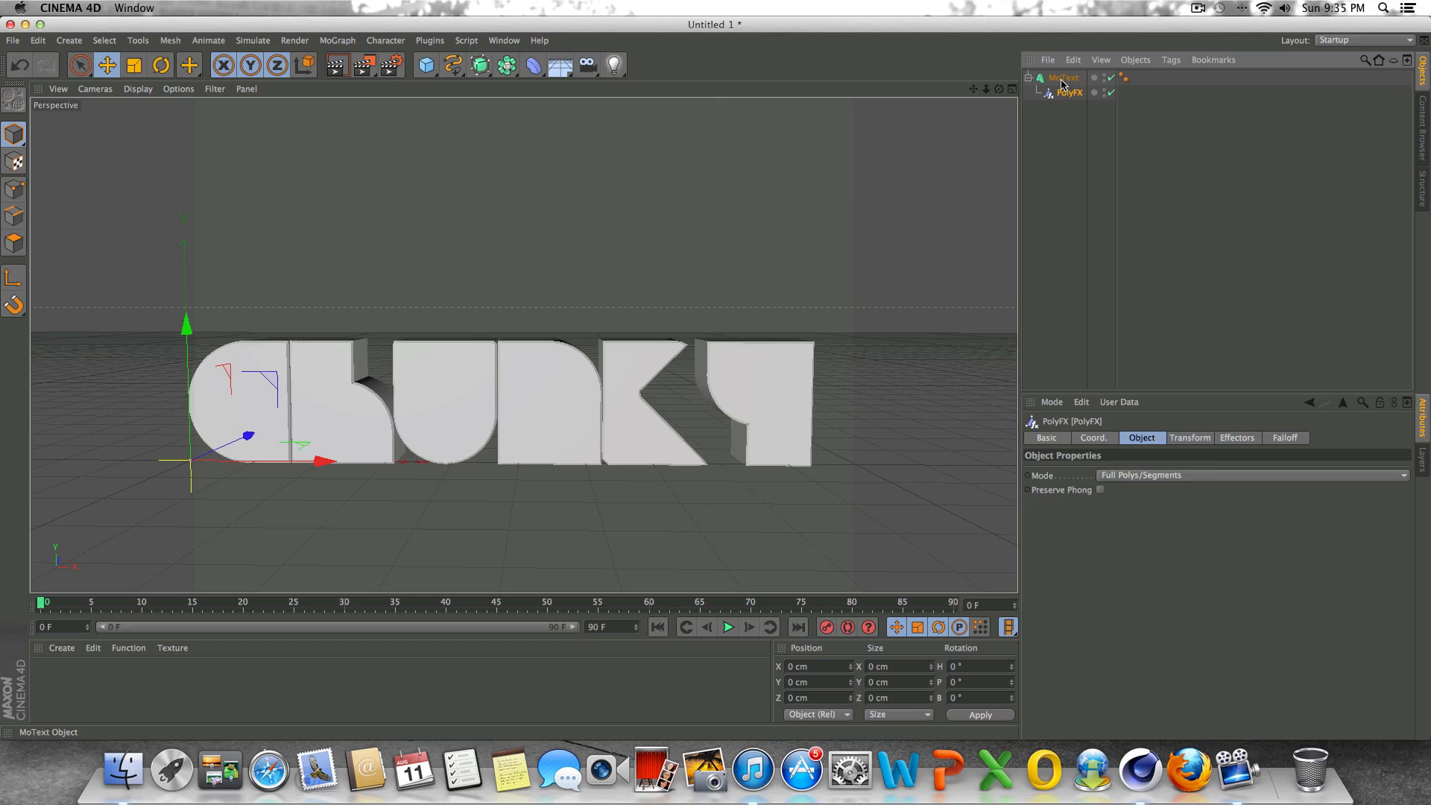
Set the PolyFX transform scale to 0 on the X, Y and Z axes.
{"action": "left_click", "coordinate": [1065, 79]}
{"action": "left_click", "coordinate": [1063, 93]}
{"action": "left_click", "coordinate": [1177, 440]}
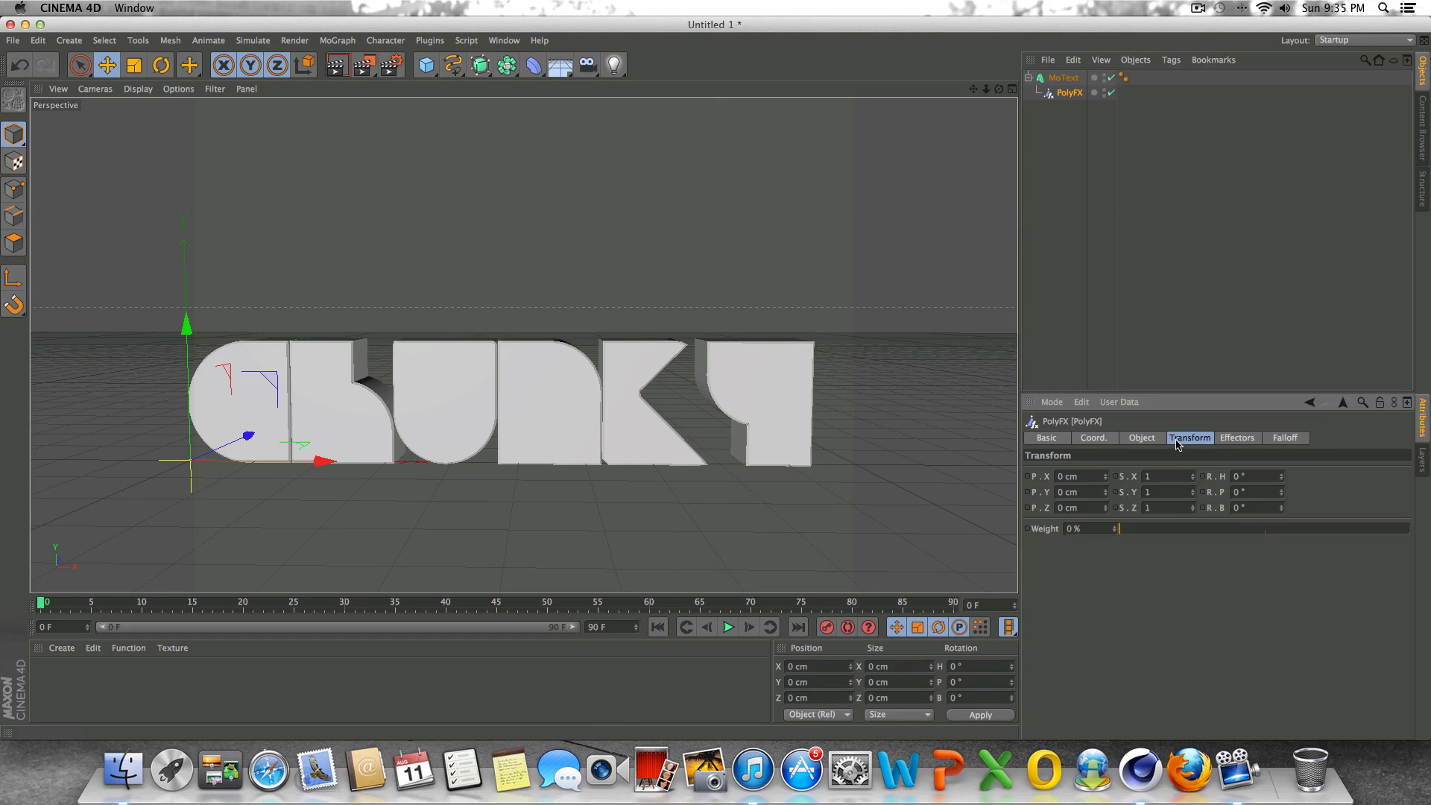
{"action": "double_click", "coordinate": [1148, 476]}
{"action": "type", "text": "0"}
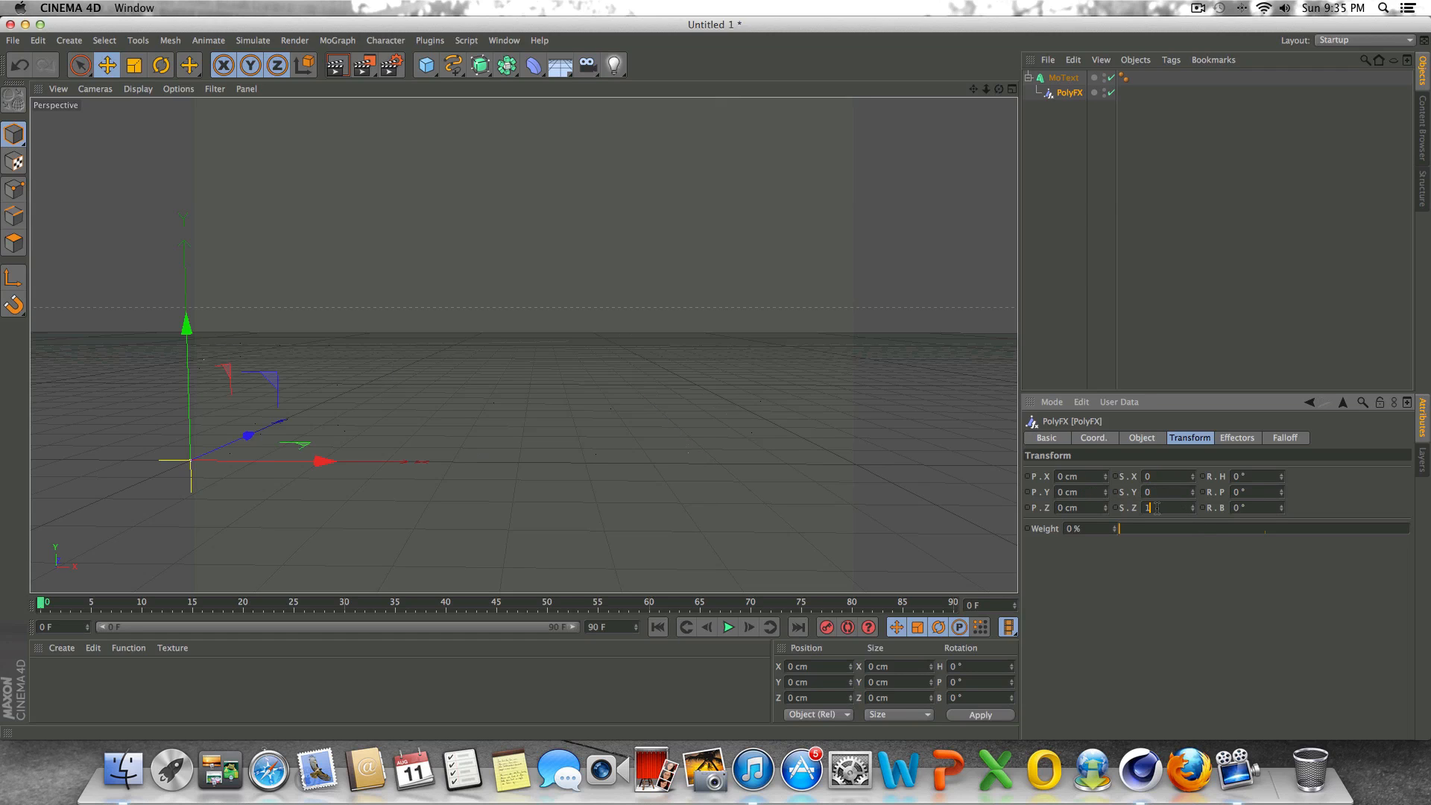
{"action": "left_click", "coordinate": [1163, 479]}
Set the falloff shape of the PolyFX object to Linear.
{"action": "left_click", "coordinate": [1268, 440]}
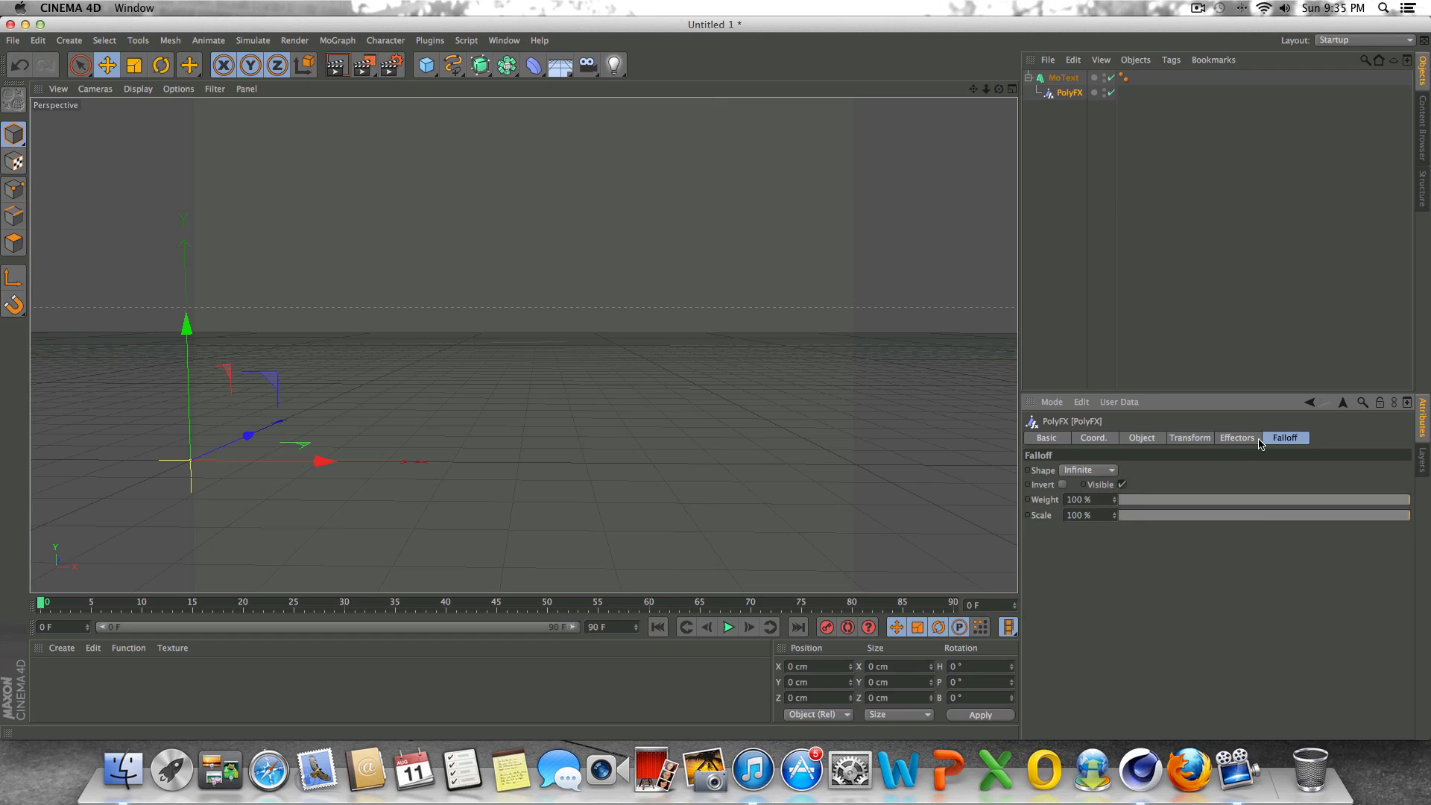
{"action": "left_click", "coordinate": [1101, 471]}
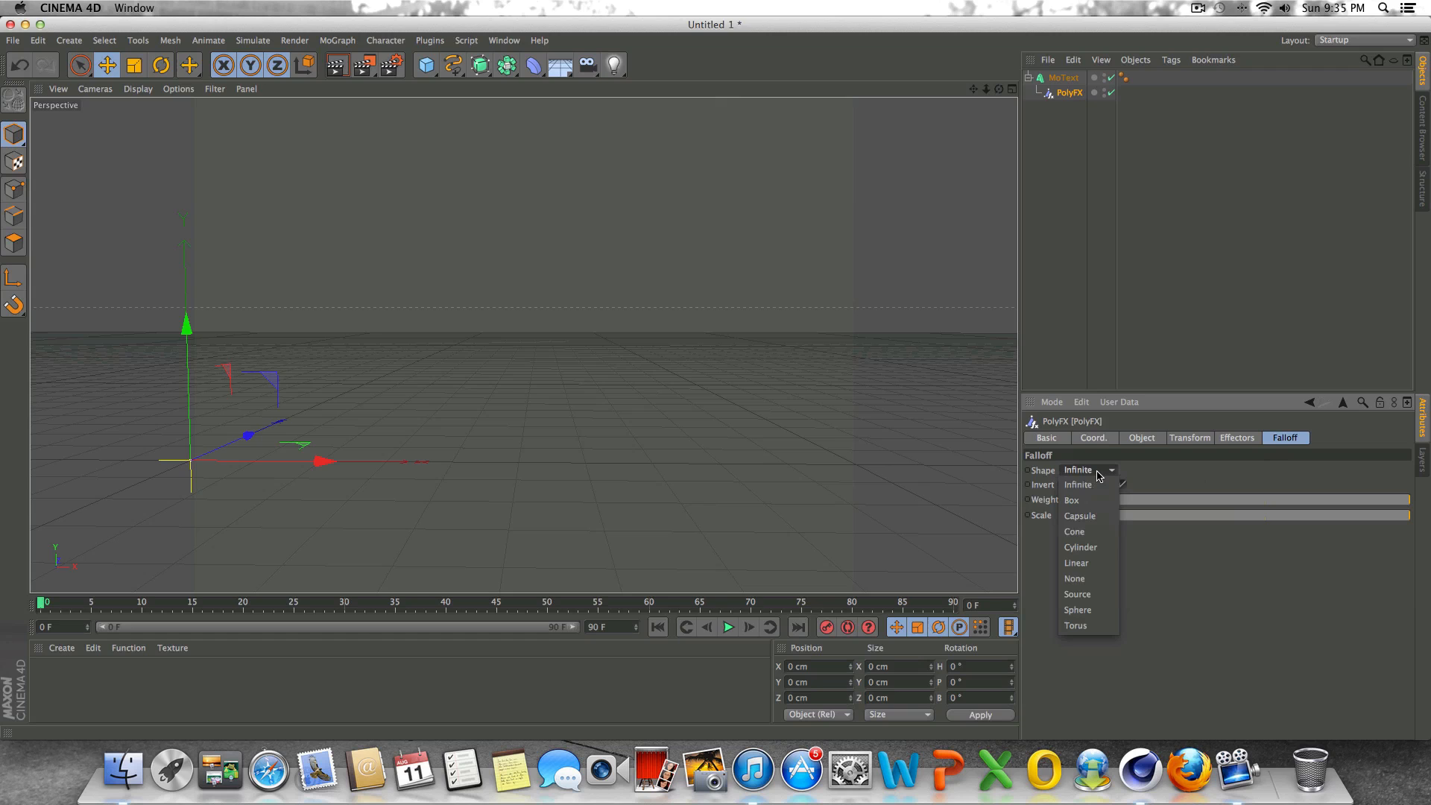
{"action": "left_click", "coordinate": [1089, 556]}
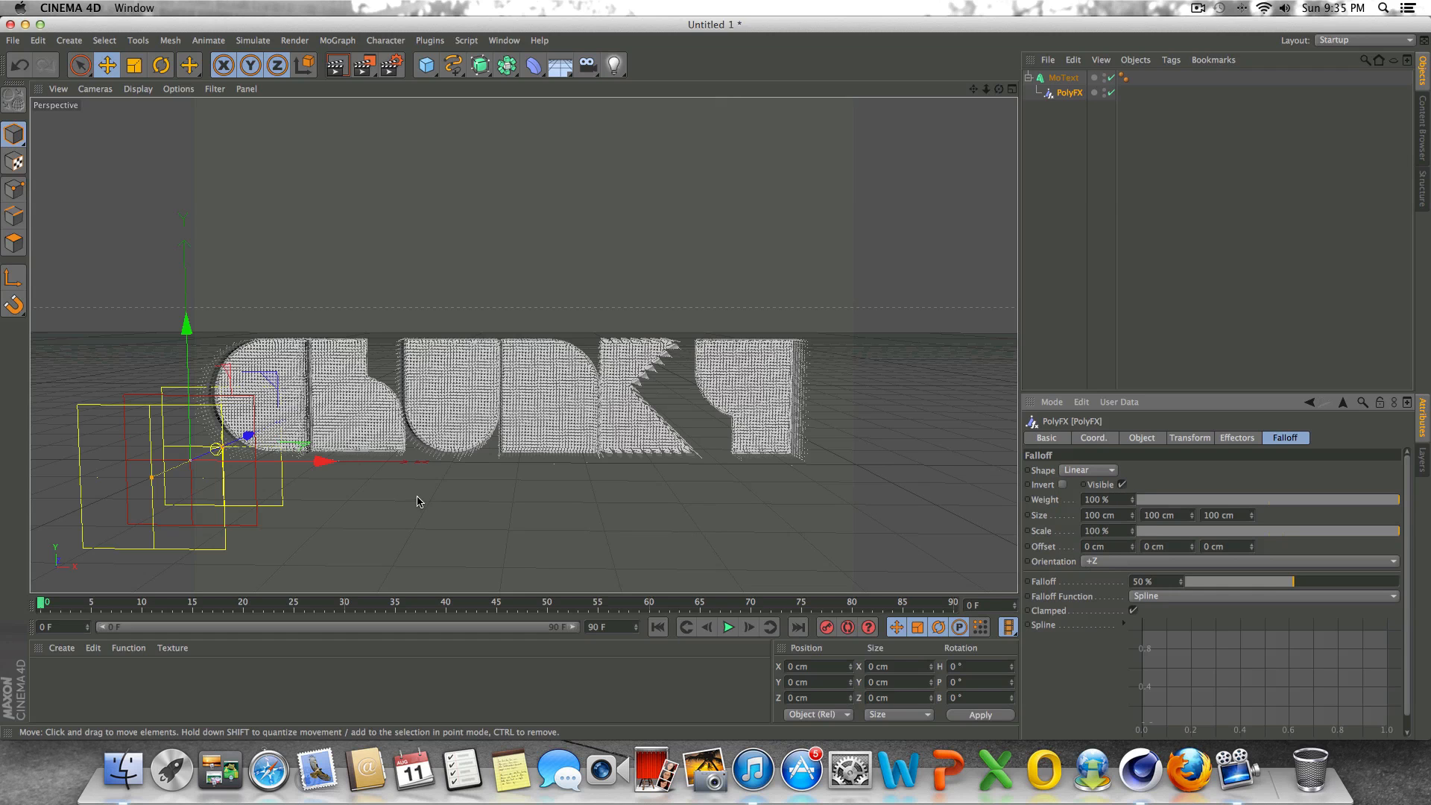
Try the -X and +X falloff orientations, sliding the PolyFX object along the X axis with each.
{"action": "mouse_move", "coordinate": [320, 462]}
{"action": "left_mouse_down"}
{"action": "mouse_move", "coordinate": [366, 460]}
{"action": "mouse_move", "coordinate": [311, 468]}
{"action": "left_mouse_up"}
{"action": "left_click", "coordinate": [1093, 563]}
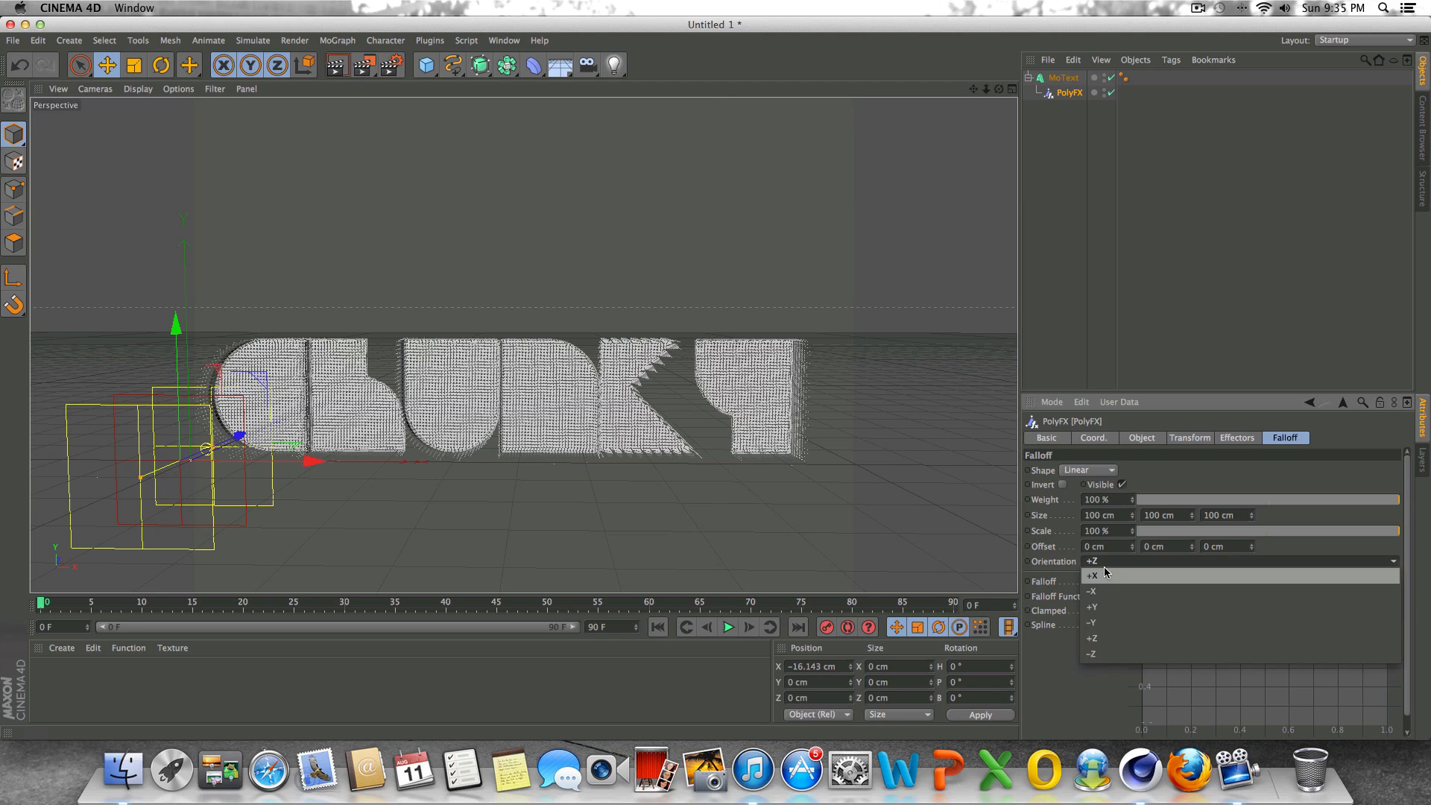
{"action": "left_click", "coordinate": [1113, 594]}
{"action": "left_click_drag", "start_coordinate": [313, 462], "coordinate": [444, 458]}
{"action": "left_click", "coordinate": [1238, 560]}
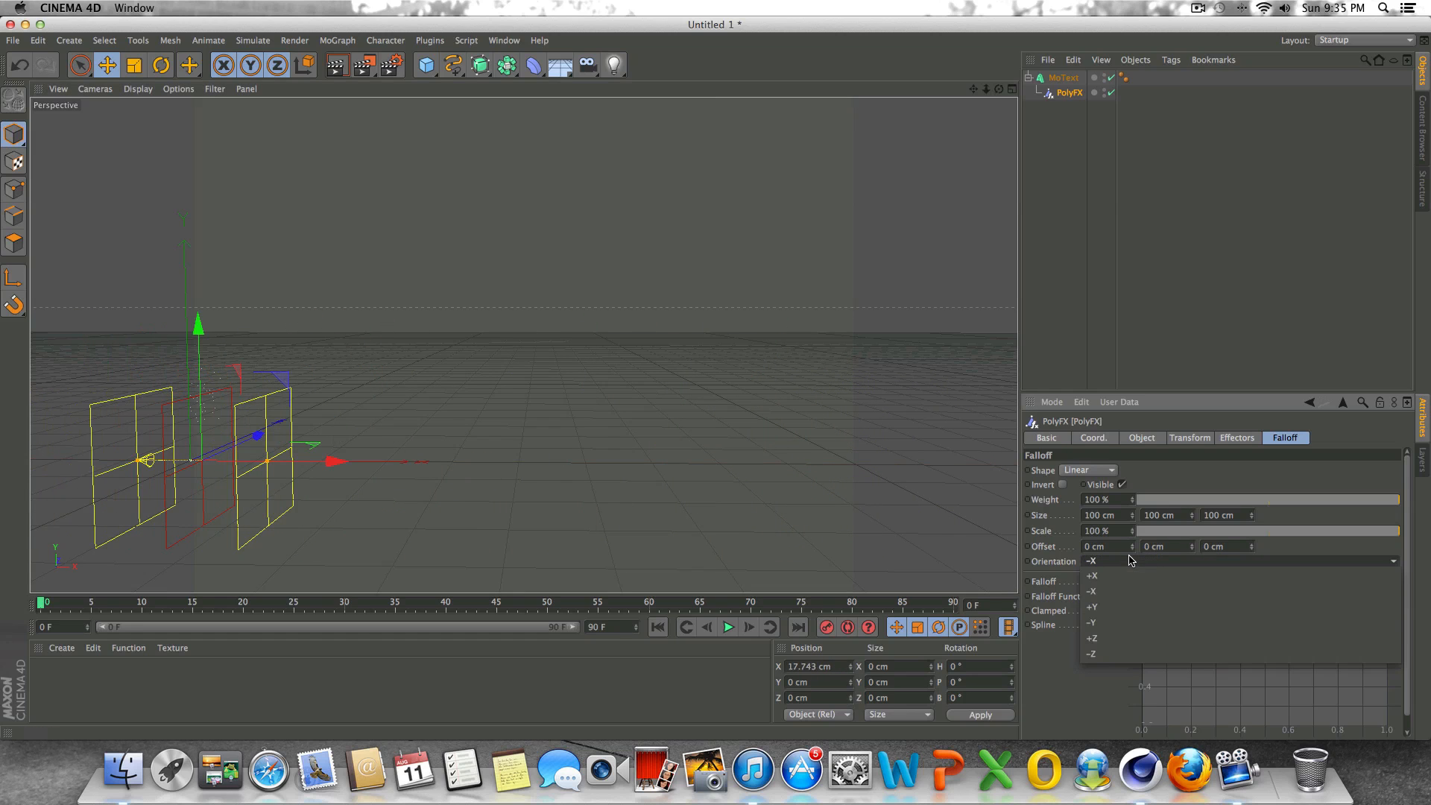
{"action": "left_click", "coordinate": [1192, 579]}
{"action": "left_click_drag", "start_coordinate": [334, 459], "coordinate": [259, 430]}
Set the falloff orientation to -X and move the PolyFX object along the X axis to about 123 cm.
{"action": "left_click", "coordinate": [1164, 561]}
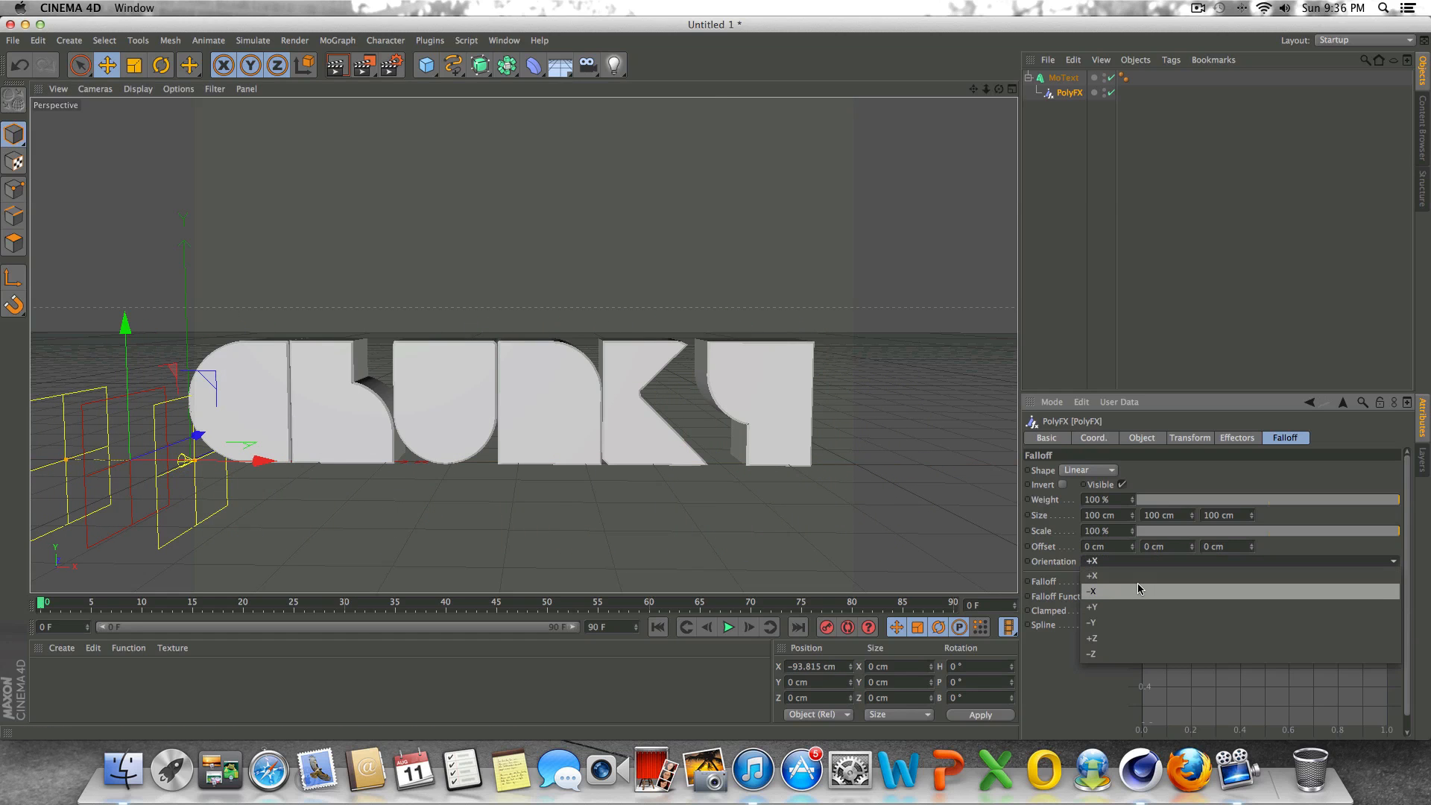
{"action": "left_click", "coordinate": [1139, 588]}
{"action": "left_click_drag", "start_coordinate": [261, 462], "coordinate": [294, 456]}
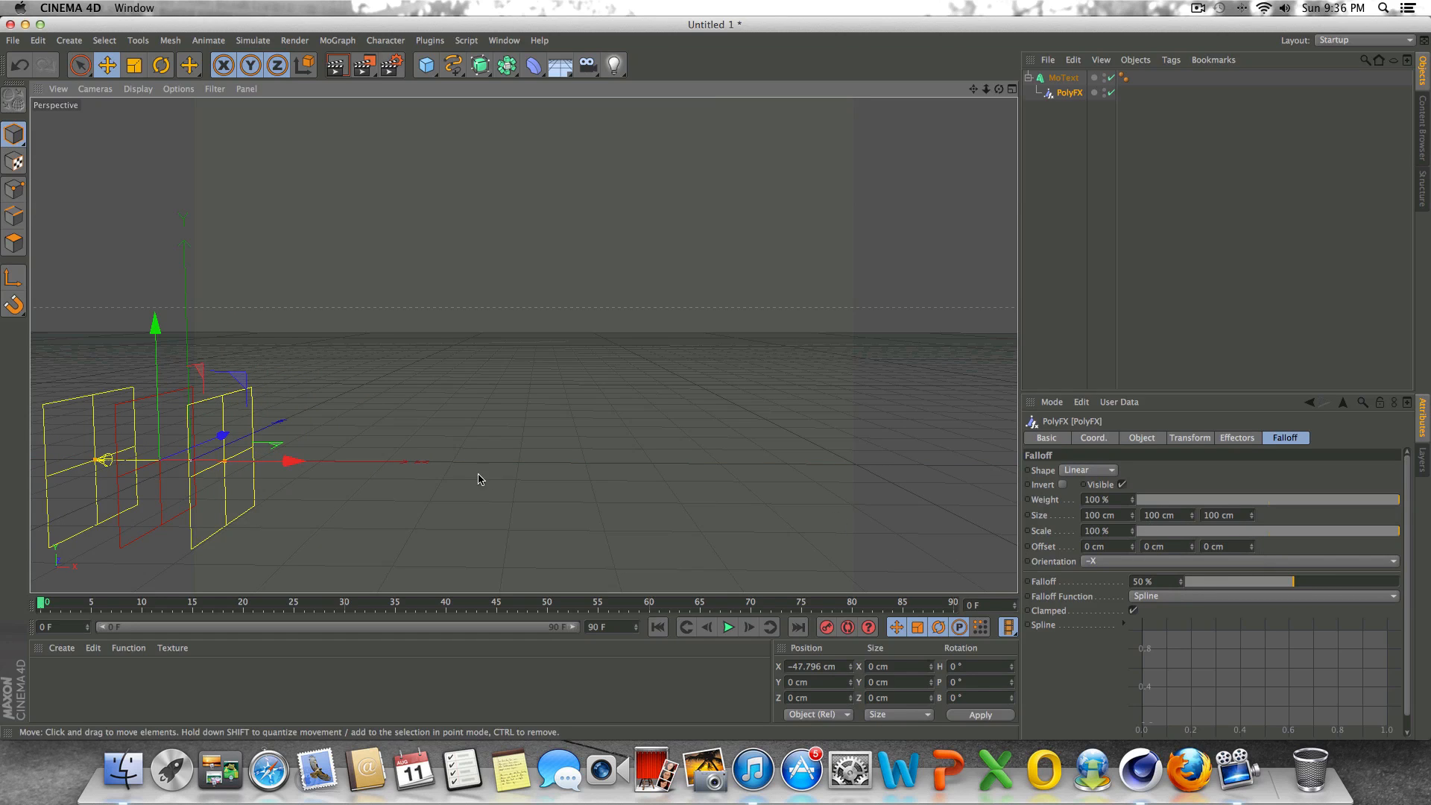
{"action": "left_click_drag", "start_coordinate": [295, 463], "coordinate": [388, 463]}
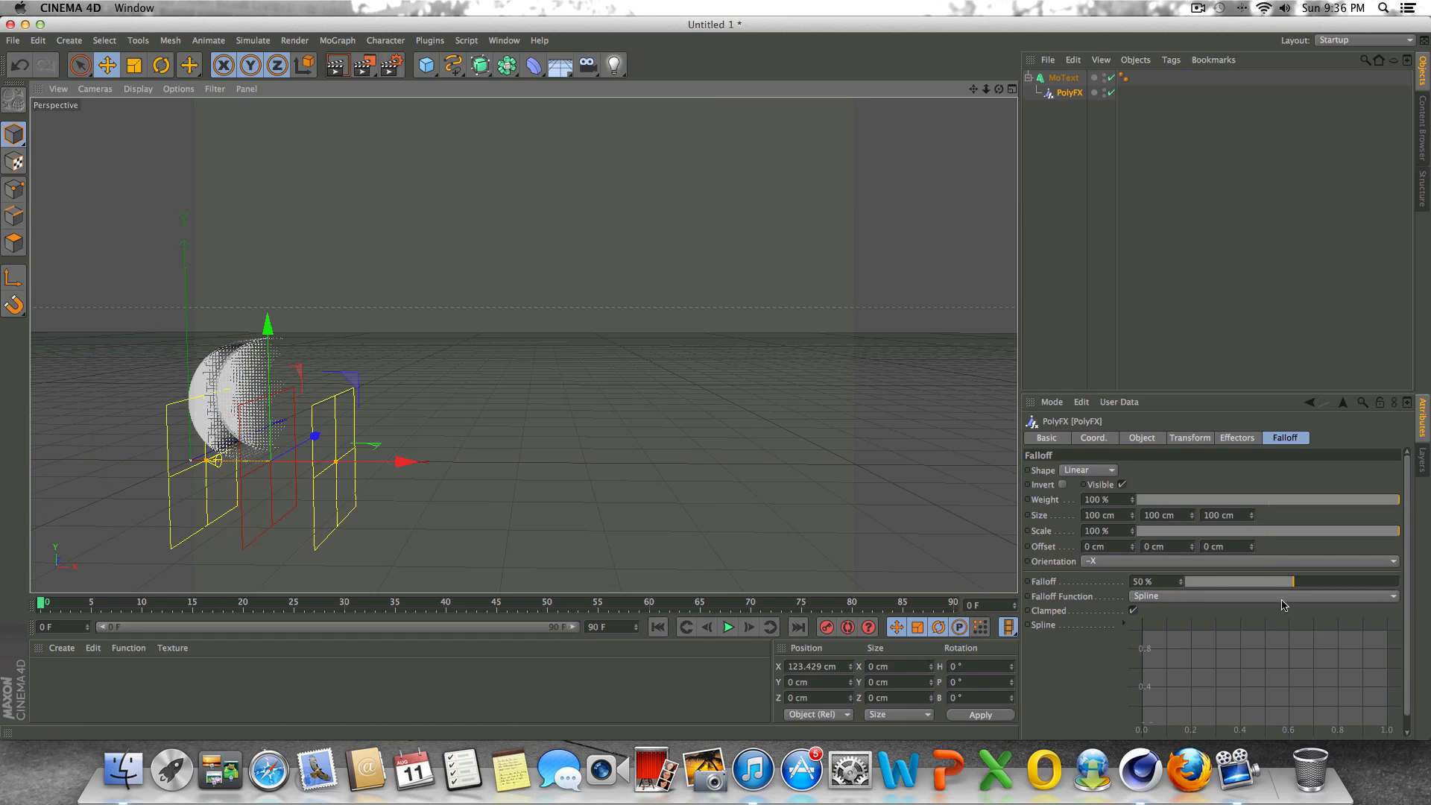
Set the PolyFX falloff amount to 61% and open the object's list of effectors.
{"action": "left_click_drag", "start_coordinate": [1282, 586], "coordinate": [1320, 605]}
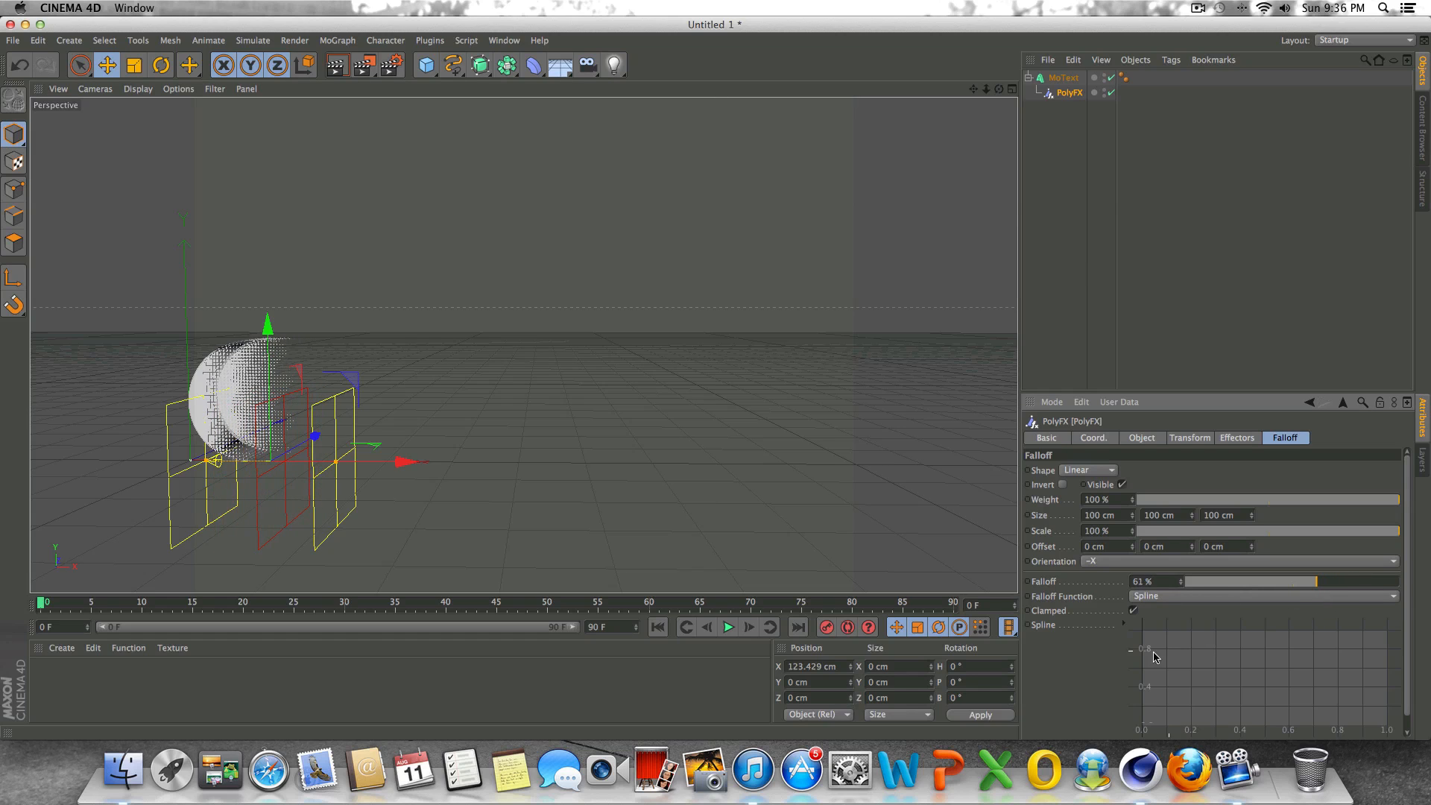
{"action": "left_click", "coordinate": [1205, 439]}
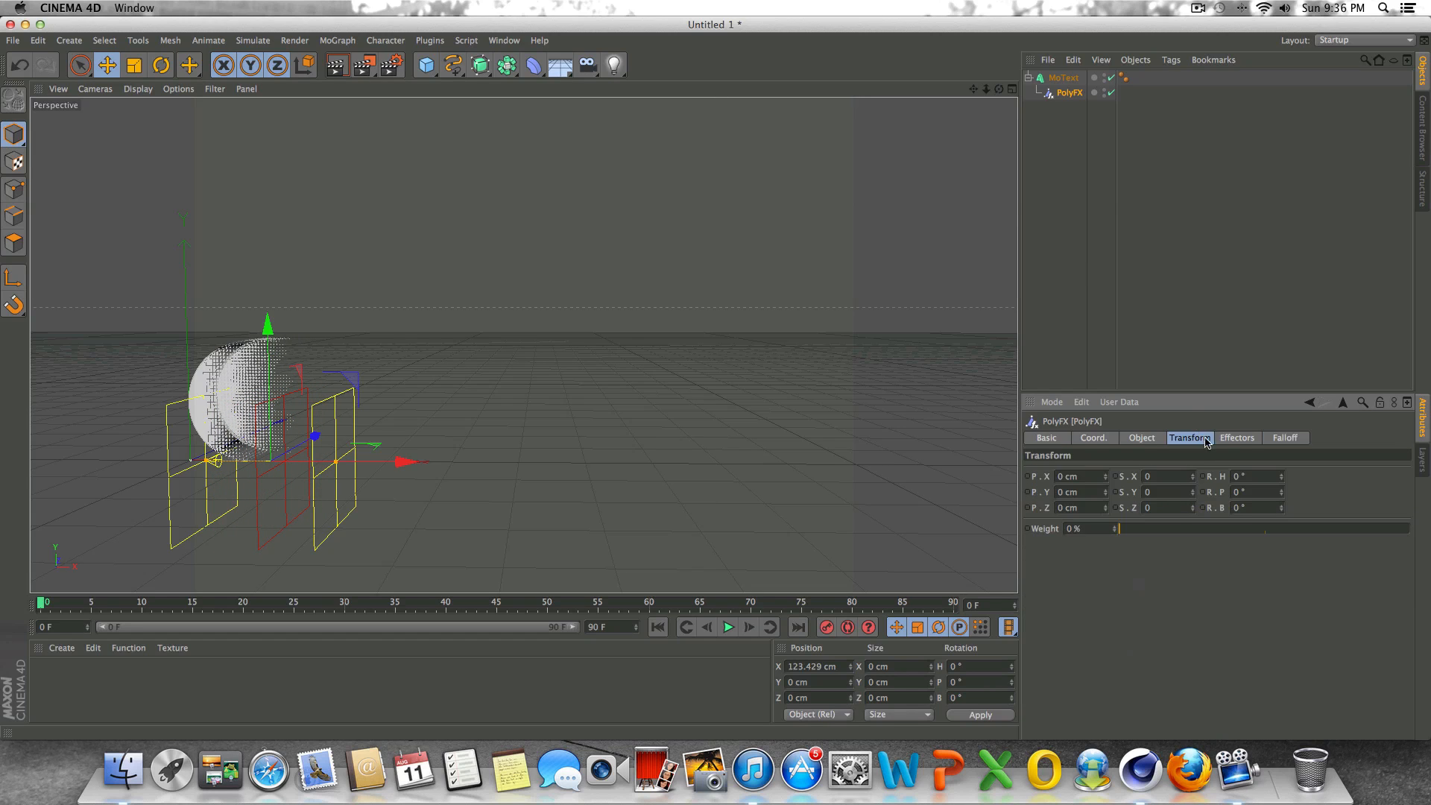
{"action": "left_click", "coordinate": [1152, 441]}
{"action": "left_click", "coordinate": [1228, 440]}
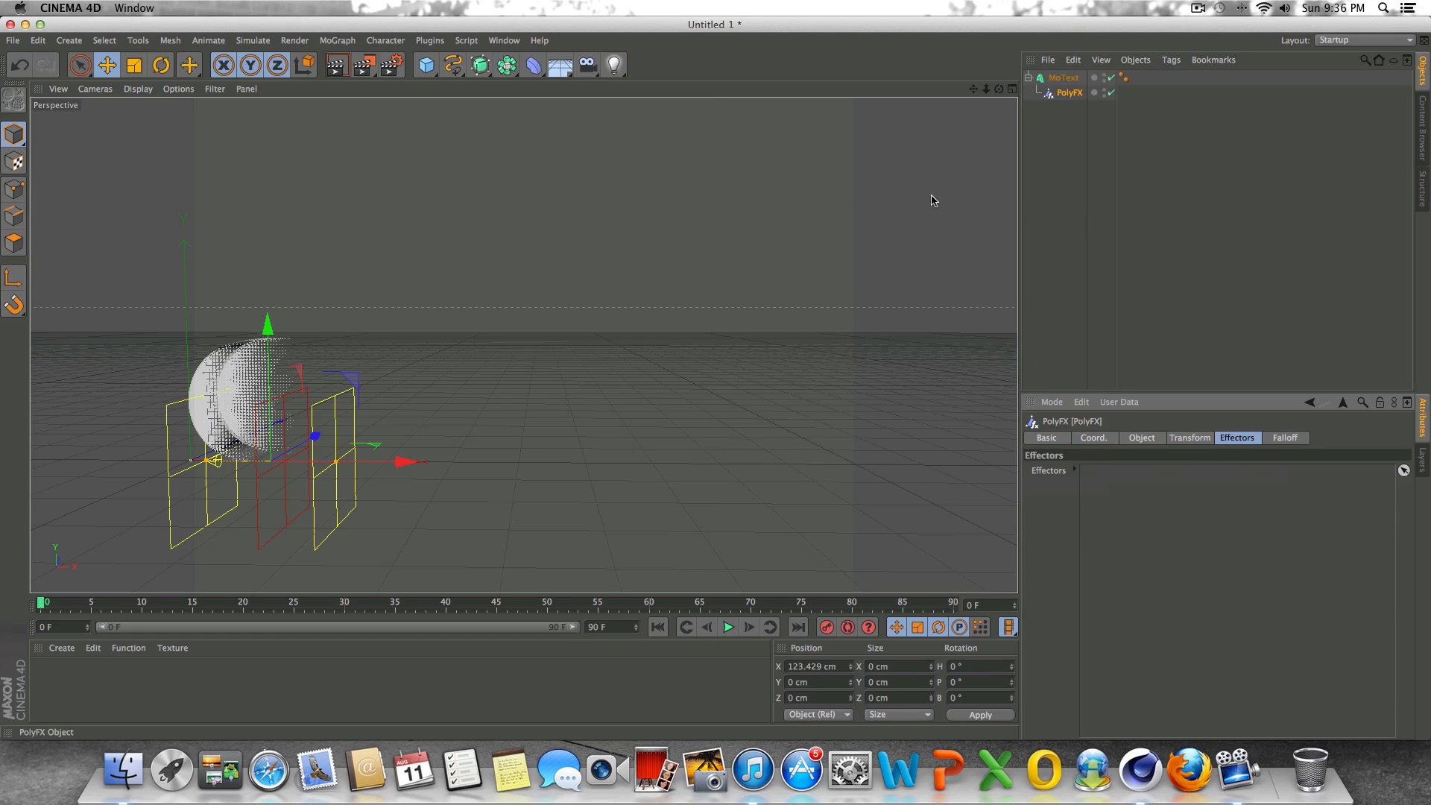
Add a Random effector to the PolyFX object.
{"action": "left_click", "coordinate": [357, 41]}
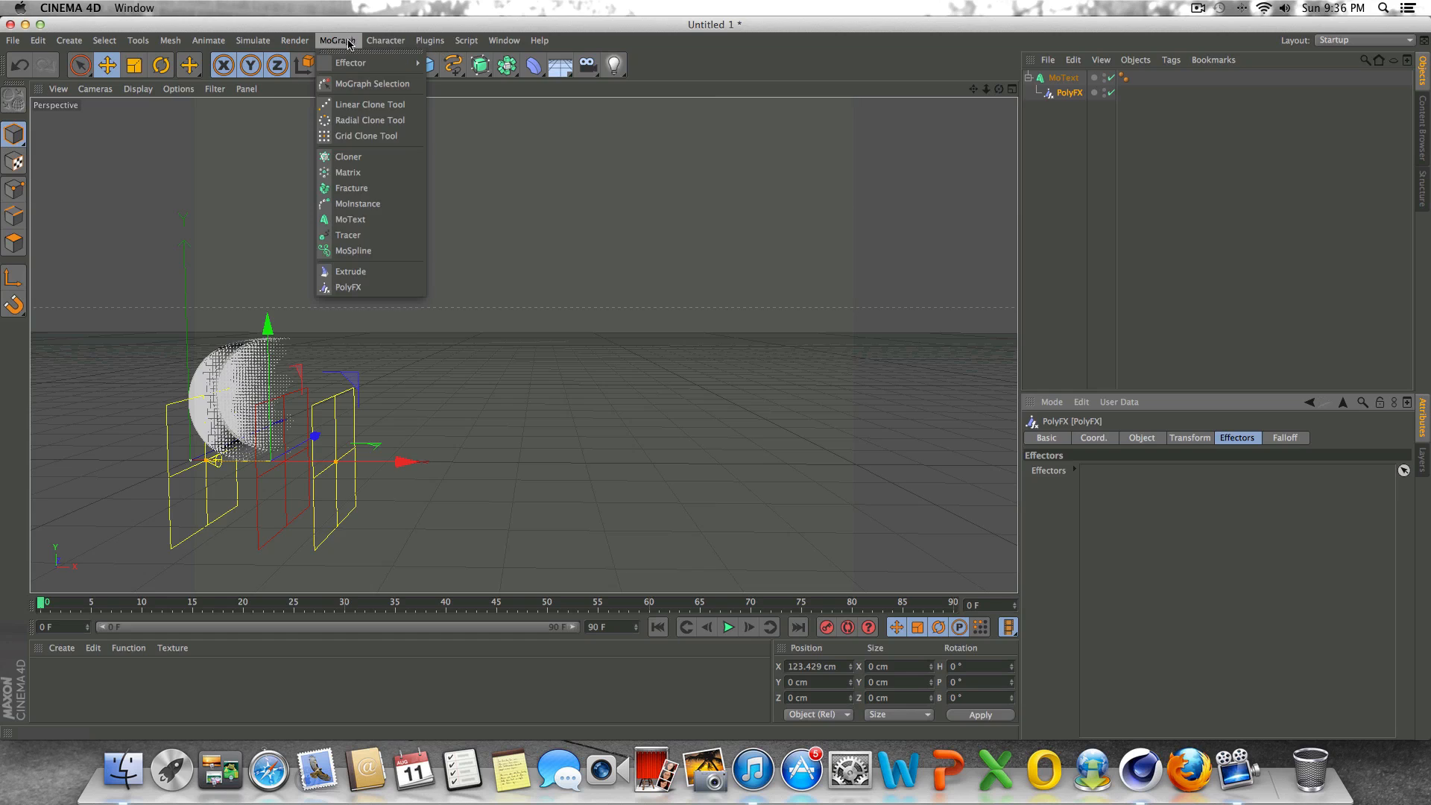
{"action": "mouse_move", "coordinate": [368, 67]}
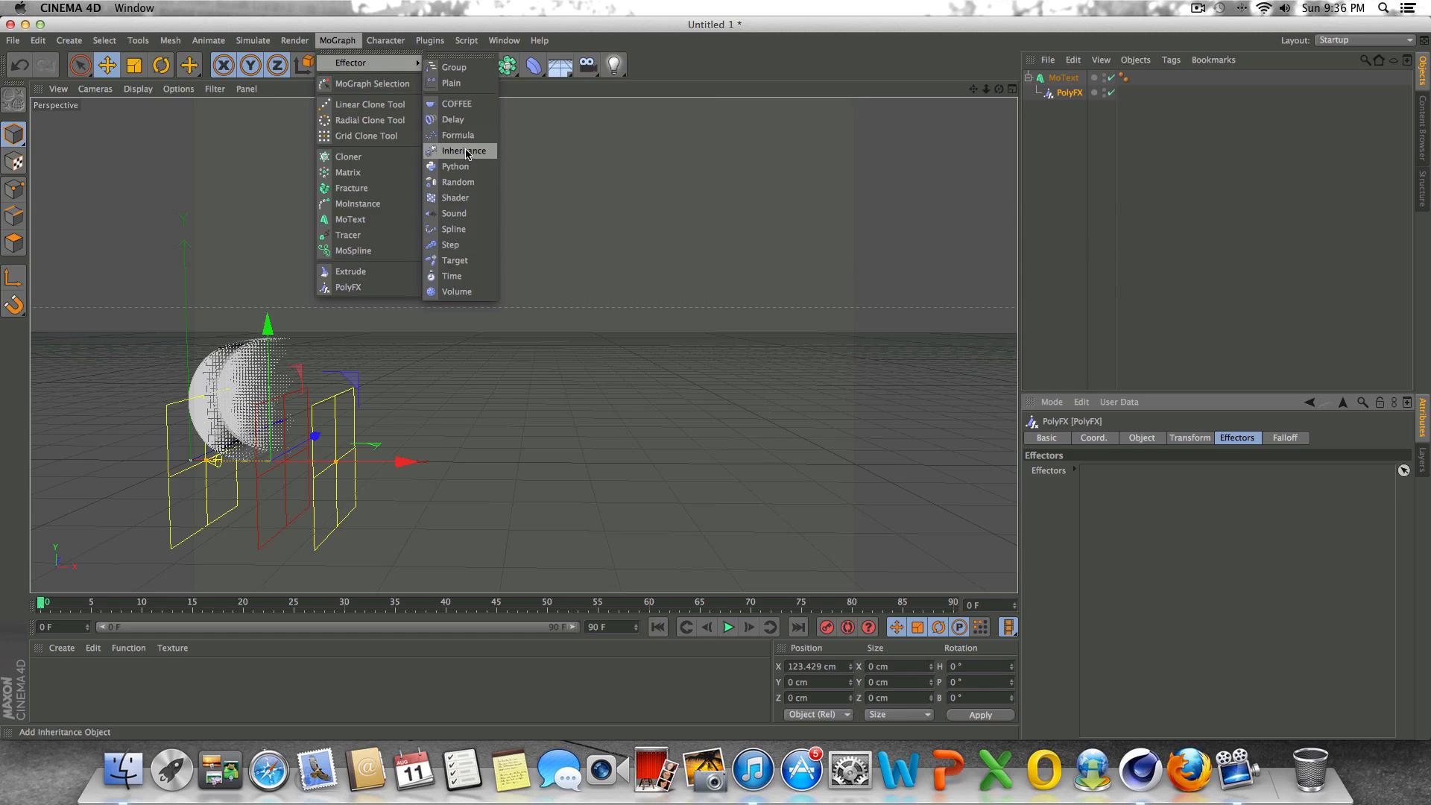
{"action": "left_click", "coordinate": [456, 182]}
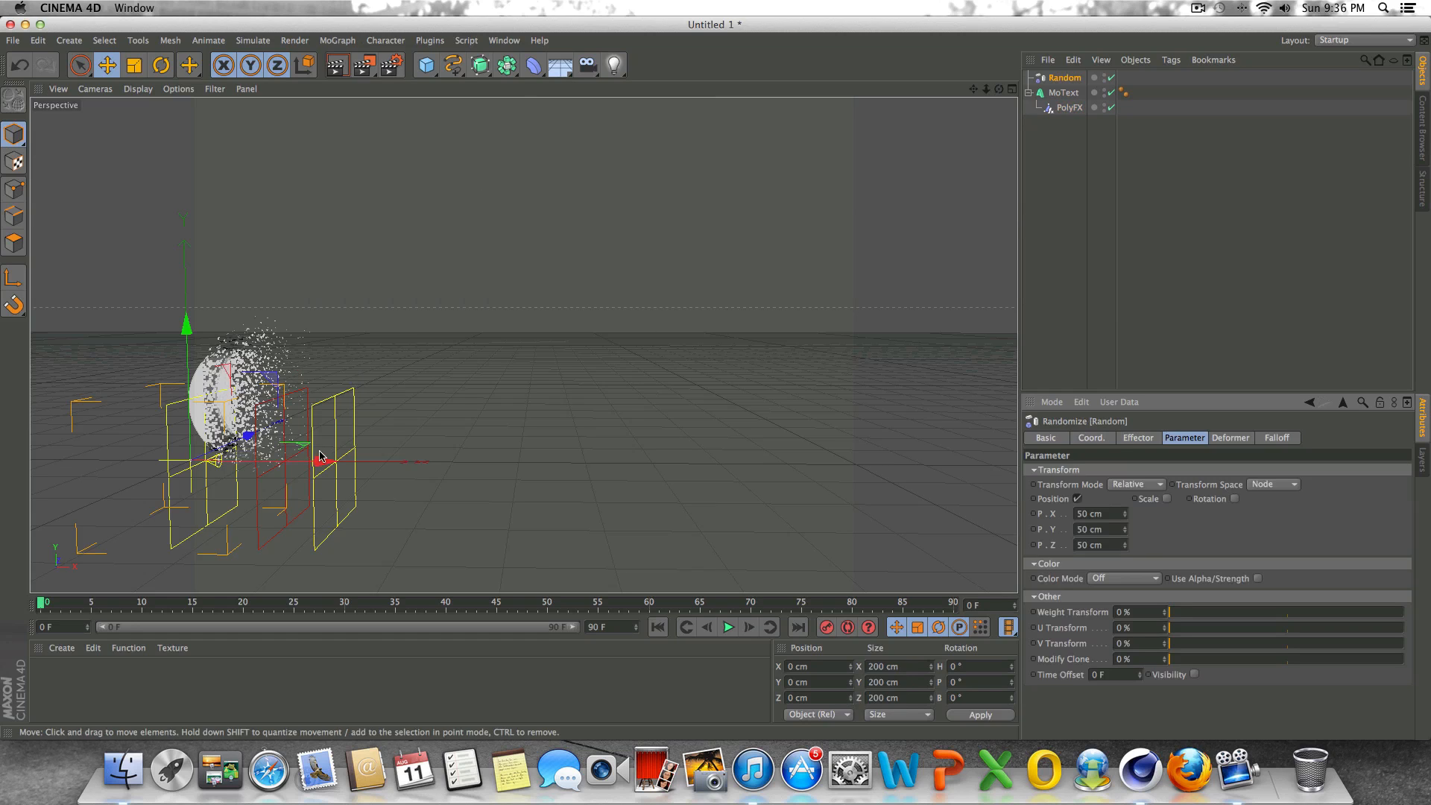
Move the PolyFX object along the X axis so its falloff begins near the far edge of the text's second letter.
{"action": "left_click_drag", "start_coordinate": [320, 456], "coordinate": [457, 461]}
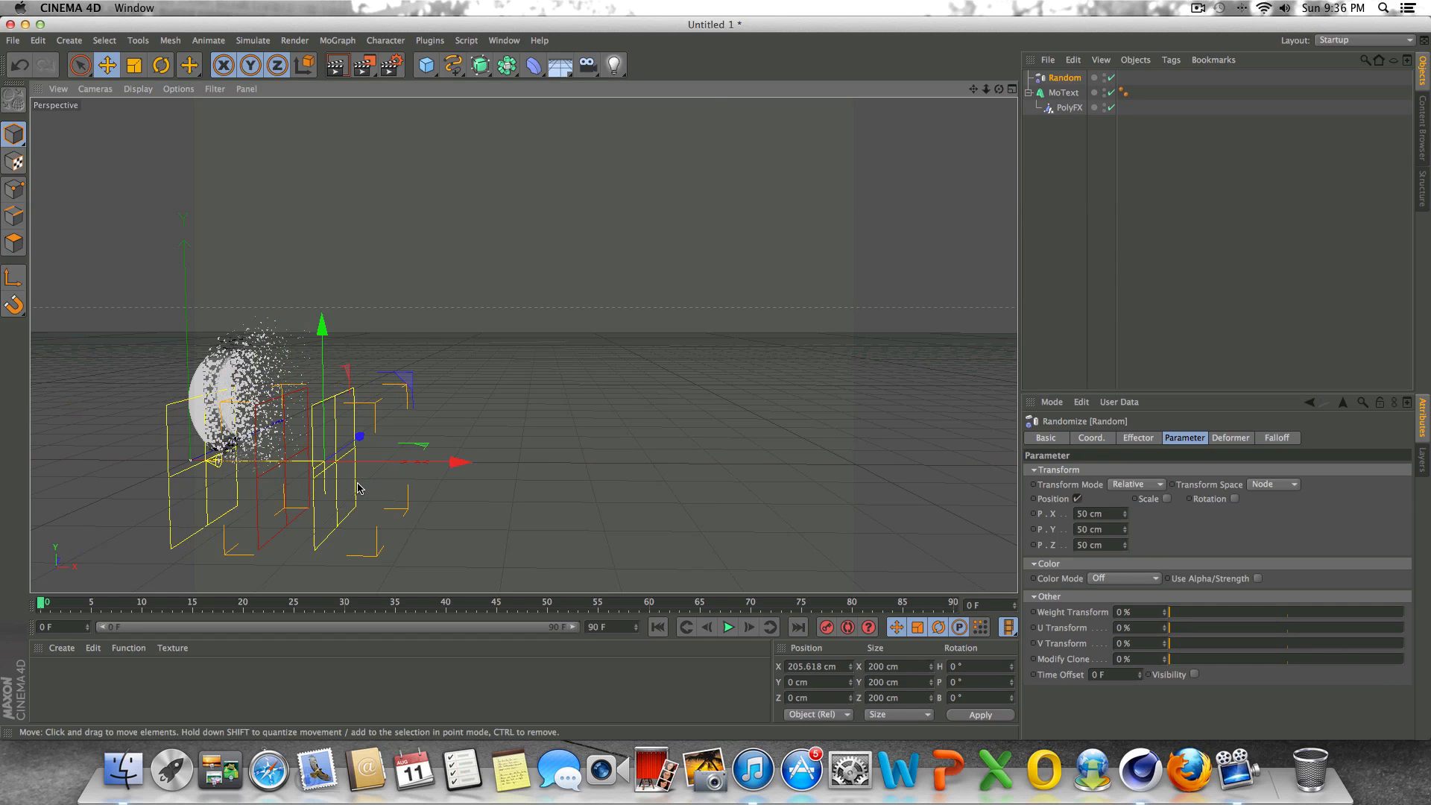
{"action": "key", "text": "super+z"}
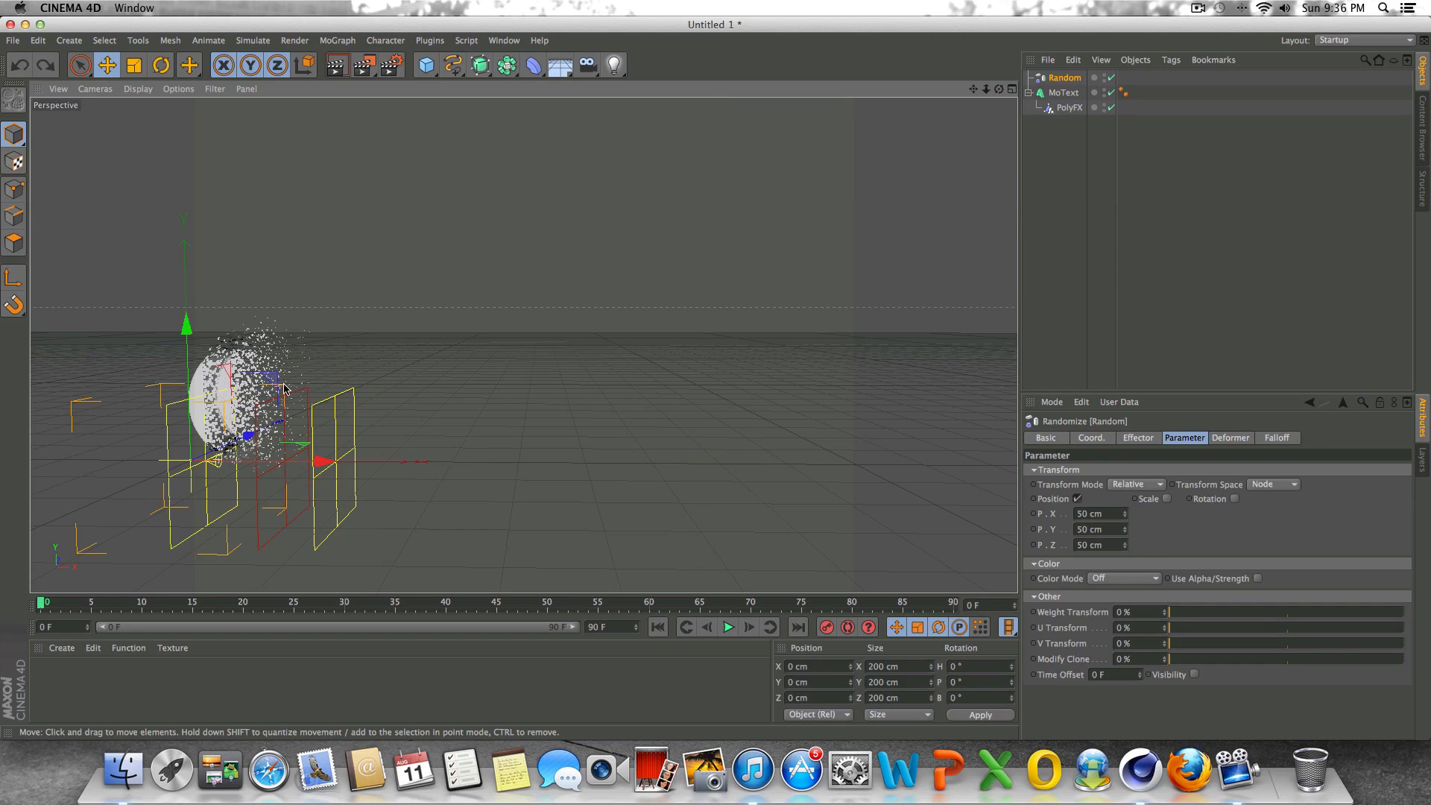
{"action": "left_click", "coordinate": [1070, 108]}
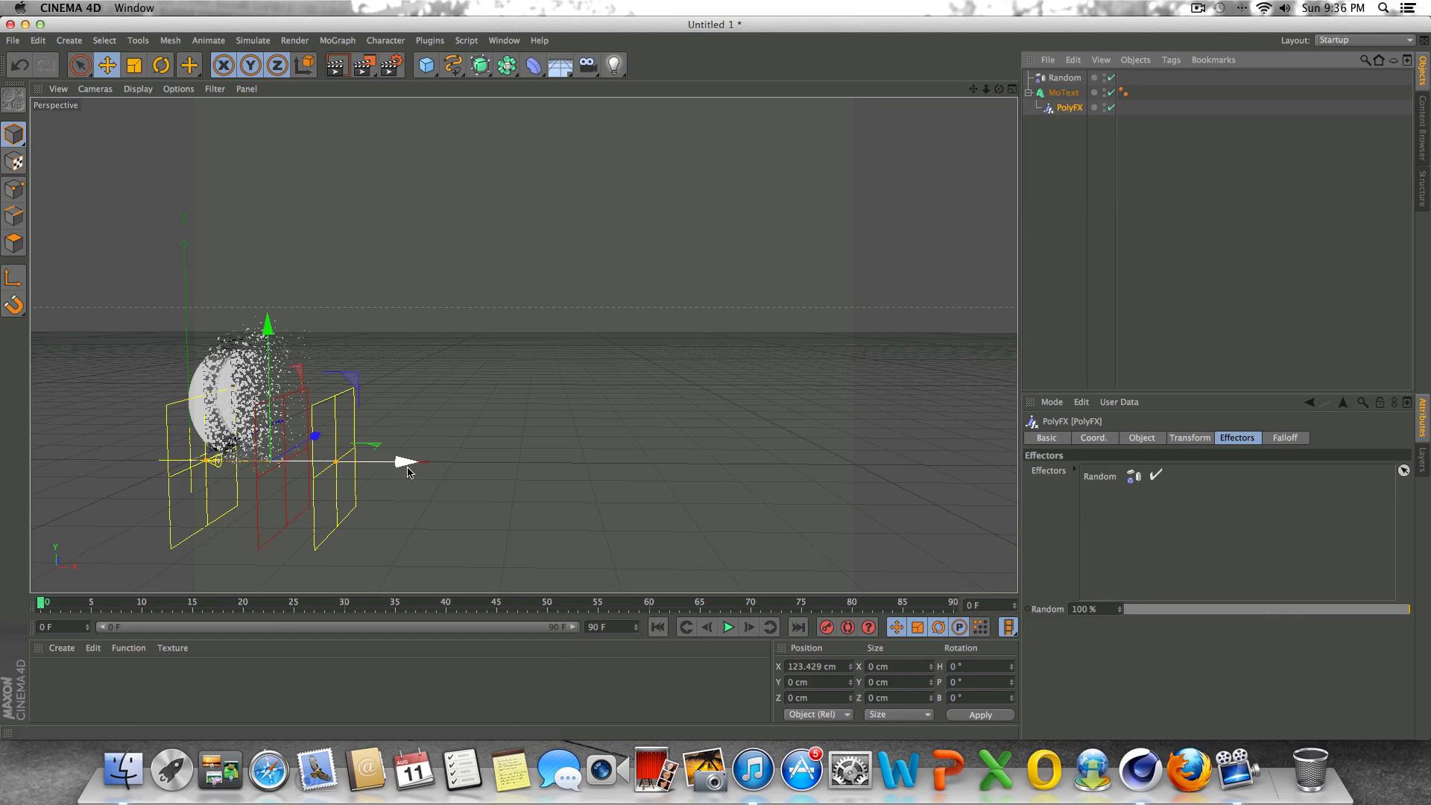
{"action": "left_click_drag", "start_coordinate": [406, 463], "coordinate": [580, 465]}
Set the Random effector's position to 96, 32 and -7 cm, and enable scale with values 1.4, -0.78 and 1.26.
{"action": "left_click", "coordinate": [1065, 77]}
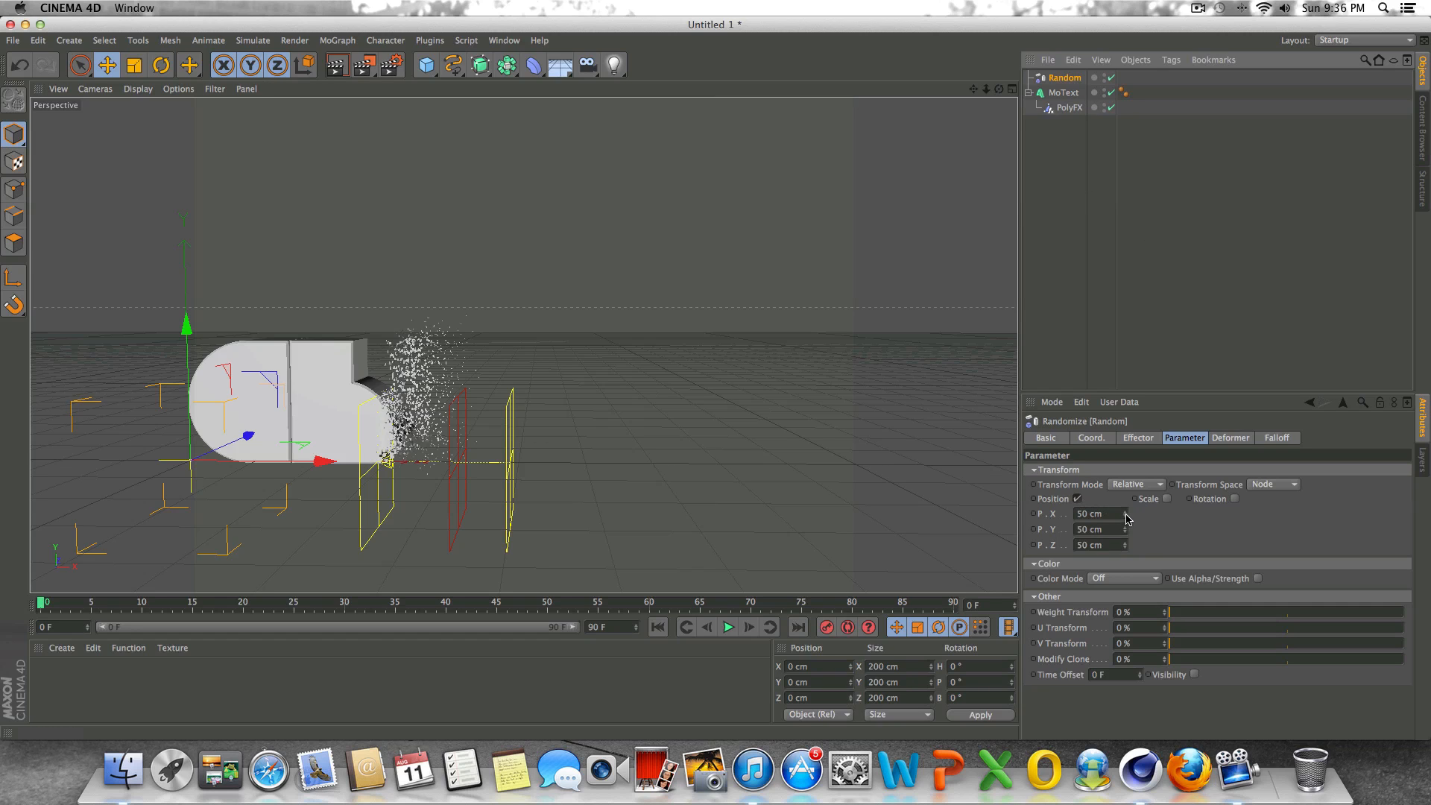
{"action": "left_click_drag", "start_coordinate": [1126, 516], "coordinate": [1124, 556]}
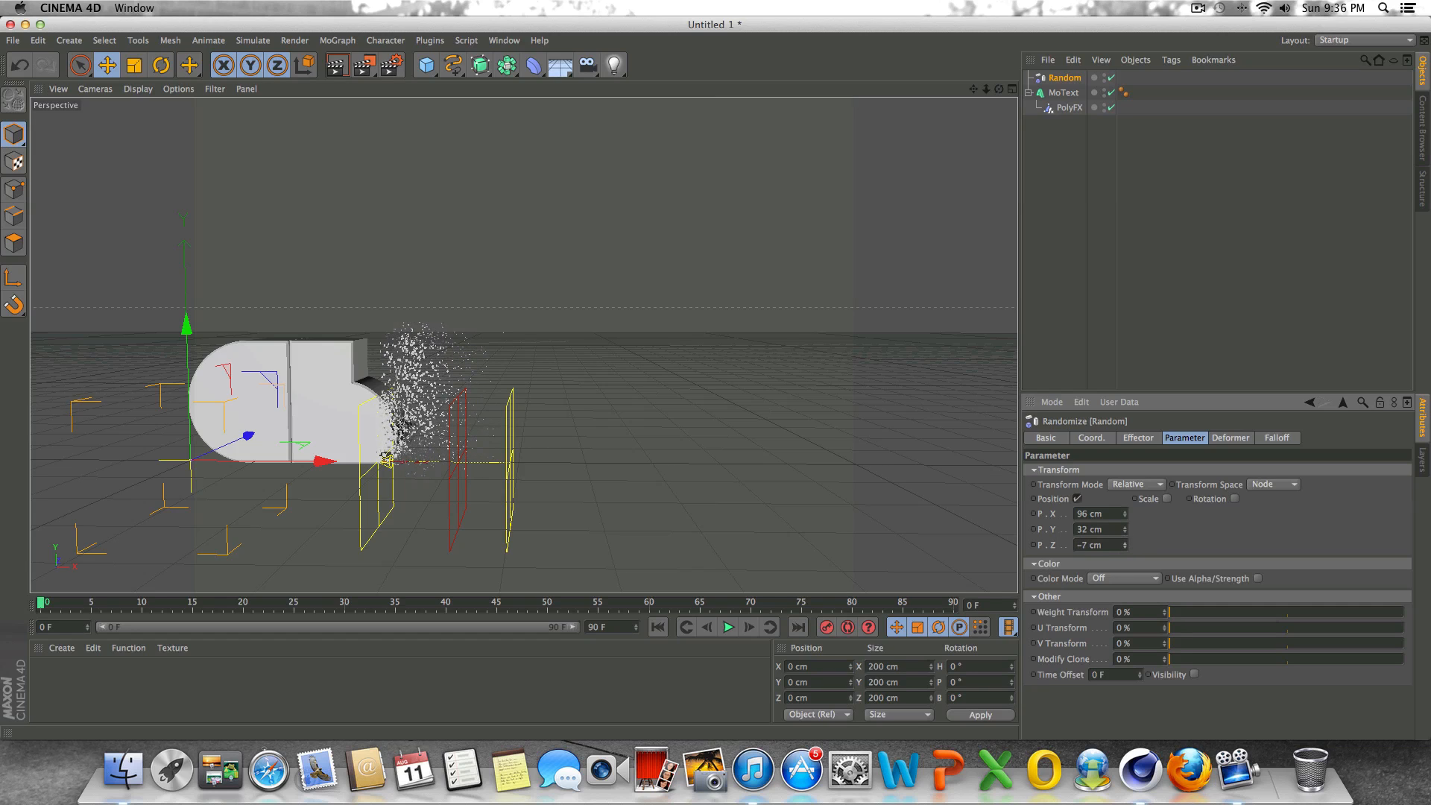
{"action": "left_click", "coordinate": [1168, 498]}
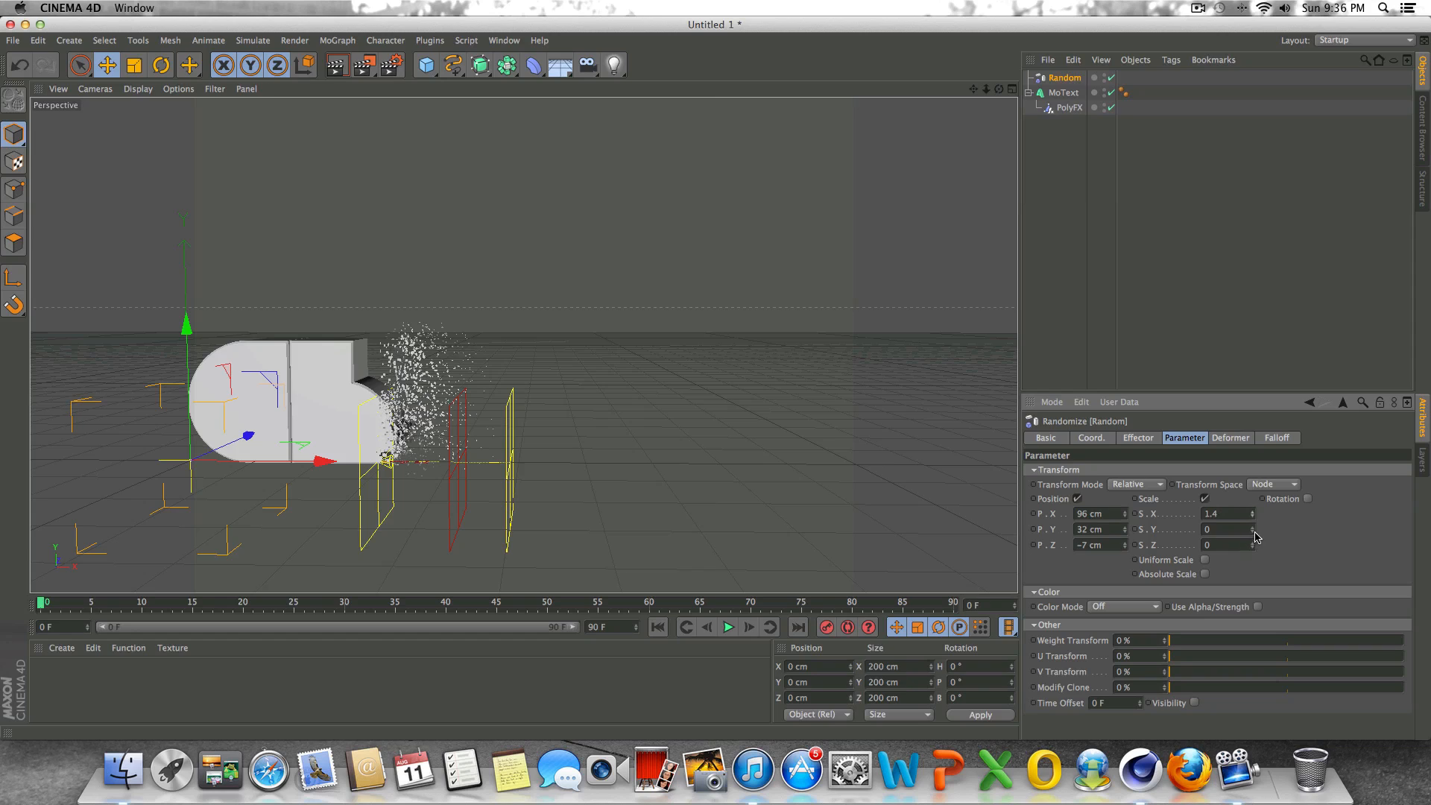
{"action": "left_click_drag", "start_coordinate": [1255, 532], "coordinate": [1256, 556]}
Enable rotation on the Random effector and adjust its rotation angle.
{"action": "left_click", "coordinate": [1308, 499]}
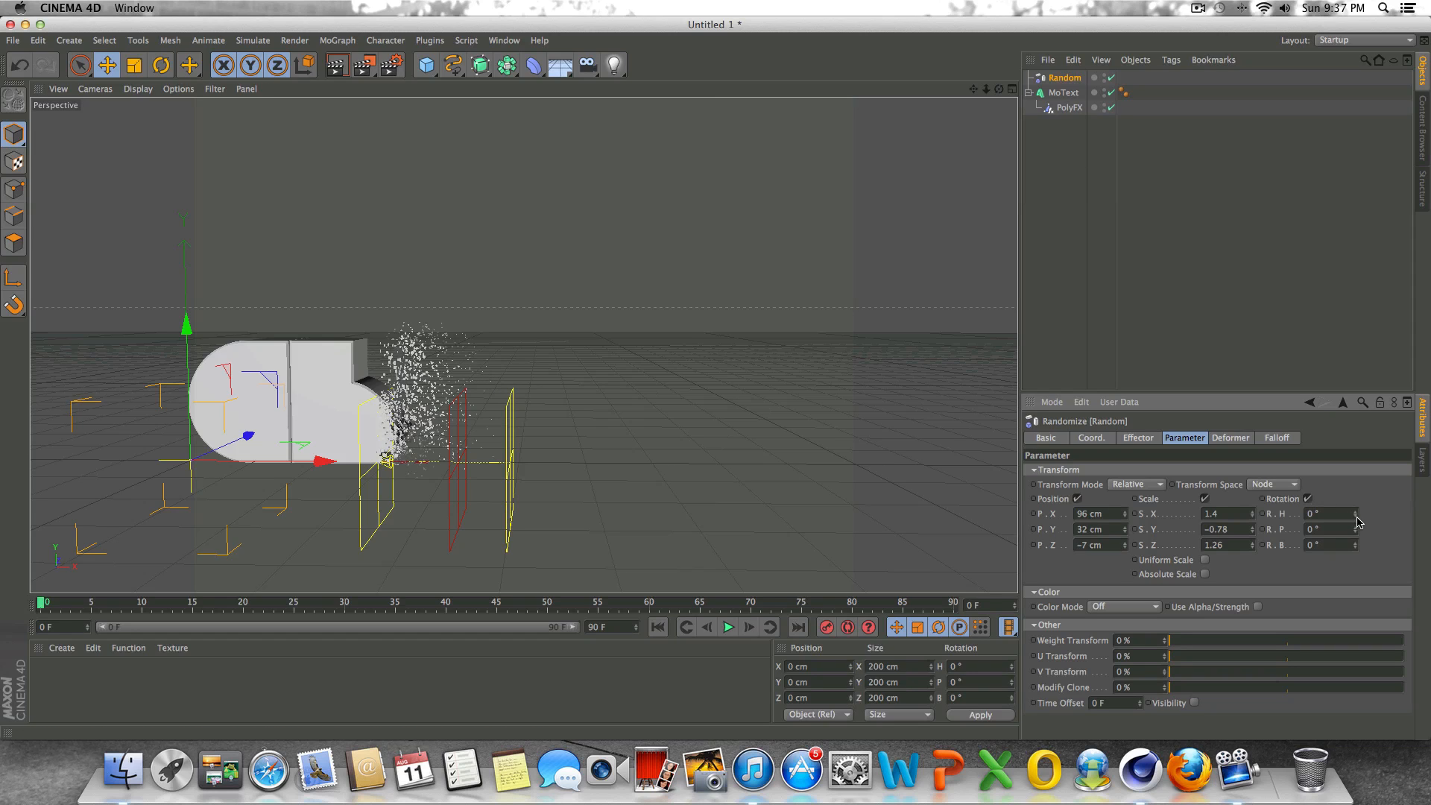
{"action": "left_click_drag", "start_coordinate": [1355, 514], "coordinate": [1355, 520]}
{"action": "left_click", "coordinate": [1231, 438]}
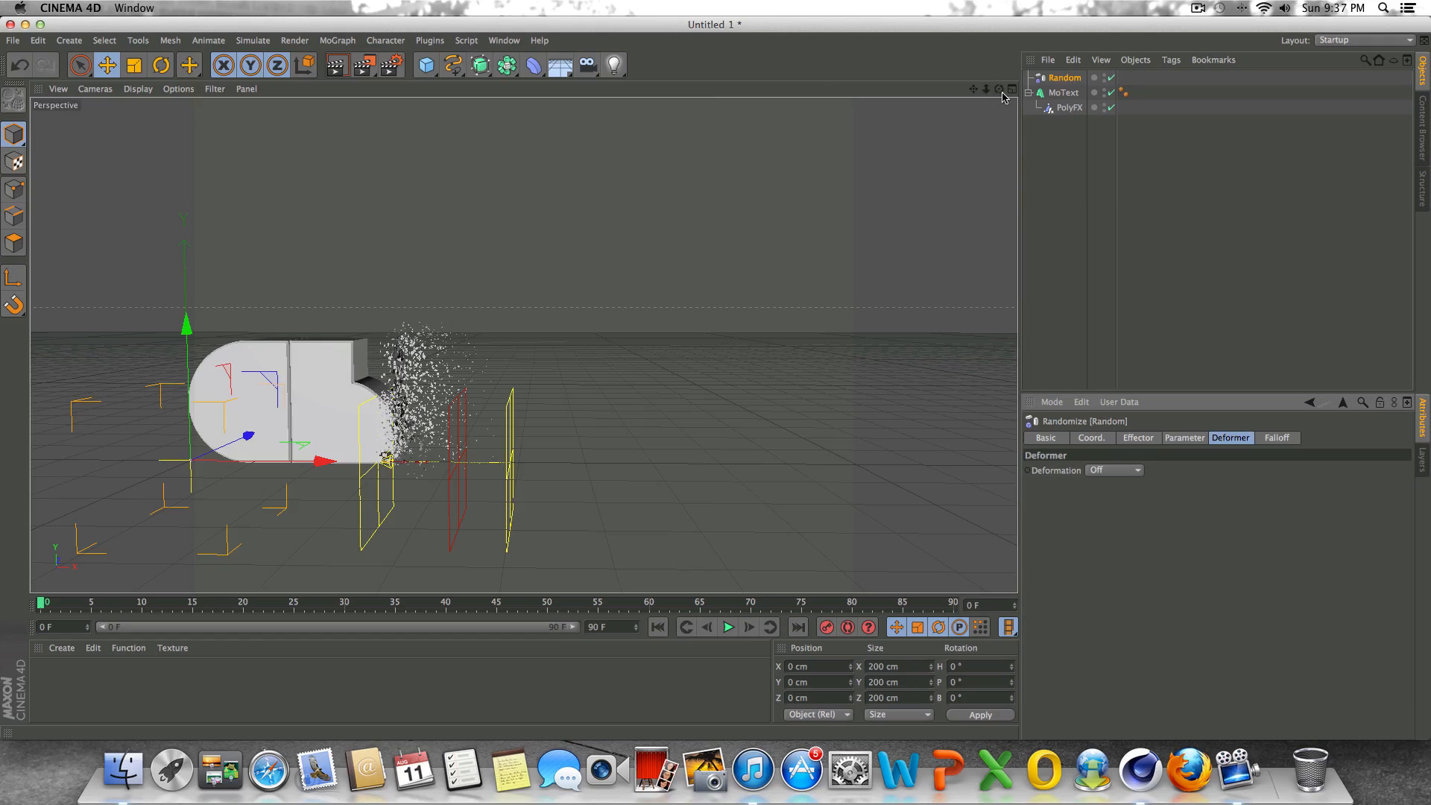
Examine the scattered polygons at the dissolving edge of the text from several angles and distances.
{"action": "left_click_drag", "start_coordinate": [999, 90], "coordinate": [524, 345]}
{"action": "scroll", "coordinate": [451, 395], "scroll_direction": "up", "scroll_amount": 6}
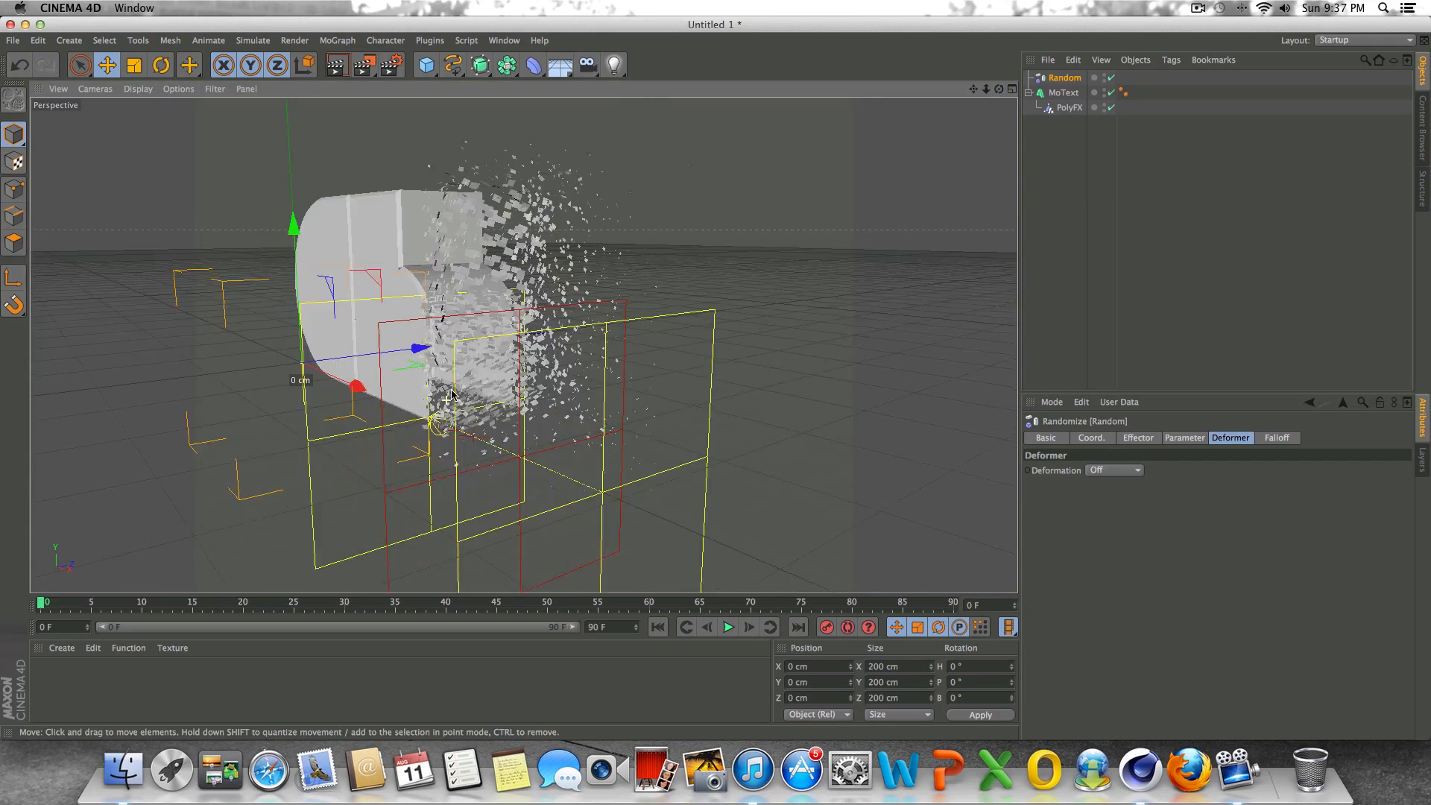
{"action": "scroll", "coordinate": [452, 395], "scroll_direction": "up", "scroll_amount": 3}
{"action": "left_click_drag", "start_coordinate": [1000, 89], "coordinate": [523, 346]}
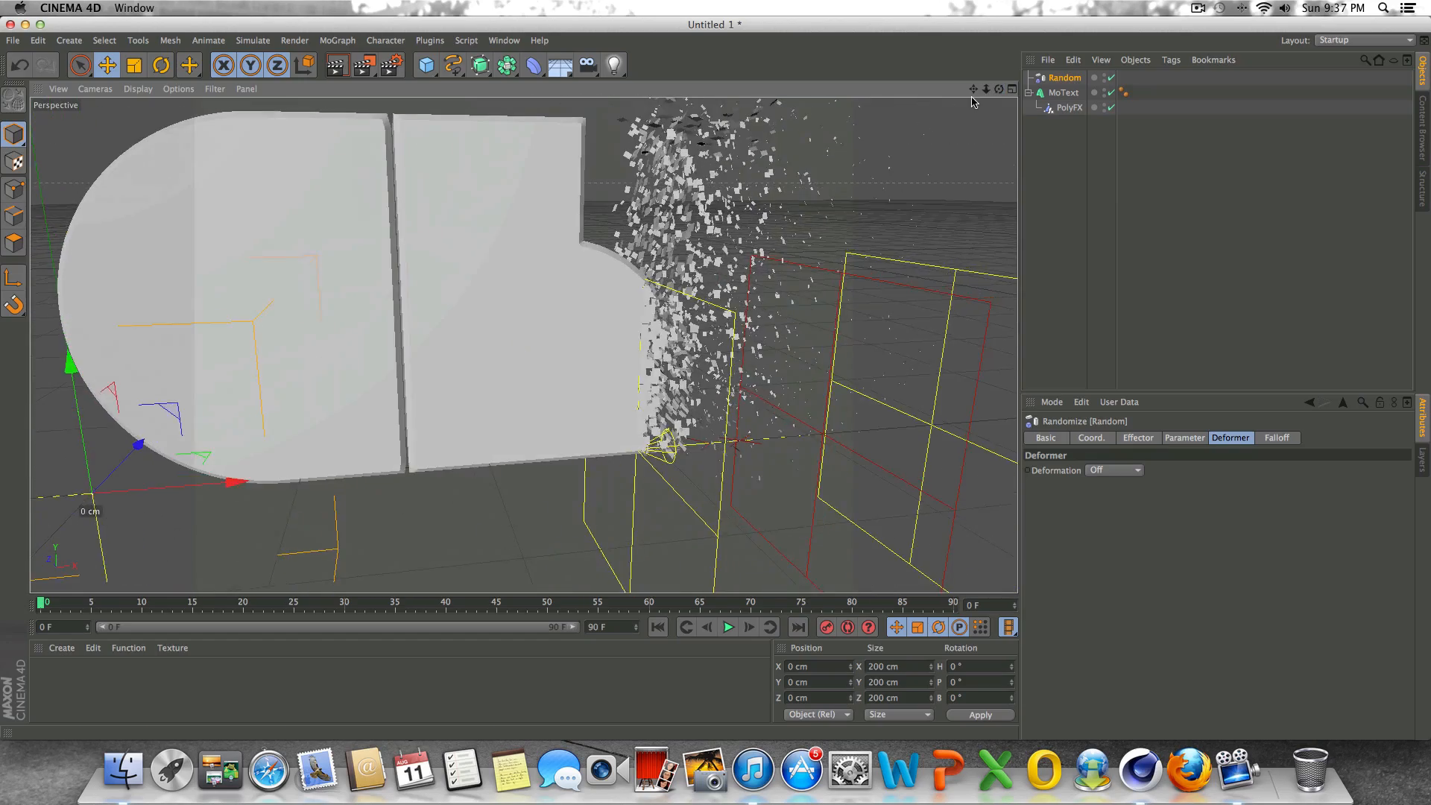
{"action": "scroll", "coordinate": [941, 166], "scroll_direction": "down", "scroll_amount": 5}
{"action": "left_click_drag", "start_coordinate": [973, 89], "coordinate": [996, 107]}
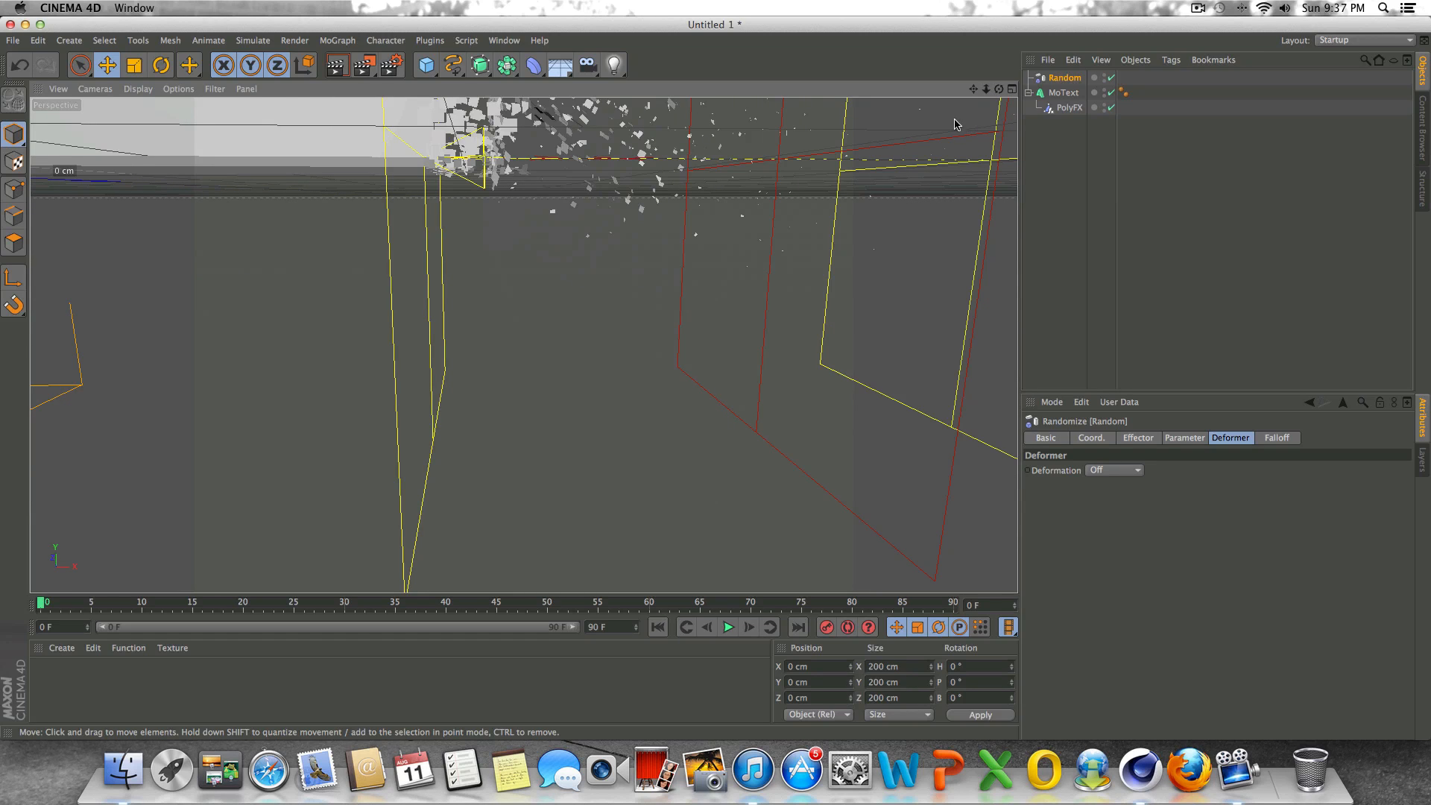
{"action": "scroll", "coordinate": [741, 261], "scroll_direction": "down", "scroll_amount": 10}
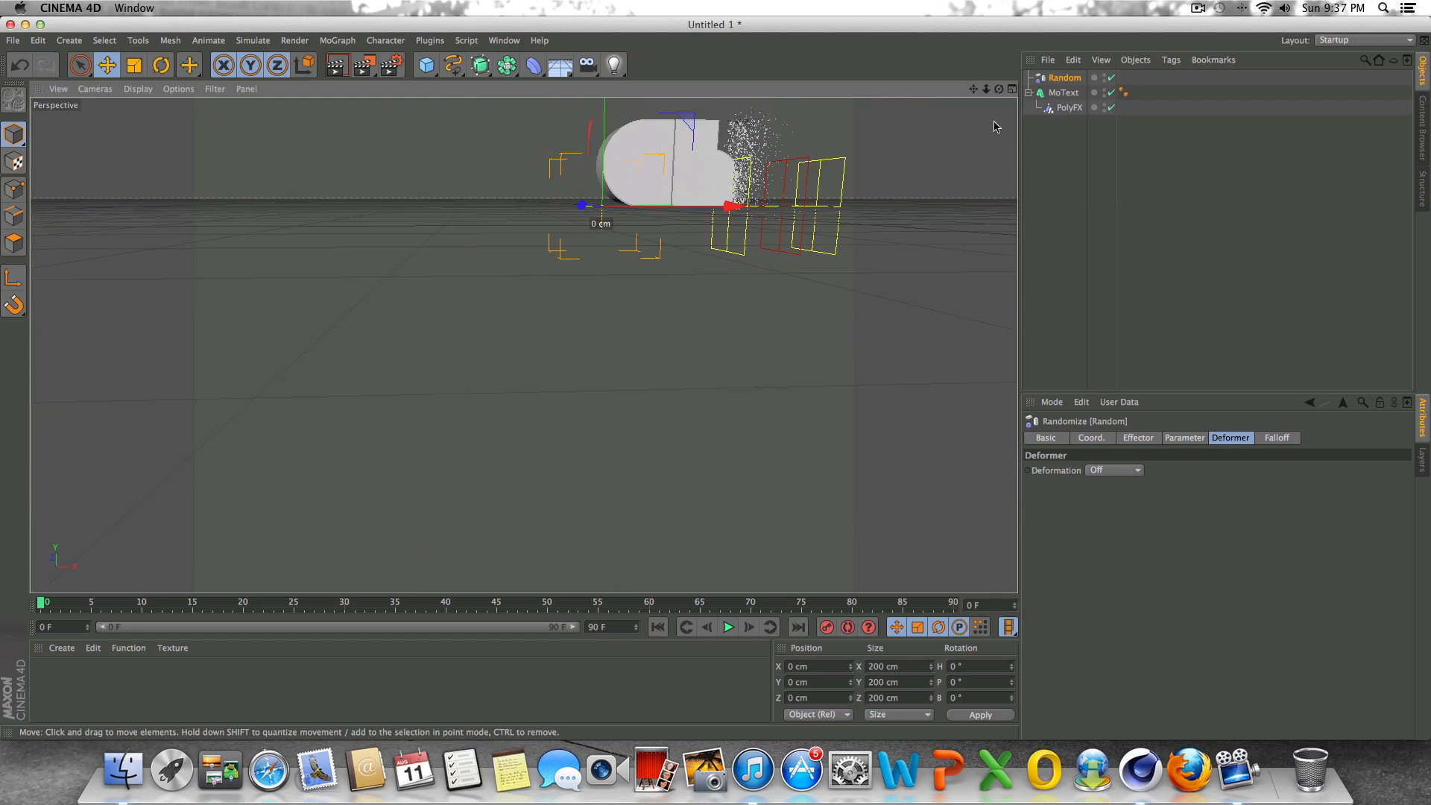
{"action": "left_click_drag", "start_coordinate": [974, 91], "coordinate": [624, 264]}
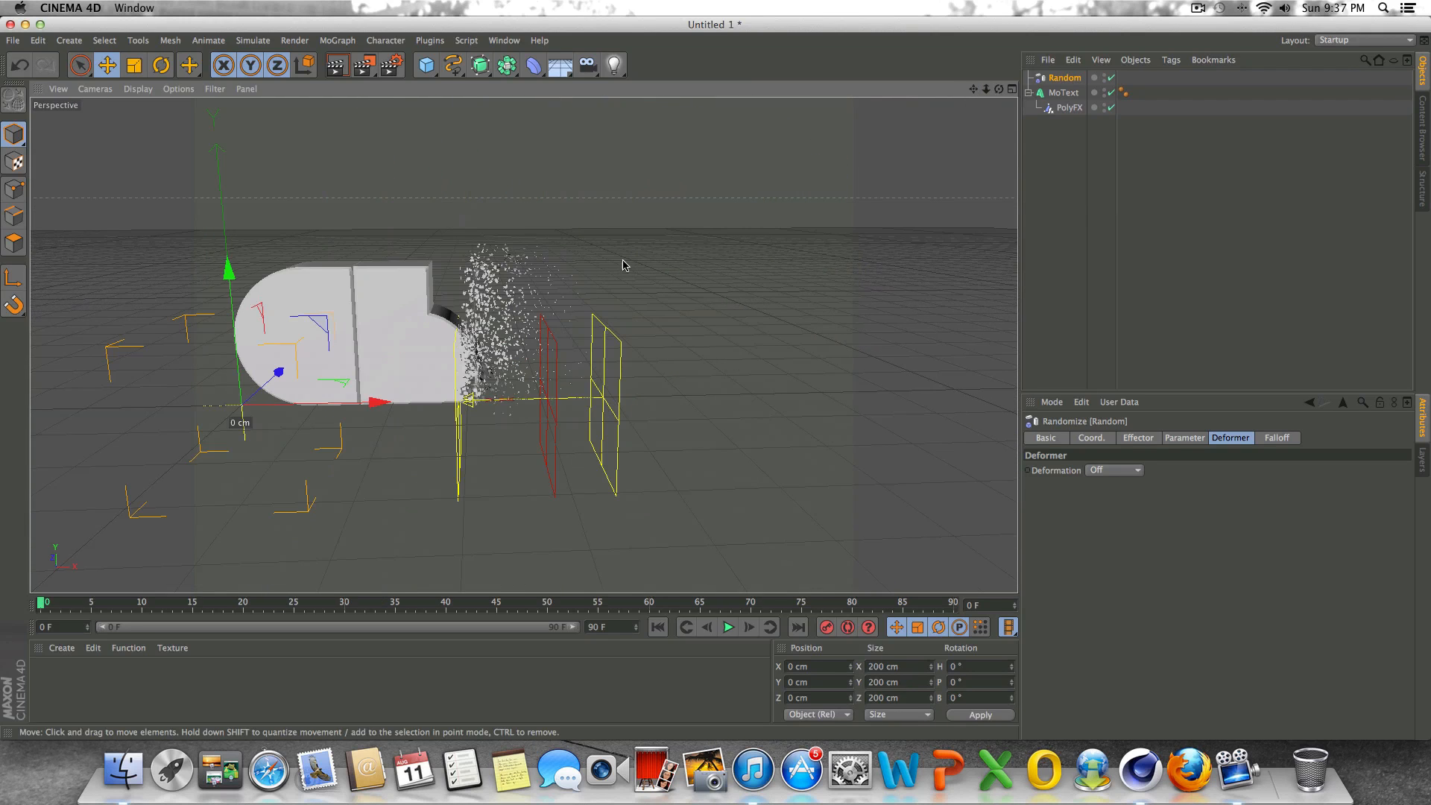
{"action": "left_click_drag", "start_coordinate": [973, 90], "coordinate": [1043, 41]}
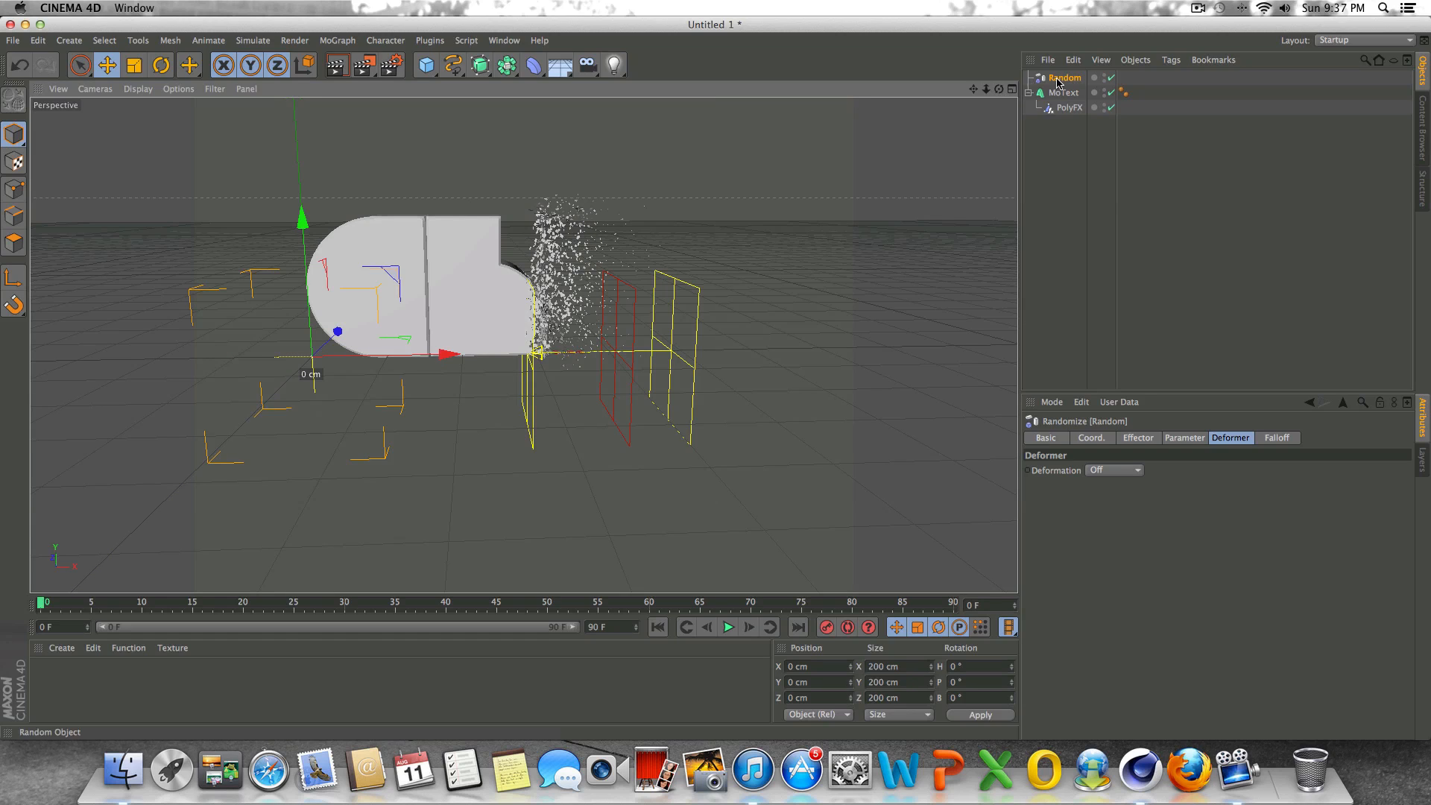
Move the PolyFX object to about -44 cm on X, ahead of the first letter, and record a keyframe at frame 0.
{"action": "left_click", "coordinate": [1083, 109]}
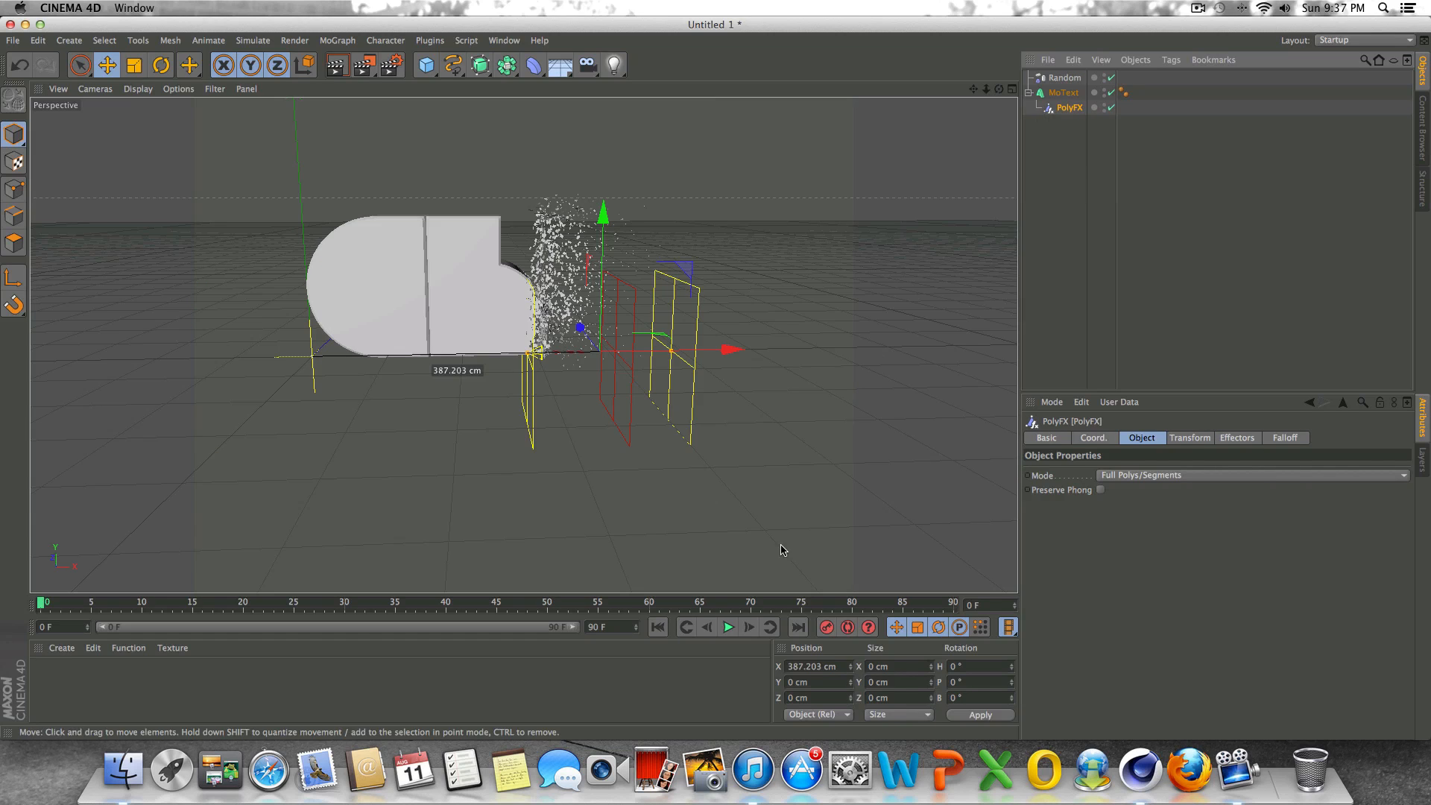
{"action": "left_click_drag", "start_coordinate": [730, 375], "coordinate": [418, 404]}
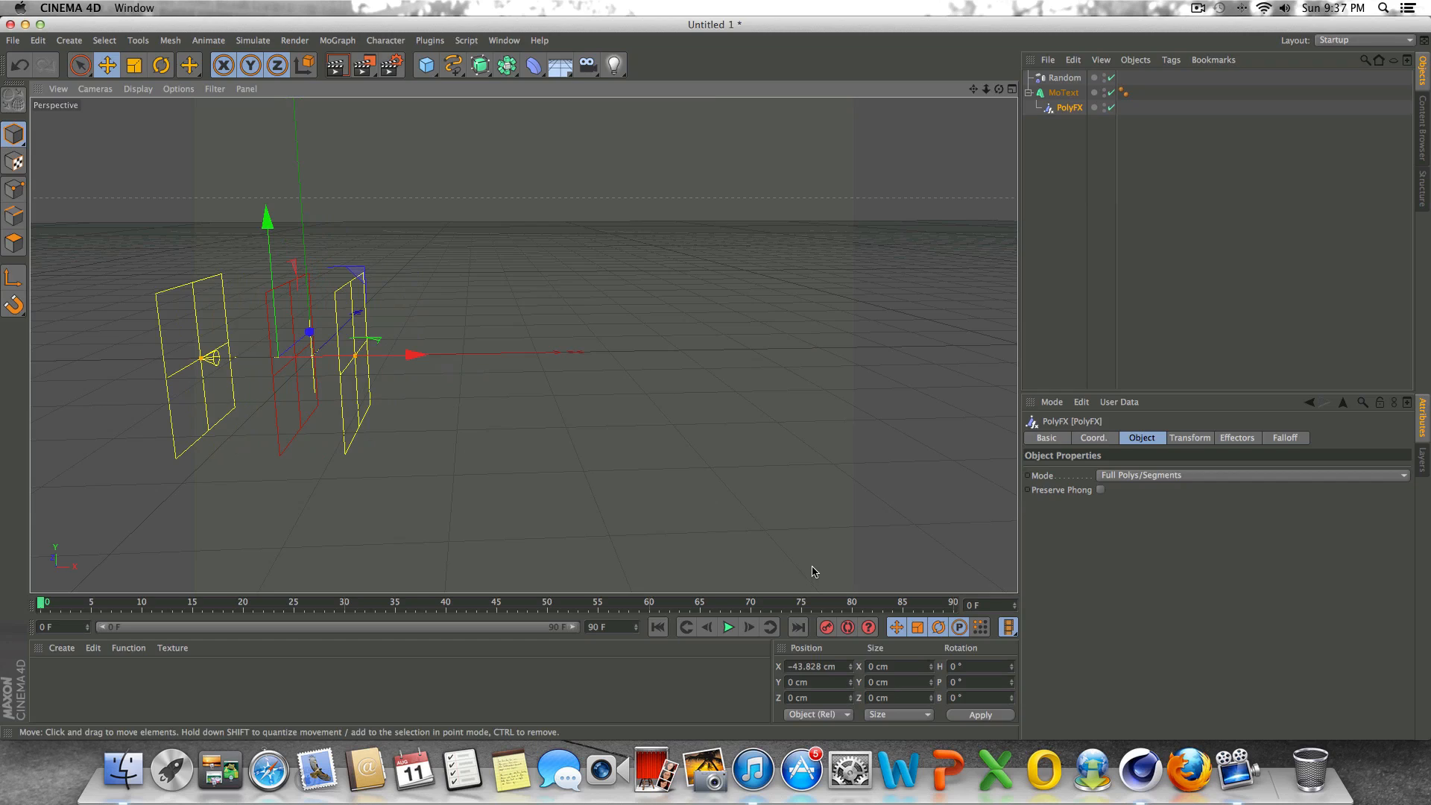
{"action": "left_click", "coordinate": [827, 626]}
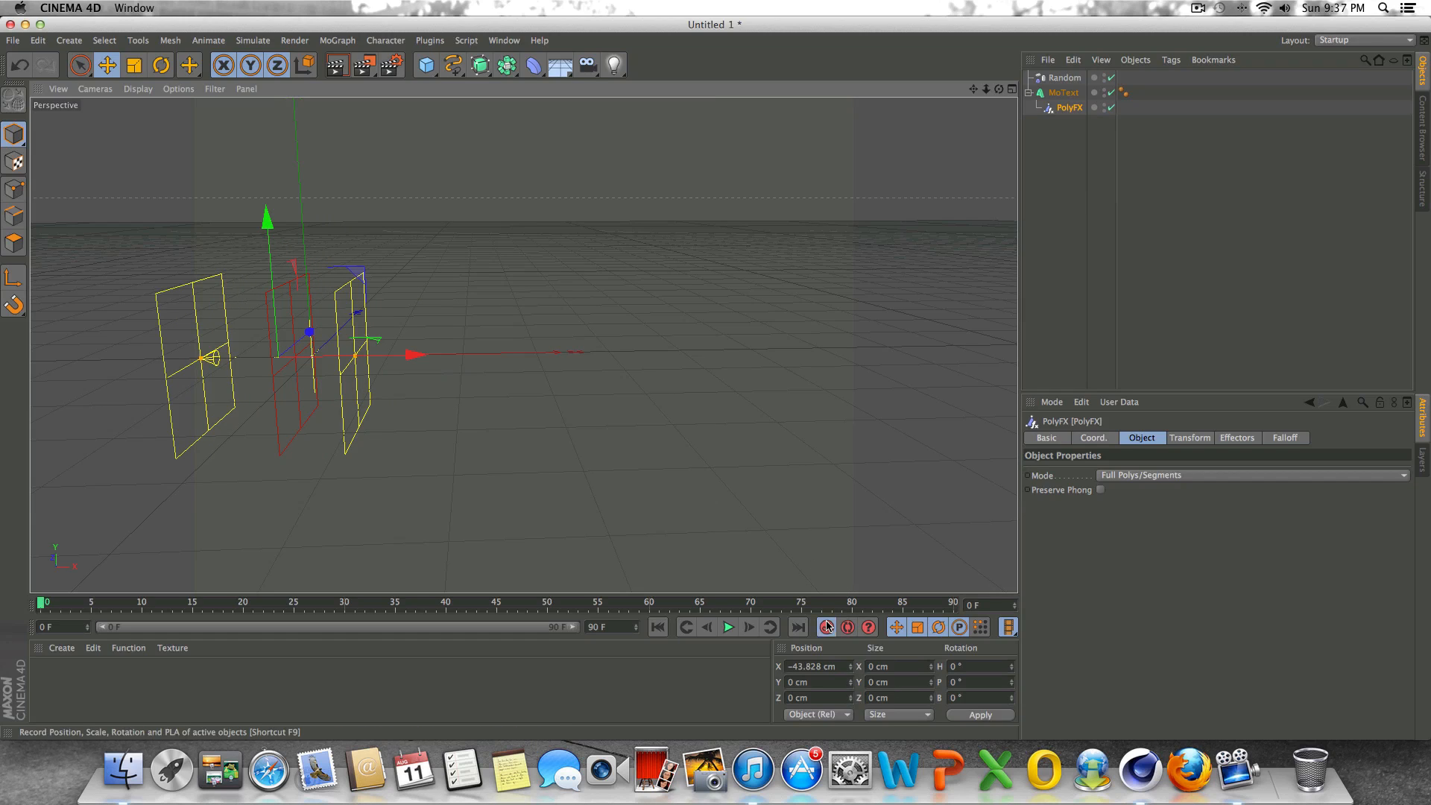
Set the animation length to 360 frames and extend the visible timeline range to all 360 frames.
{"action": "left_click_drag", "start_coordinate": [627, 631], "coordinate": [499, 659]}
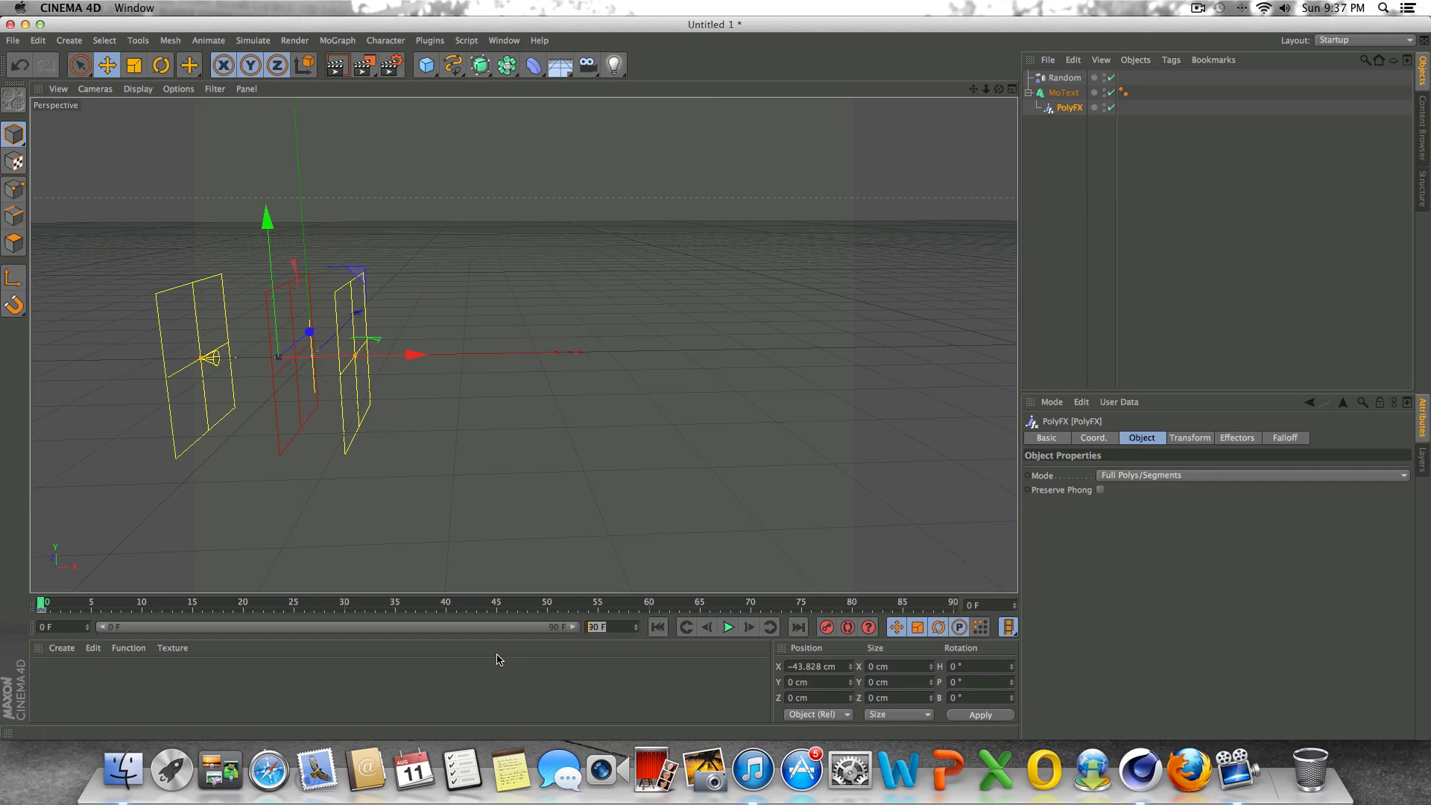
{"action": "type", "text": "3"}
{"action": "key", "text": "Return"}
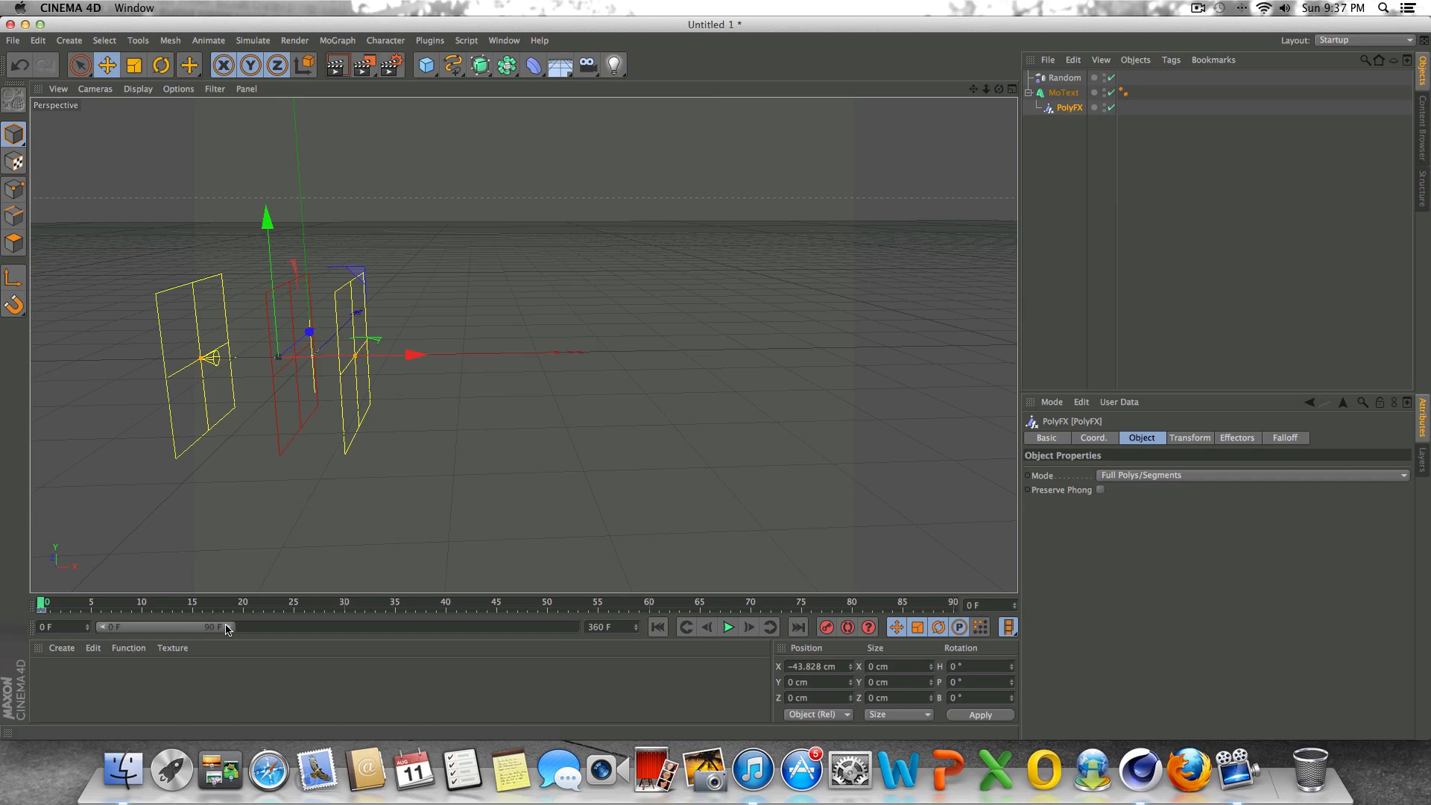
{"action": "left_click_drag", "start_coordinate": [226, 628], "coordinate": [645, 591]}
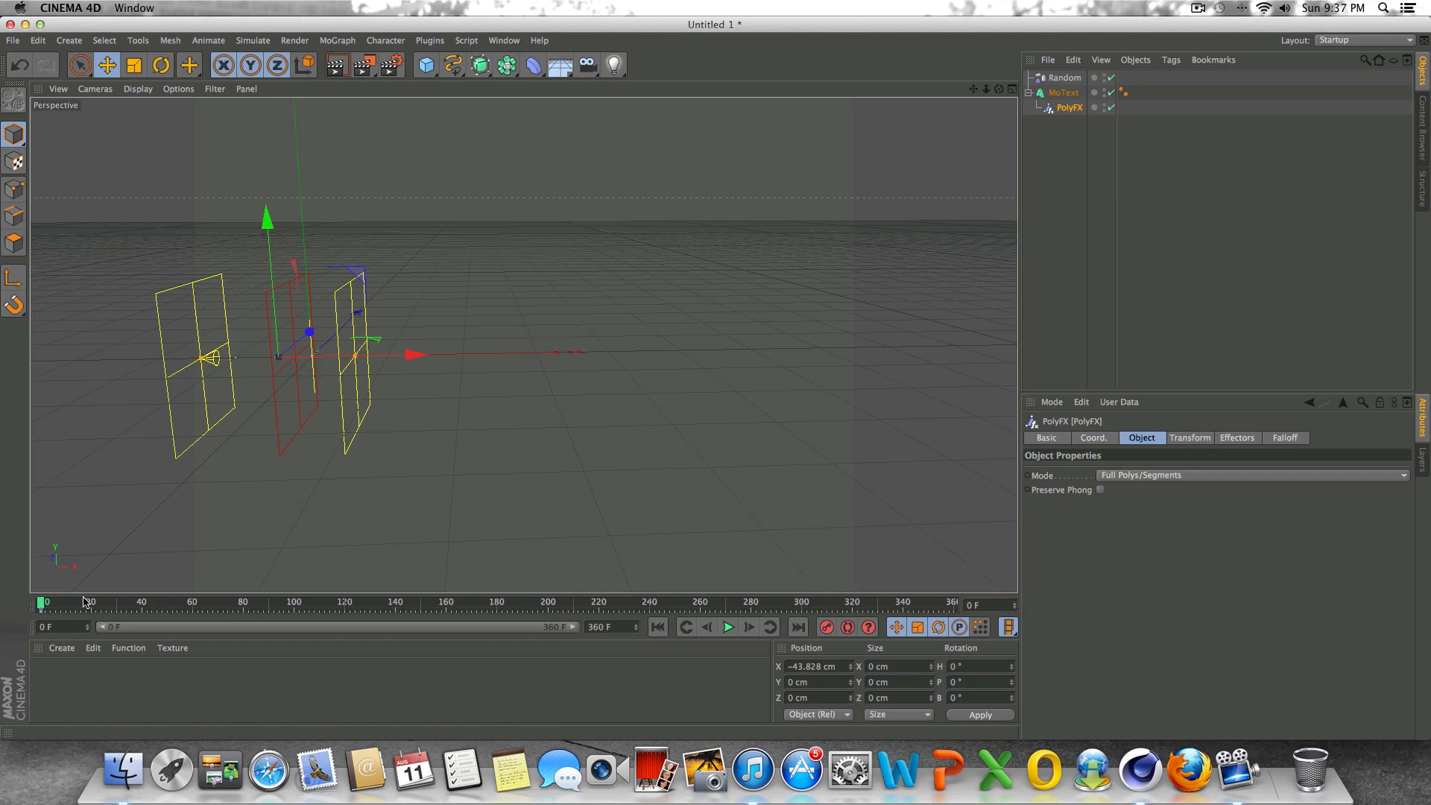
Keyframe the PolyFX object at frame 260 past the last letter, about 1066 cm on X, and play the animation from the start.
{"action": "left_click_drag", "start_coordinate": [39, 604], "coordinate": [703, 605]}
{"action": "left_click_drag", "start_coordinate": [408, 355], "coordinate": [1011, 345]}
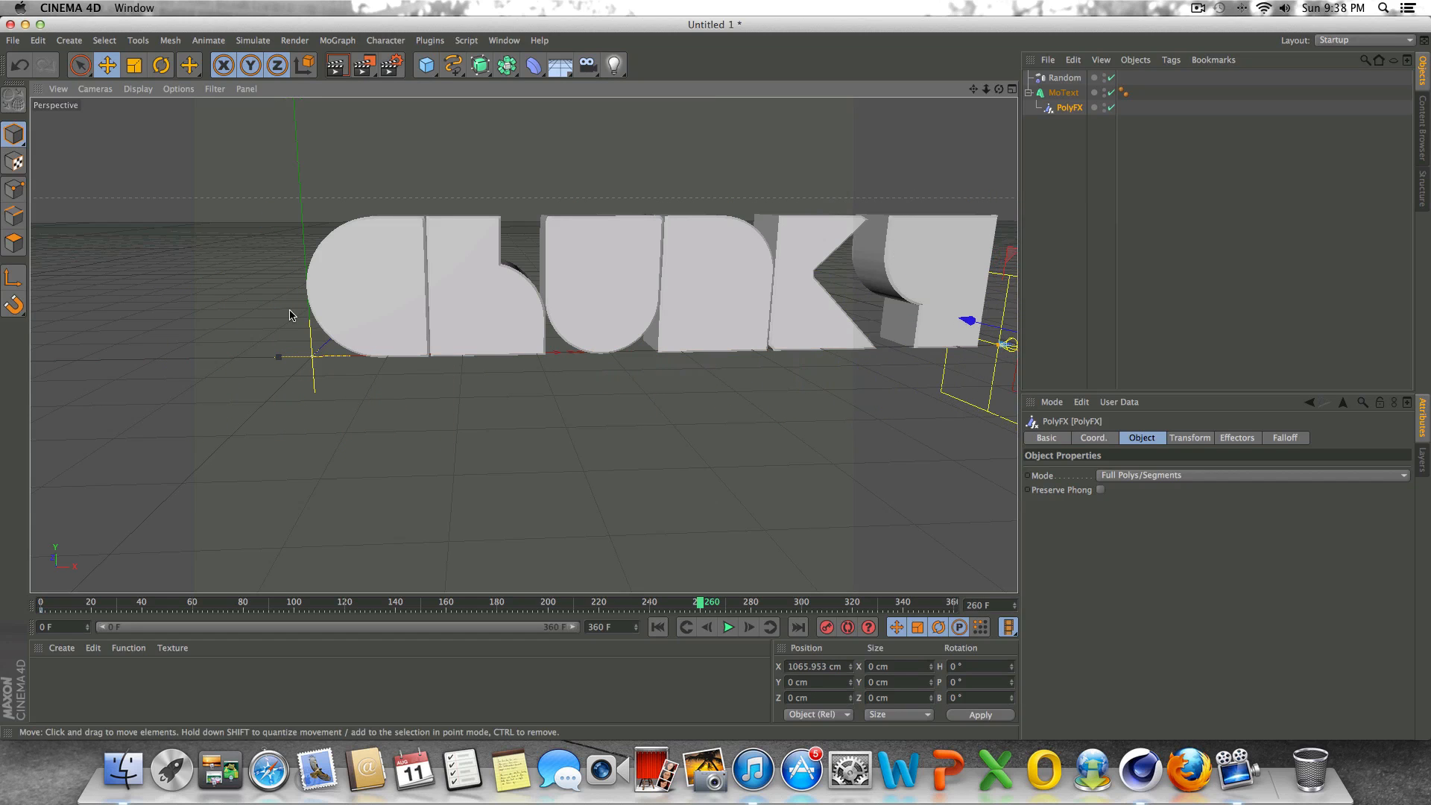
{"action": "left_click", "coordinate": [665, 628]}
{"action": "left_click", "coordinate": [728, 627]}
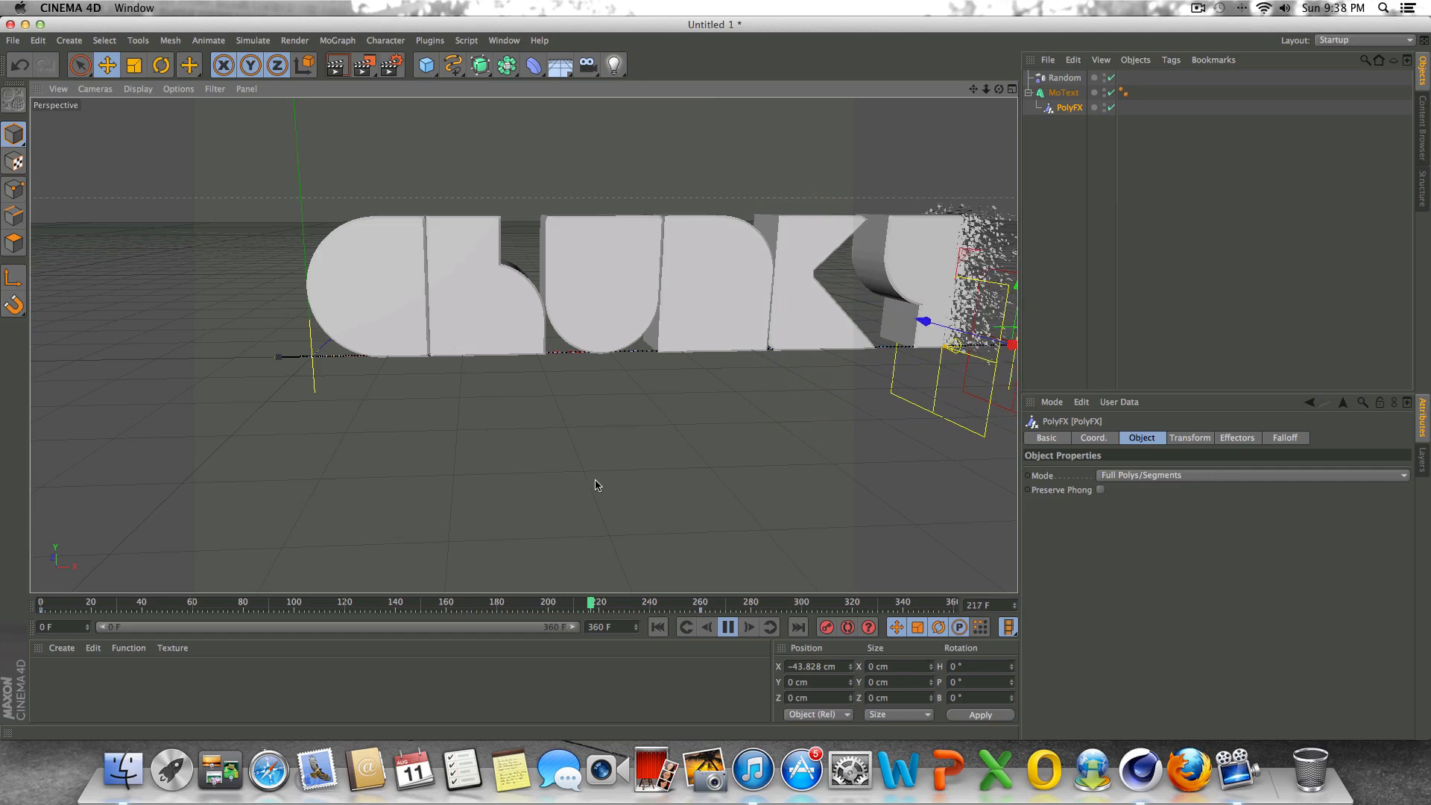
{"action": "left_click", "coordinate": [727, 627]}
{"action": "key", "text": "shift+f"}
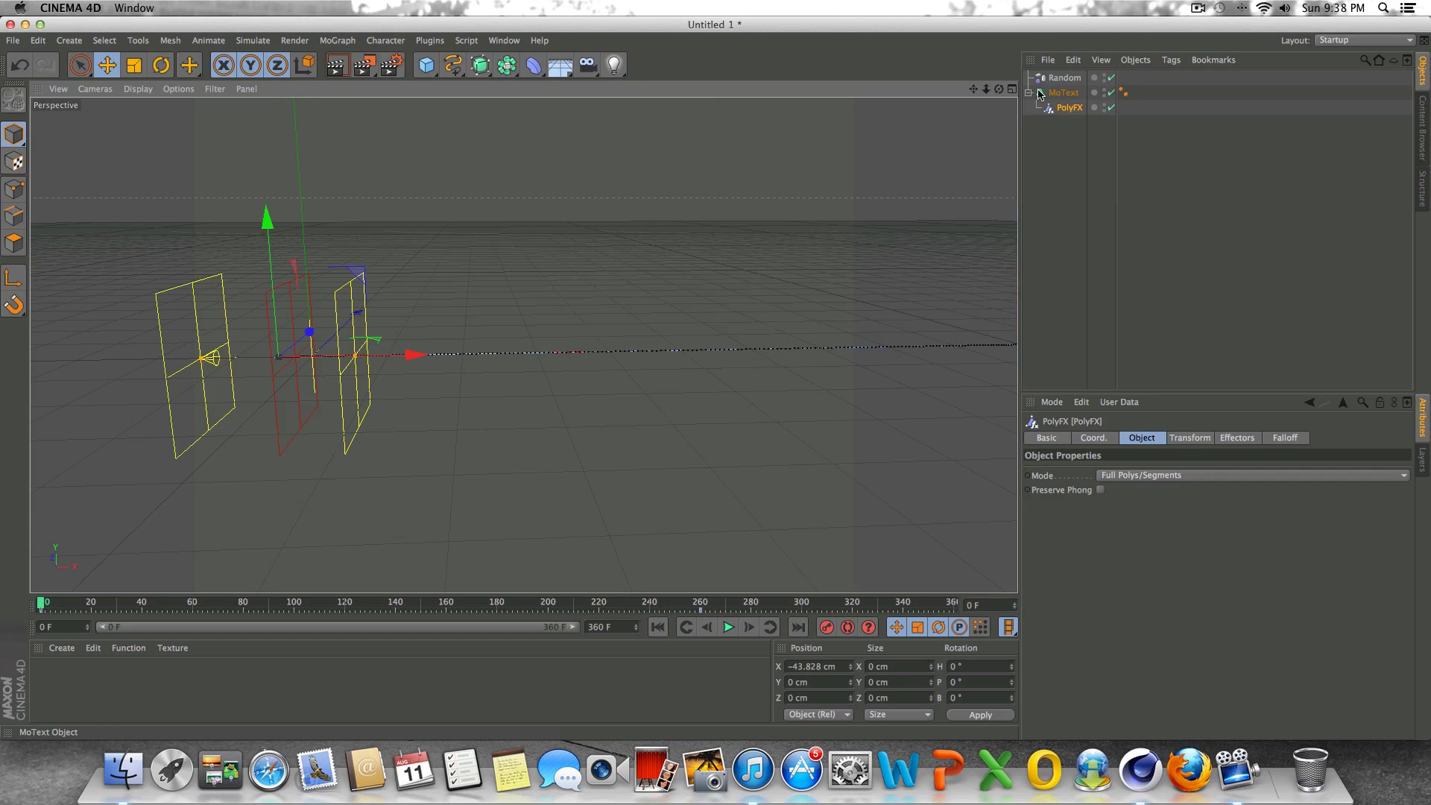
Add a regular camera and a Stage object to the scene.
{"action": "left_click_drag", "start_coordinate": [974, 89], "coordinate": [567, 224]}
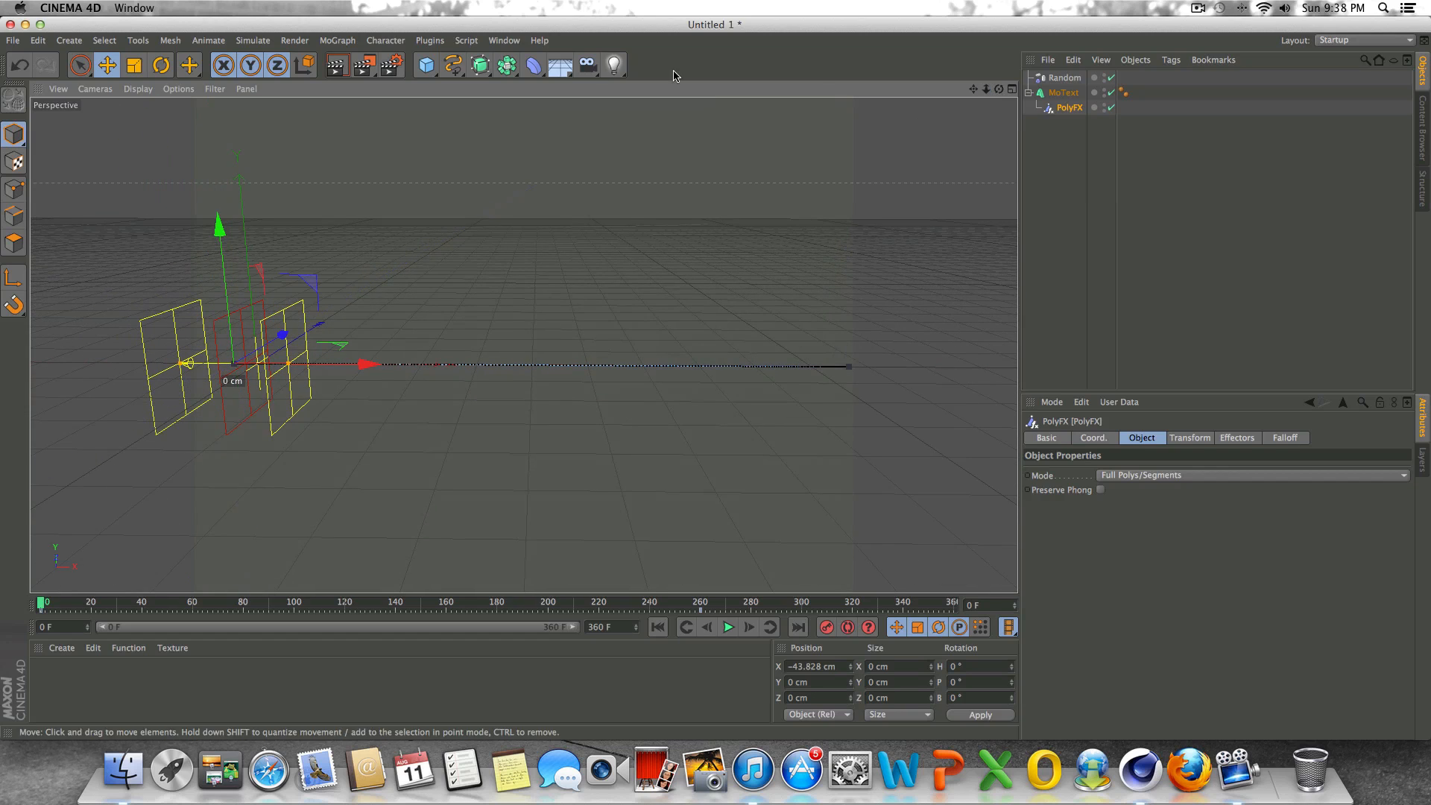
{"action": "left_click", "coordinate": [587, 74]}
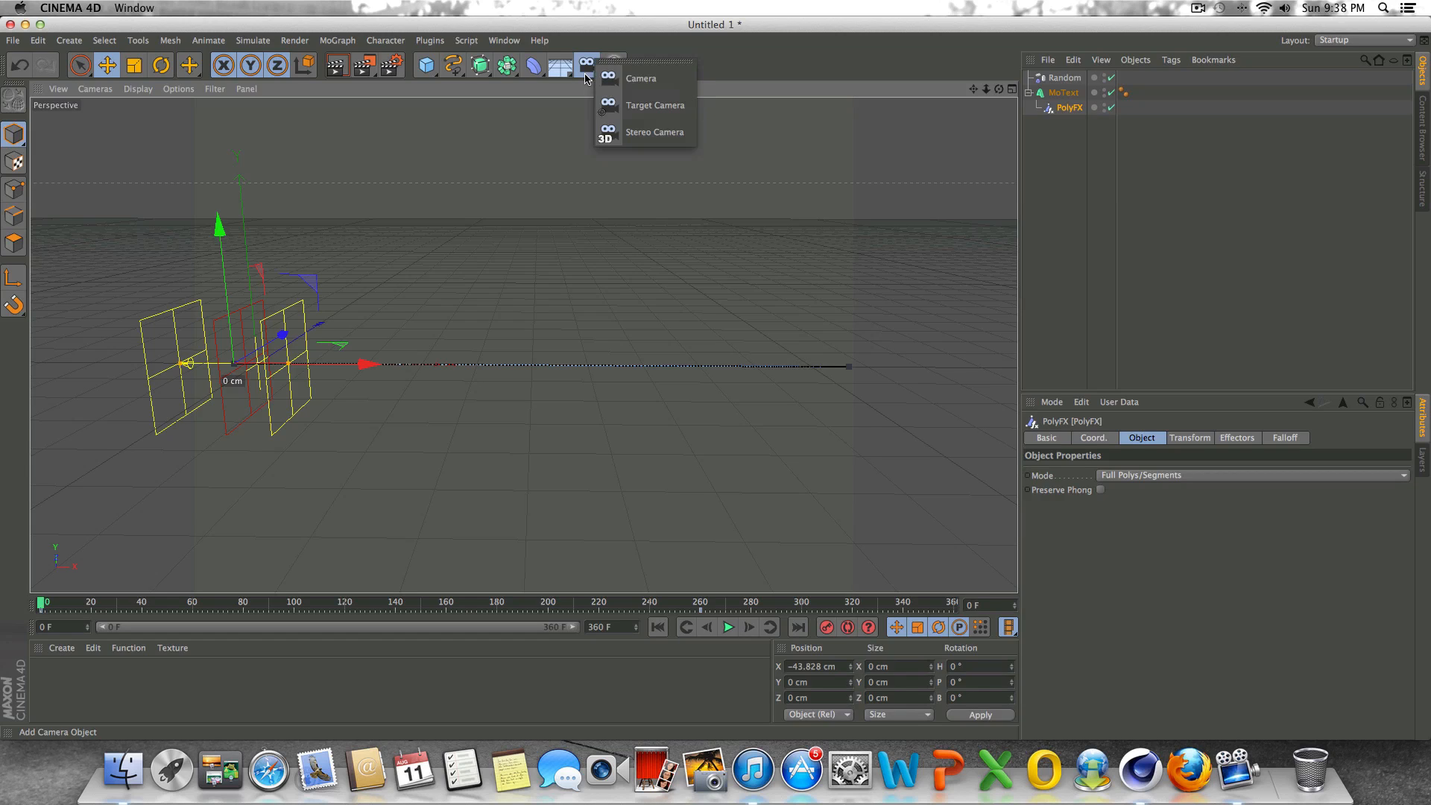
{"action": "left_click", "coordinate": [653, 89]}
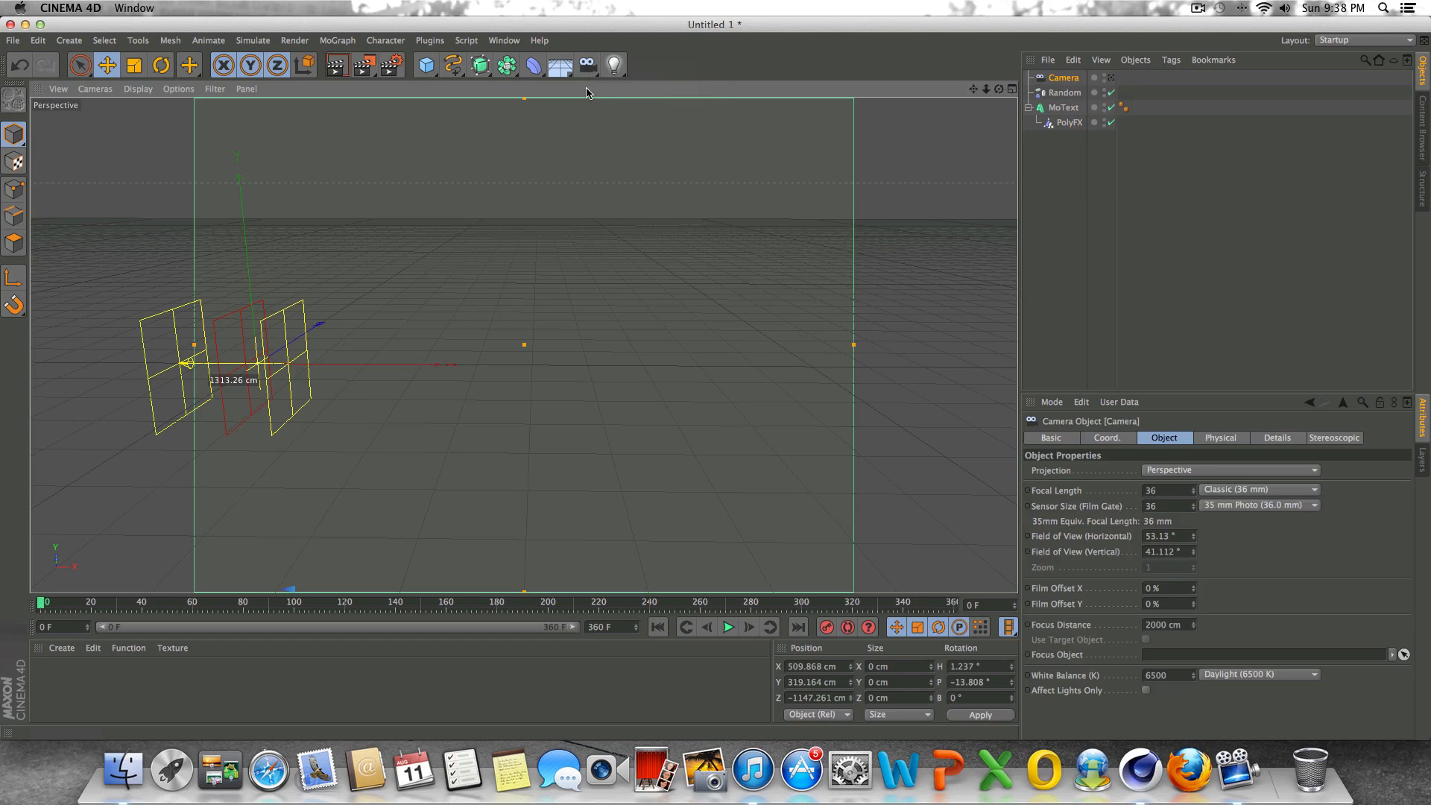
{"action": "left_click", "coordinate": [560, 66]}
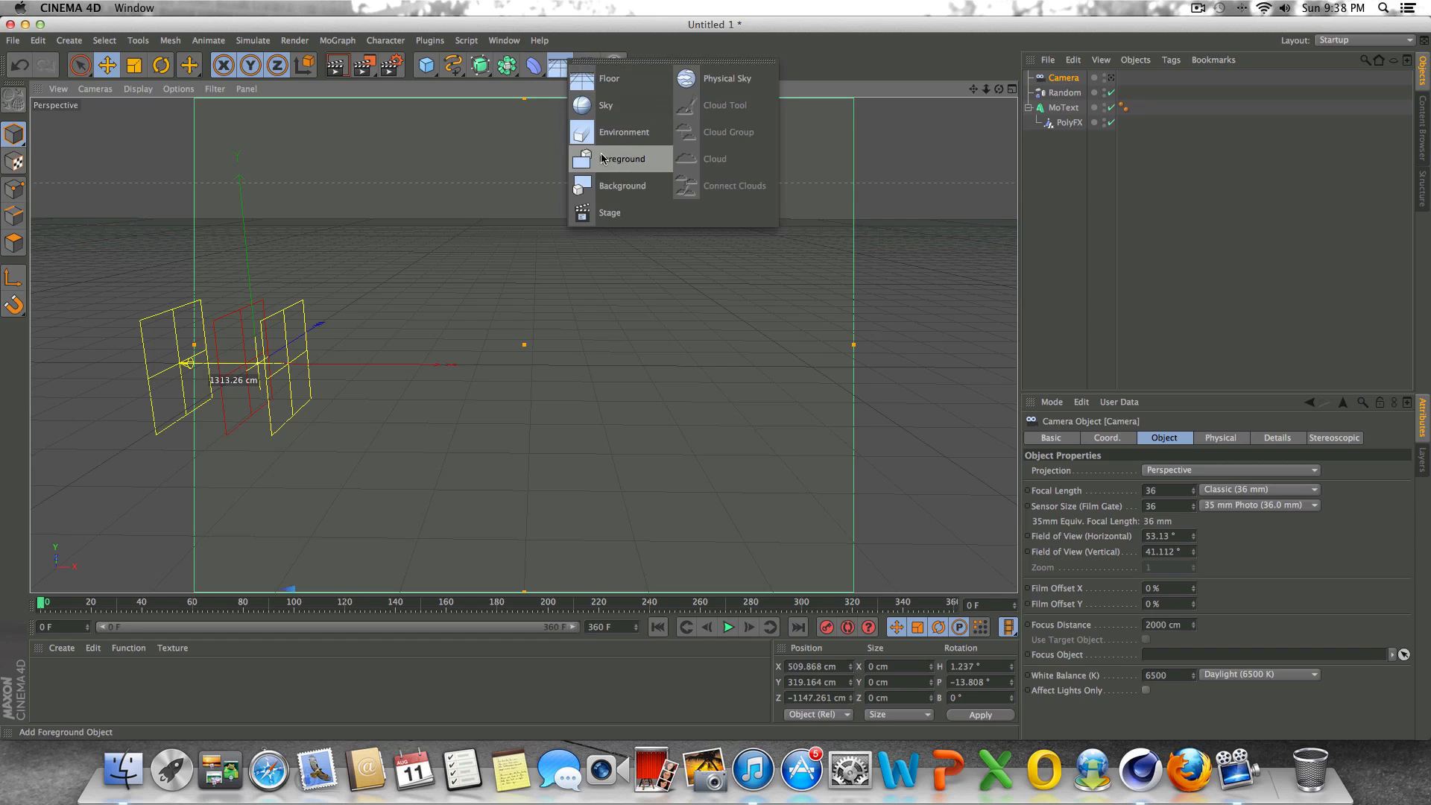
{"action": "left_click", "coordinate": [597, 211]}
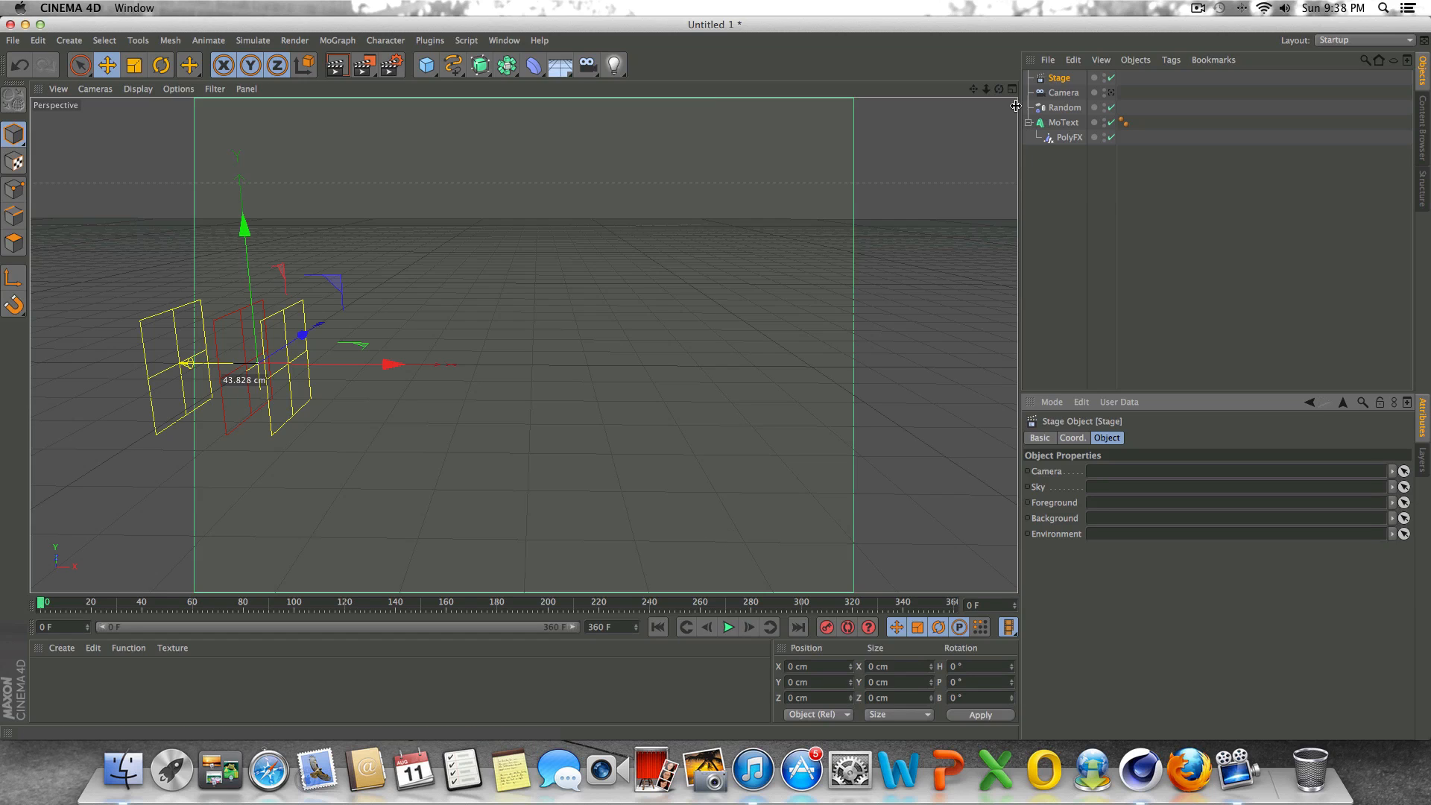
Play the animation to frame 80 and inspect the partly assembled first letter from an oblique angle.
{"action": "left_click", "coordinate": [727, 627]}
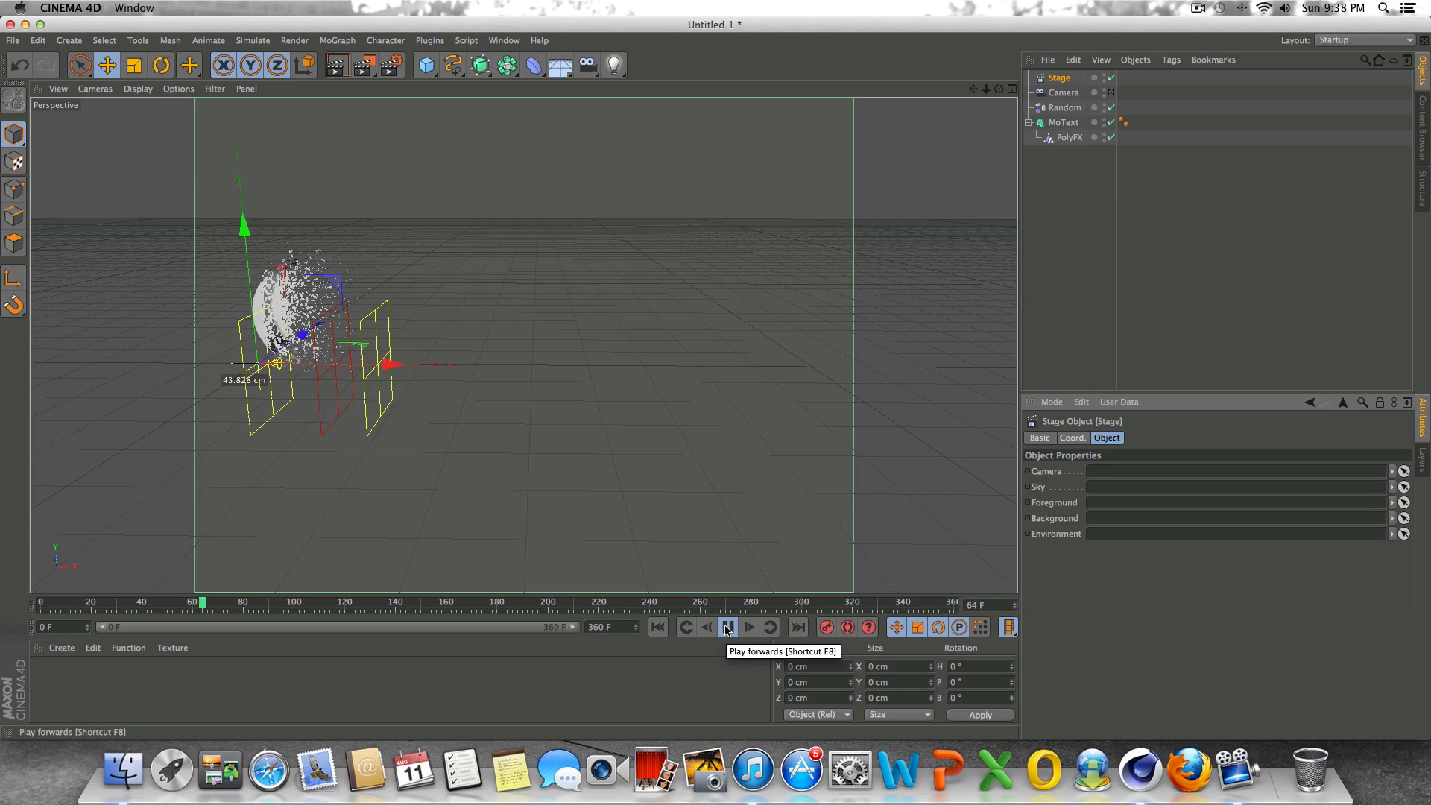
{"action": "left_click", "coordinate": [728, 627]}
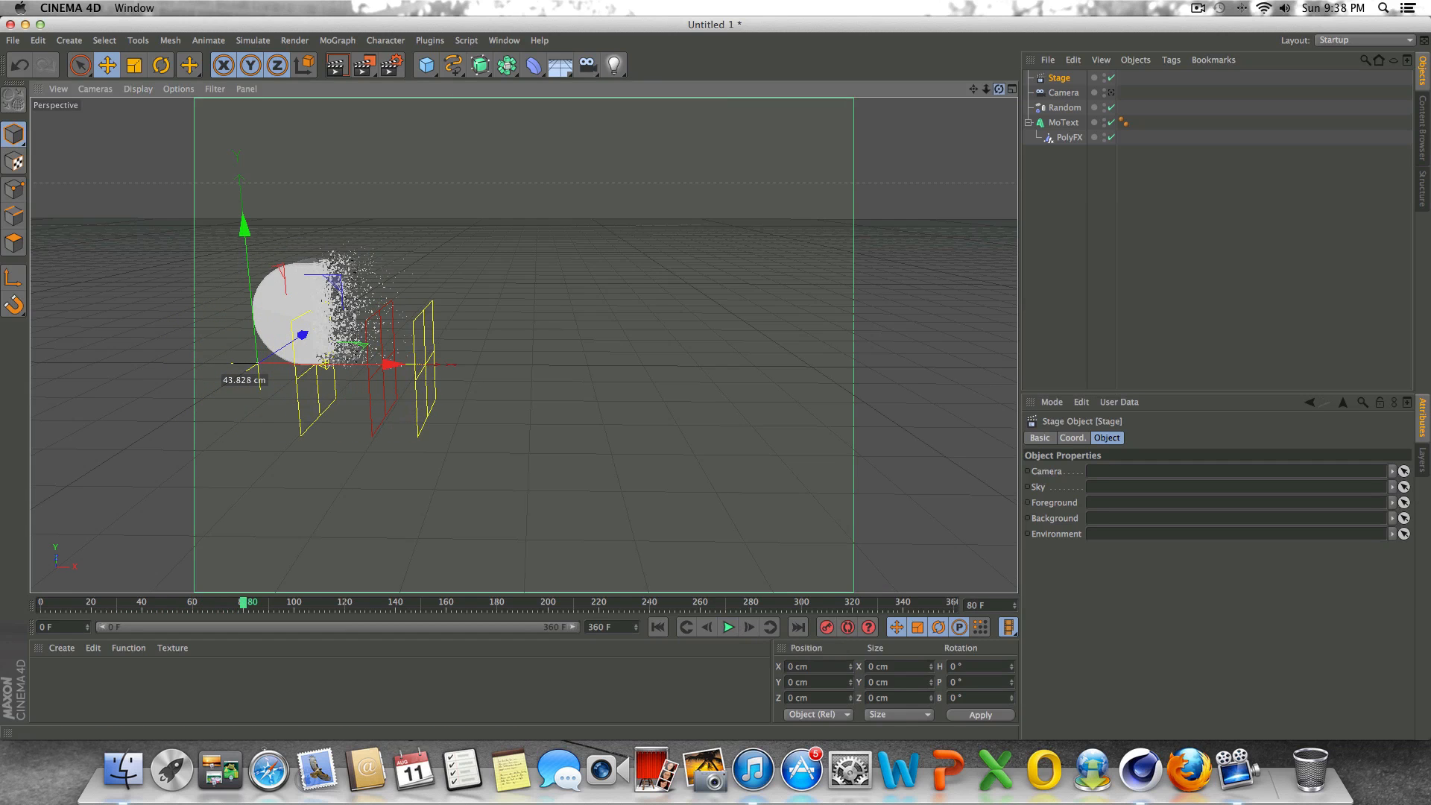
{"action": "left_click_drag", "start_coordinate": [999, 89], "coordinate": [940, 96]}
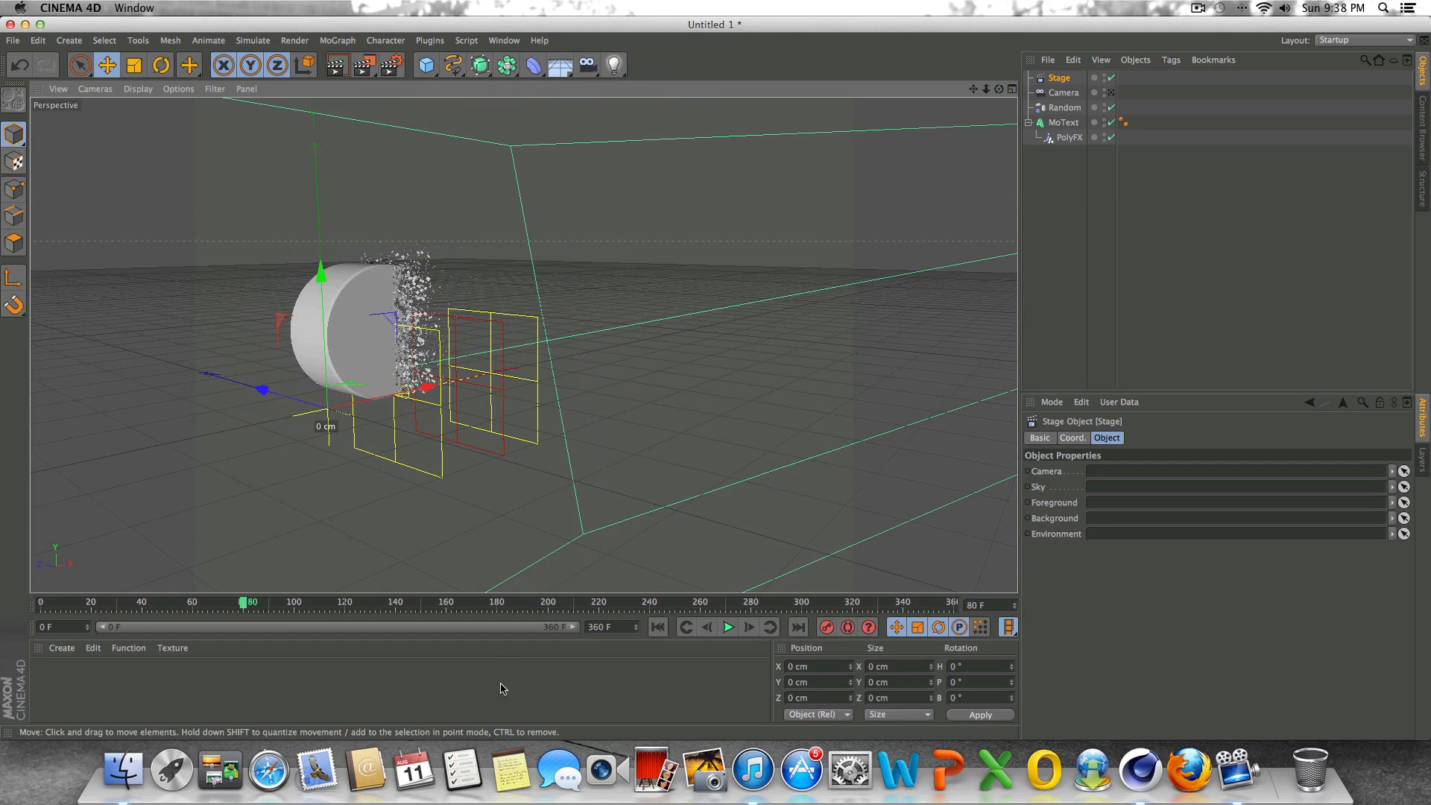
Look through the new camera and orbit it into a close oblique view of the first letter's scattering edge.
{"action": "left_click", "coordinate": [1111, 93]}
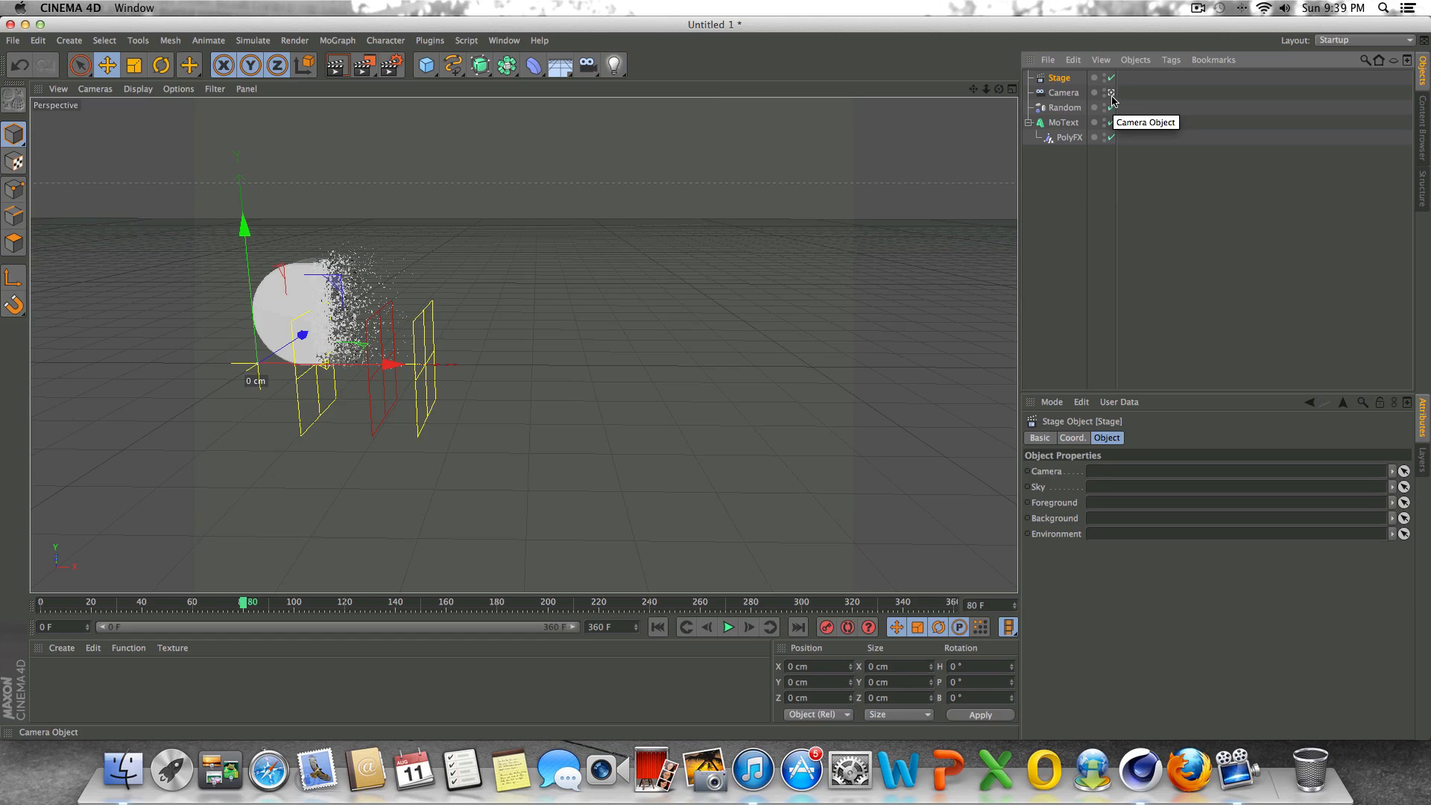
{"action": "left_click_drag", "start_coordinate": [999, 90], "coordinate": [1252, 88]}
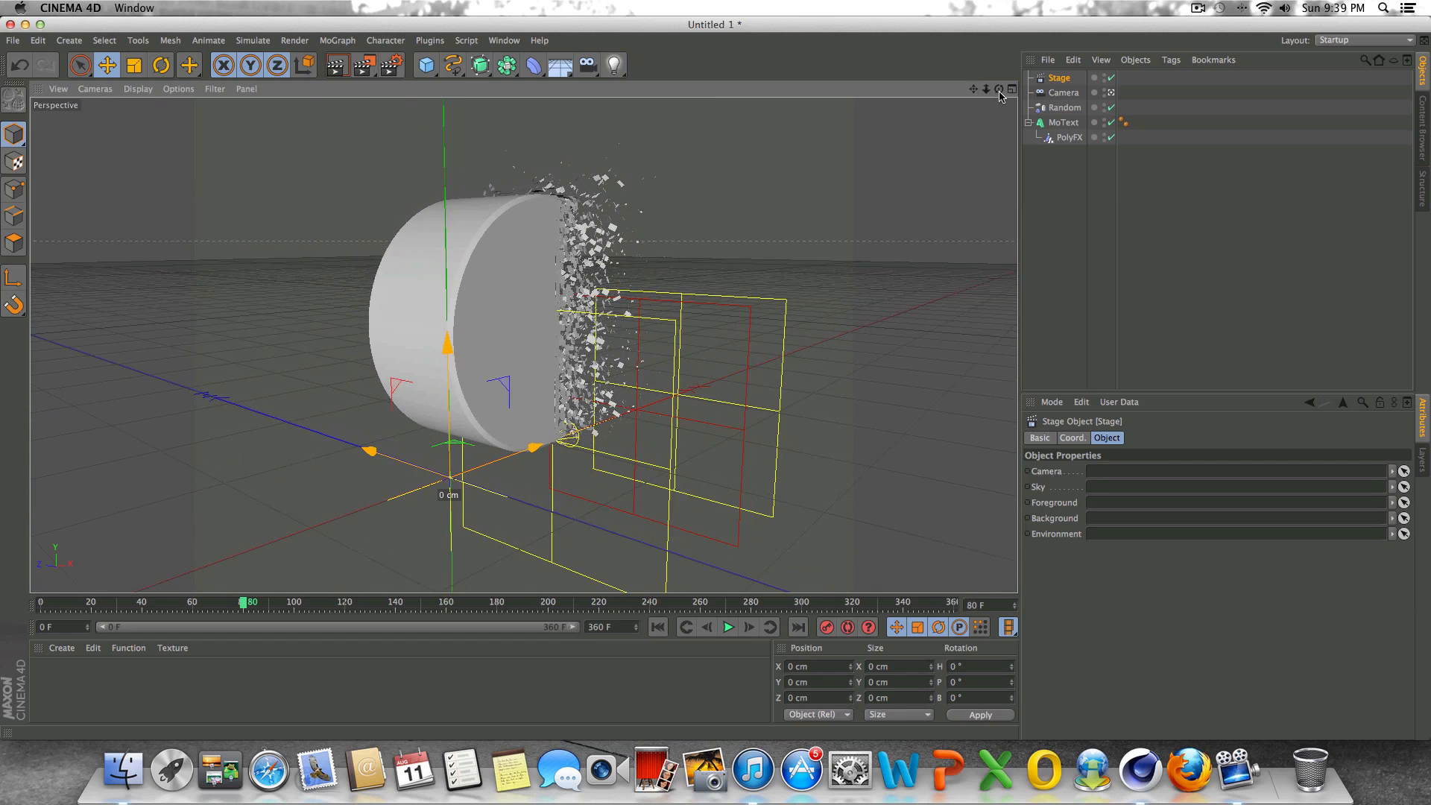
{"action": "left_click_drag", "start_coordinate": [999, 91], "coordinate": [328, 88]}
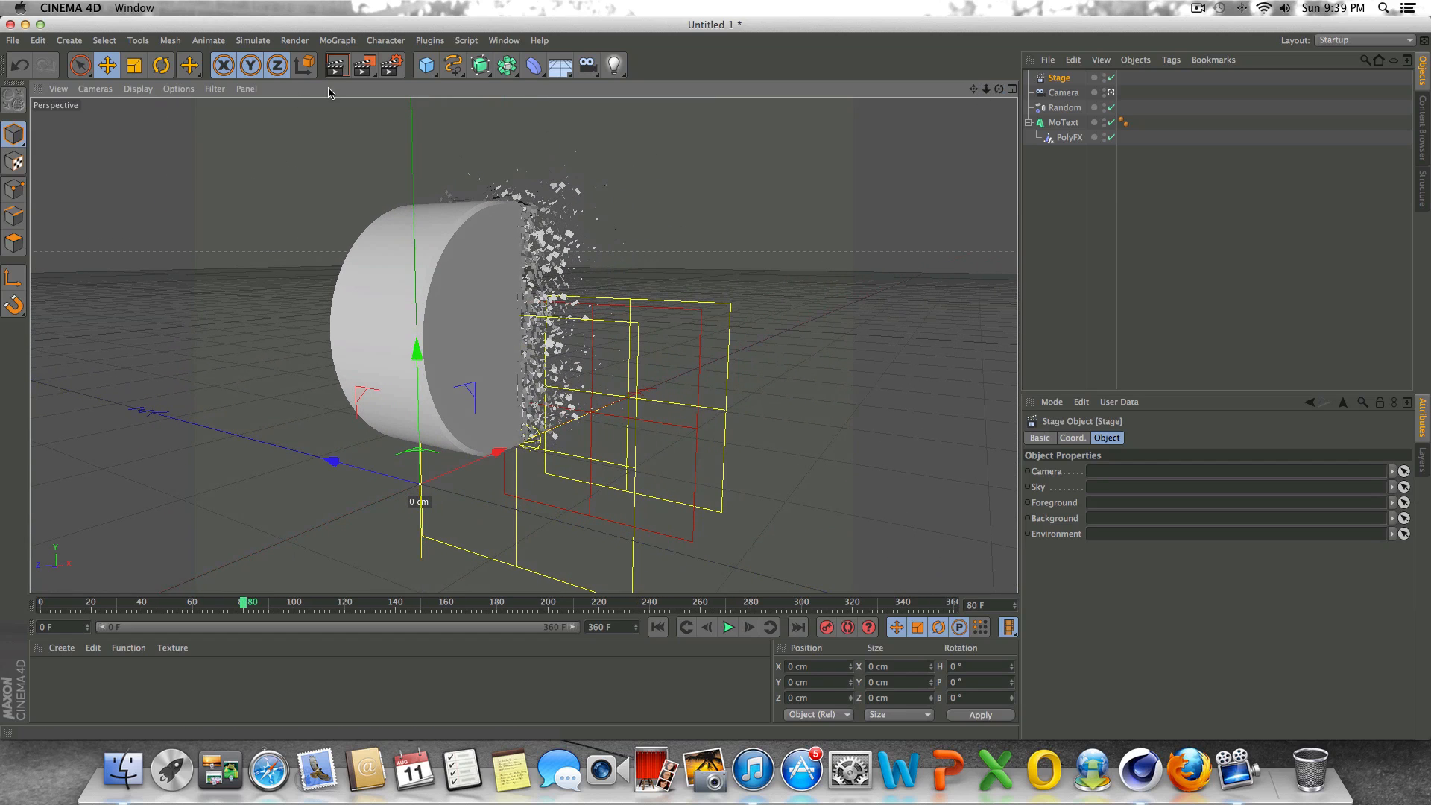
Set the render output to 1280 by 720 pixels and the frame range to All Frames.
{"action": "left_click", "coordinate": [391, 75]}
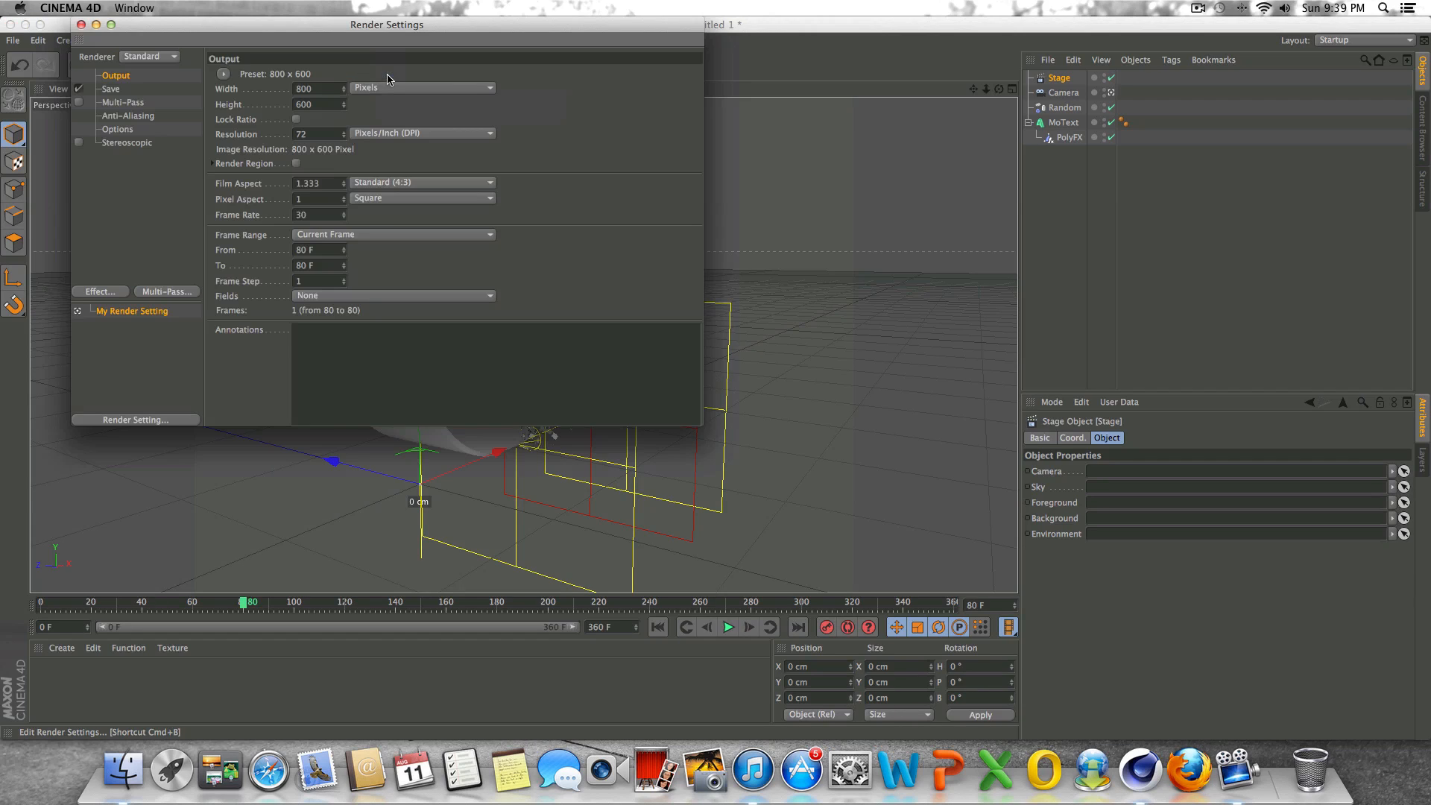
{"action": "left_click_drag", "start_coordinate": [317, 88], "coordinate": [291, 90]}
{"action": "type", "text": "1"}
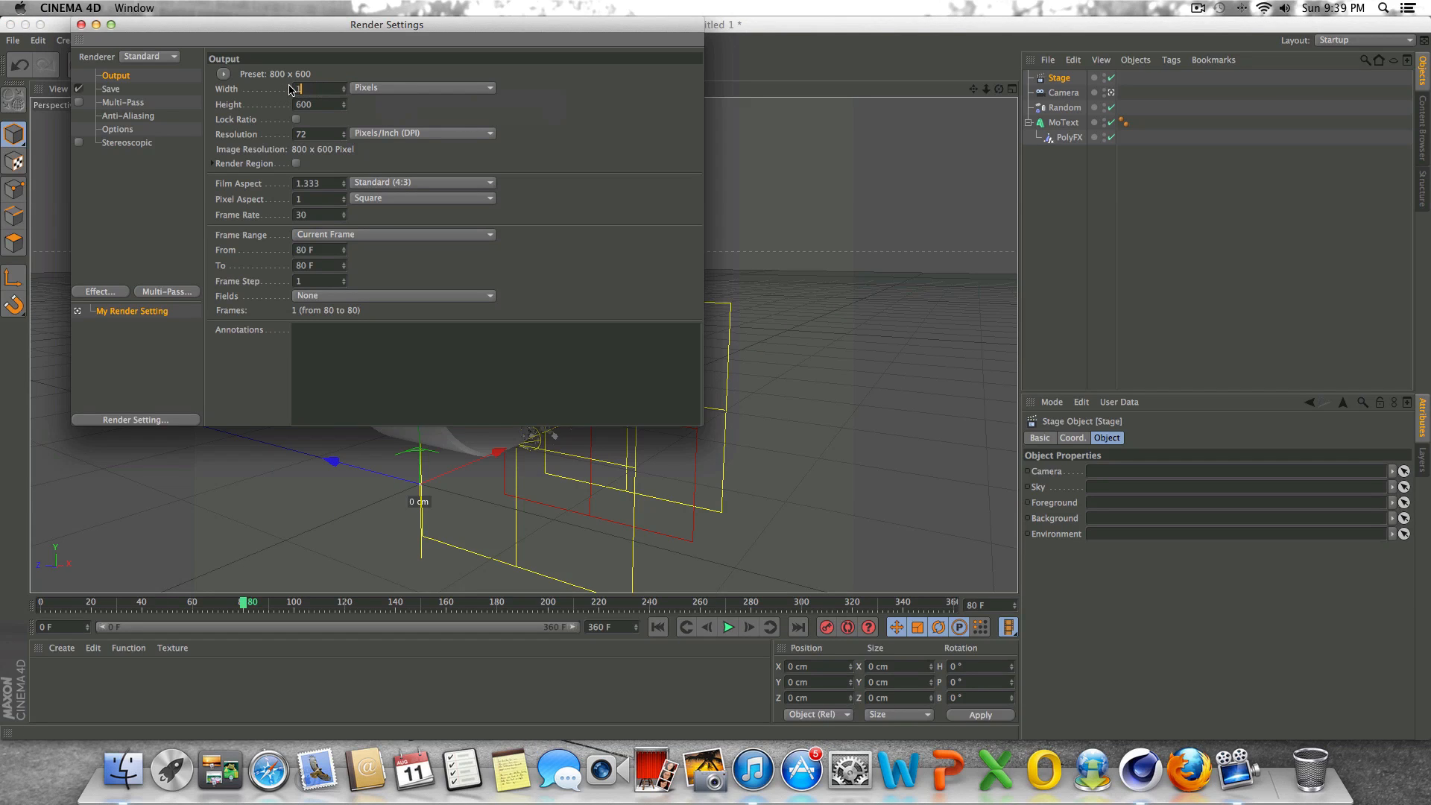
{"action": "type", "text": "280"}
{"action": "key", "text": "Tab"}
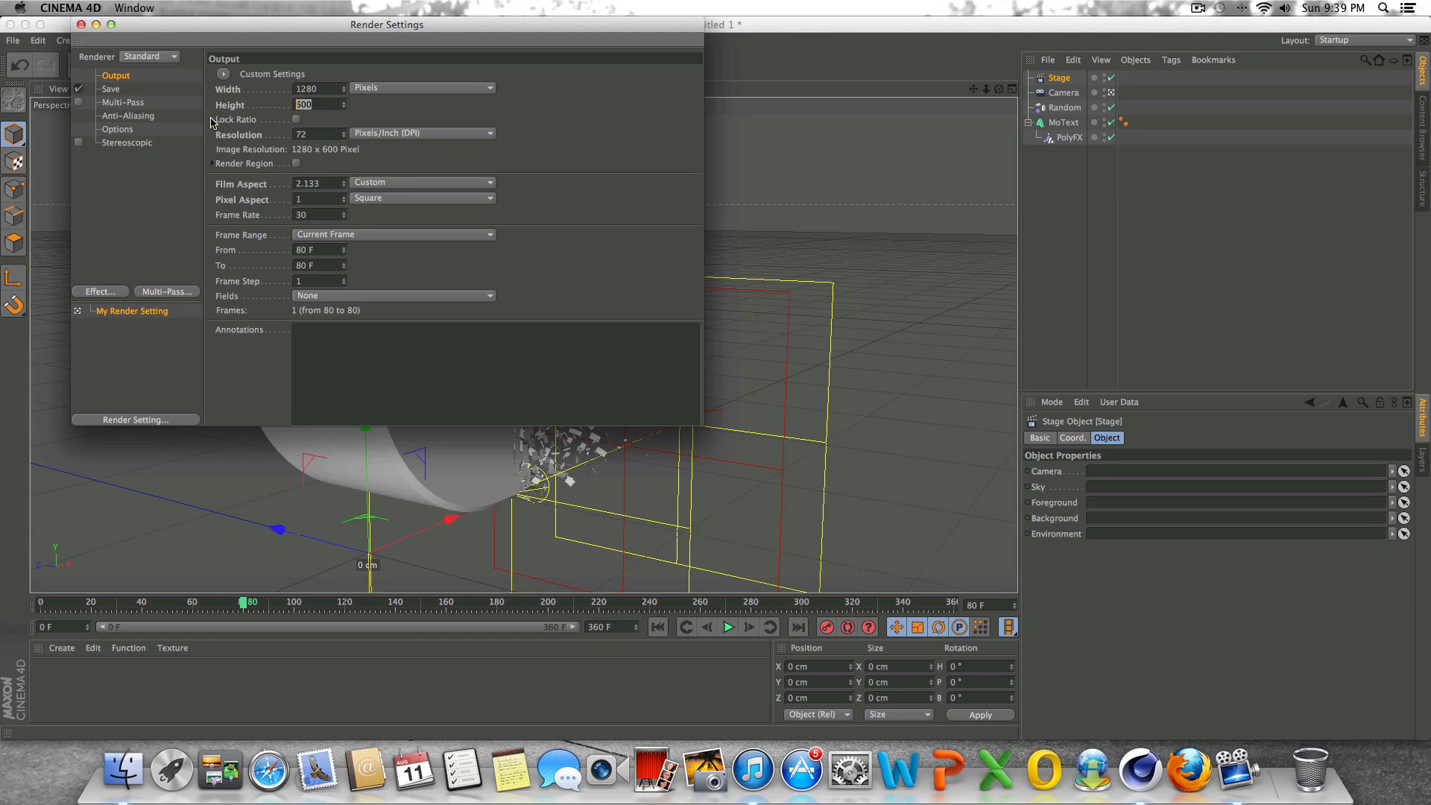
{"action": "type", "text": "720"}
{"action": "key", "text": "Return"}
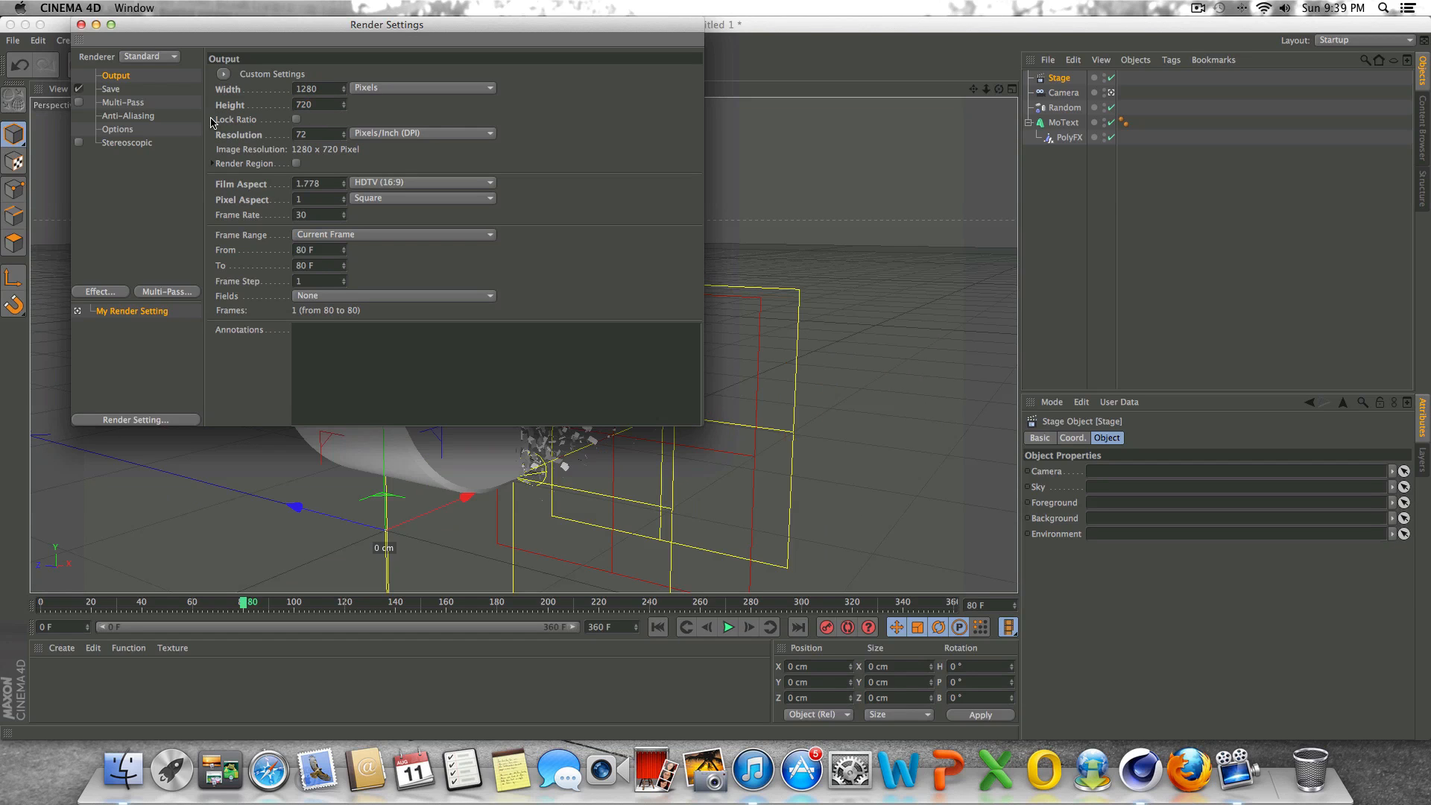
{"action": "left_click", "coordinate": [313, 236]}
{"action": "left_click", "coordinate": [324, 288]}
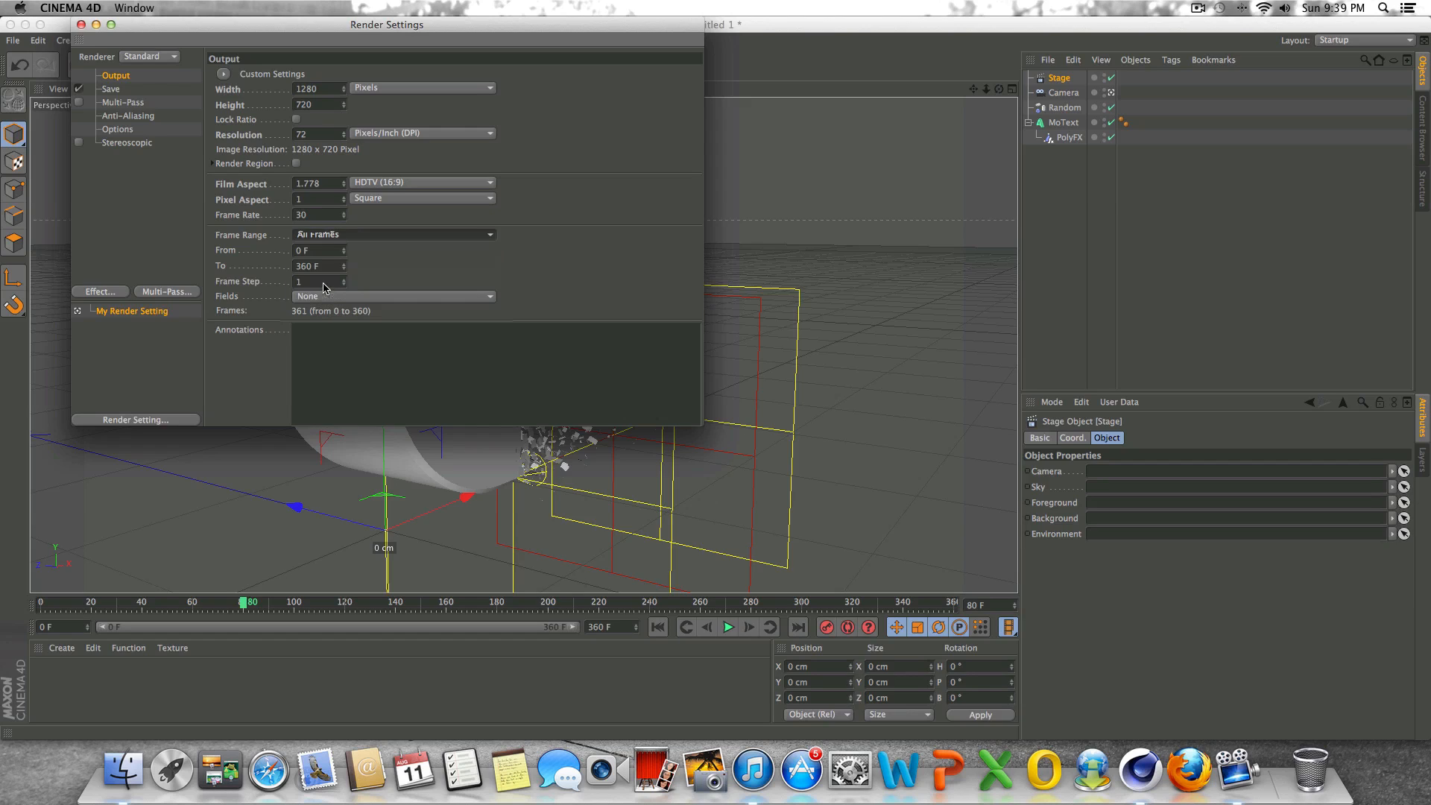
Set the render anti-aliasing to Best with a maximum level of 2x2.
{"action": "left_click", "coordinate": [137, 128]}
{"action": "left_click", "coordinate": [153, 117]}
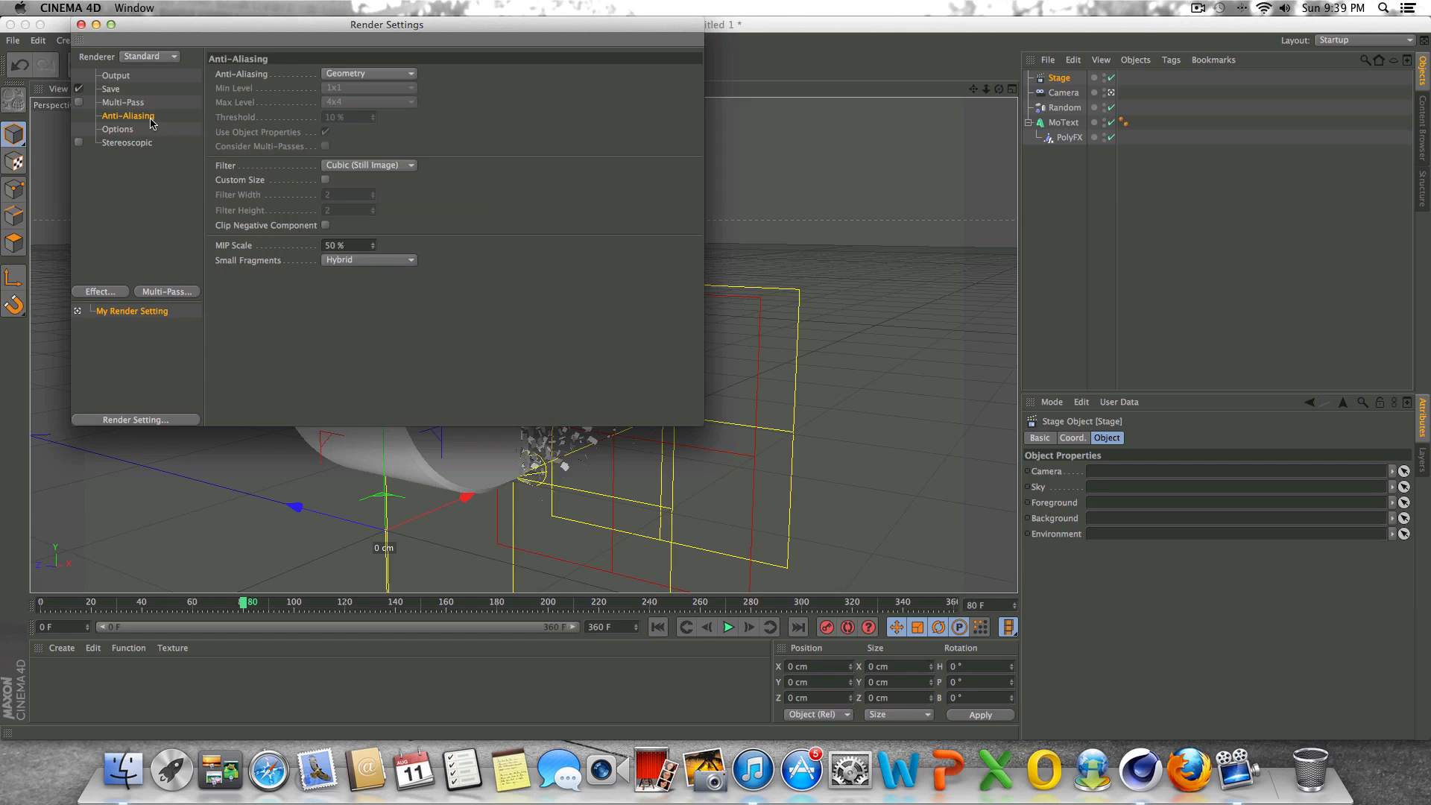
{"action": "left_click", "coordinate": [346, 78]}
{"action": "left_click", "coordinate": [348, 121]}
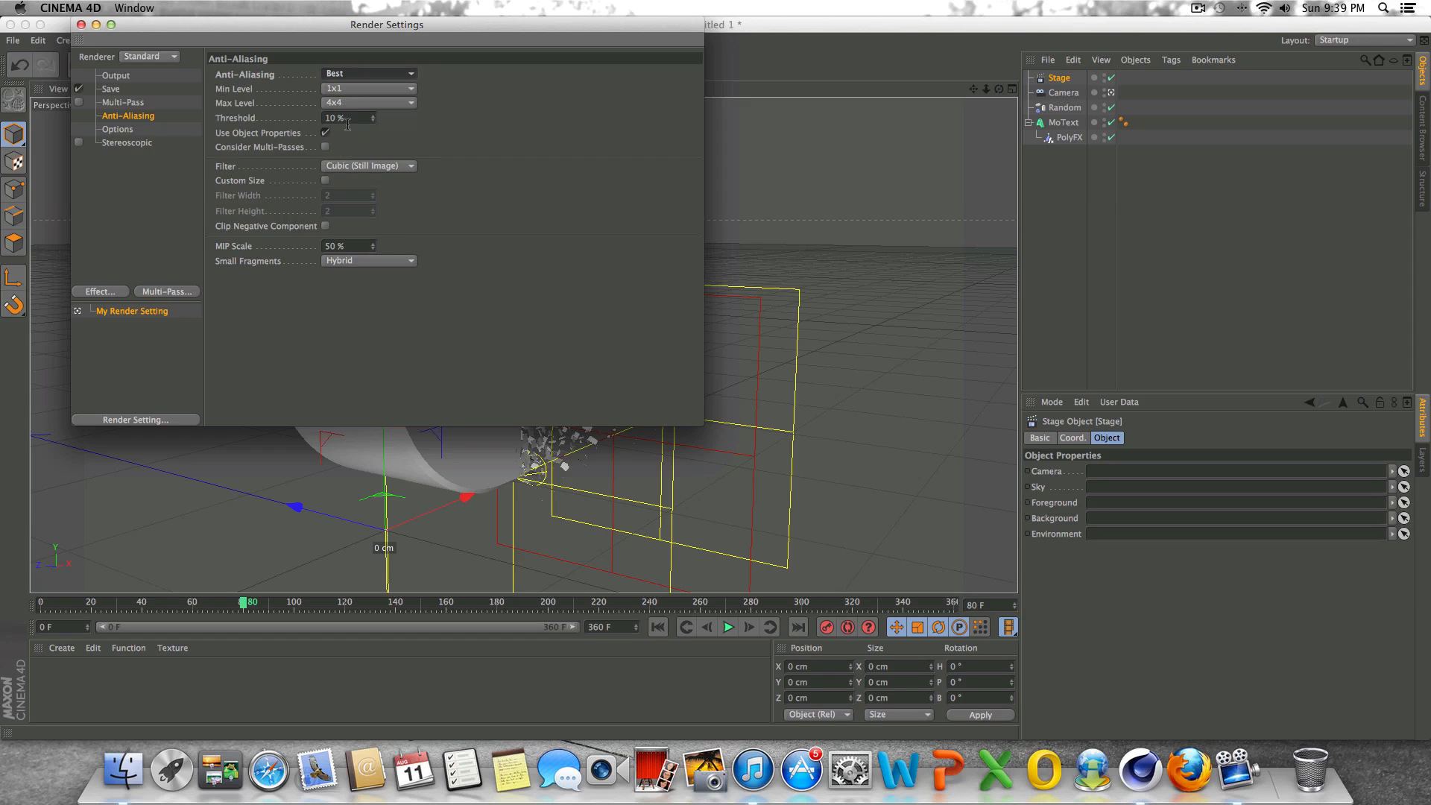
{"action": "left_click", "coordinate": [353, 105]}
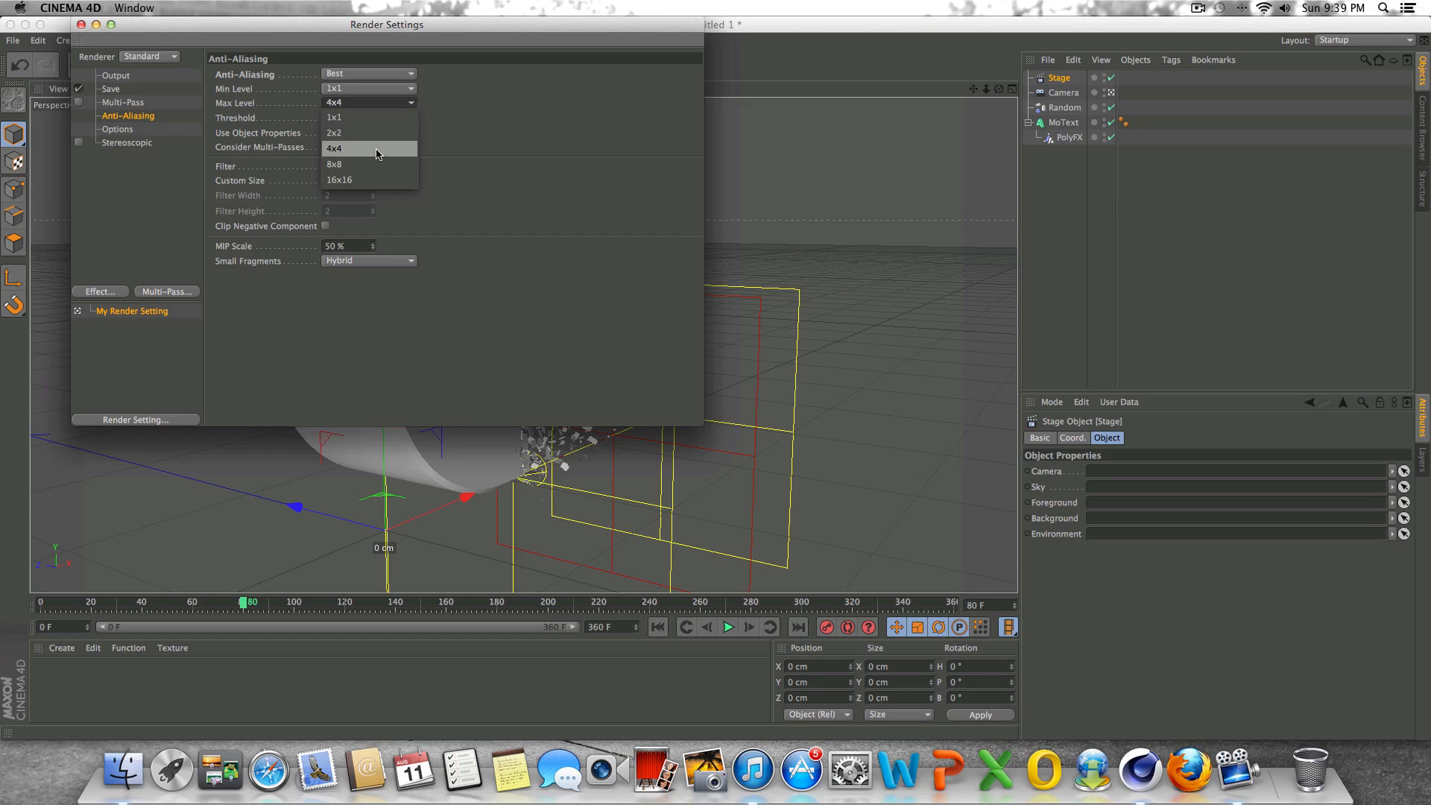
{"action": "left_click", "coordinate": [375, 132]}
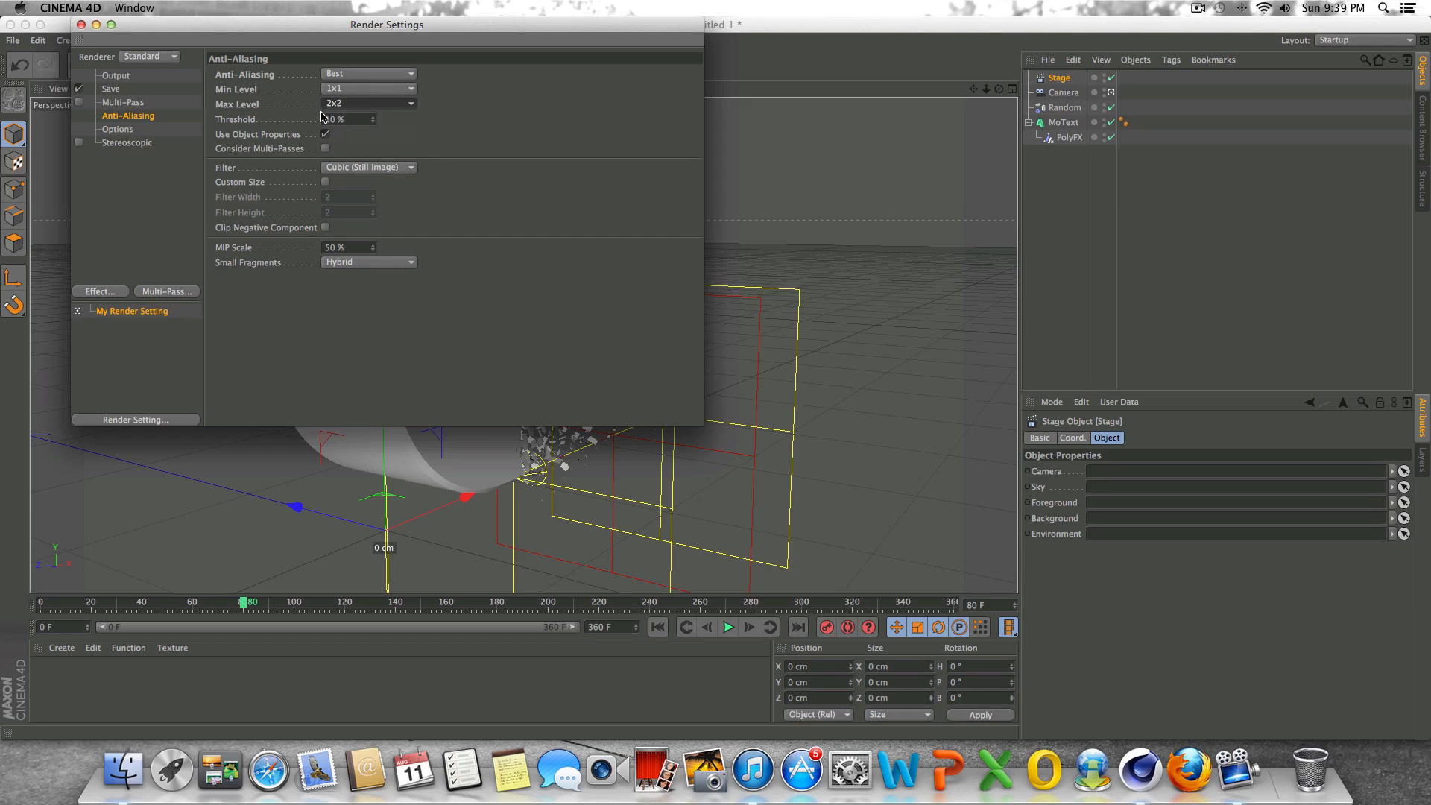
{"action": "left_click", "coordinate": [331, 104]}
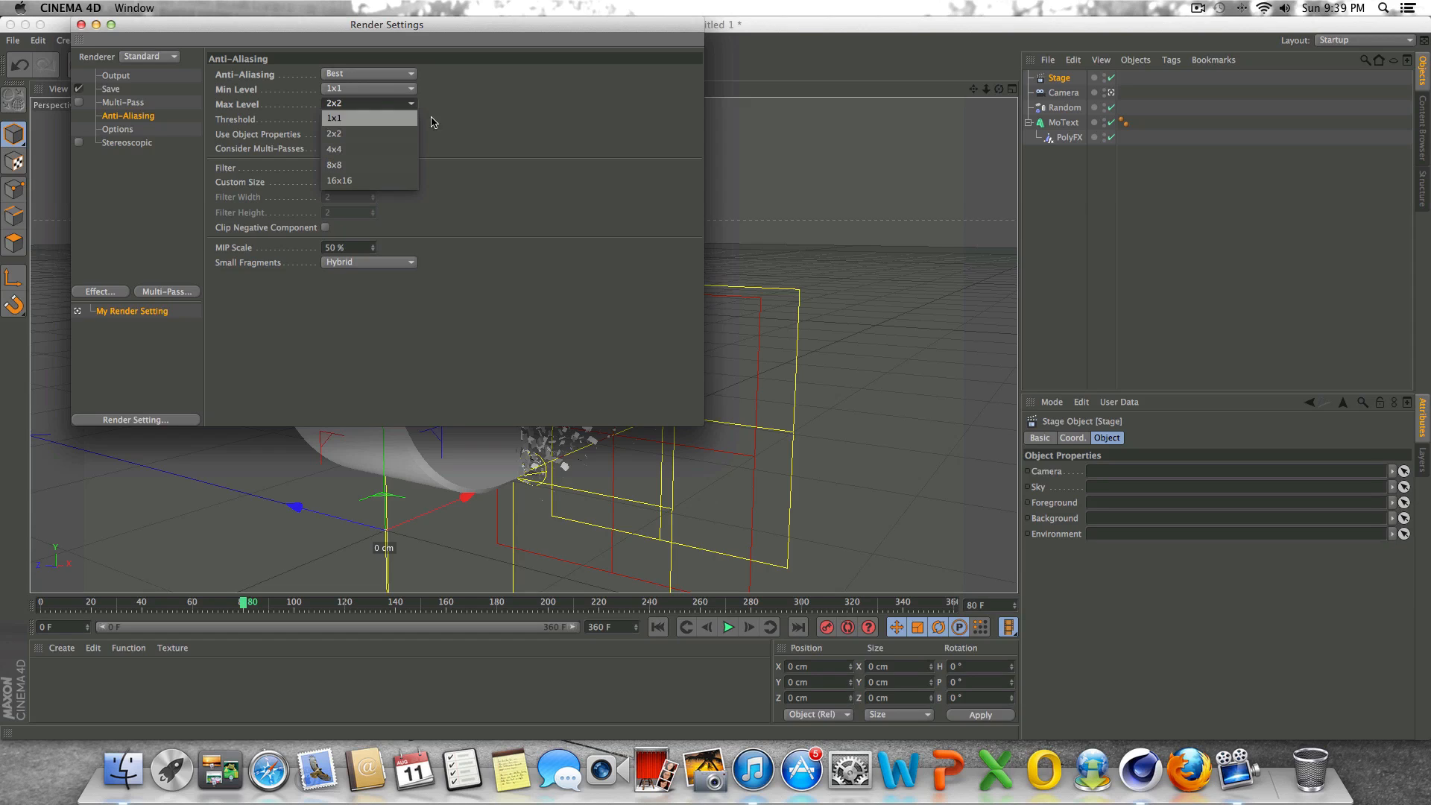
{"action": "left_click", "coordinate": [459, 123]}
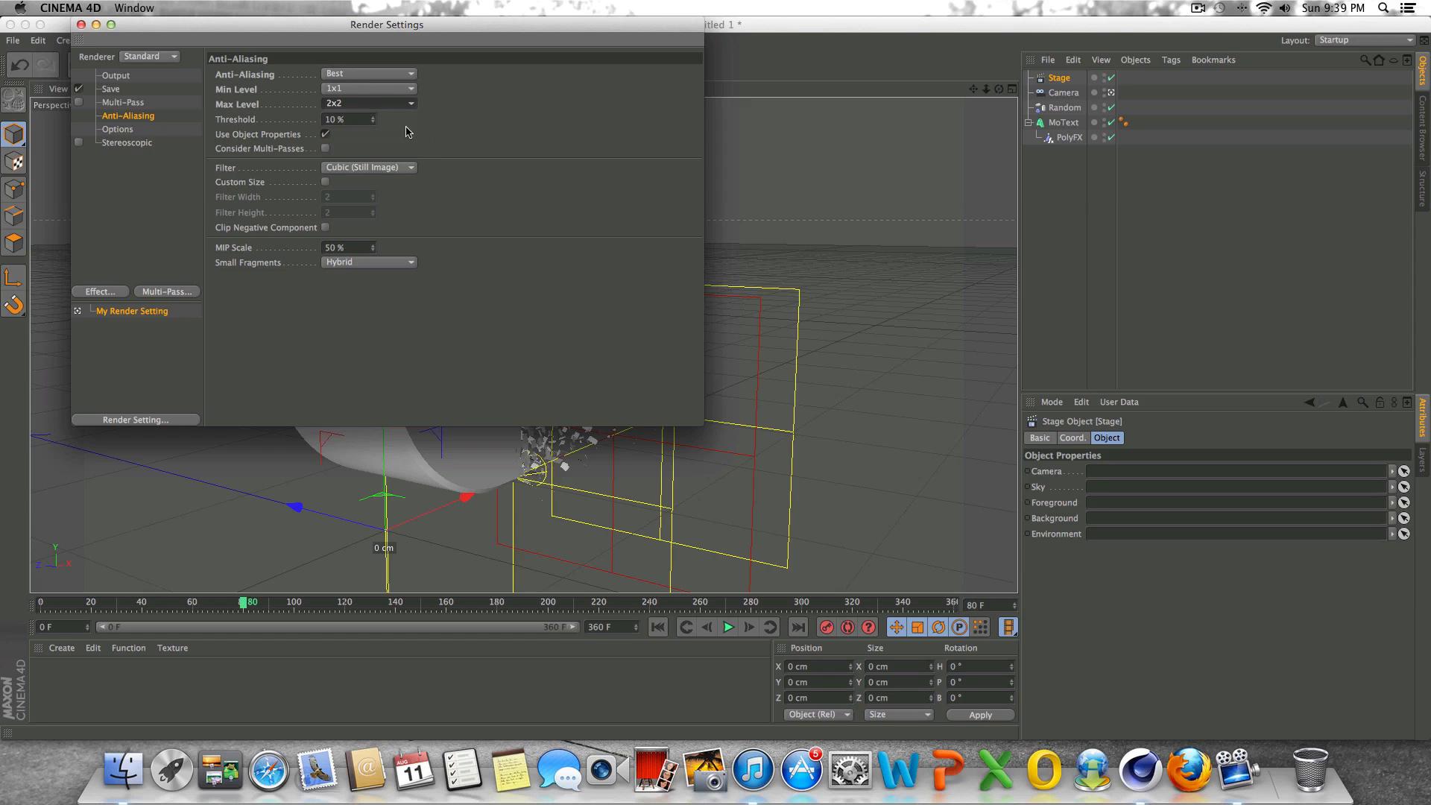
Add an Ambient Occlusion render effect and set its minimum and maximum samples to 200.
{"action": "left_click", "coordinate": [110, 294]}
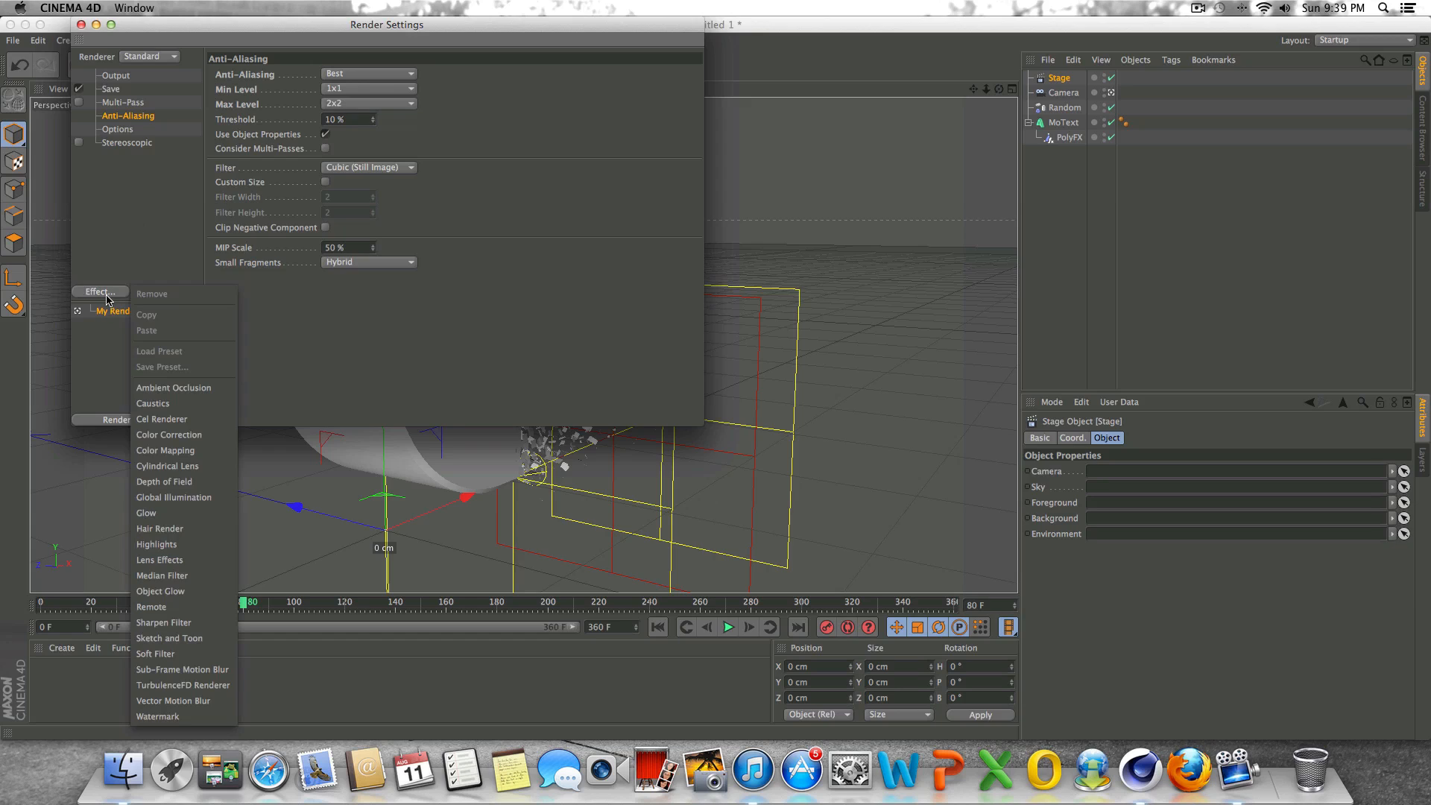
{"action": "left_click", "coordinate": [161, 389]}
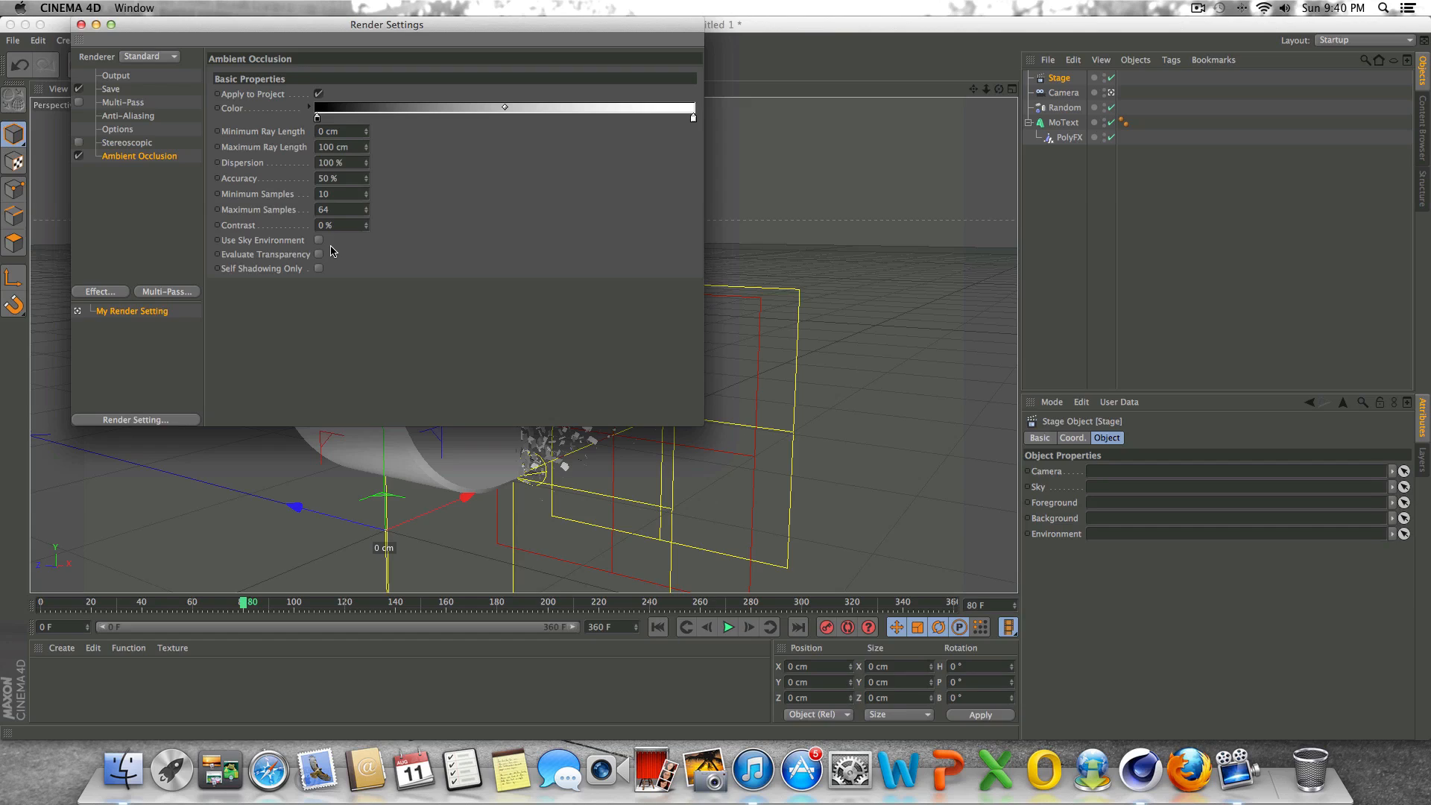
{"action": "left_click", "coordinate": [336, 196]}
{"action": "key", "text": "Return"}
{"action": "key", "text": "shift+Tab"}
{"action": "key", "text": "Return"}
{"action": "key", "text": "shift+Tab"}
{"action": "key", "text": "Return"}
{"action": "left_click", "coordinate": [348, 212]}
{"action": "double_click", "coordinate": [348, 193]}
{"action": "left_click", "coordinate": [339, 194]}
Set the Ambient Occlusion maximum ray length to 300 cm and the minimum ray length to 50 cm.
{"action": "left_click_drag", "start_coordinate": [356, 147], "coordinate": [264, 162]}
{"action": "type", "text": "300"}
{"action": "key", "text": "Return"}
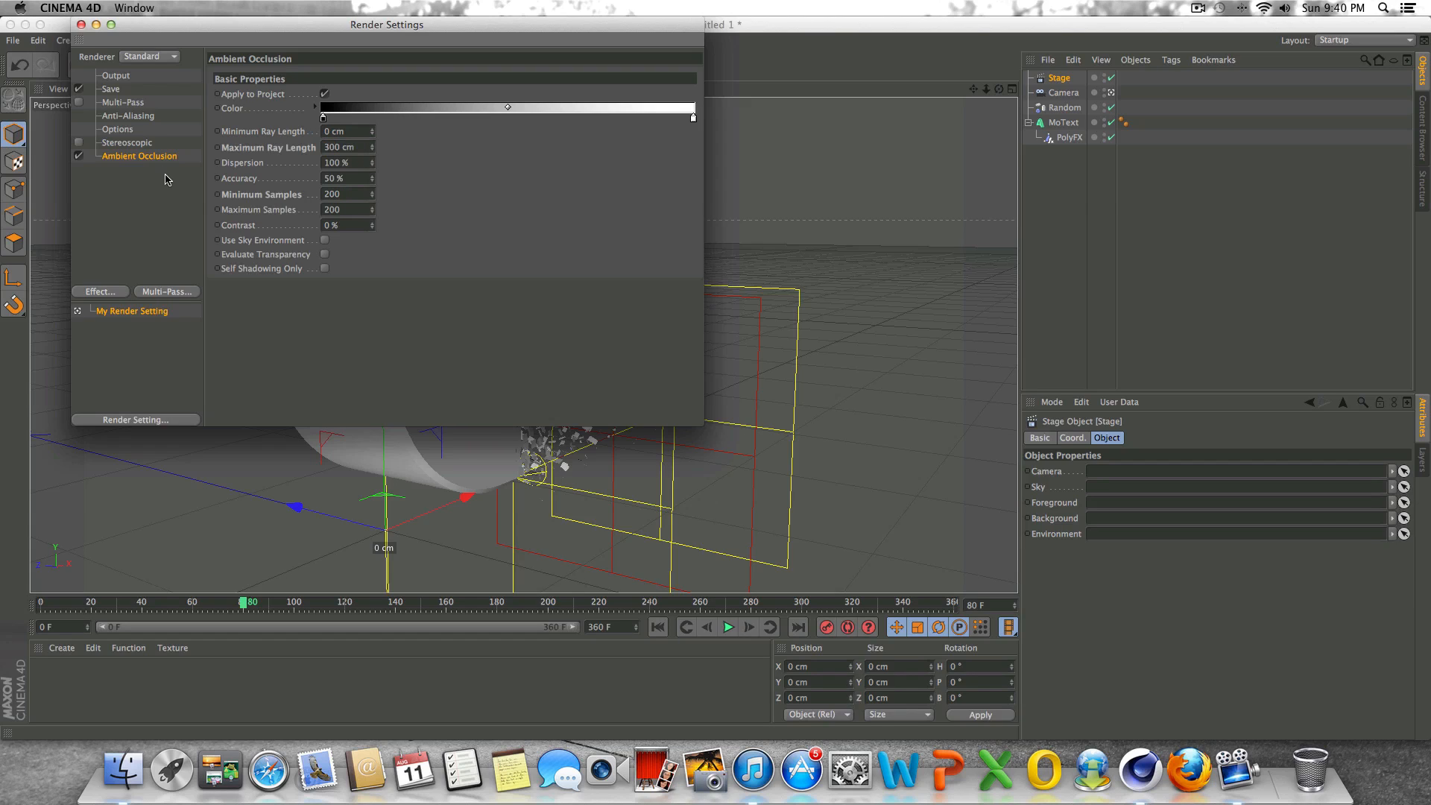
{"action": "left_click_drag", "start_coordinate": [345, 133], "coordinate": [254, 144]}
{"action": "type", "text": "50"}
{"action": "key", "text": "Return"}
Add a Soft Filter render effect and set its strength to 40%.
{"action": "left_click", "coordinate": [117, 292]}
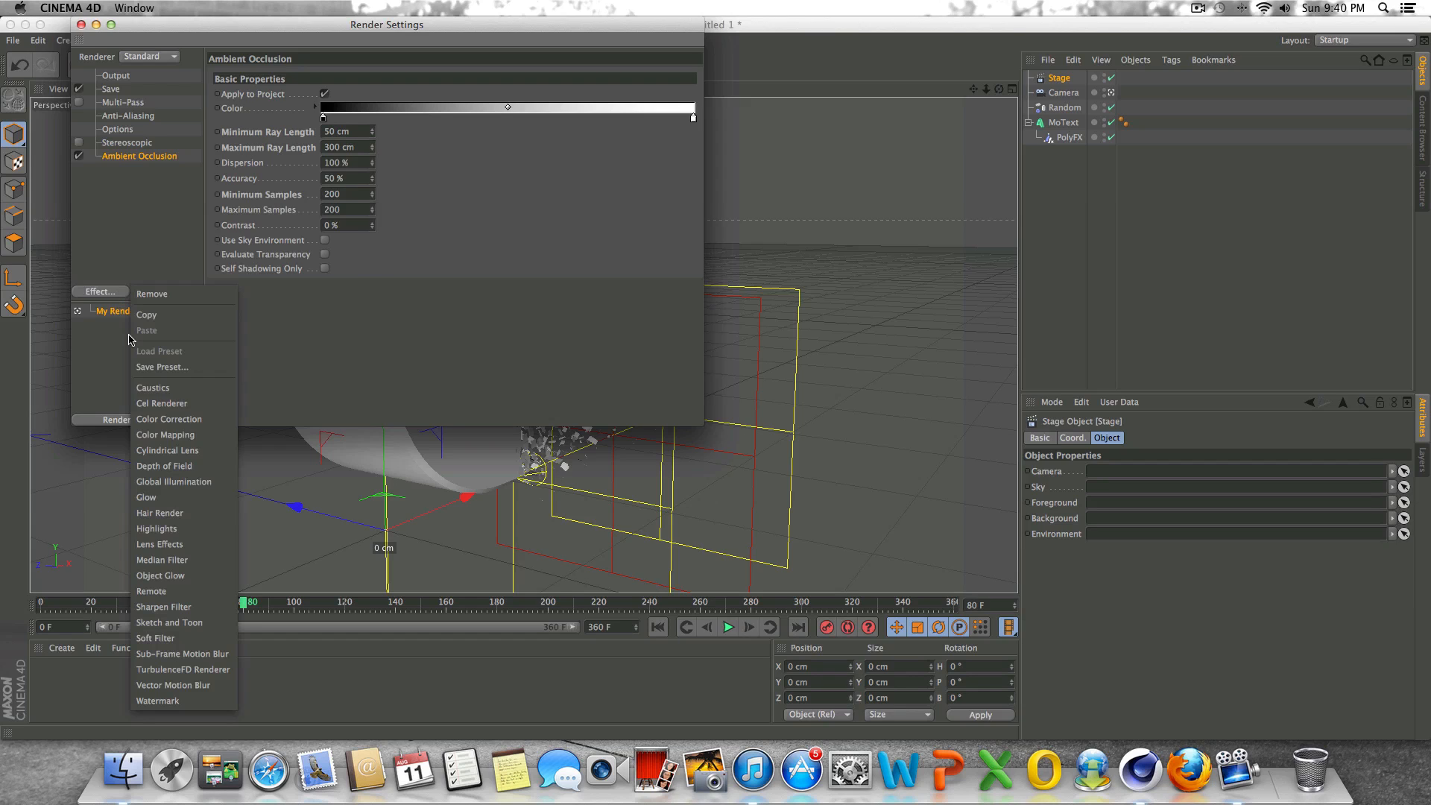
{"action": "left_click", "coordinate": [187, 639]}
{"action": "left_click_drag", "start_coordinate": [299, 95], "coordinate": [218, 110]}
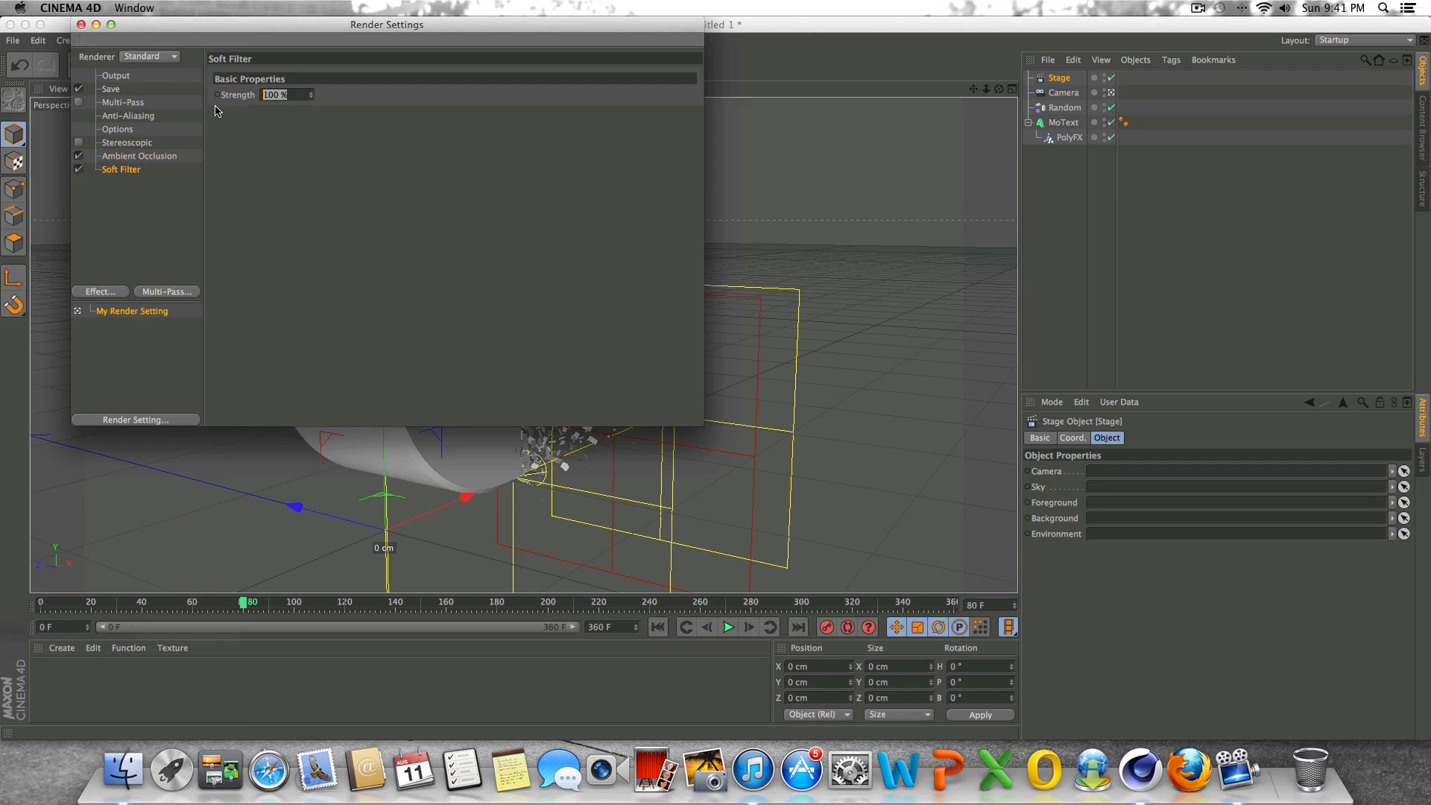
{"action": "type", "text": "40"}
{"action": "key", "text": "Return"}
Add a Watermark render effect with the footer text "dfgdf" and enable Machine Info, Polygon Count and Active Camera.
{"action": "right_click", "coordinate": [118, 310]}
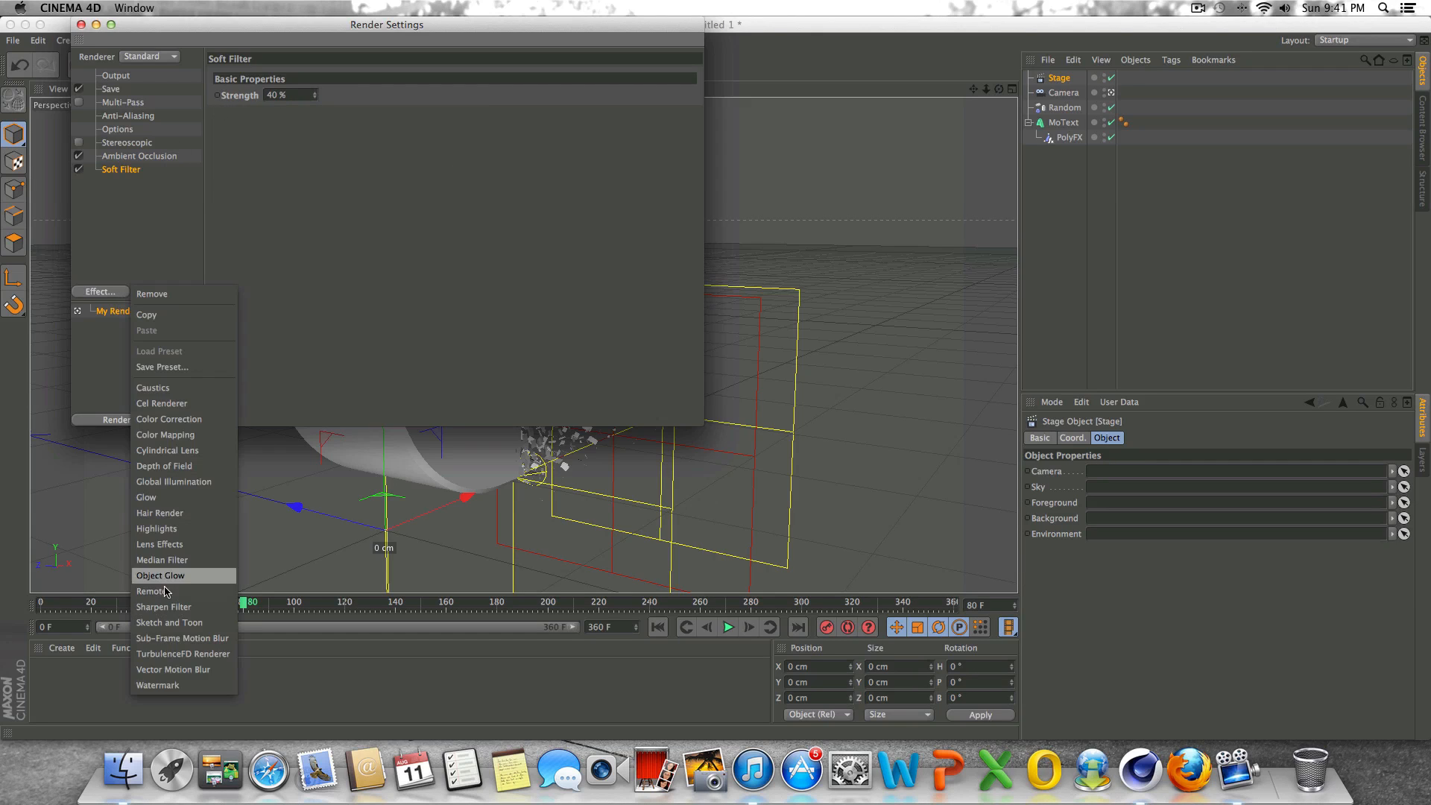
{"action": "left_click", "coordinate": [177, 686]}
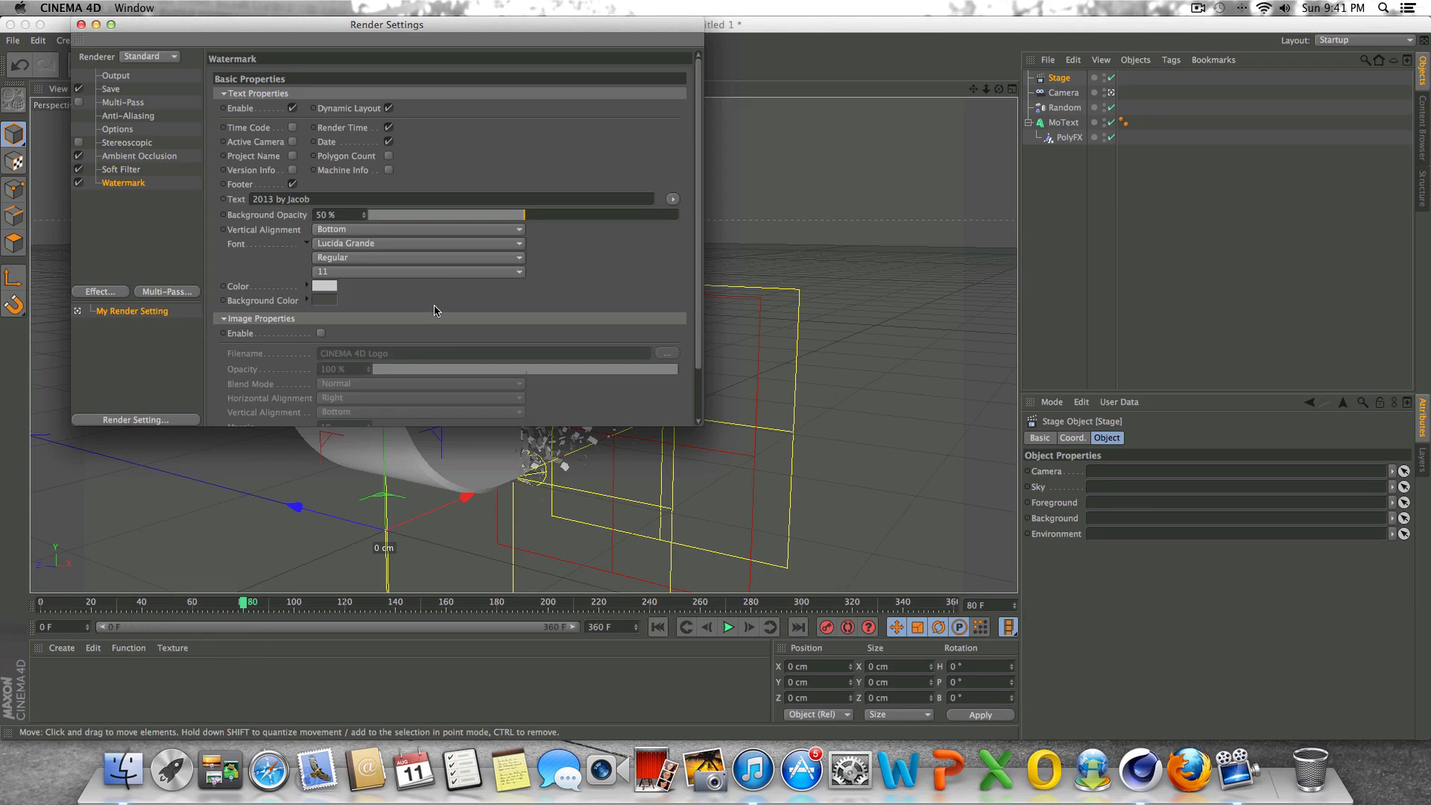
{"action": "triple_click", "coordinate": [322, 198]}
{"action": "key", "text": "BackSpace"}
{"action": "type", "text": "dfgdf"}
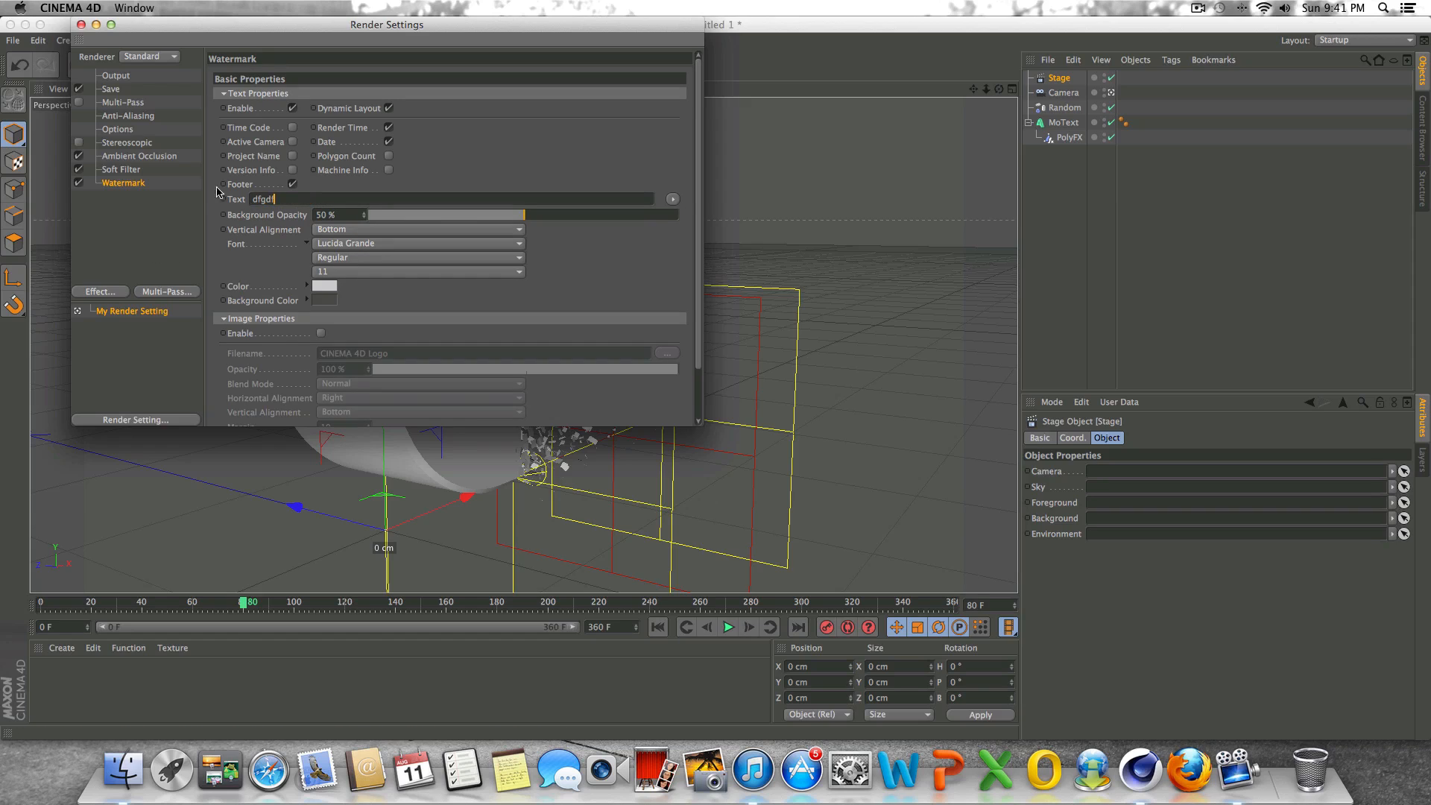
{"action": "left_click", "coordinate": [389, 170]}
{"action": "left_click", "coordinate": [389, 156]}
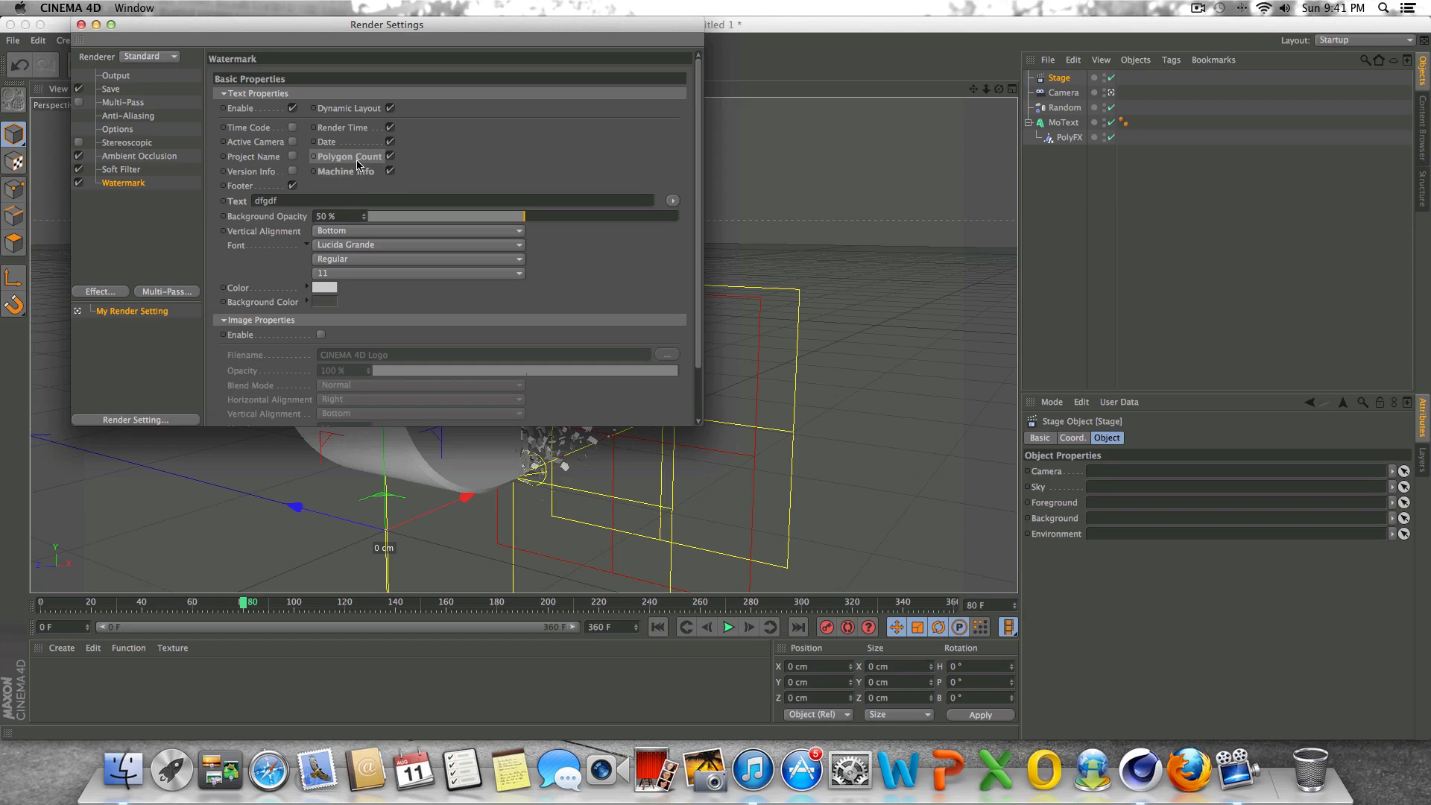
{"action": "left_click", "coordinate": [292, 142]}
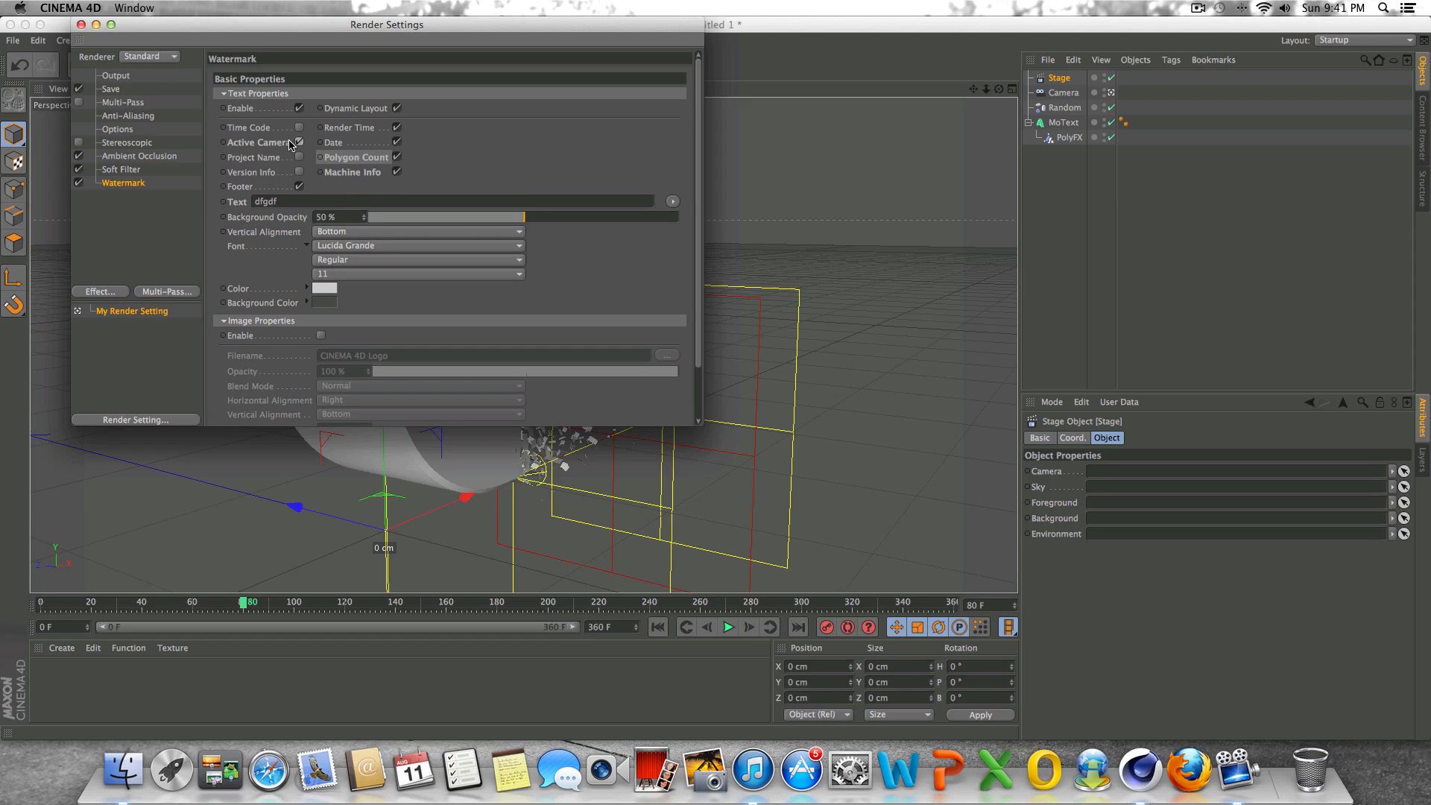
Render the current frame in the viewport to preview the watermark information.
{"action": "left_click", "coordinate": [81, 25]}
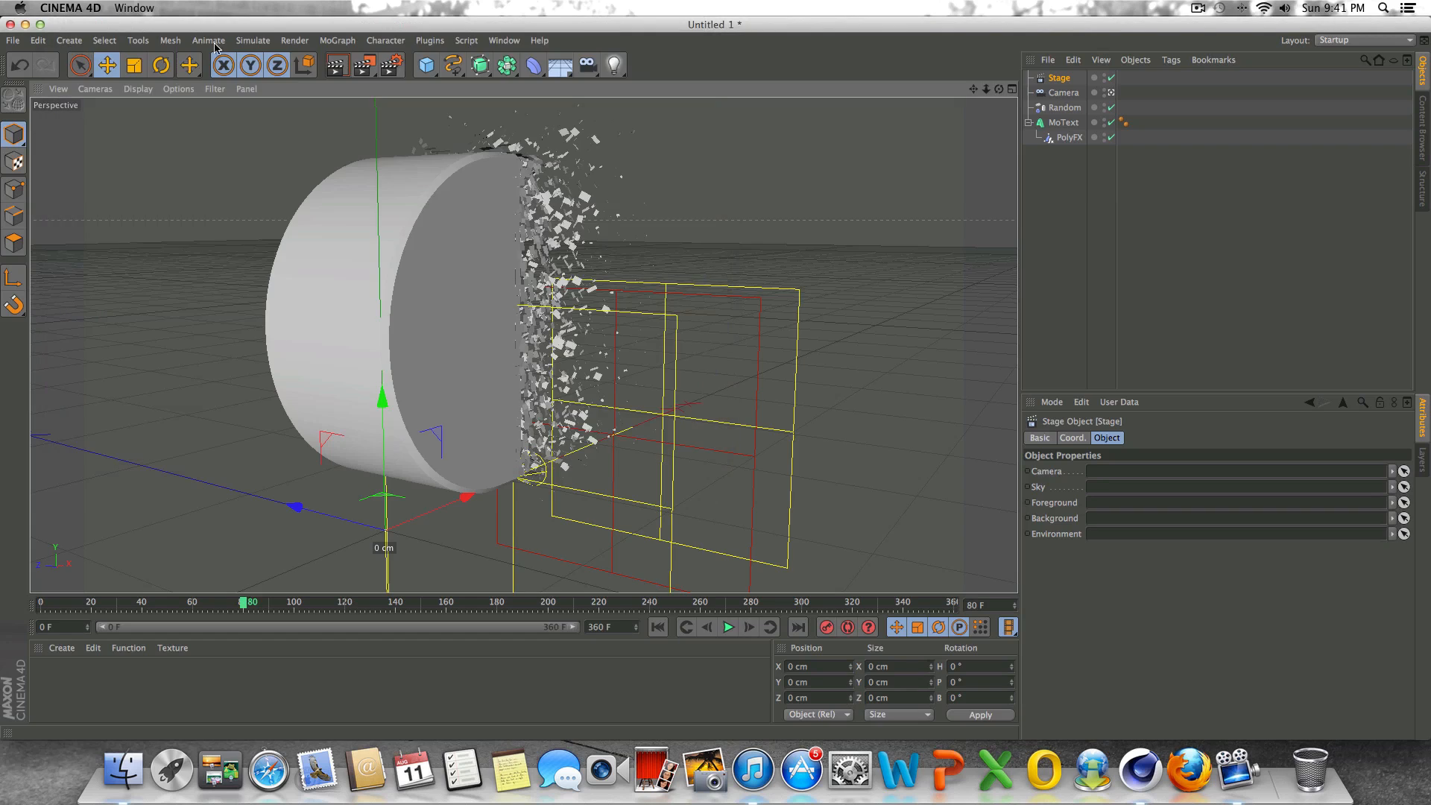
{"action": "left_click", "coordinate": [339, 68]}
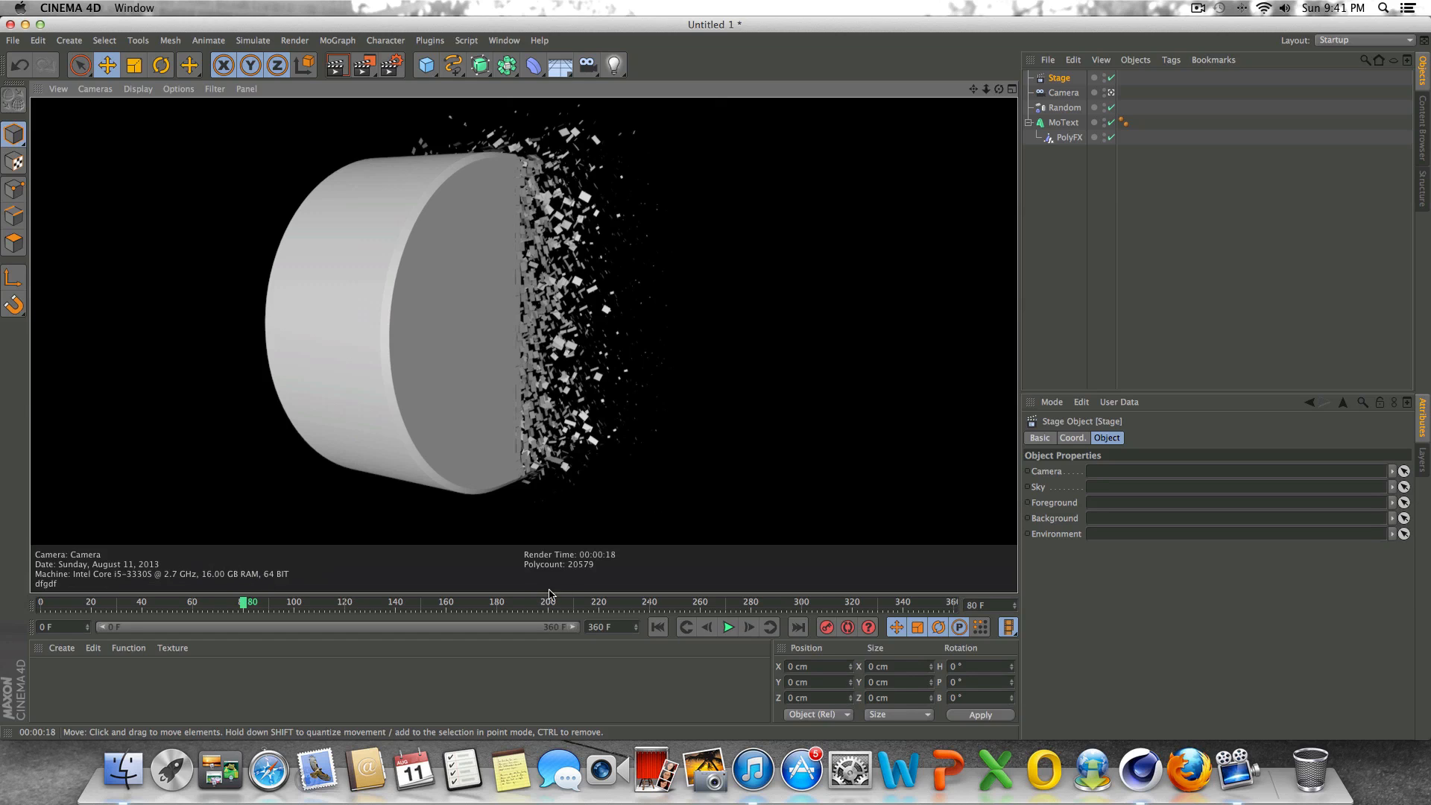
{"action": "left_click", "coordinate": [1089, 312]}
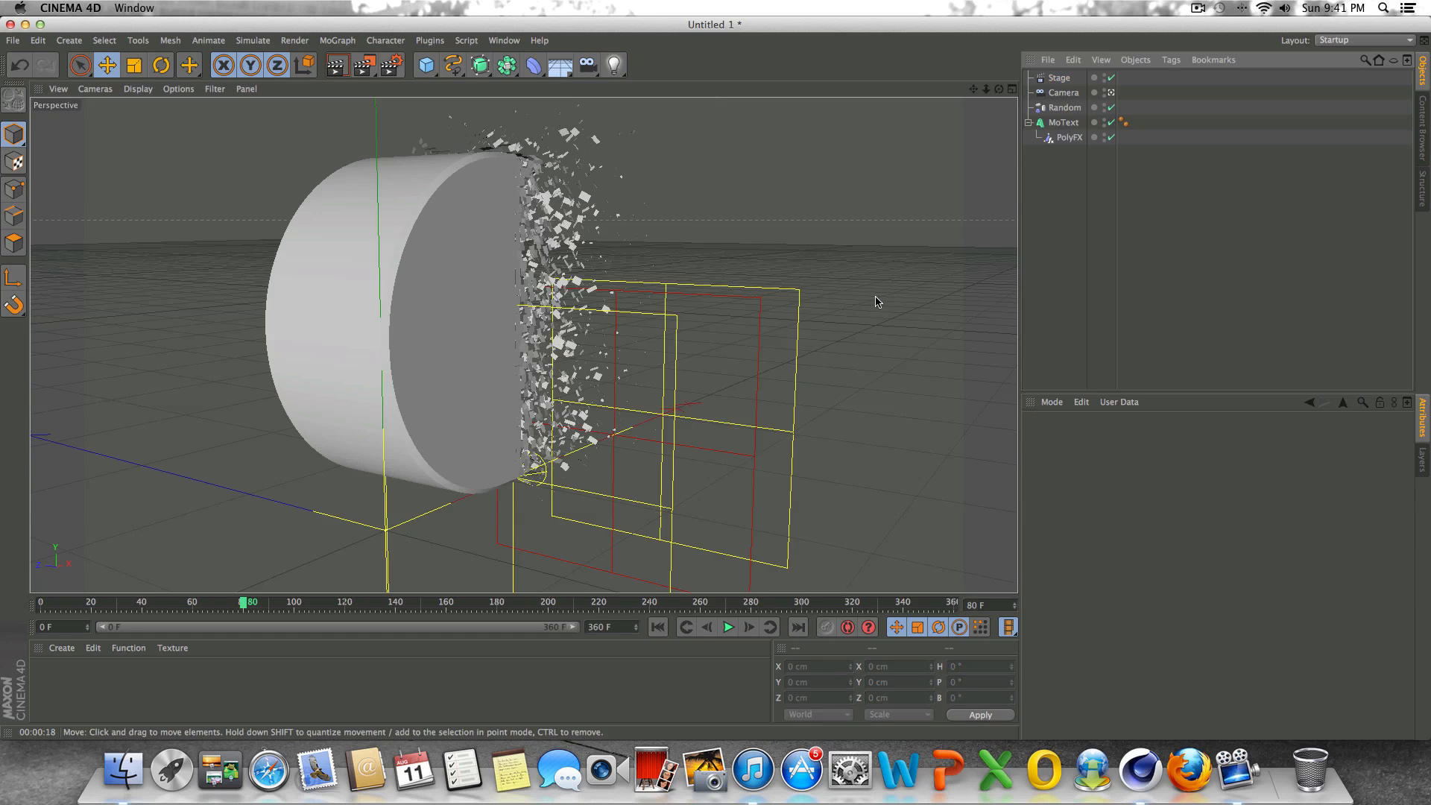
Remove the Watermark effect from the render settings.
{"action": "left_click", "coordinate": [391, 65]}
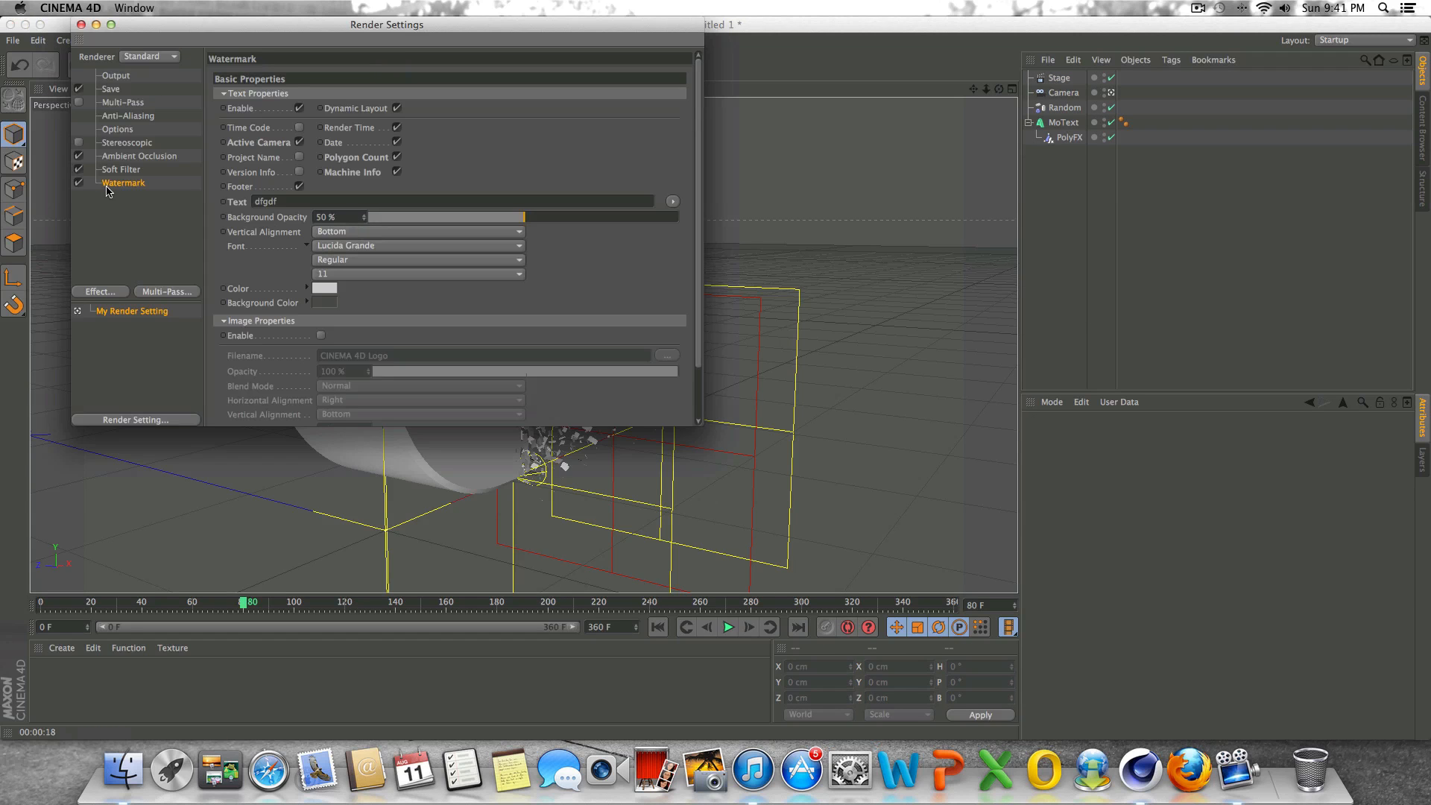
{"action": "key", "text": "BackSpace"}
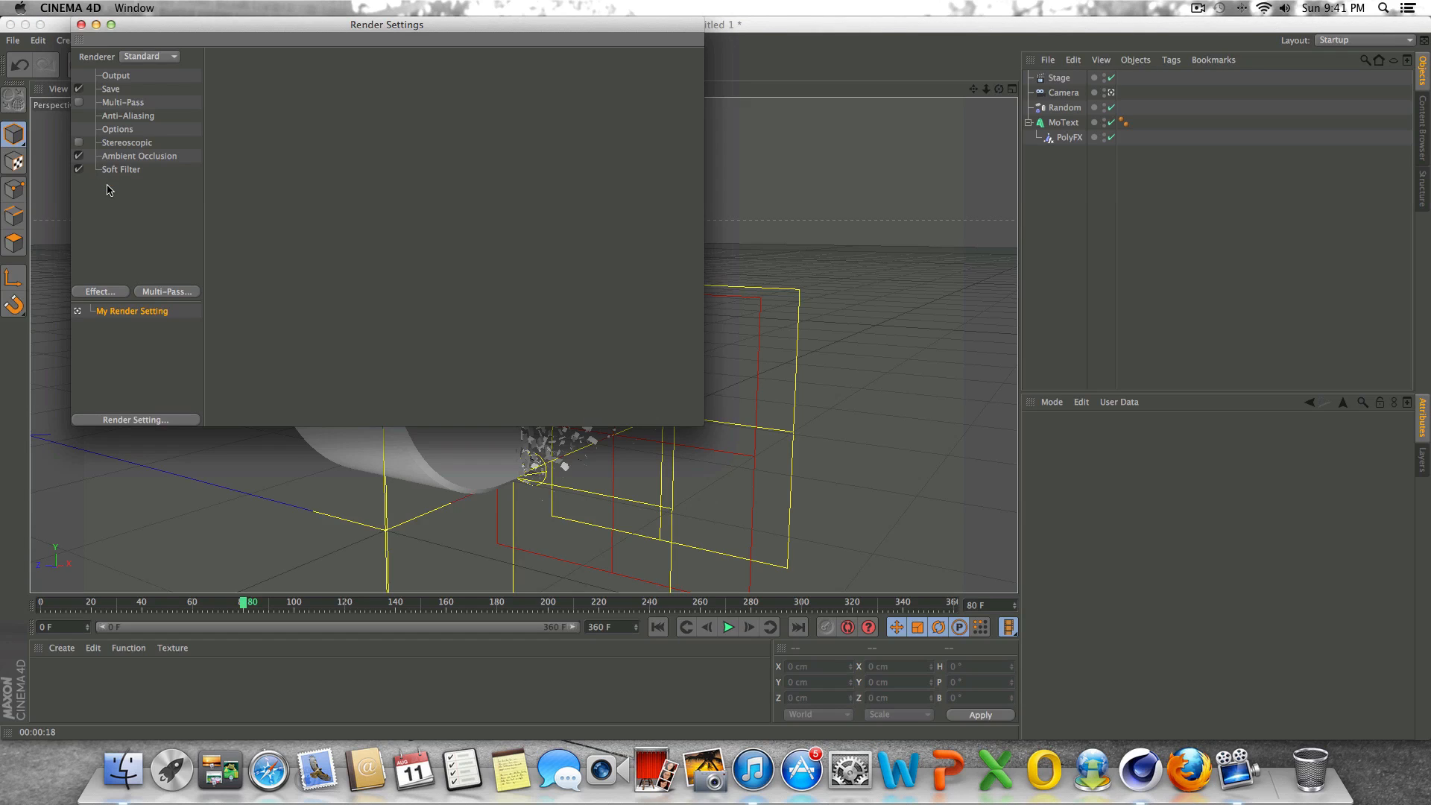
{"action": "left_click", "coordinate": [116, 77]}
{"action": "left_click", "coordinate": [81, 24]}
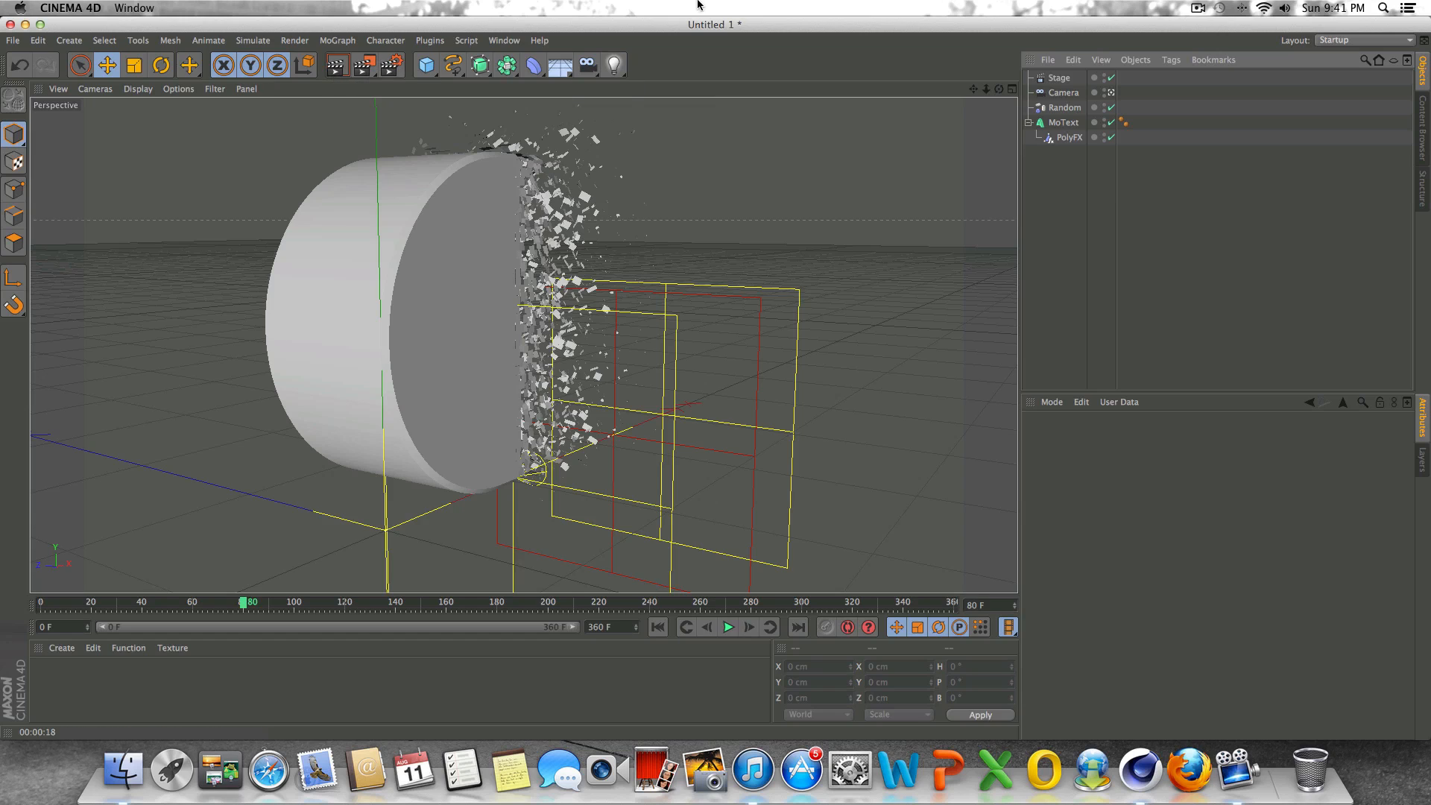
Return the timeline to frame 0 and rename the existing camera to Camera 1.
{"action": "left_click", "coordinate": [1078, 93]}
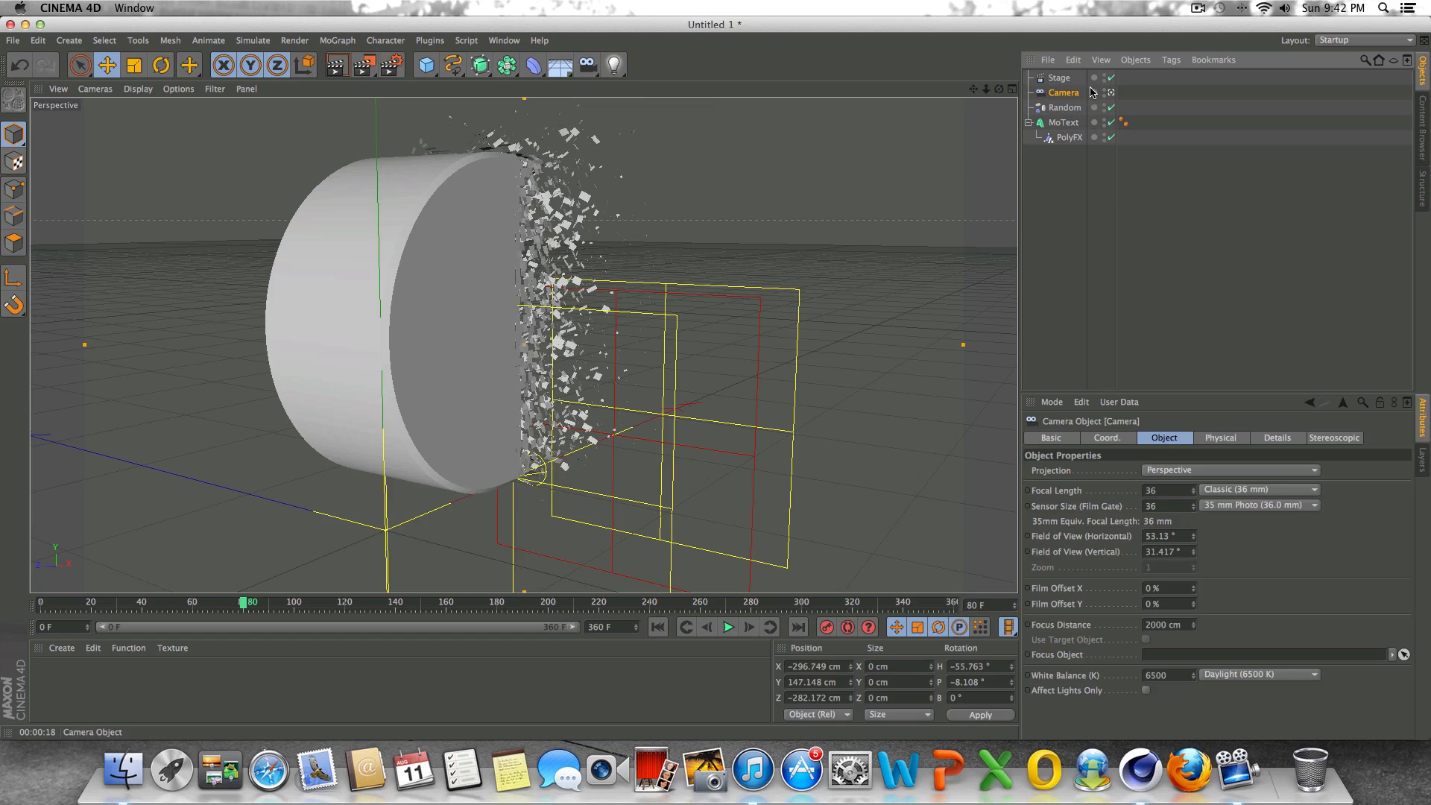
{"action": "left_click", "coordinate": [1066, 78]}
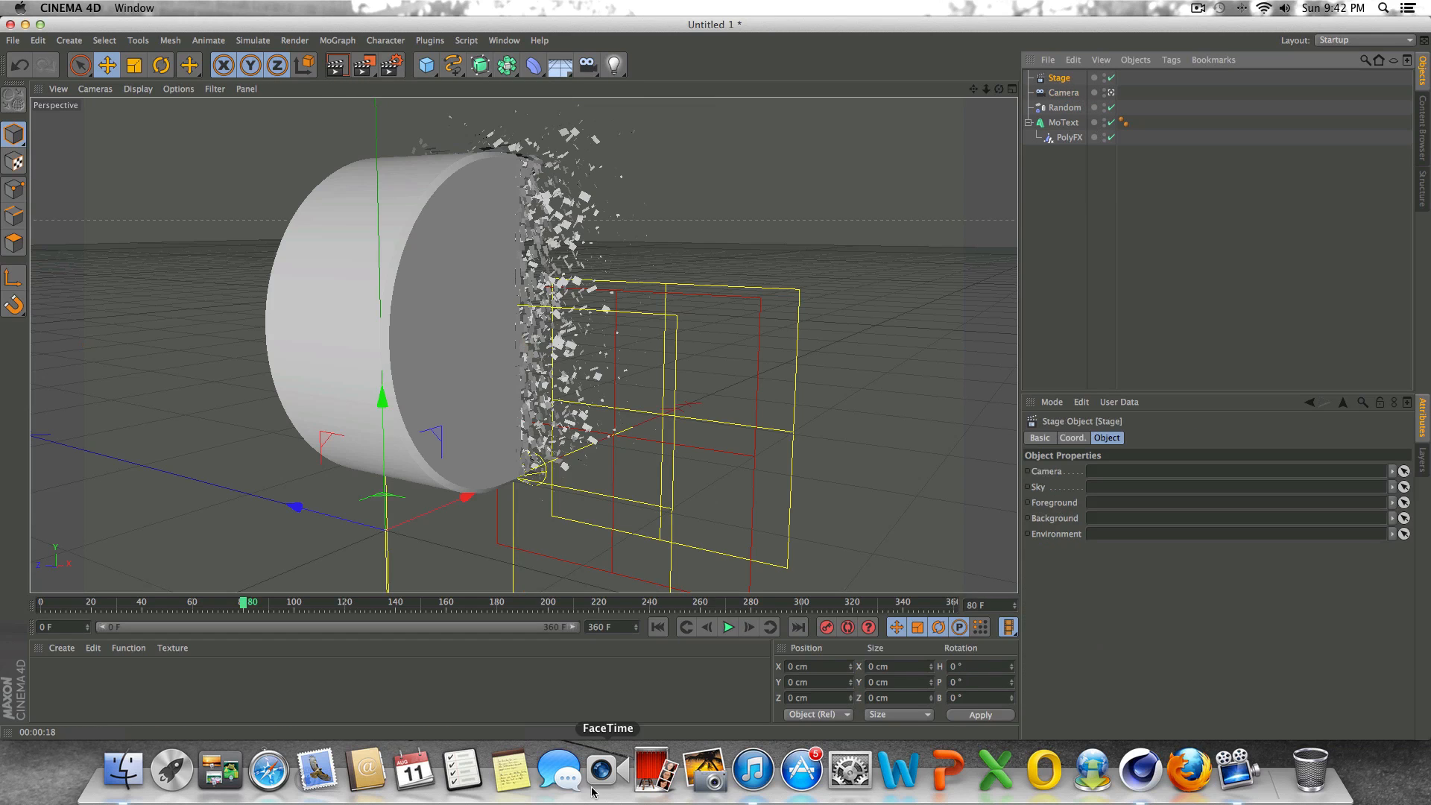
{"action": "left_click", "coordinate": [658, 627]}
{"action": "left_click", "coordinate": [1073, 94]}
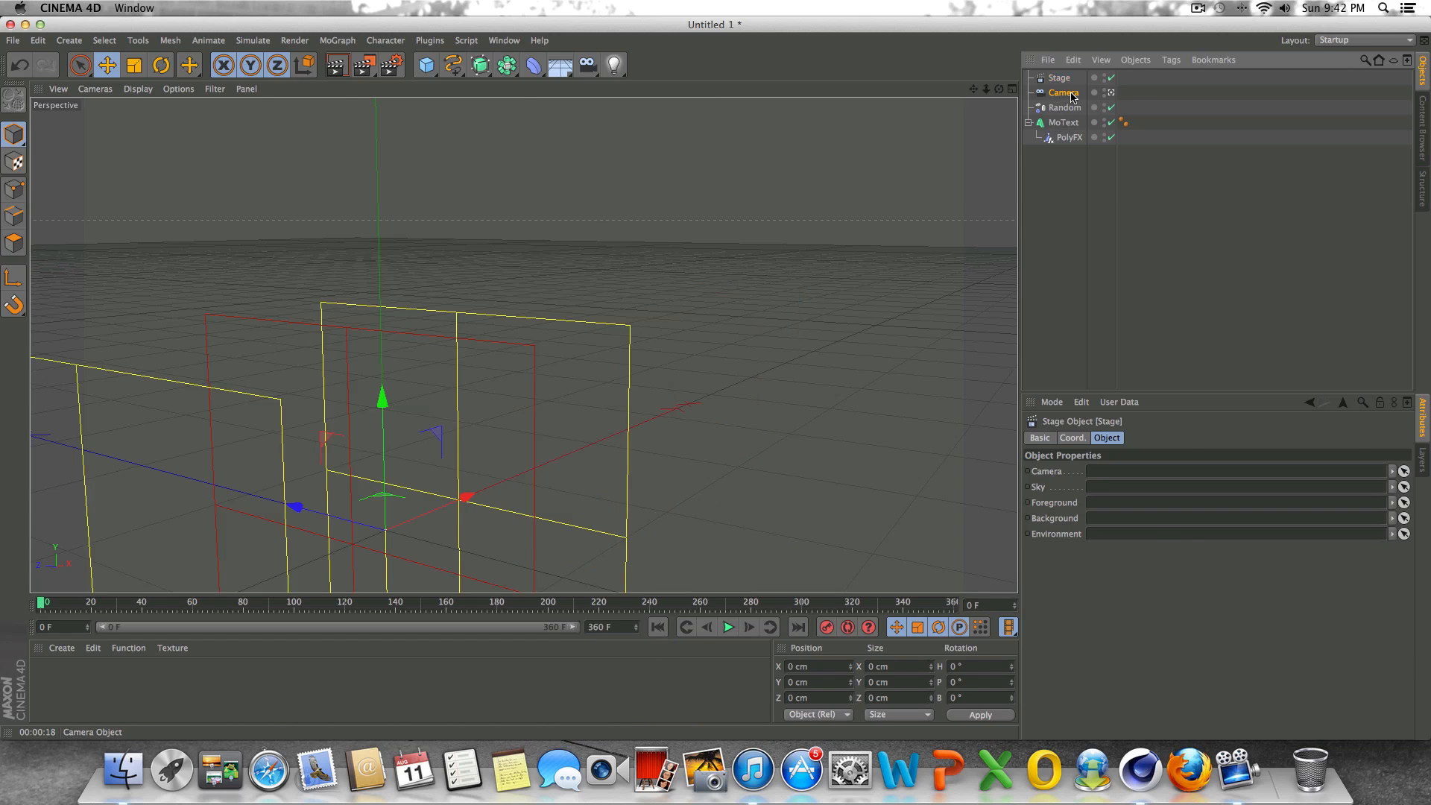
{"action": "double_click", "coordinate": [1089, 93]}
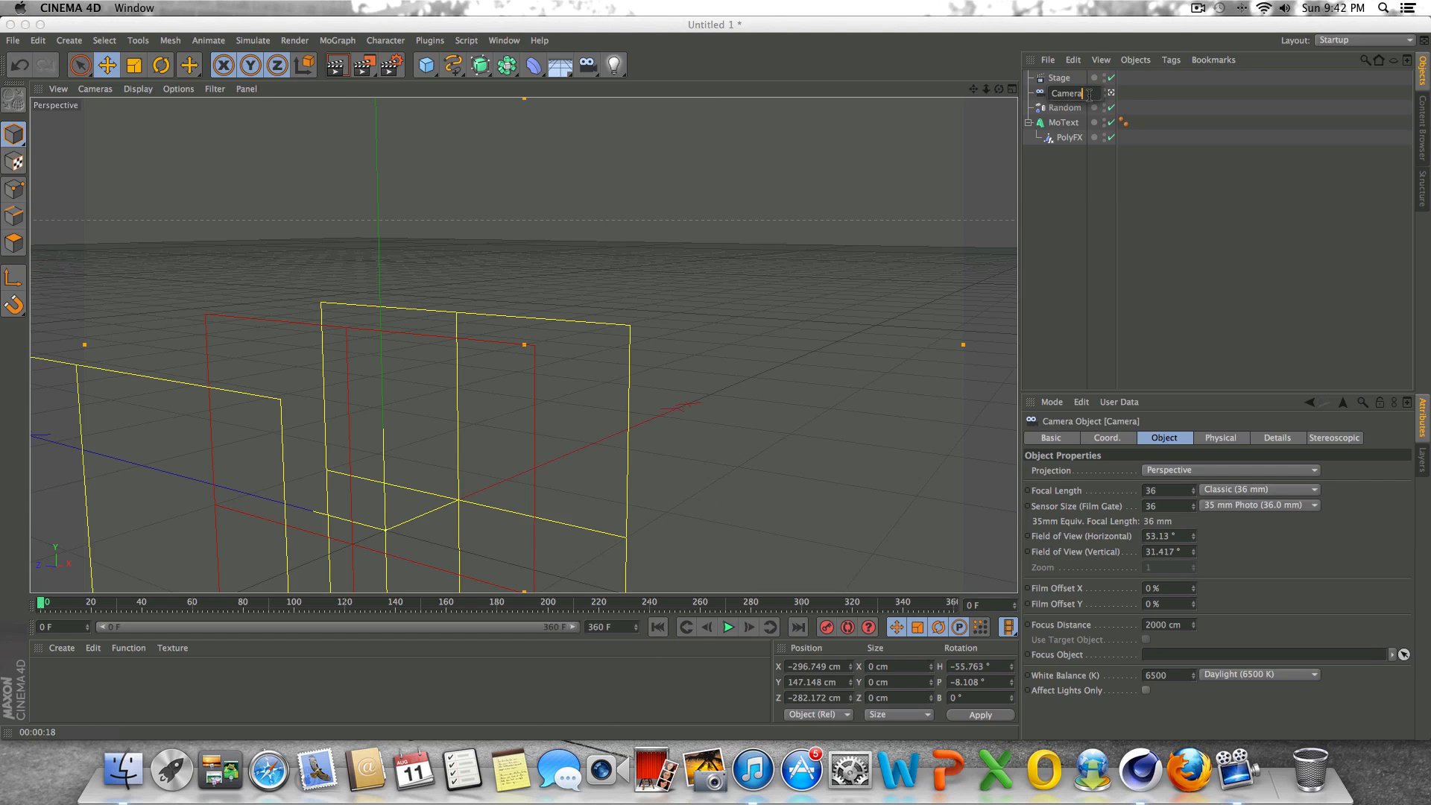
{"action": "key", "text": "Return"}
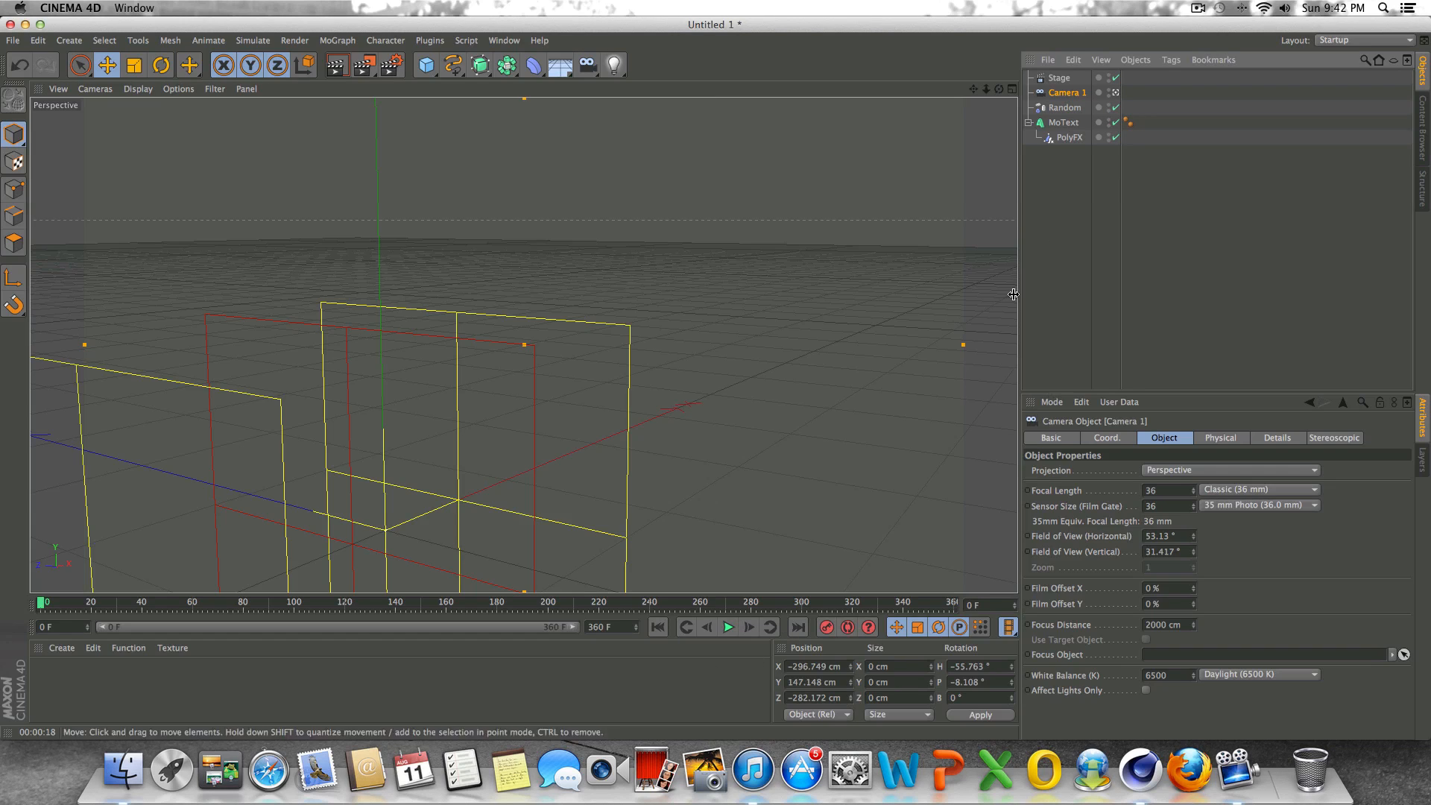
Assign Camera 1 to the Stage object's Camera property and keyframe it at frame 0.
{"action": "left_click", "coordinate": [1074, 80]}
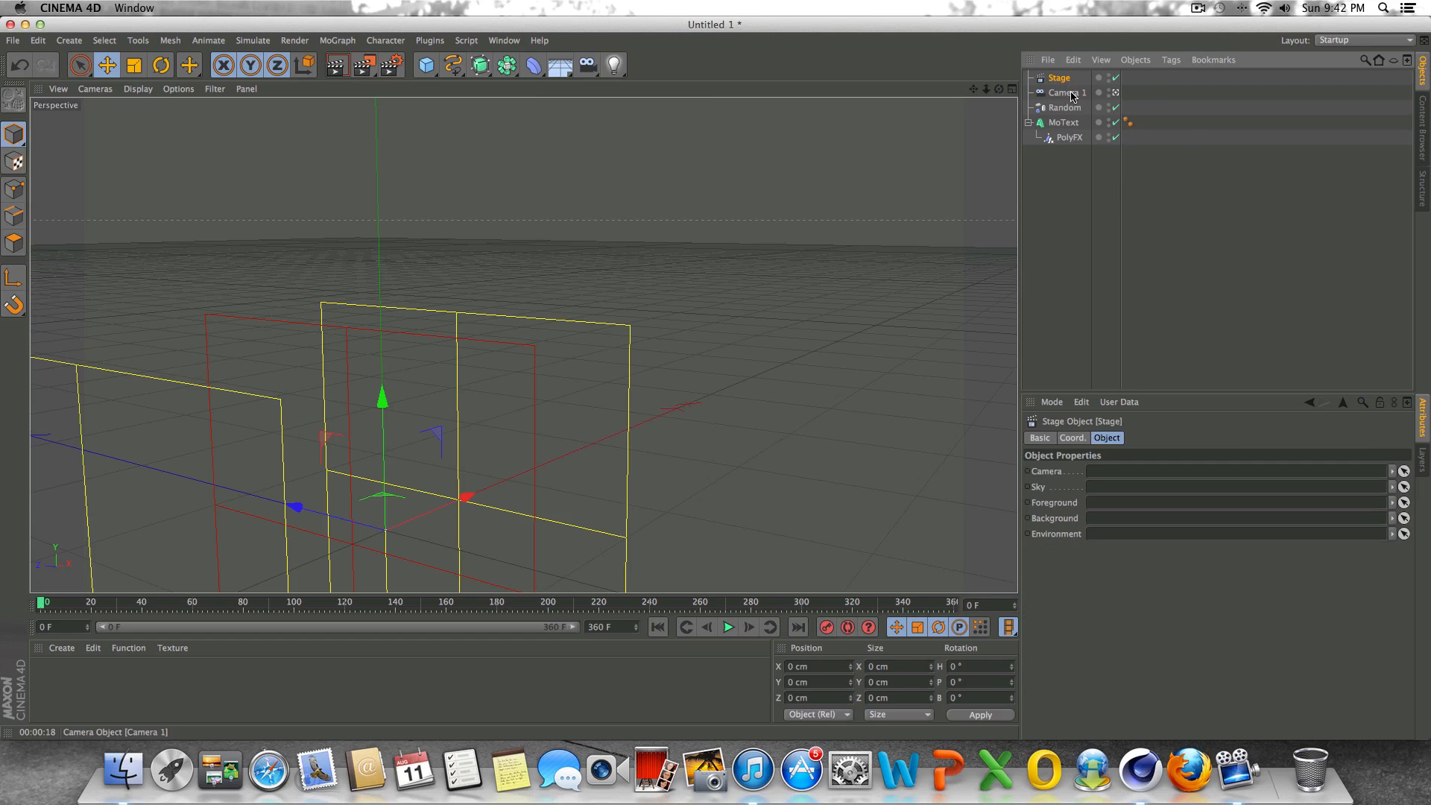
{"action": "left_click_drag", "start_coordinate": [1074, 95], "coordinate": [1107, 472]}
{"action": "left_click", "coordinate": [1029, 472]}
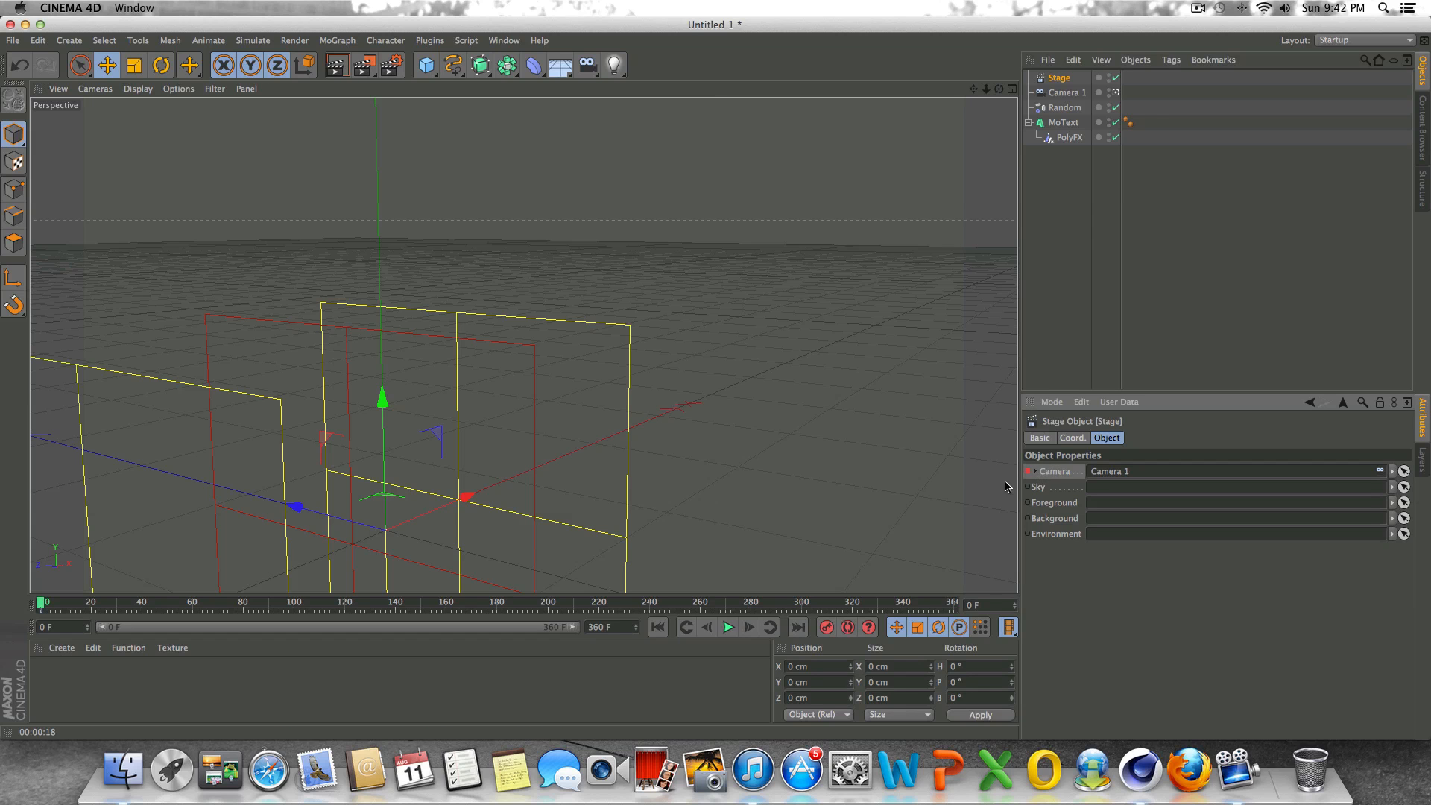
Play the animation up to frame 124, then add a second camera named Camera 2.
{"action": "left_click", "coordinate": [729, 627]}
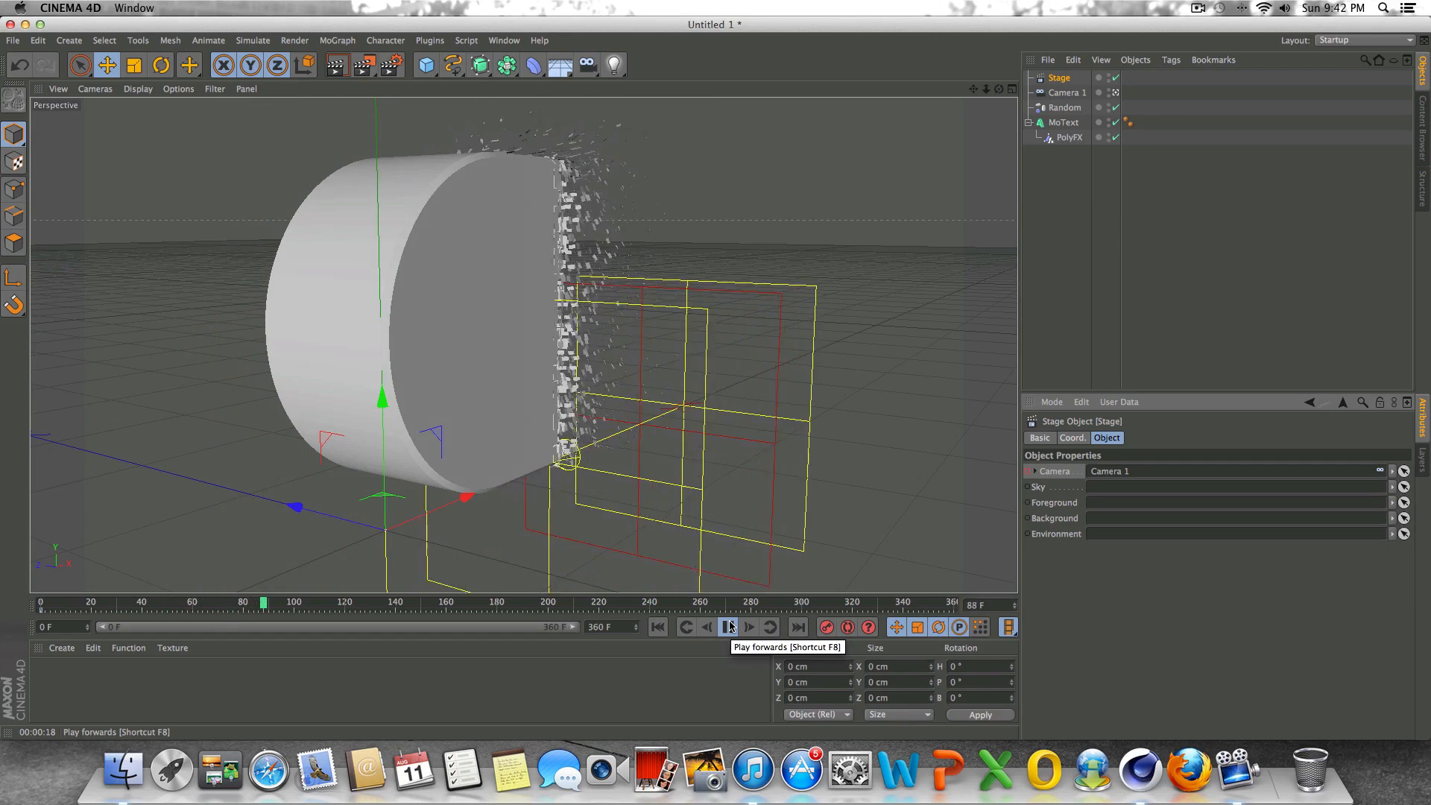
{"action": "left_click", "coordinate": [729, 627]}
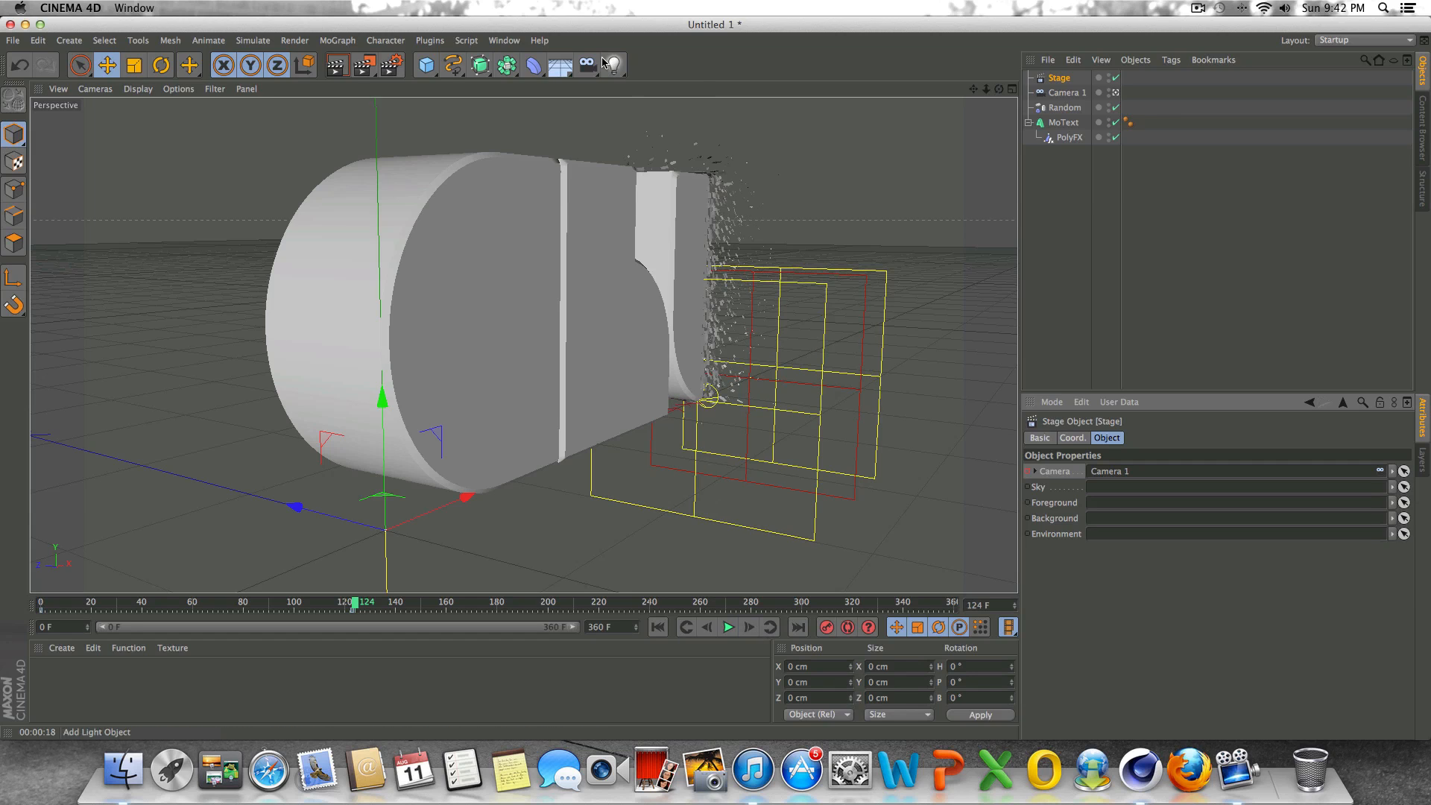
{"action": "left_click_drag", "start_coordinate": [597, 64], "coordinate": [632, 77]}
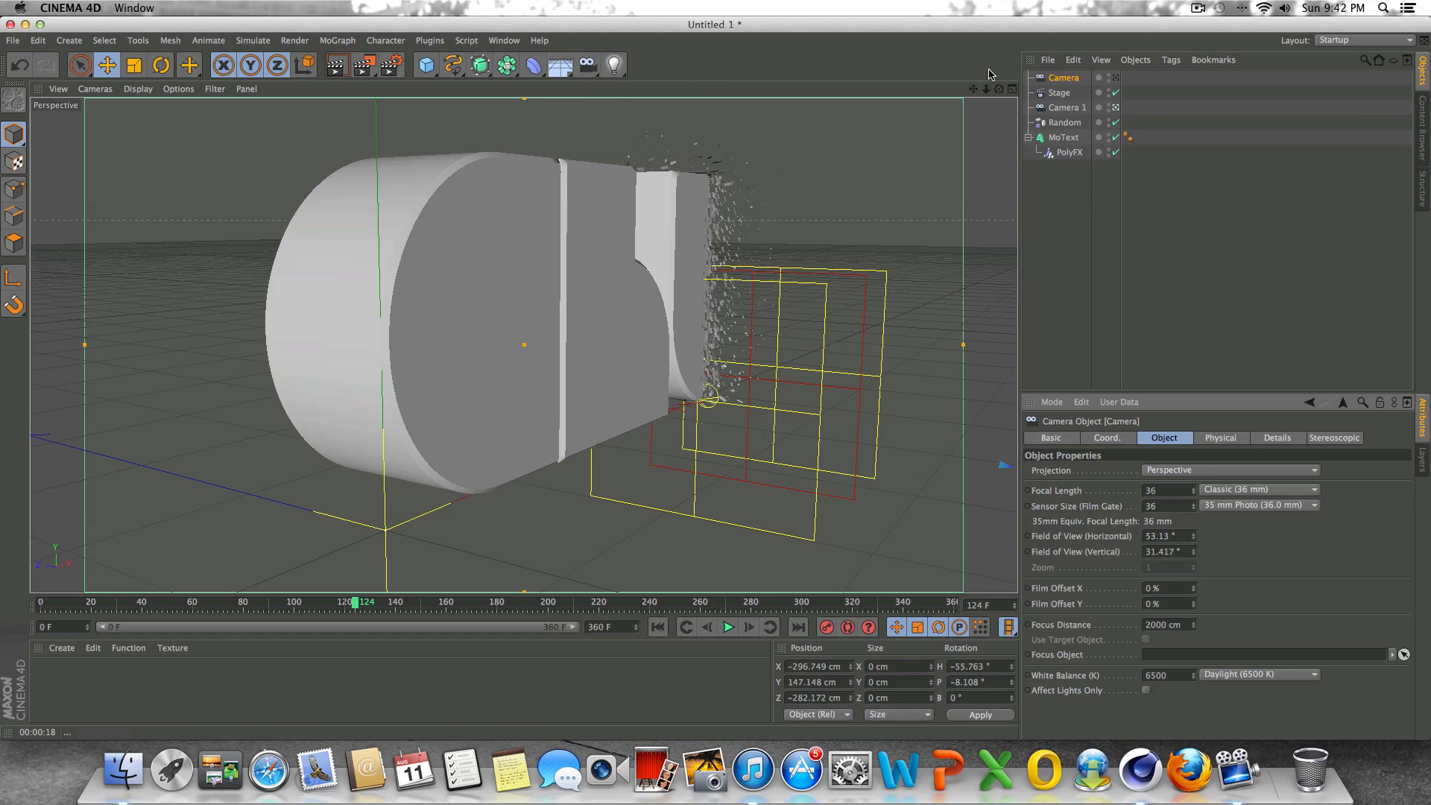
{"action": "double_click", "coordinate": [1064, 77]}
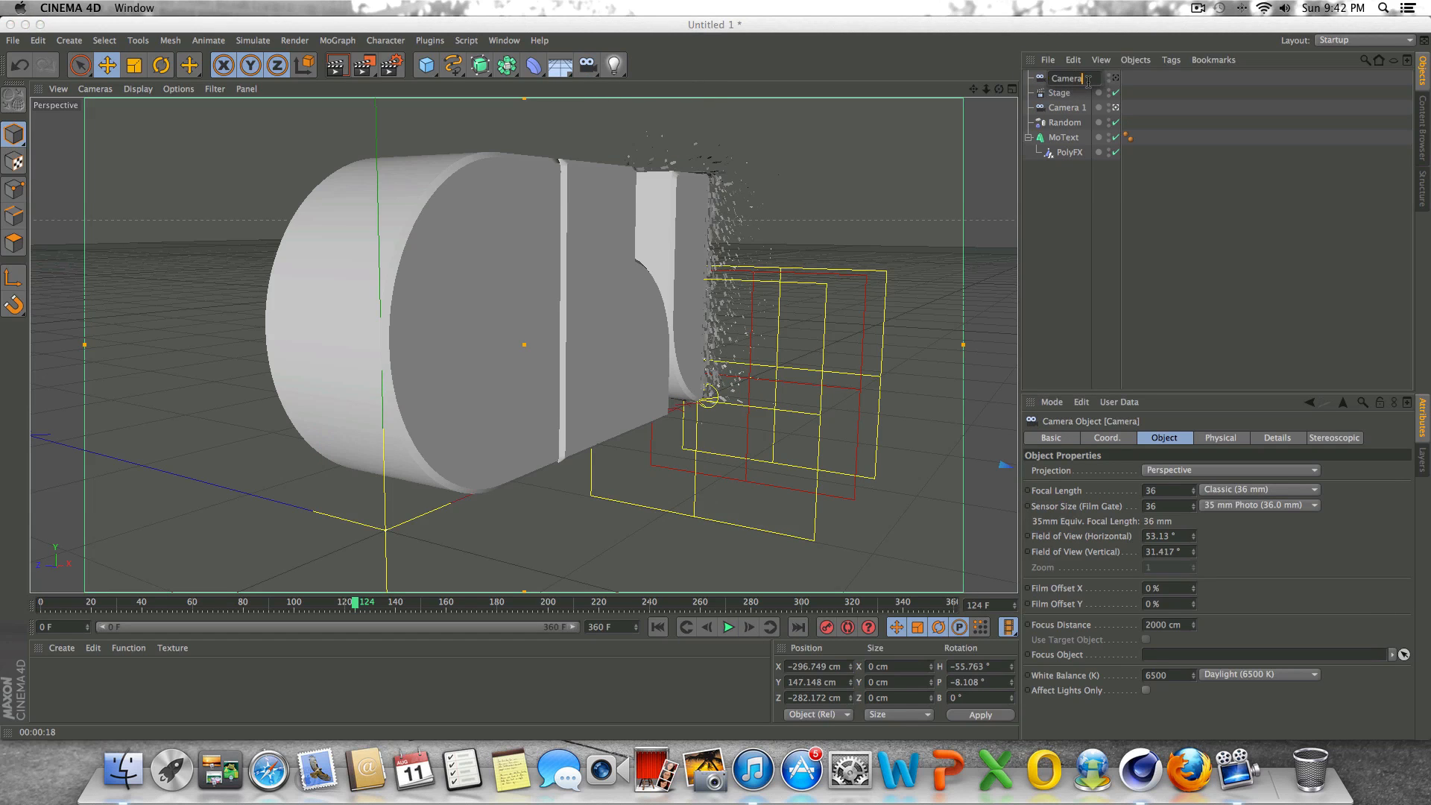
{"action": "key", "text": "Return"}
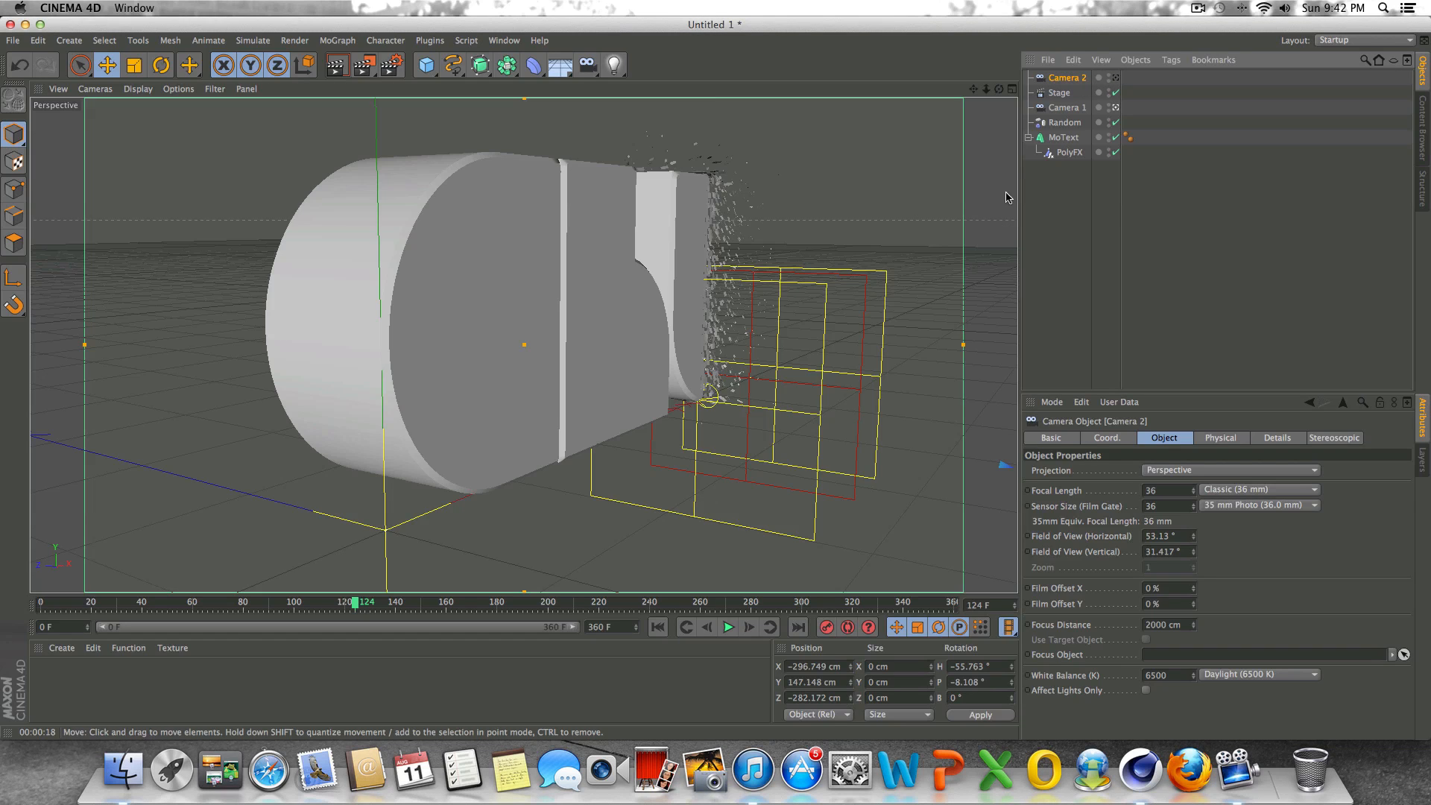
Assign Camera 2 to the Stage object's Camera property and keyframe it at frame 124.
{"action": "left_click", "coordinate": [1073, 94]}
{"action": "left_click_drag", "start_coordinate": [1085, 137], "coordinate": [1118, 483]}
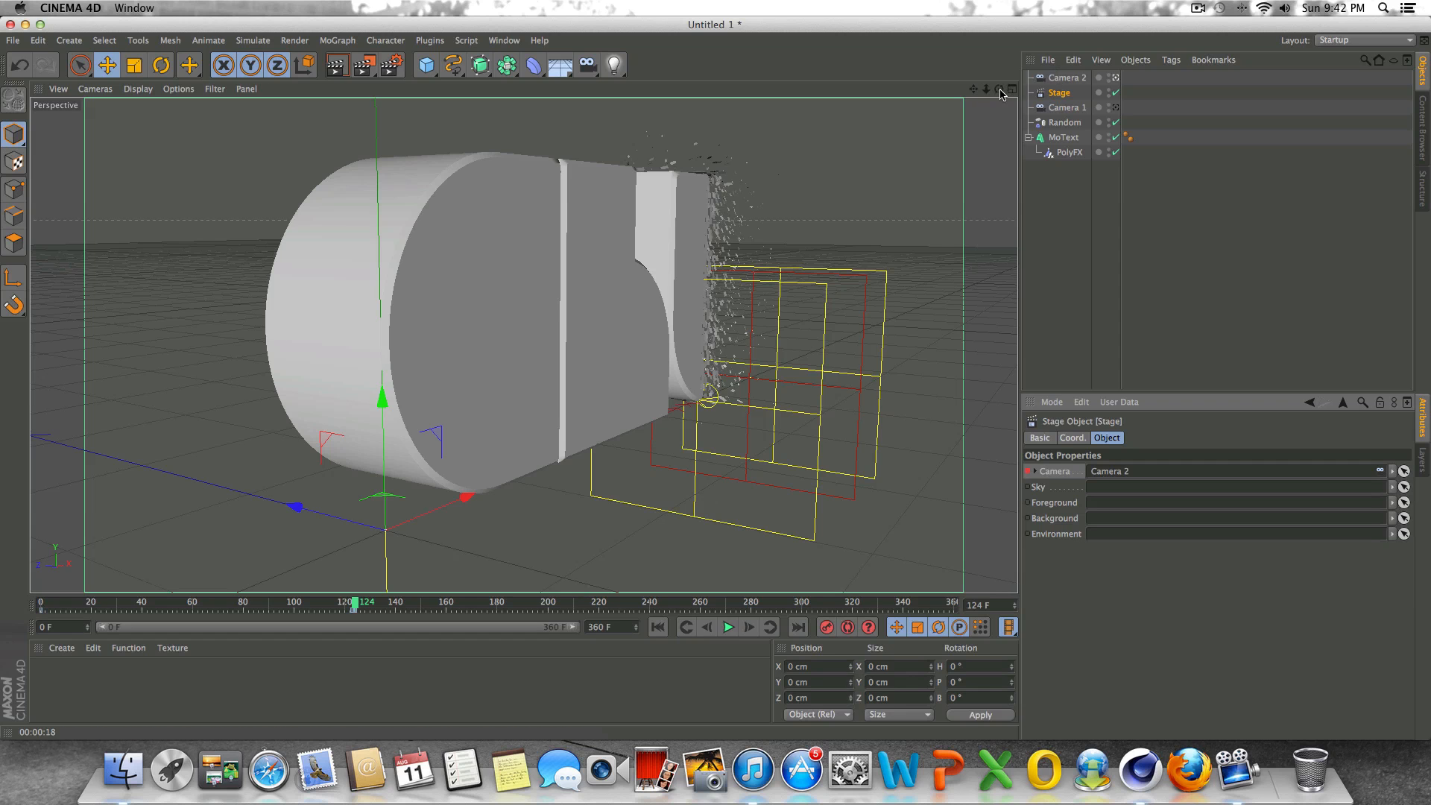
Reposition Camera 2 around the text to about X 693, Y 135, Z -202 cm, with about 62° heading and -7.5° pitch.
{"action": "left_click", "coordinate": [1072, 79]}
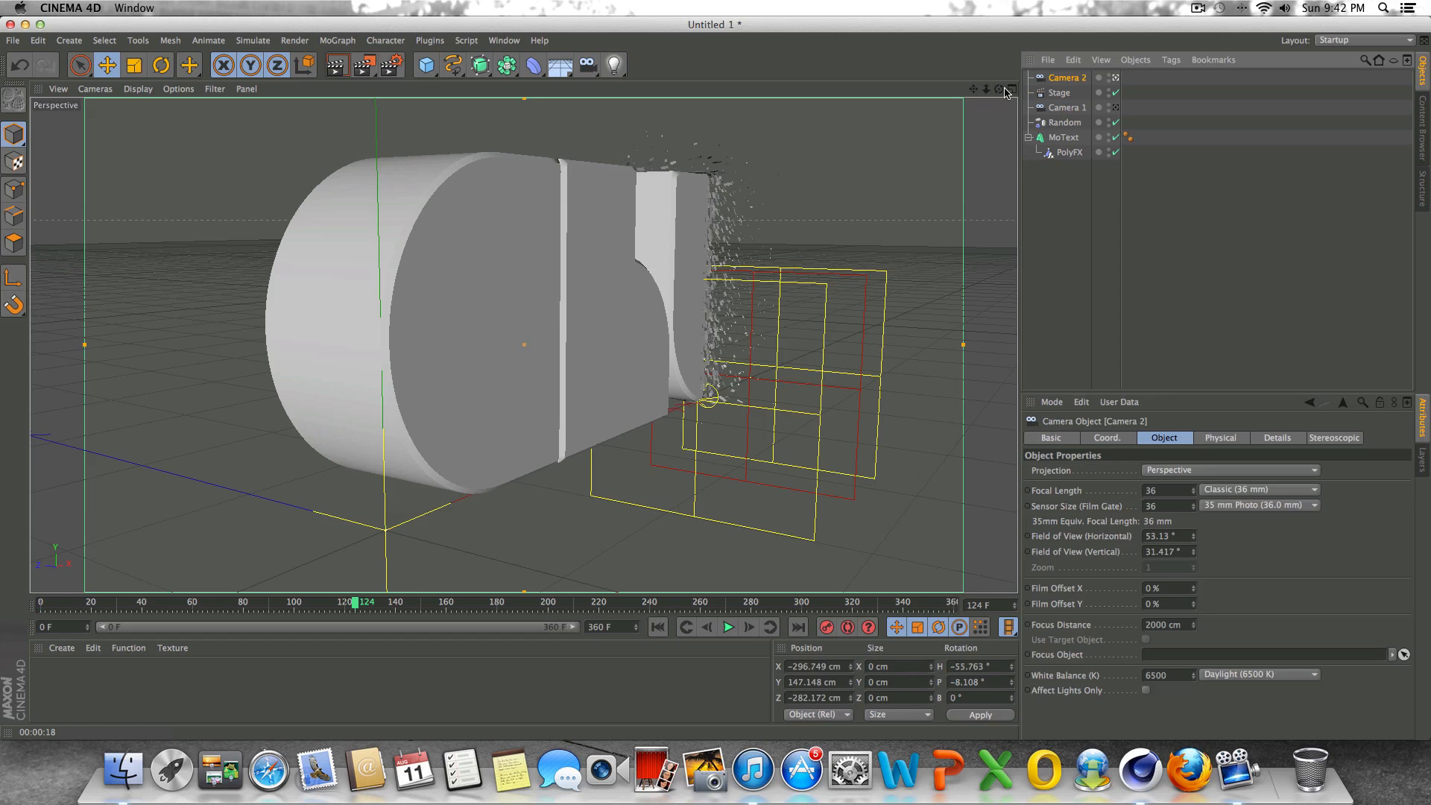
{"action": "left_click_drag", "start_coordinate": [1000, 90], "coordinate": [723, 149]}
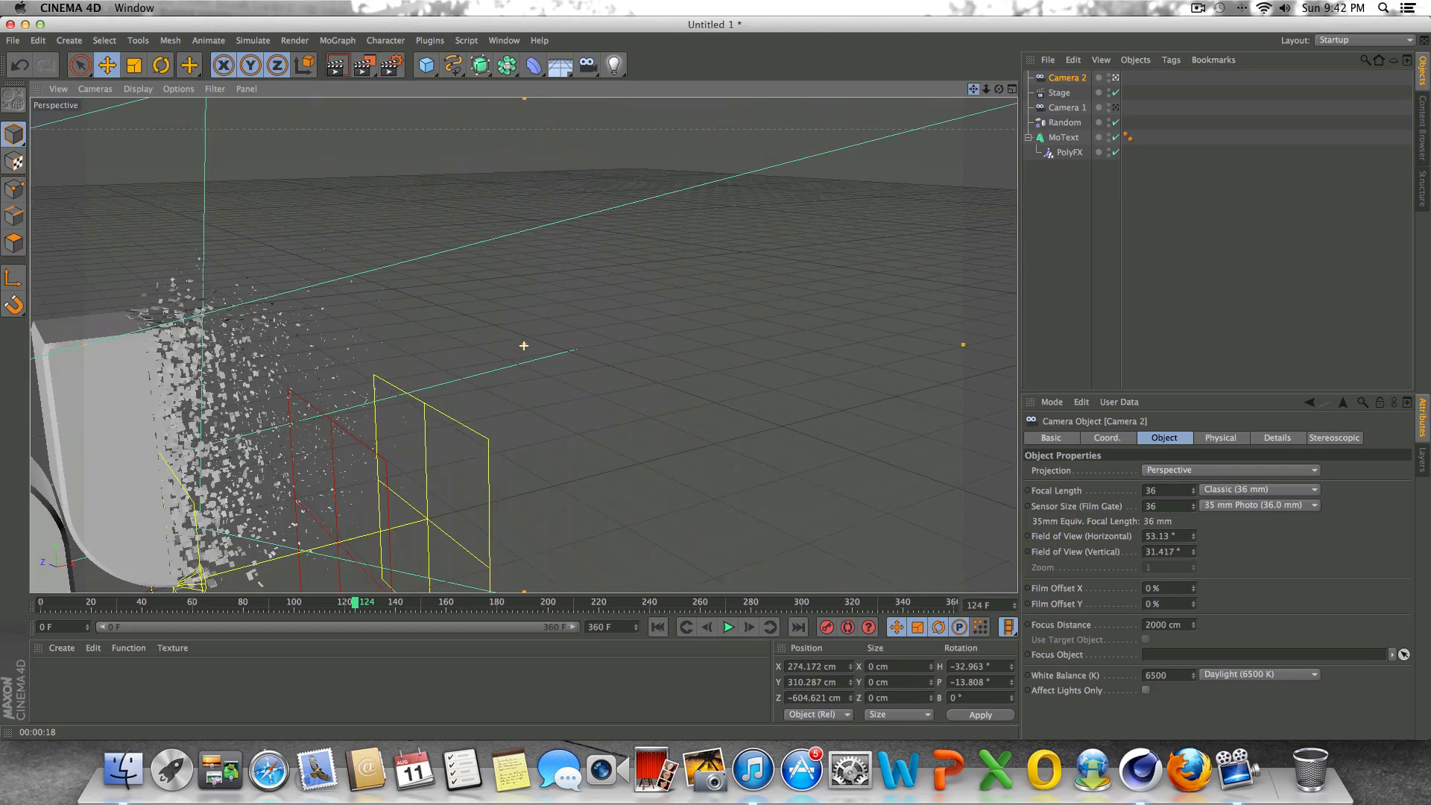
{"action": "left_click_drag", "start_coordinate": [999, 89], "coordinate": [1066, 87]}
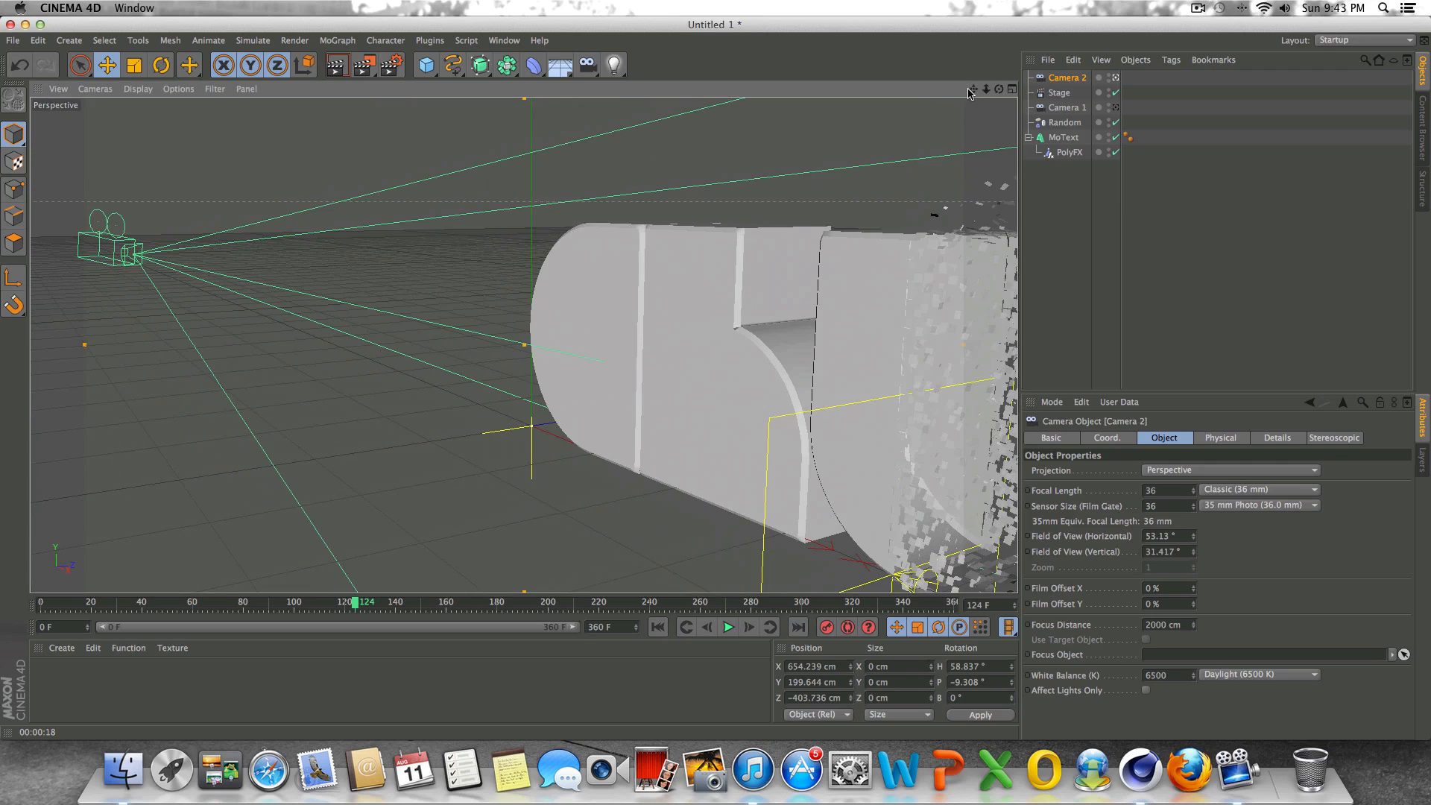
{"action": "left_click_drag", "start_coordinate": [973, 88], "coordinate": [1024, 53]}
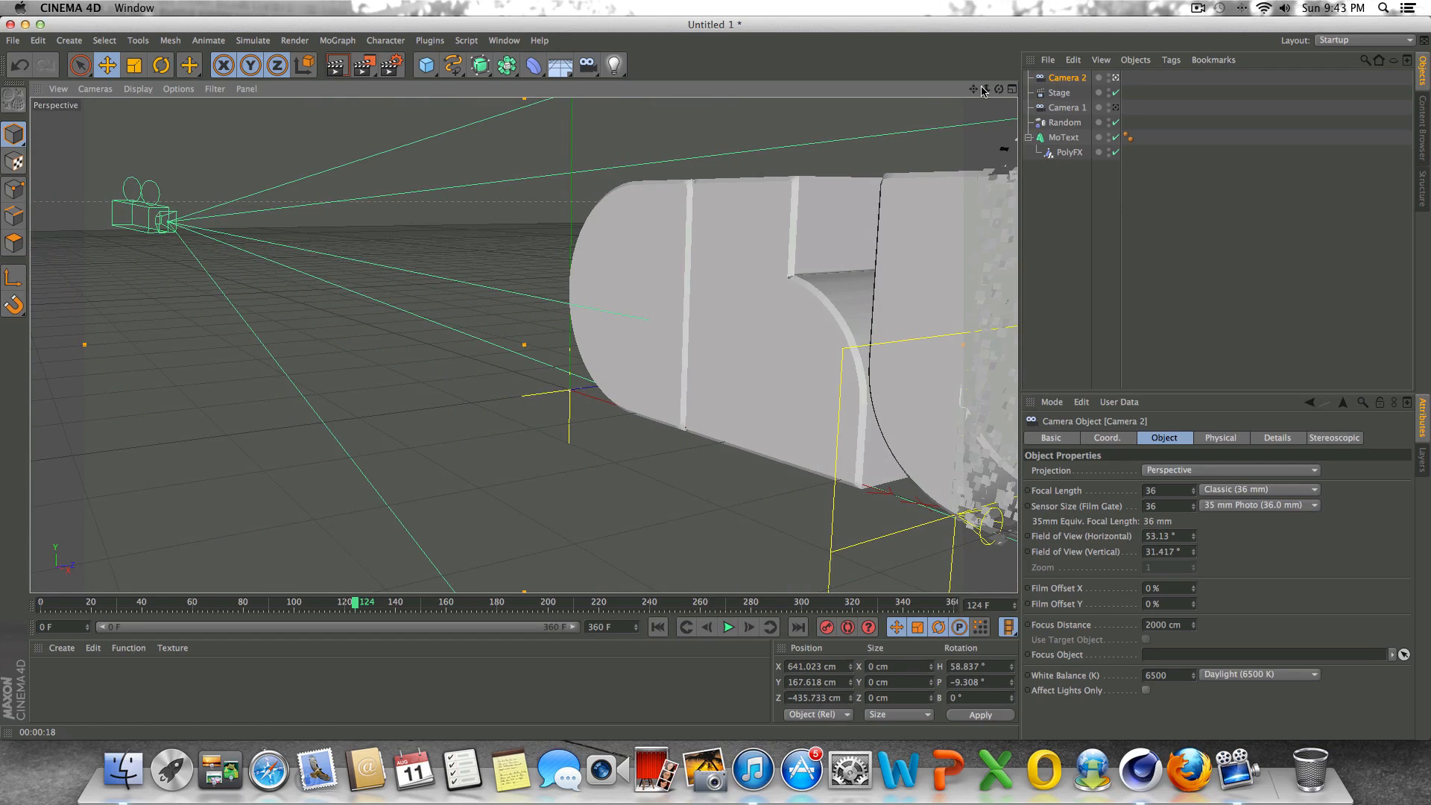
{"action": "left_click_drag", "start_coordinate": [974, 89], "coordinate": [716, 74]}
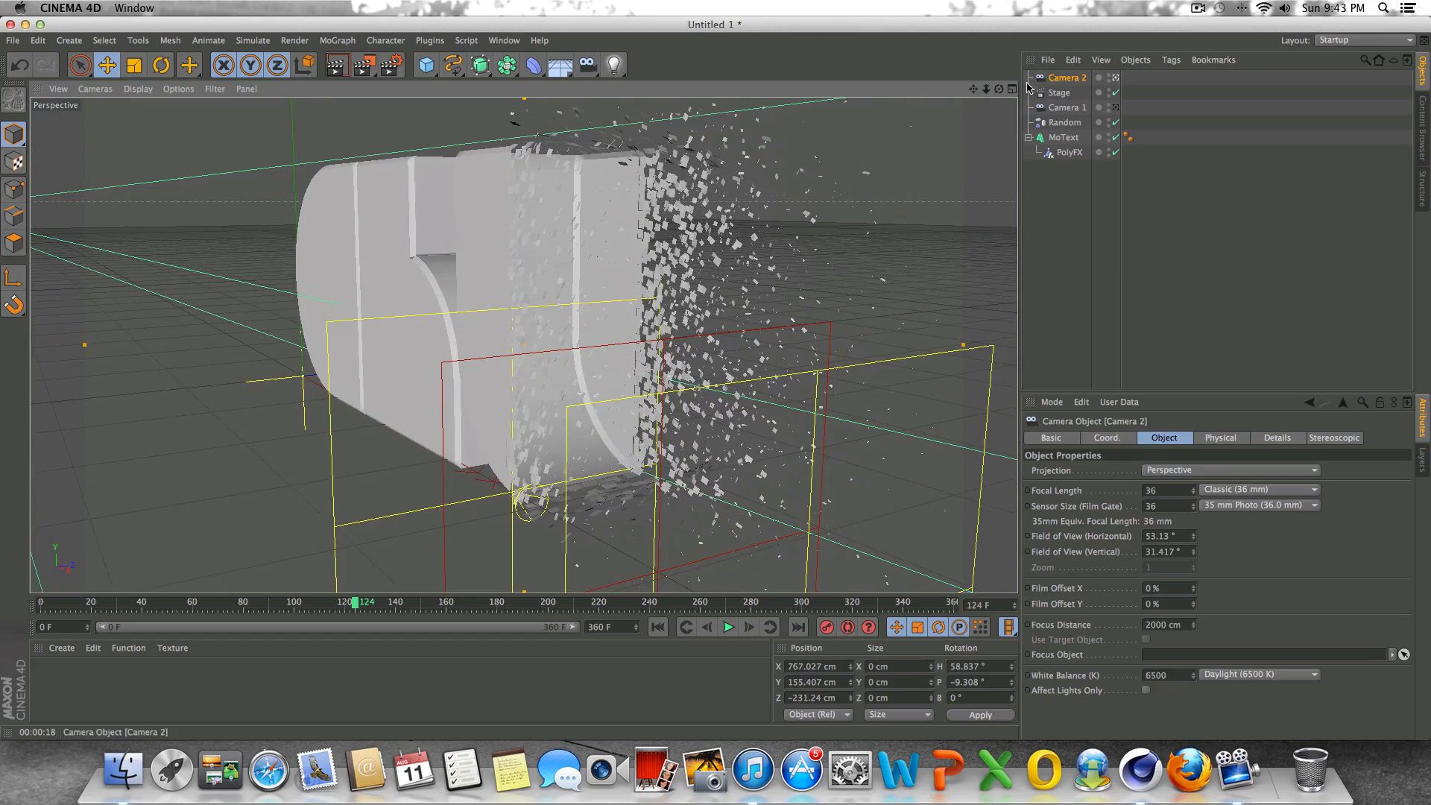
{"action": "mouse_move", "coordinate": [1000, 91]}
{"action": "left_mouse_down"}
{"action": "mouse_move", "coordinate": [1031, 94]}
{"action": "mouse_move", "coordinate": [886, 55]}
{"action": "mouse_move", "coordinate": [998, 72]}
{"action": "left_mouse_up"}
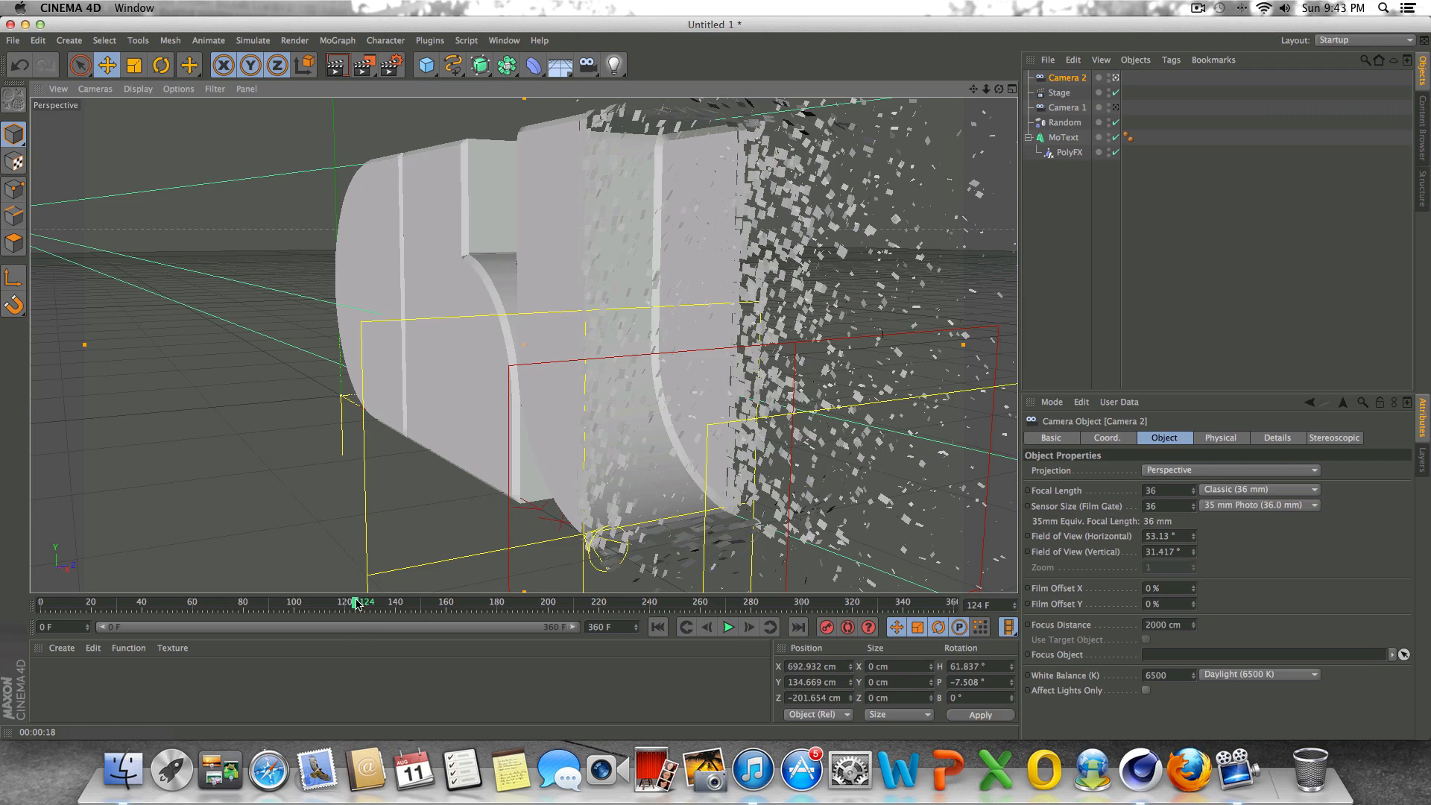
Reframe Camera 2 around frame 155 to about X 730, Y 147, Z -195 cm so the forming letters fit in view.
{"action": "left_click_drag", "start_coordinate": [356, 603], "coordinate": [434, 608]}
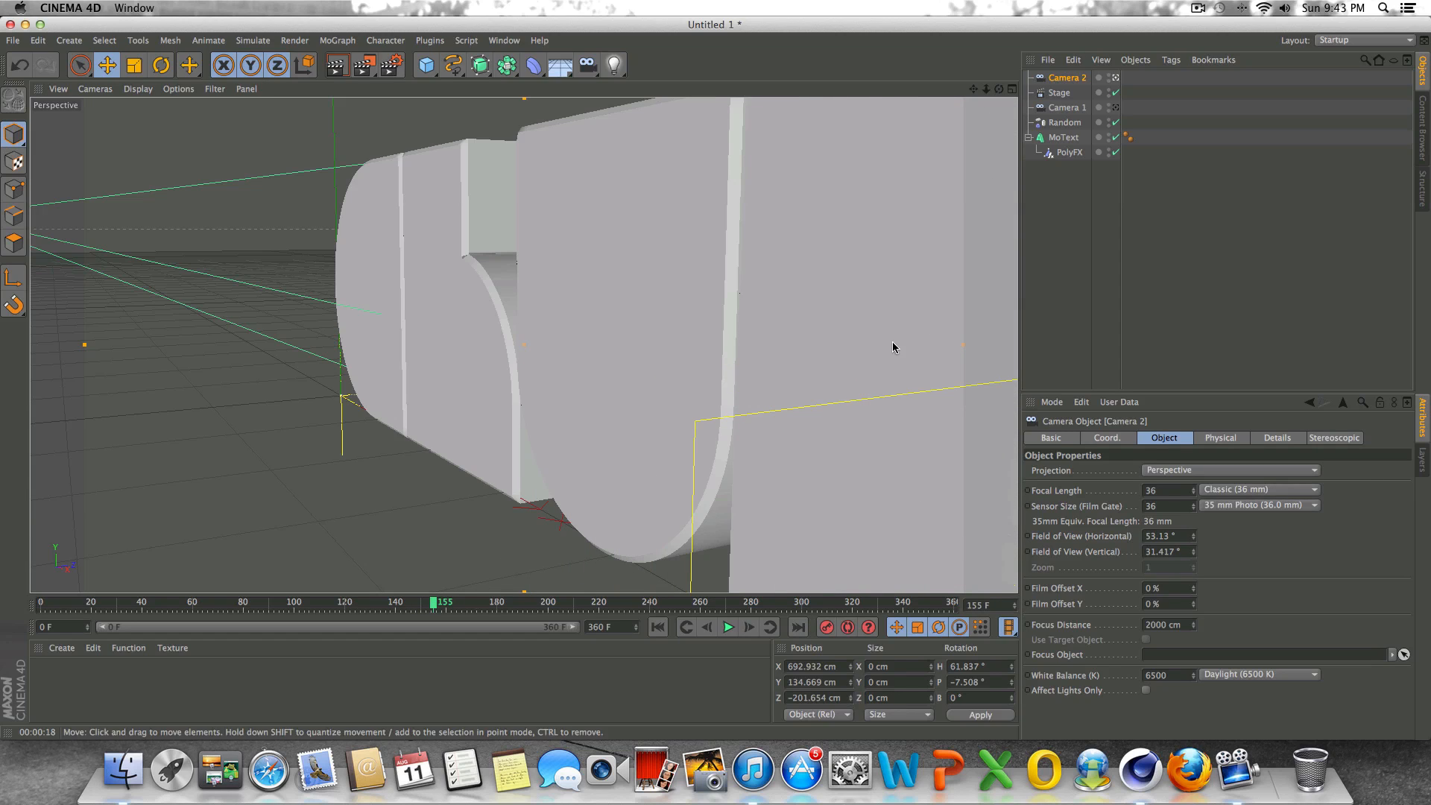
{"action": "mouse_move", "coordinate": [982, 93]}
{"action": "left_mouse_down"}
{"action": "mouse_move", "coordinate": [998, 84]}
{"action": "mouse_move", "coordinate": [982, 104]}
{"action": "left_mouse_up"}
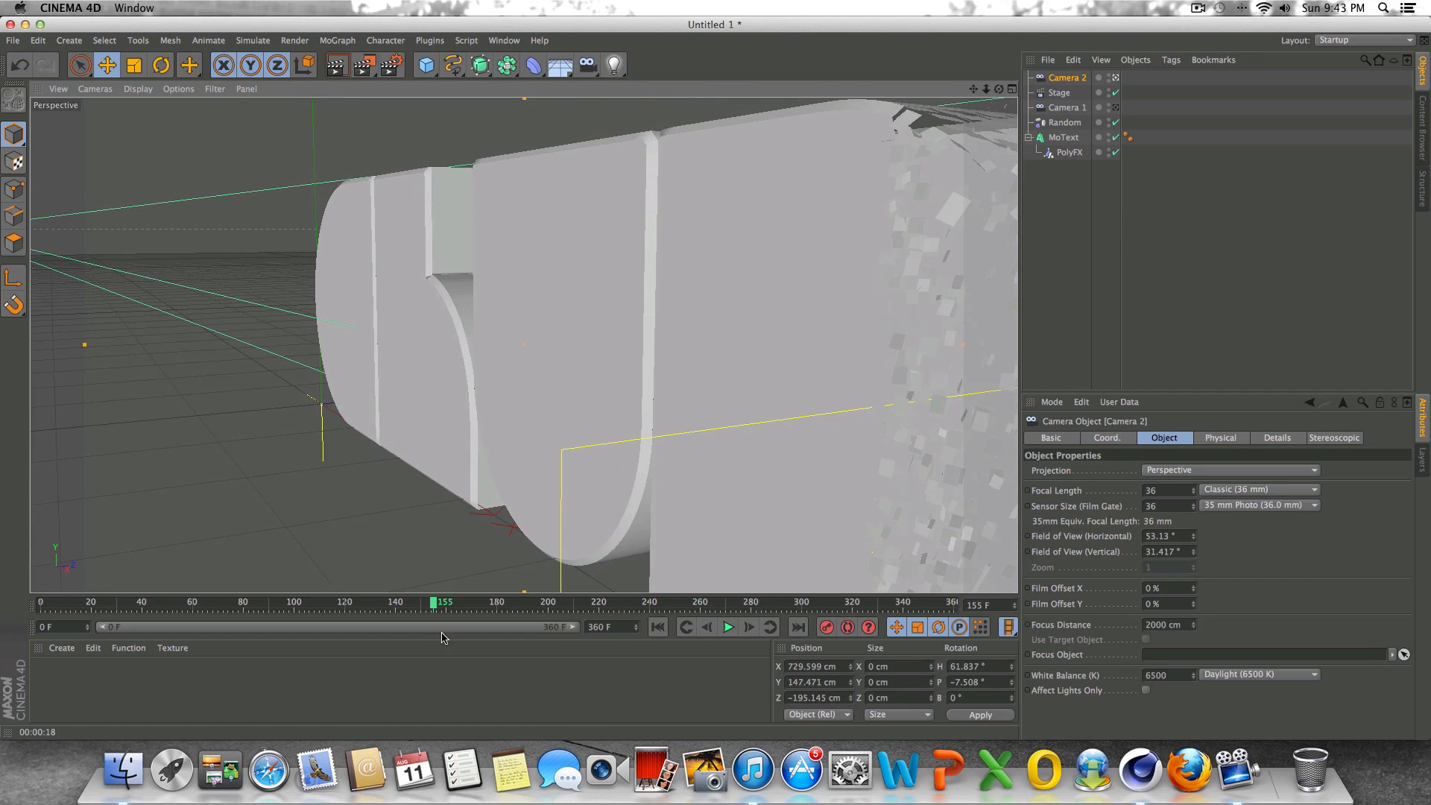
Move to frame 162 and add a third camera named Camera 3.
{"action": "left_click_drag", "start_coordinate": [438, 608], "coordinate": [450, 609]}
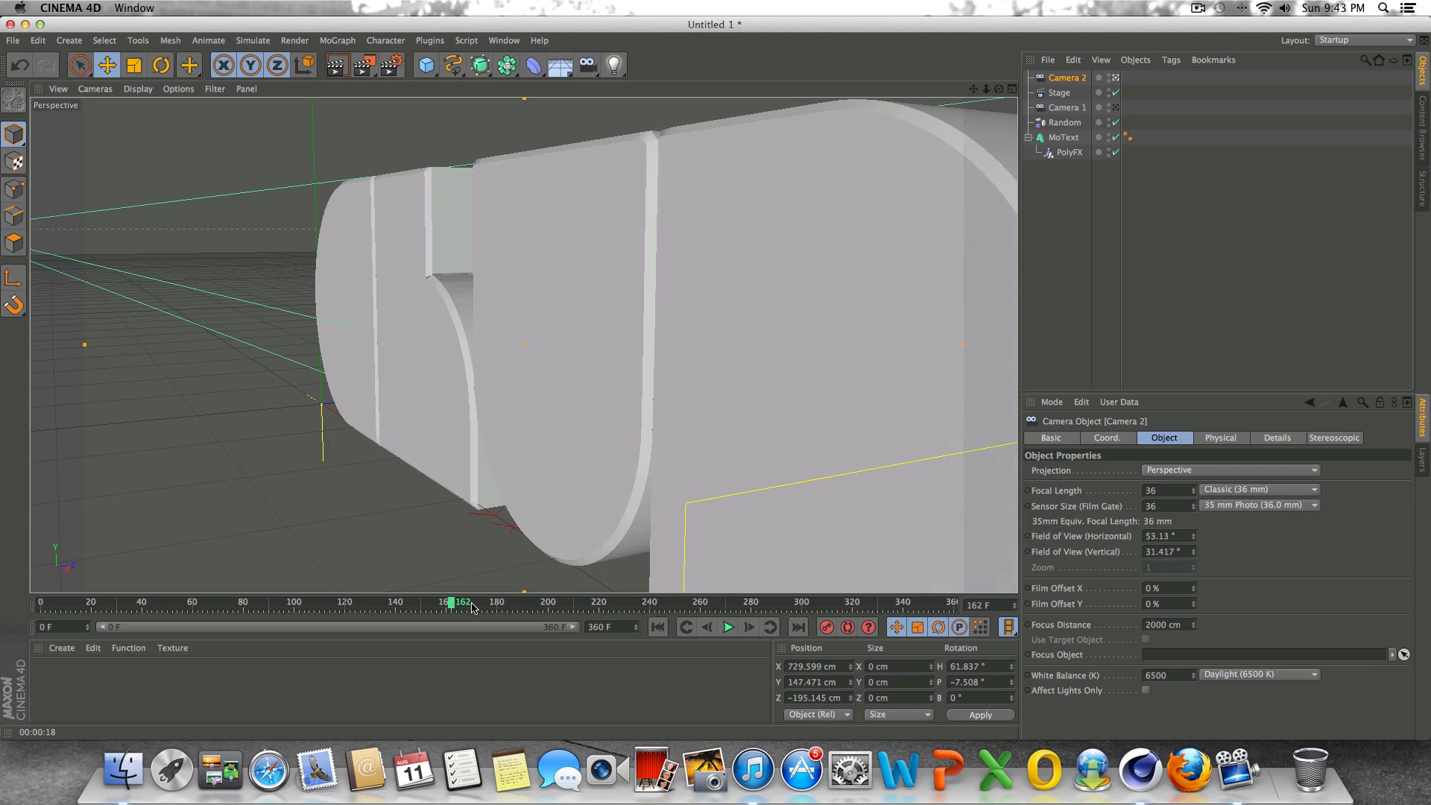
{"action": "left_click", "coordinate": [1059, 93]}
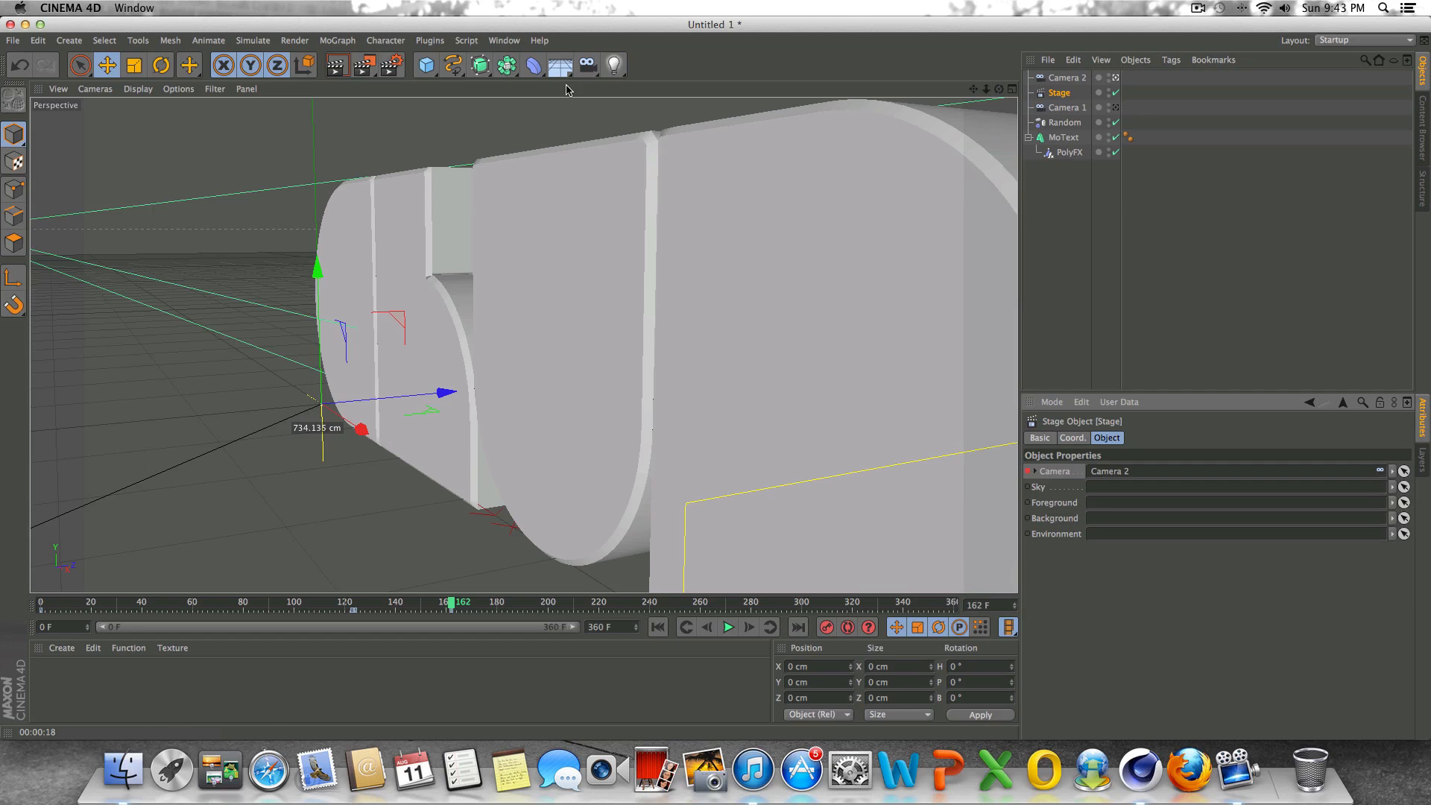
{"action": "left_click_drag", "start_coordinate": [588, 65], "coordinate": [610, 74]}
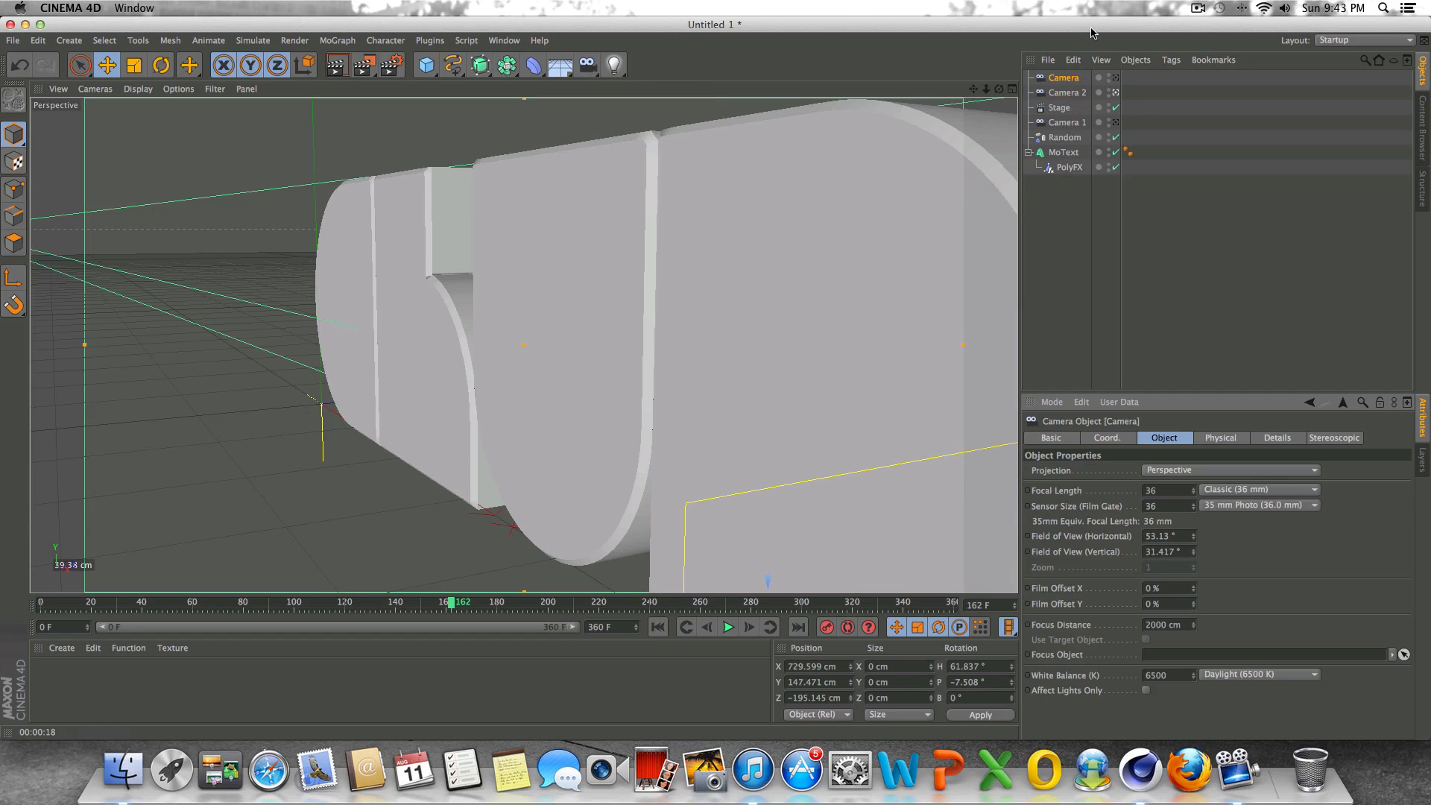
{"action": "double_click", "coordinate": [1068, 80]}
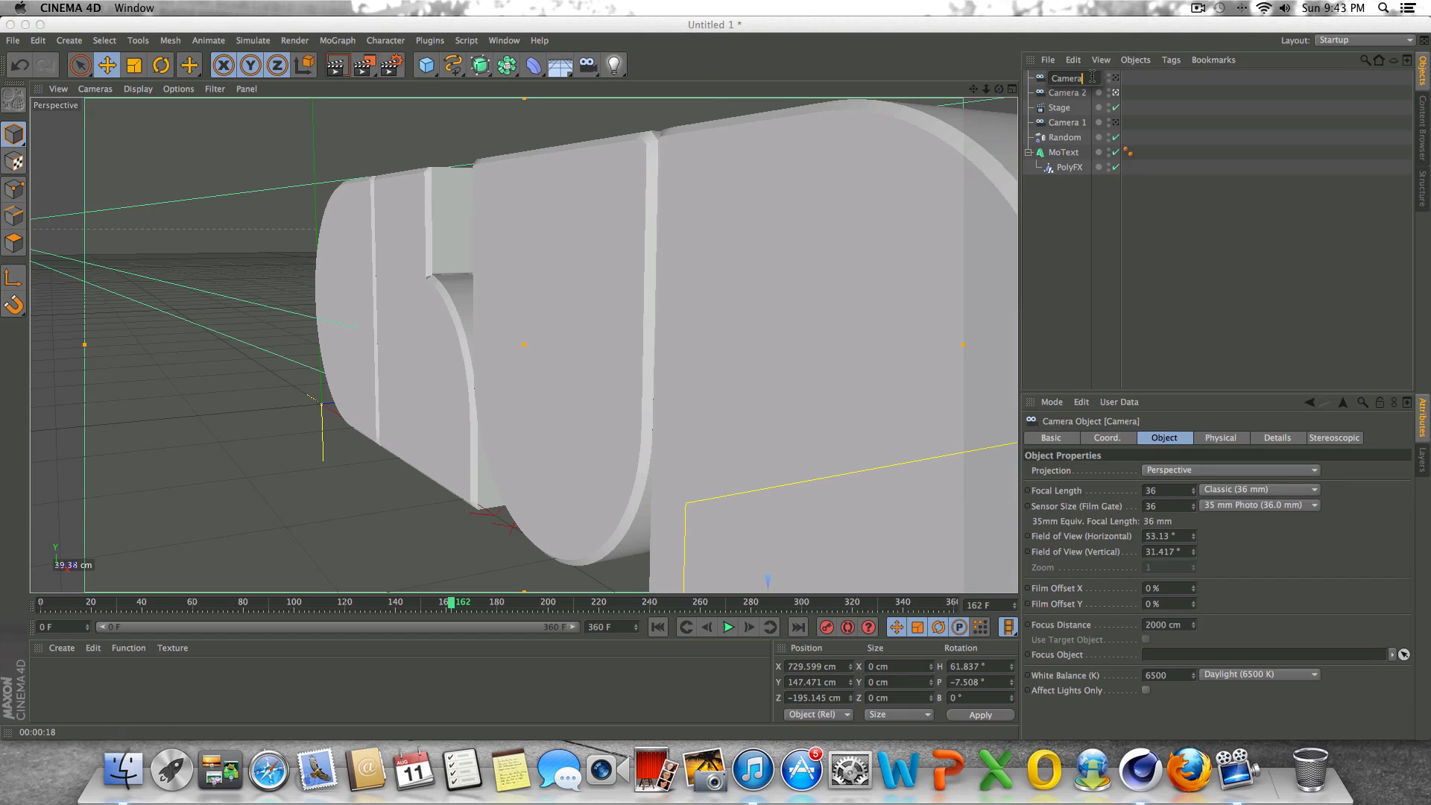
{"action": "type", "text": "3"}
{"action": "key", "text": "Return"}
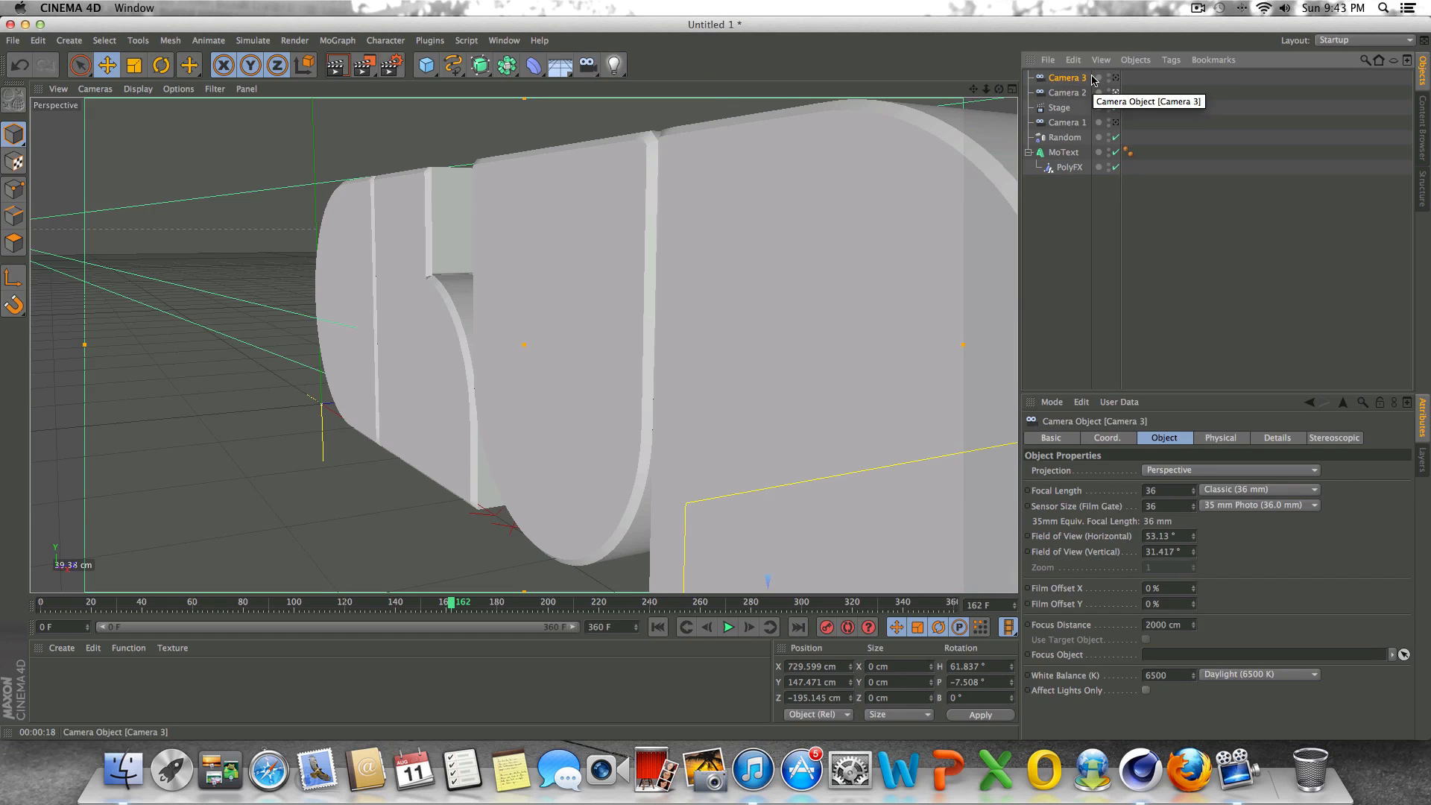
Assign Camera 3 to the Stage object's Camera property and keyframe it at frame 163.
{"action": "left_click", "coordinate": [1060, 107]}
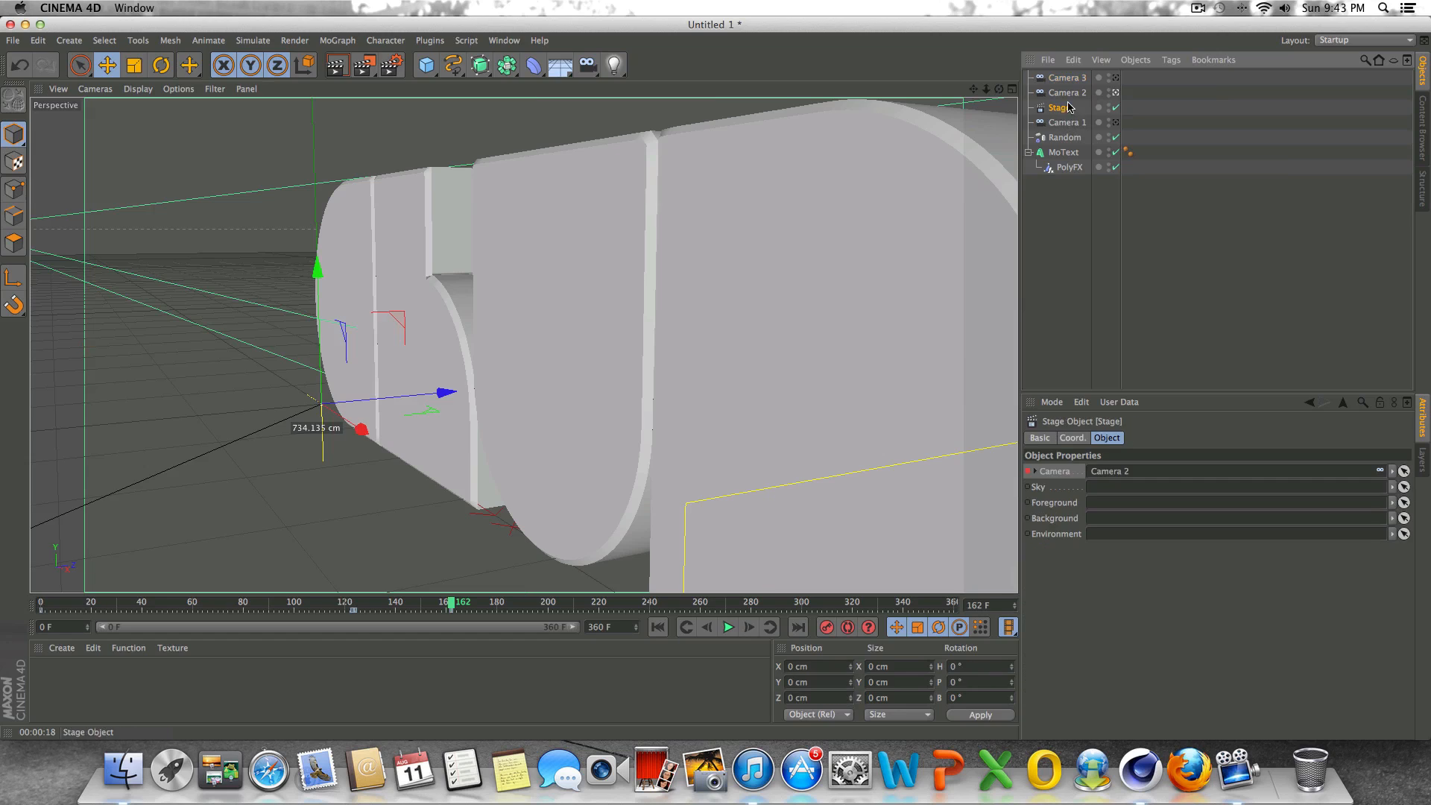
{"action": "left_click_drag", "start_coordinate": [1090, 121], "coordinate": [1078, 86]}
{"action": "left_click", "coordinate": [756, 632]}
{"action": "left_click_drag", "start_coordinate": [1120, 248], "coordinate": [1120, 470]}
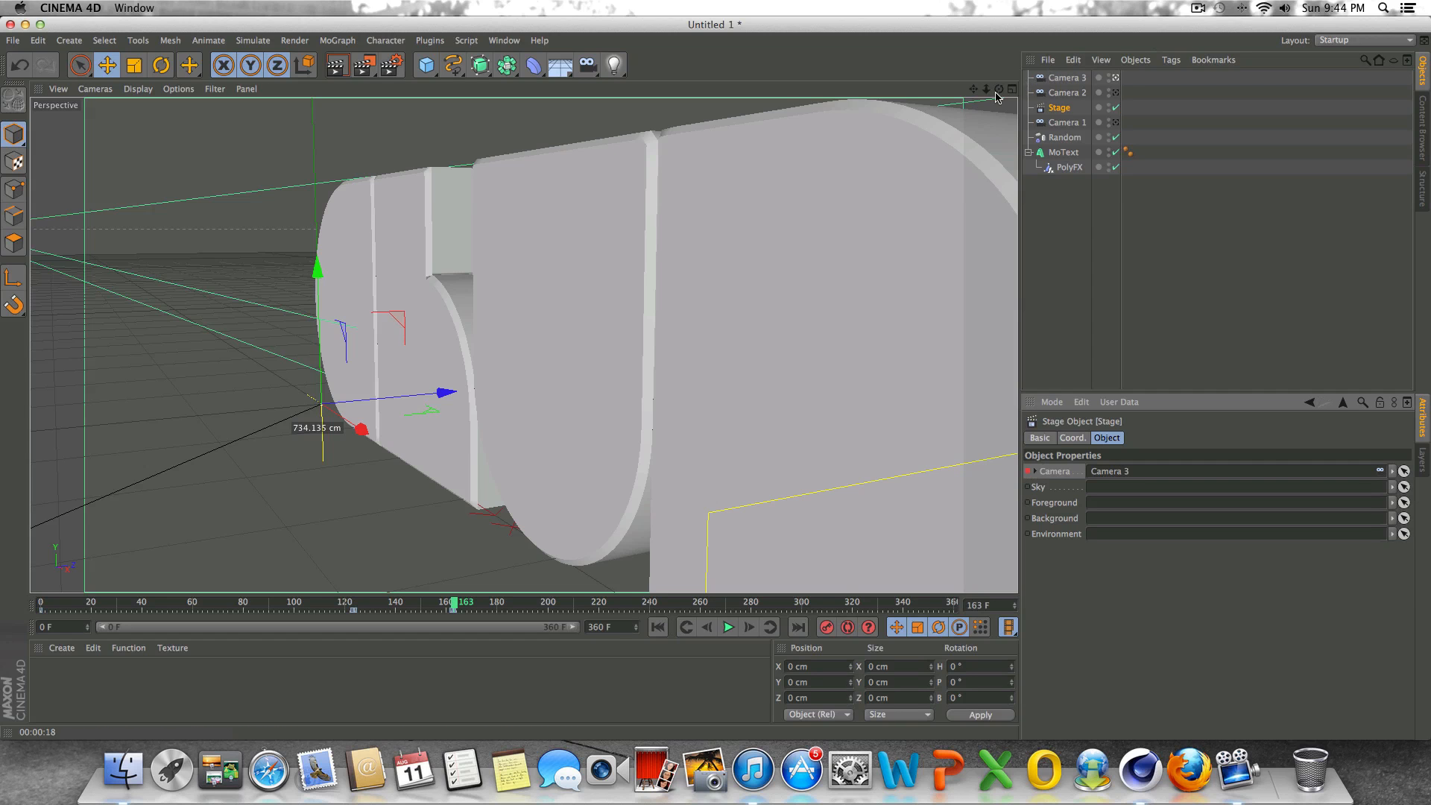
Reposition Camera 3 to frame the whole text, about X 567, Y 281, Z -1452 cm, with about 2° heading and -8.7° pitch.
{"action": "left_click_drag", "start_coordinate": [998, 90], "coordinate": [885, 73]}
{"action": "left_click_drag", "start_coordinate": [998, 91], "coordinate": [937, 87]}
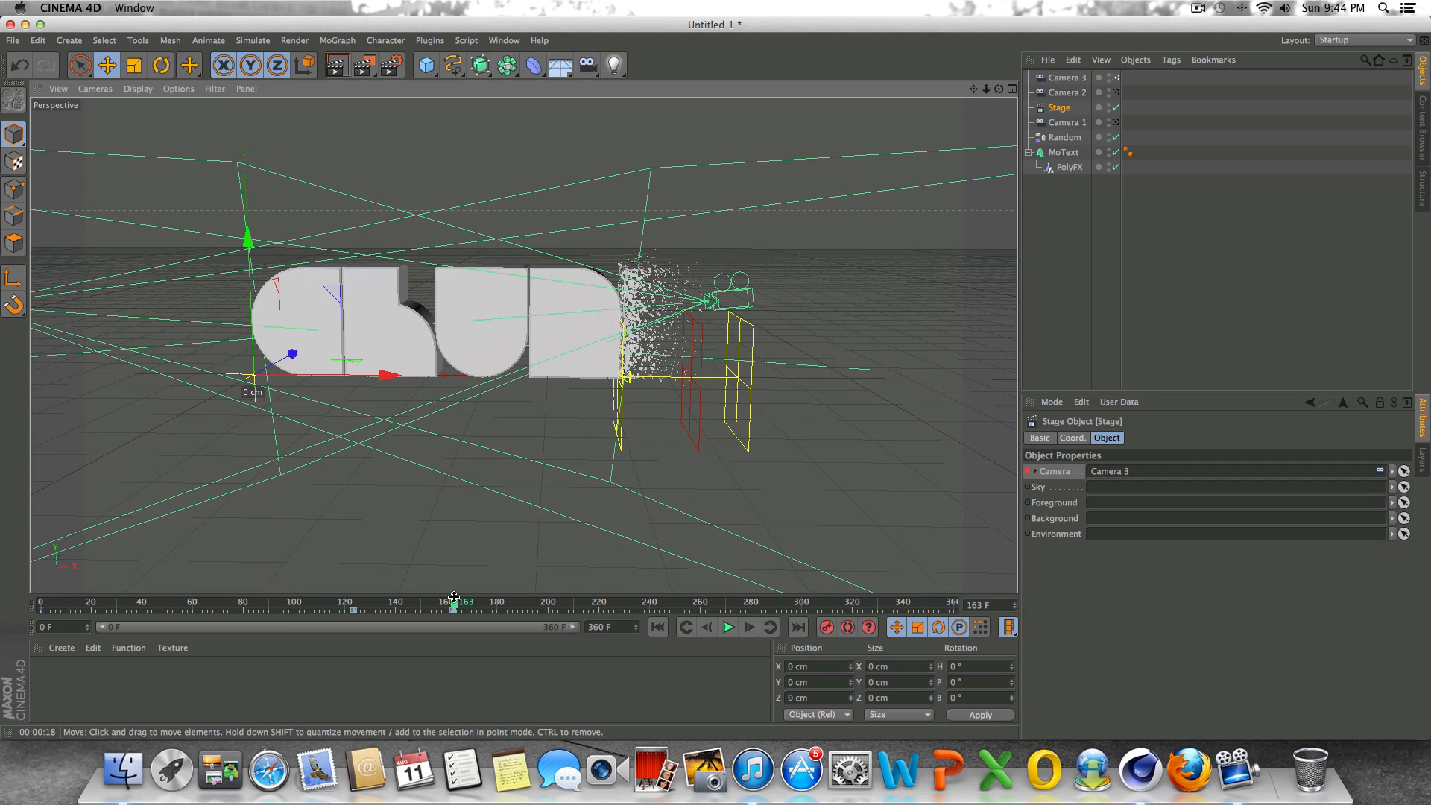
{"action": "left_click_drag", "start_coordinate": [454, 605], "coordinate": [680, 565]}
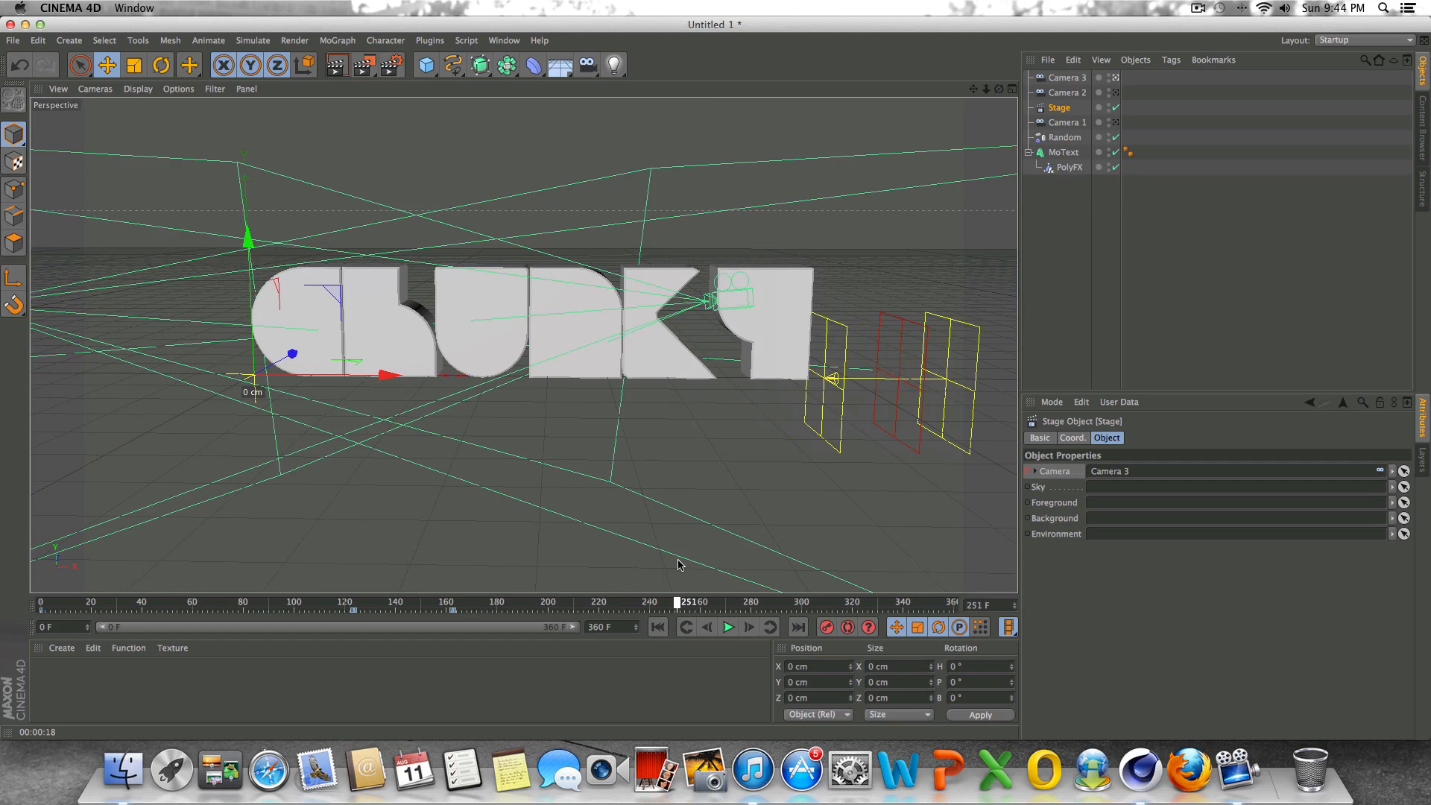
{"action": "left_click_drag", "start_coordinate": [973, 90], "coordinate": [975, 97]}
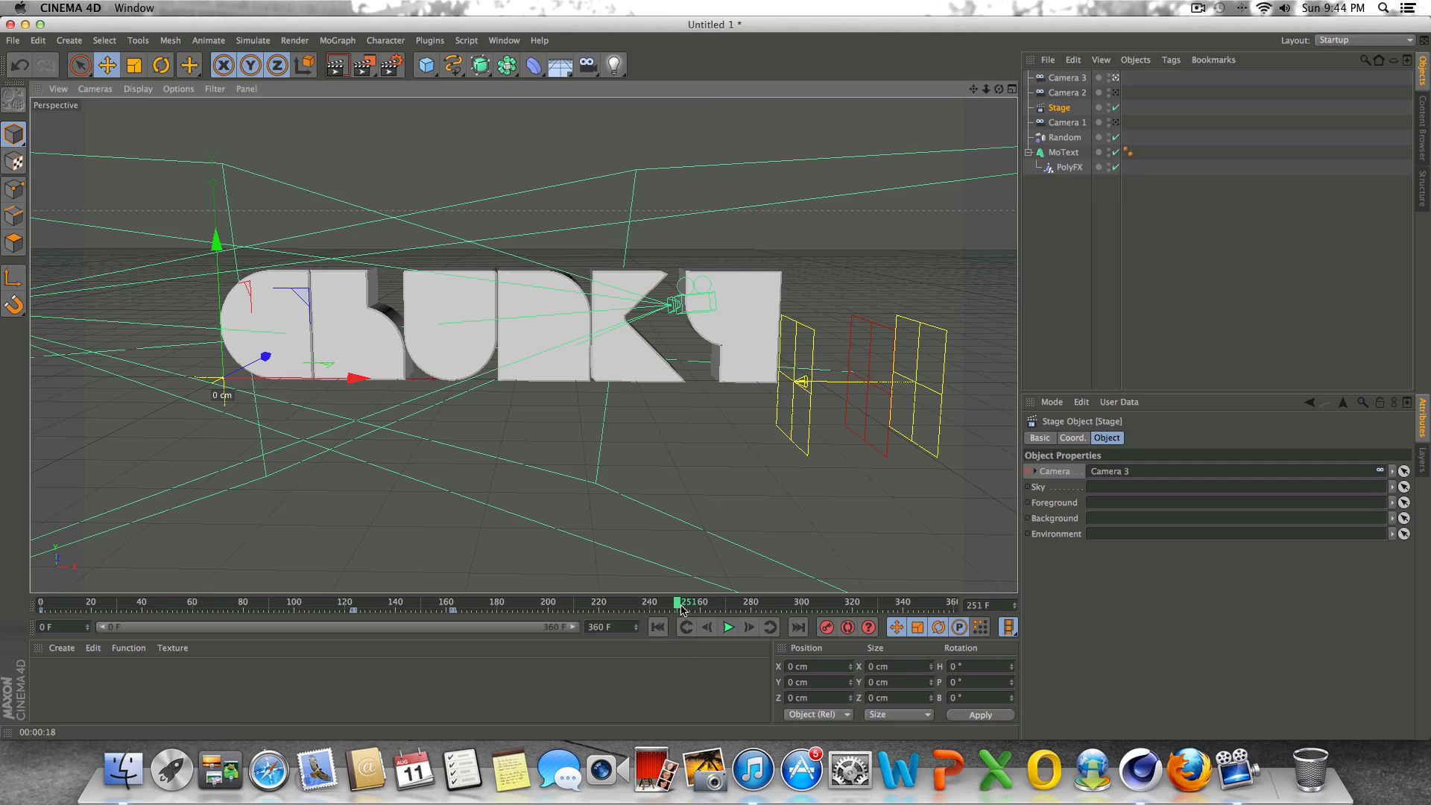
Play the animation through the camera cuts to check the switching between the three cameras.
{"action": "left_click_drag", "start_coordinate": [680, 610], "coordinate": [953, 605]}
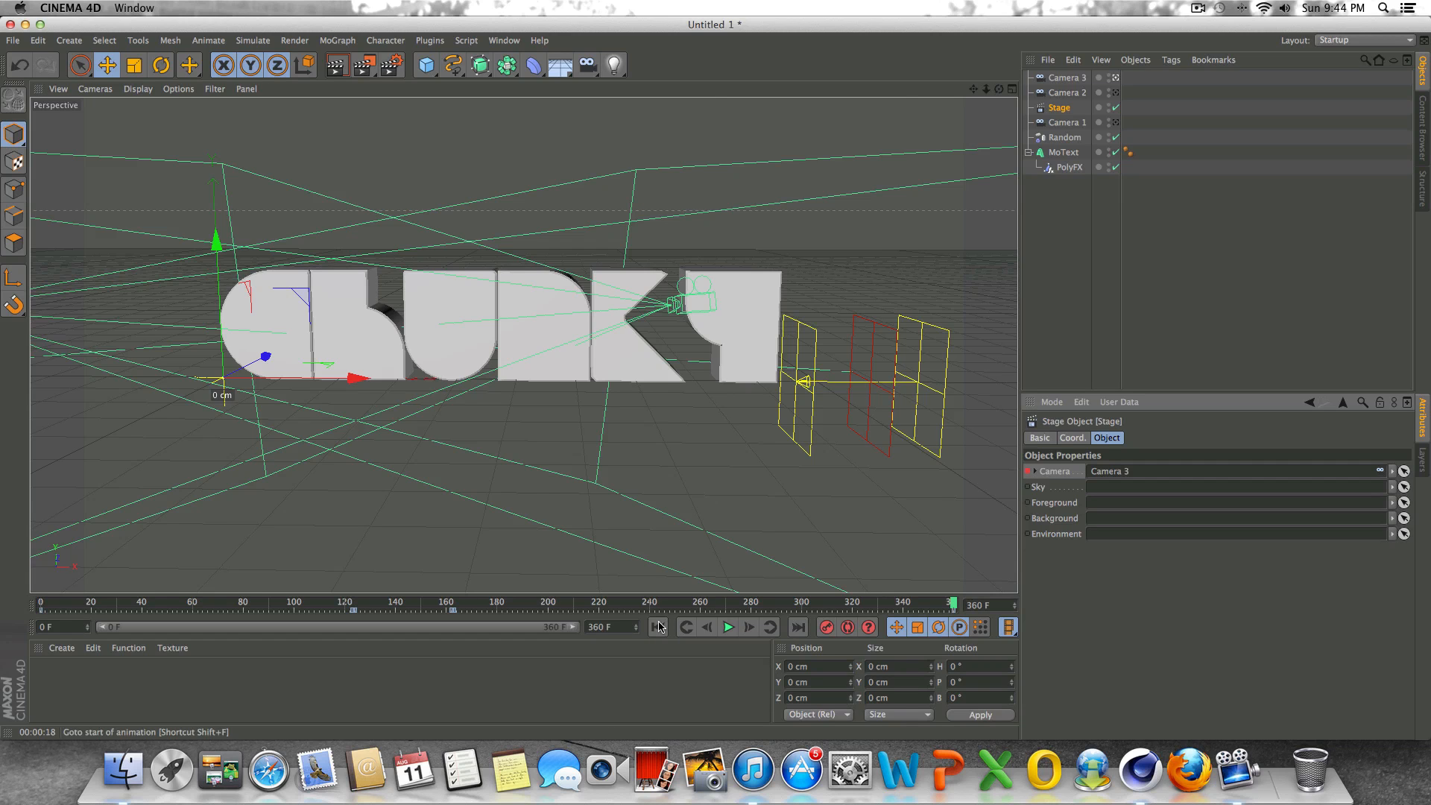
{"action": "left_click", "coordinate": [729, 627]}
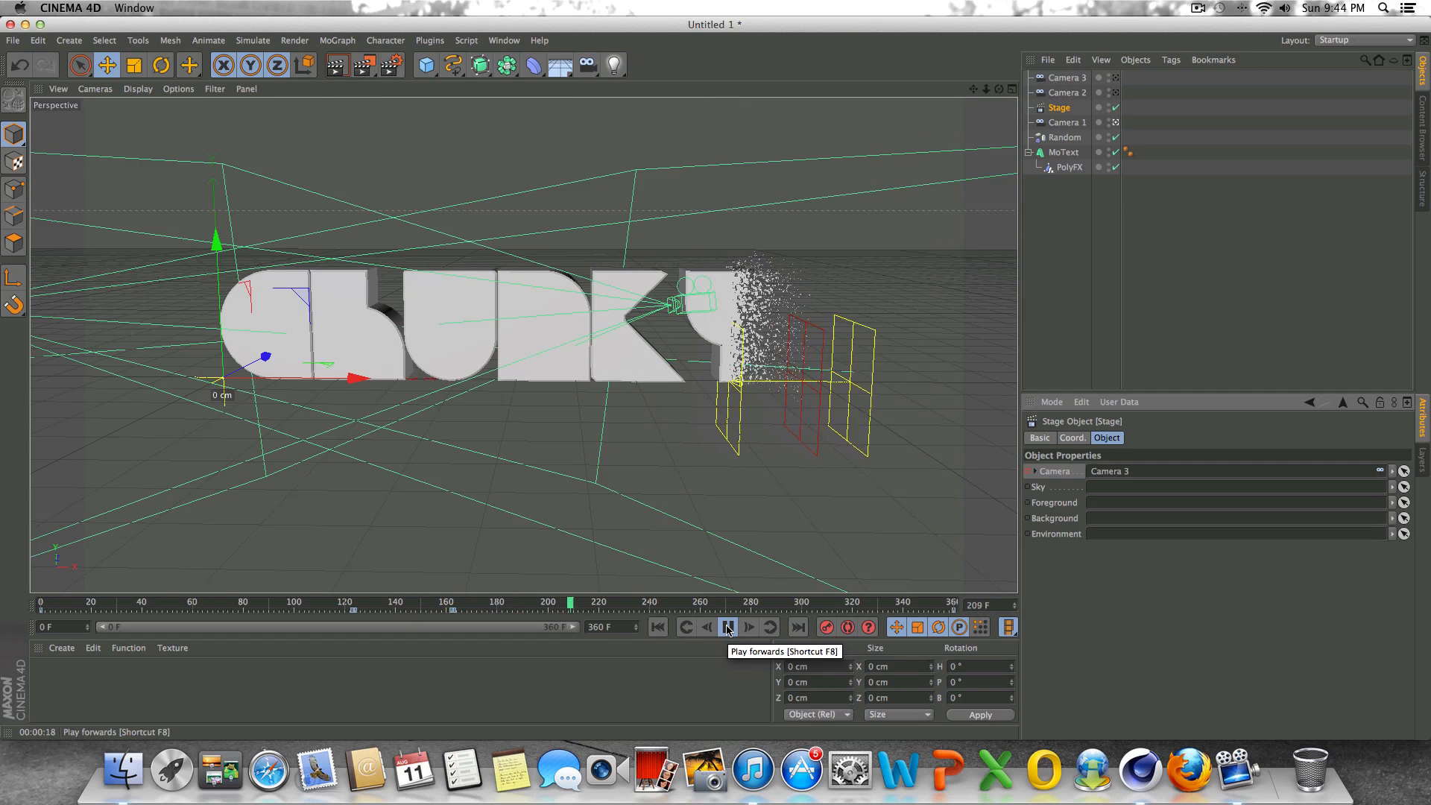
{"action": "left_click", "coordinate": [728, 628]}
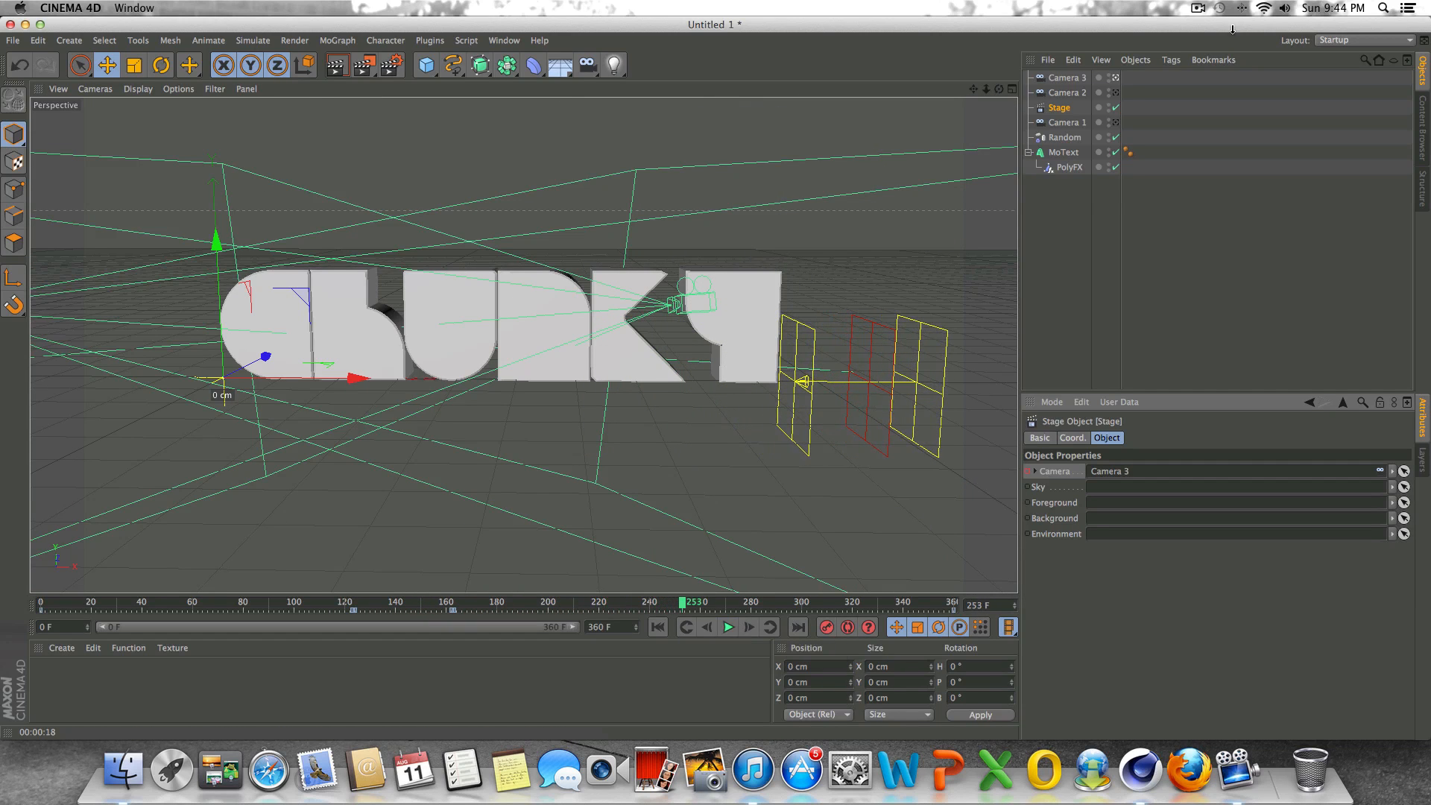
Temporarily disable the Stage object and leave Camera 3 to orbit the scene freely, and turn the Stage back on.
{"action": "left_click", "coordinate": [1116, 107]}
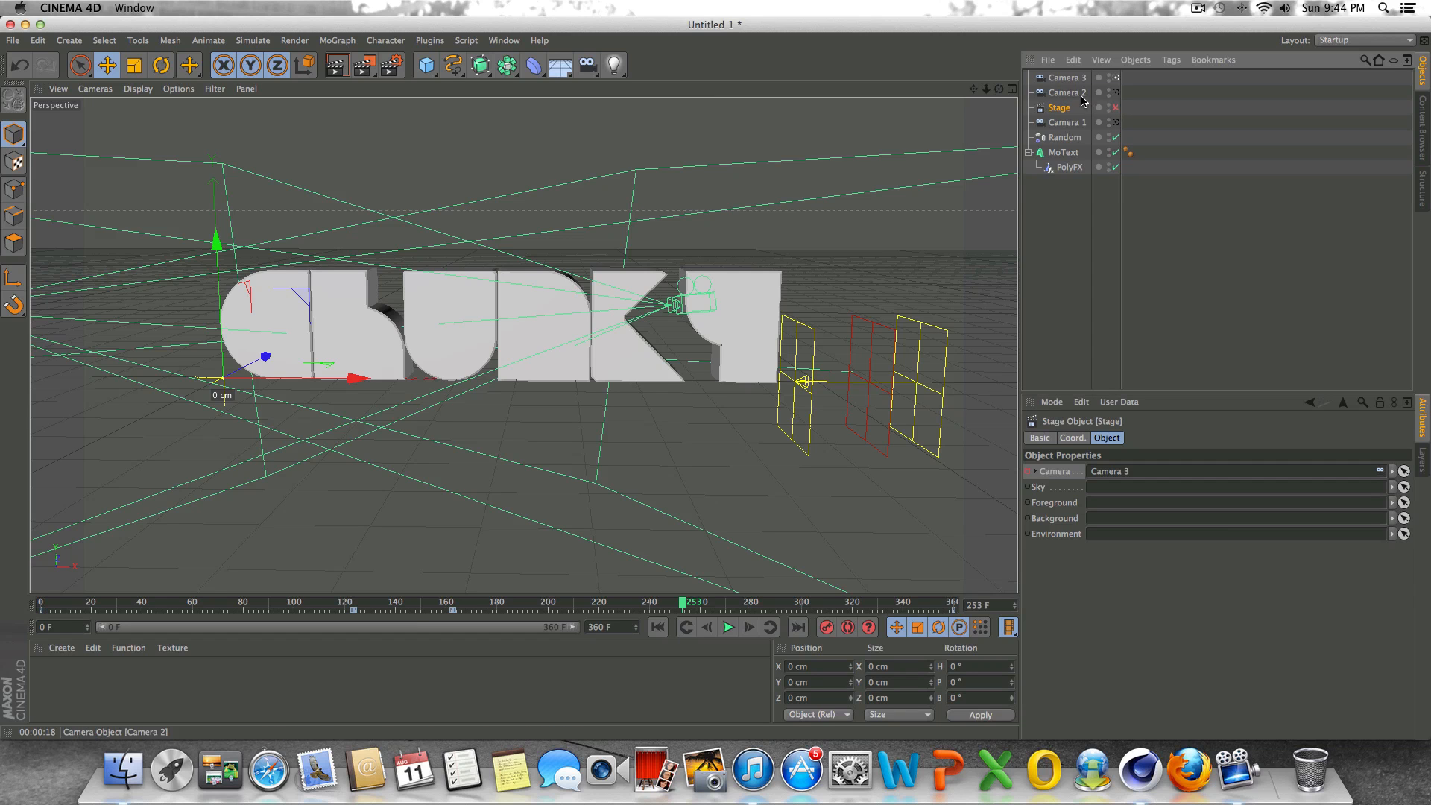
{"action": "left_click", "coordinate": [1116, 79]}
{"action": "left_click_drag", "start_coordinate": [1000, 89], "coordinate": [1080, 98]}
{"action": "left_click", "coordinate": [1116, 108]}
{"action": "left_click", "coordinate": [1116, 107]}
{"action": "left_click", "coordinate": [1117, 78]}
{"action": "left_click_drag", "start_coordinate": [998, 89], "coordinate": [1259, 84]}
{"action": "left_click", "coordinate": [1116, 108]}
Add a Protection tag to Camera 3 to lock its position, scale and rotation.
{"action": "left_click", "coordinate": [1062, 76]}
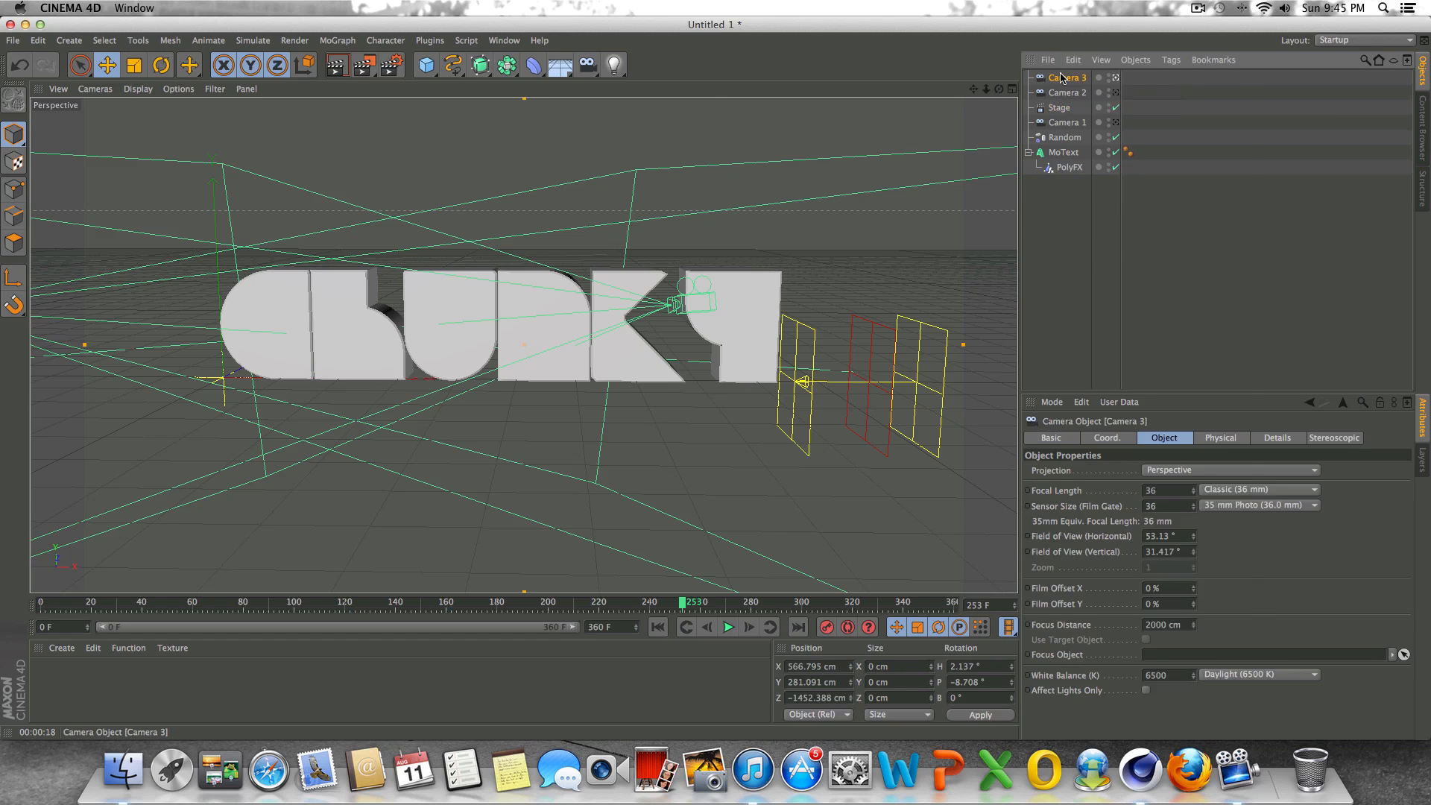
{"action": "right_click", "coordinate": [1062, 76]}
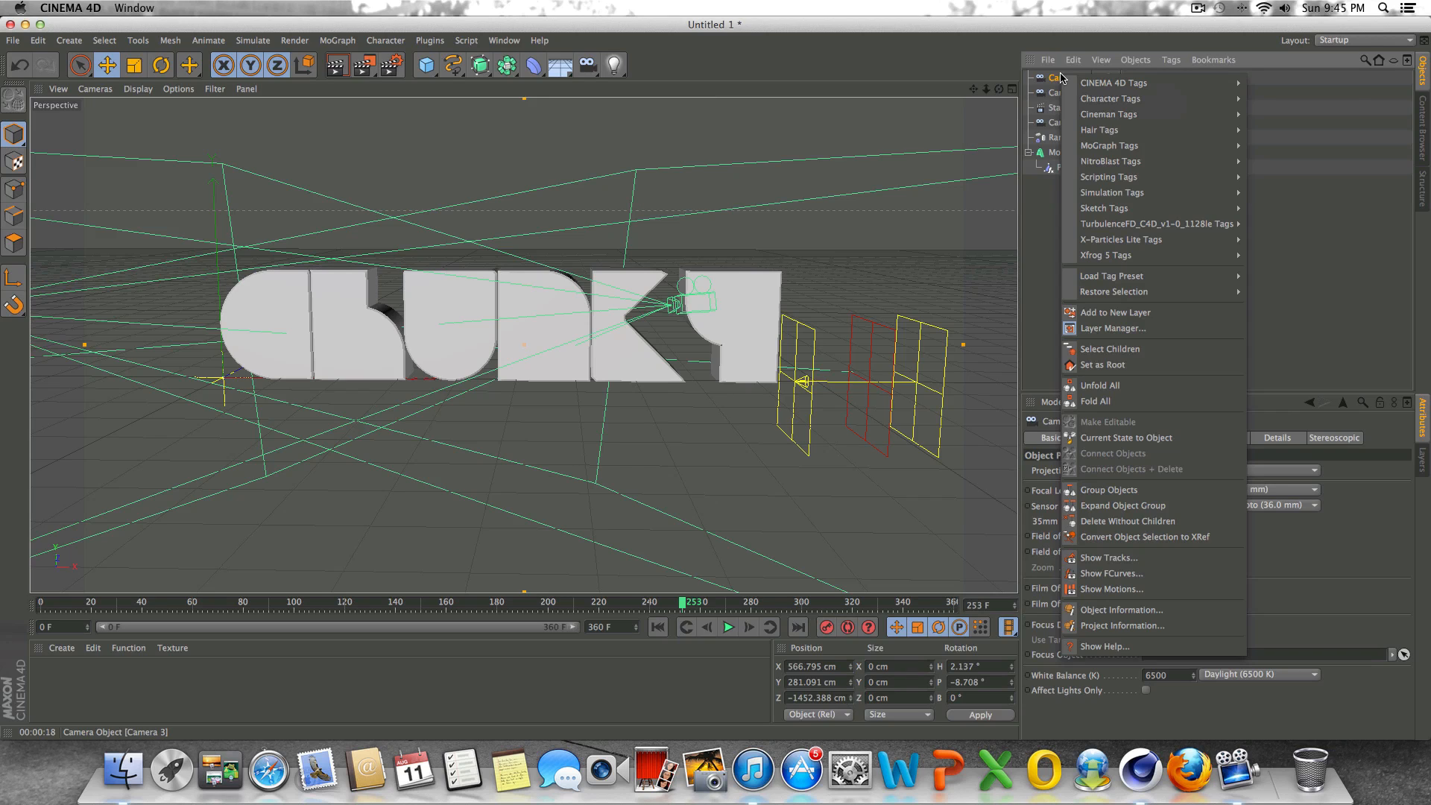
{"action": "mouse_move", "coordinate": [1081, 83]}
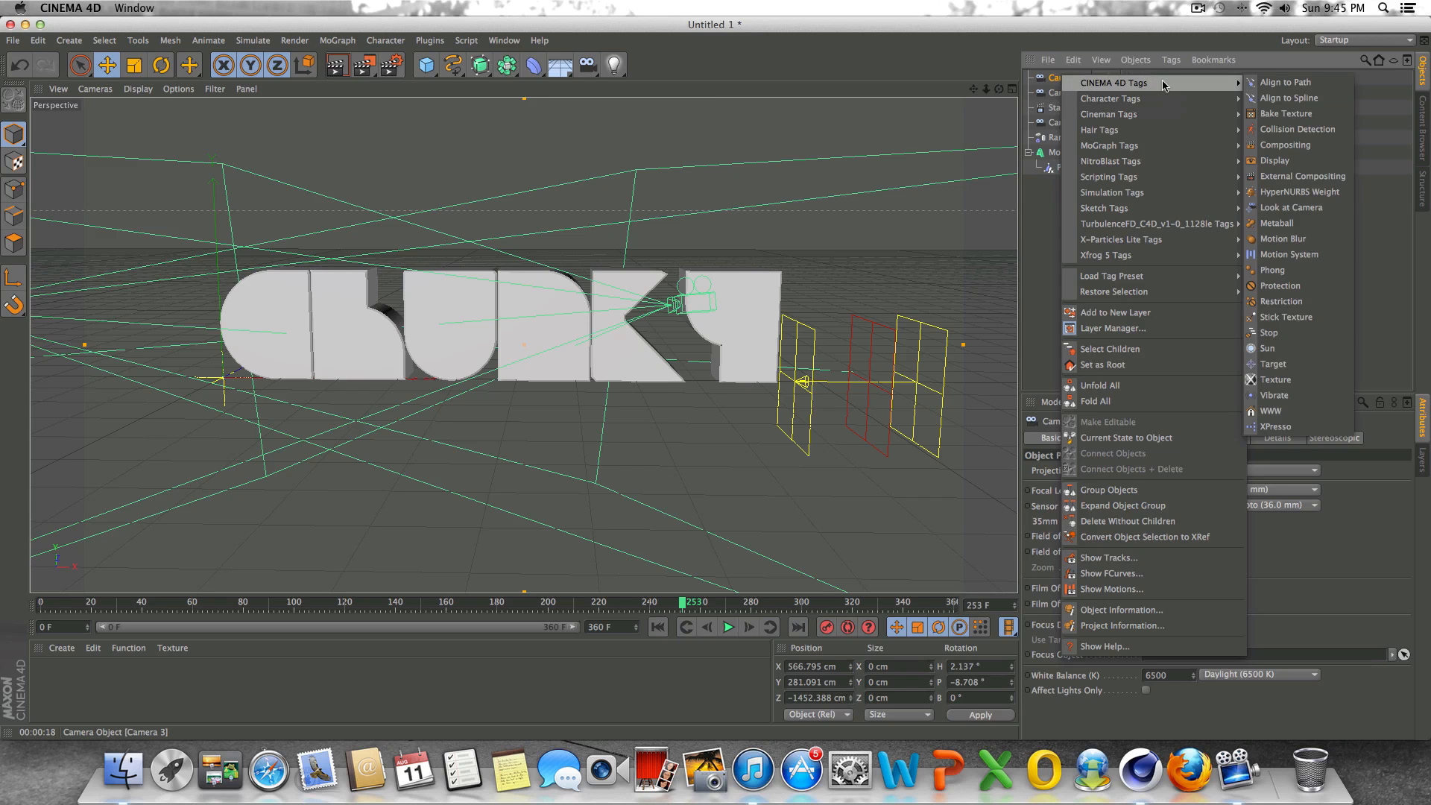
{"action": "left_click", "coordinate": [1281, 286]}
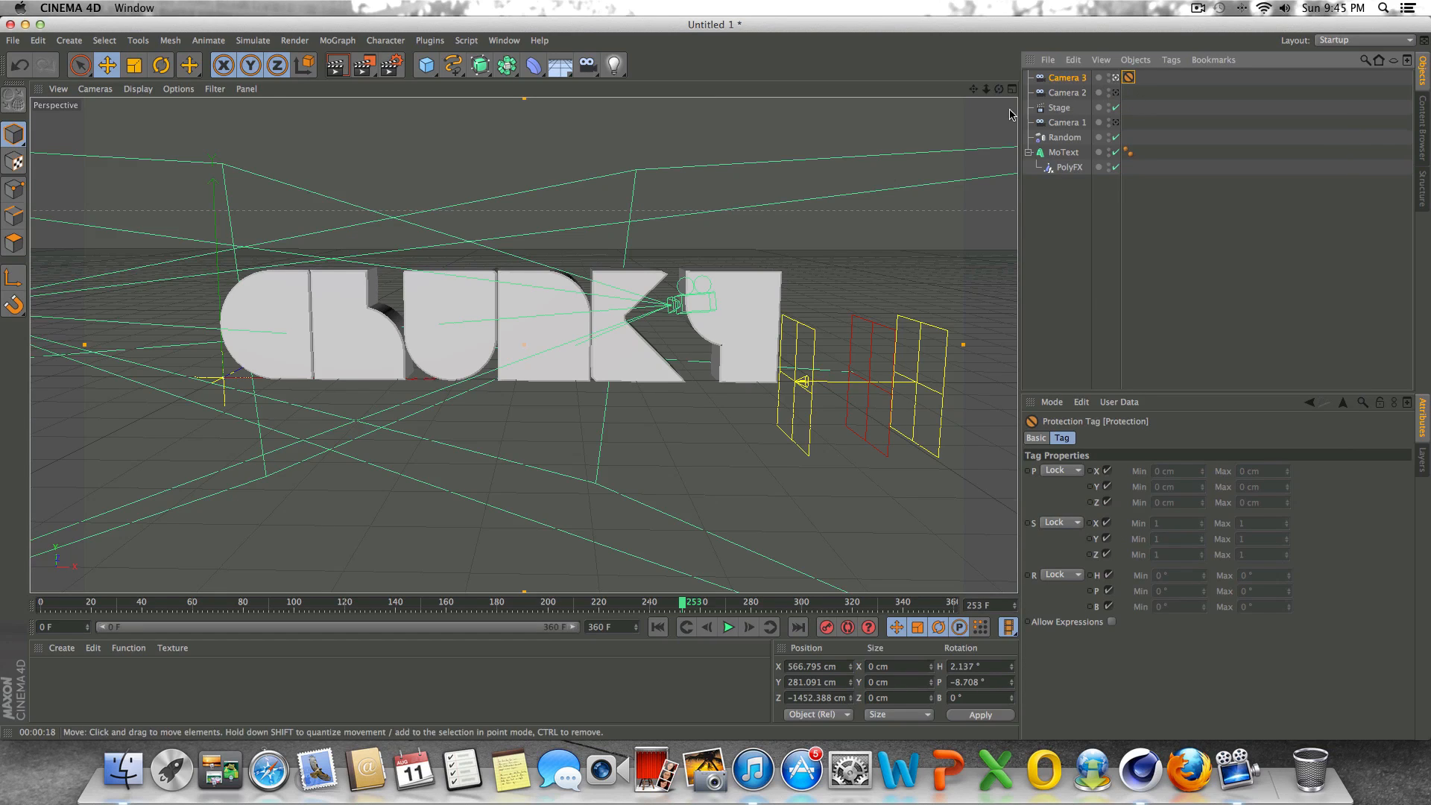
Test Camera 3's lock by trying to pan it, and briefly disable the Stage to orbit outside the camera.
{"action": "left_click", "coordinate": [974, 89]}
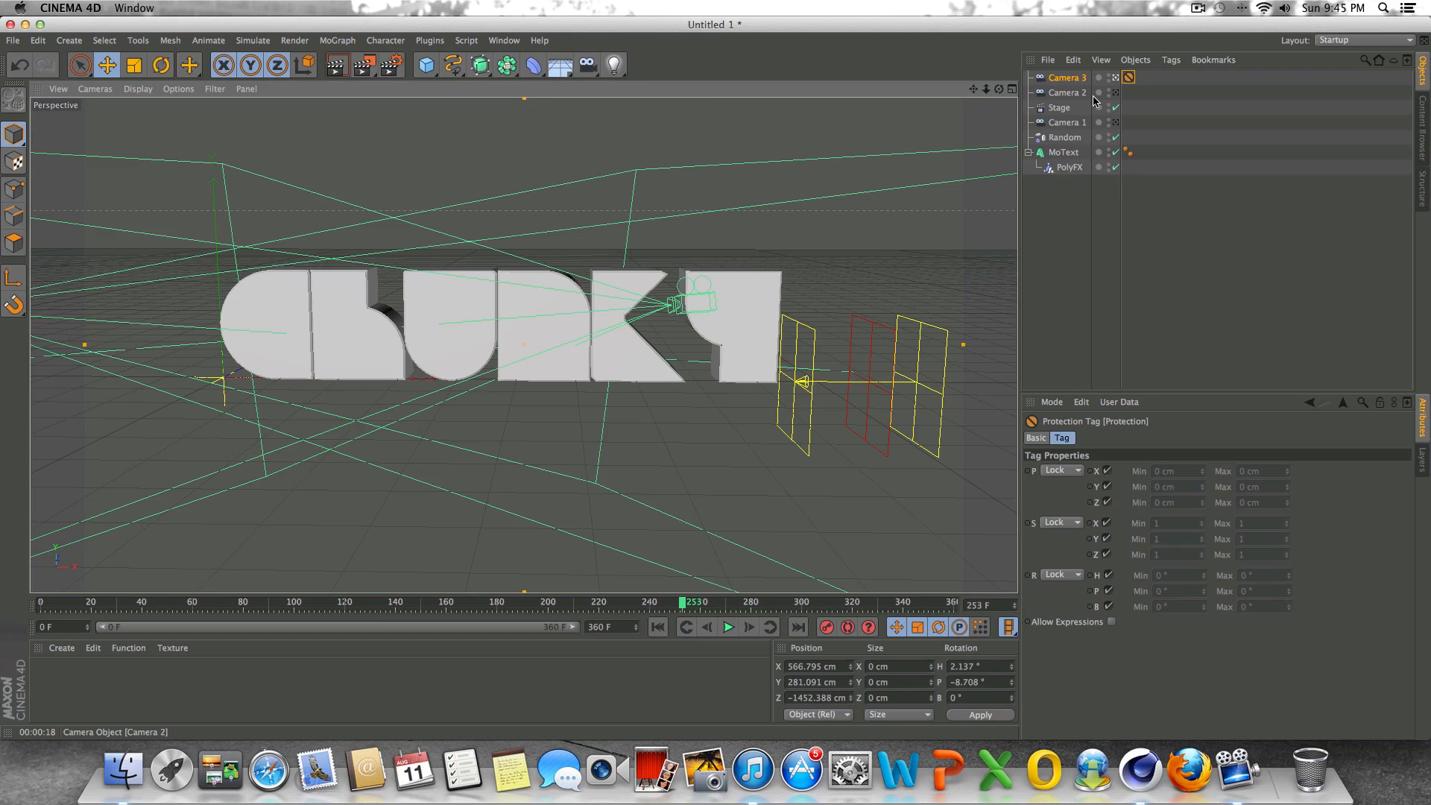
{"action": "left_click", "coordinate": [1116, 107]}
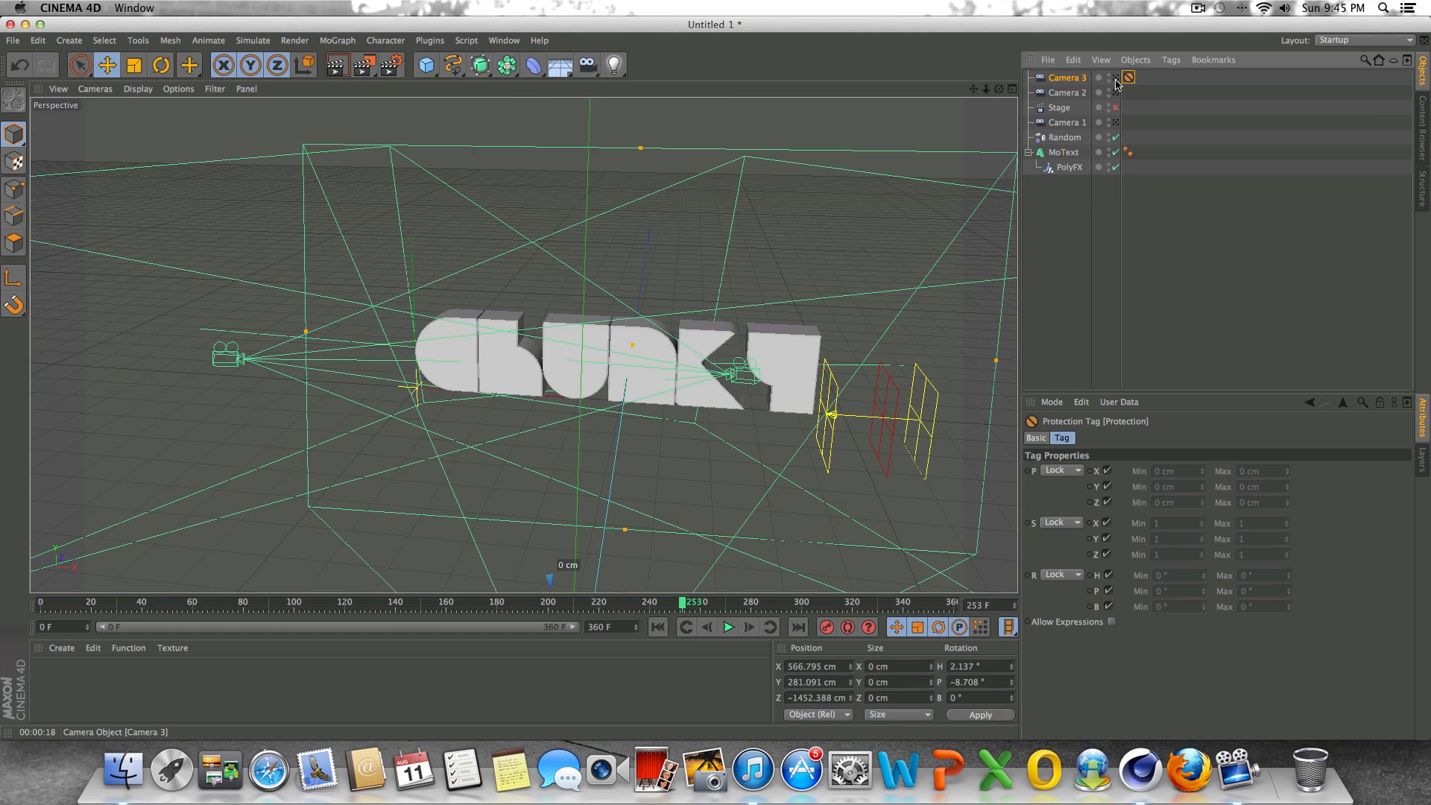
{"action": "mouse_move", "coordinate": [999, 89]}
{"action": "left_mouse_down"}
{"action": "mouse_move", "coordinate": [976, 106]}
{"action": "mouse_move", "coordinate": [1015, 69]}
{"action": "mouse_move", "coordinate": [1000, 90]}
{"action": "left_mouse_up"}
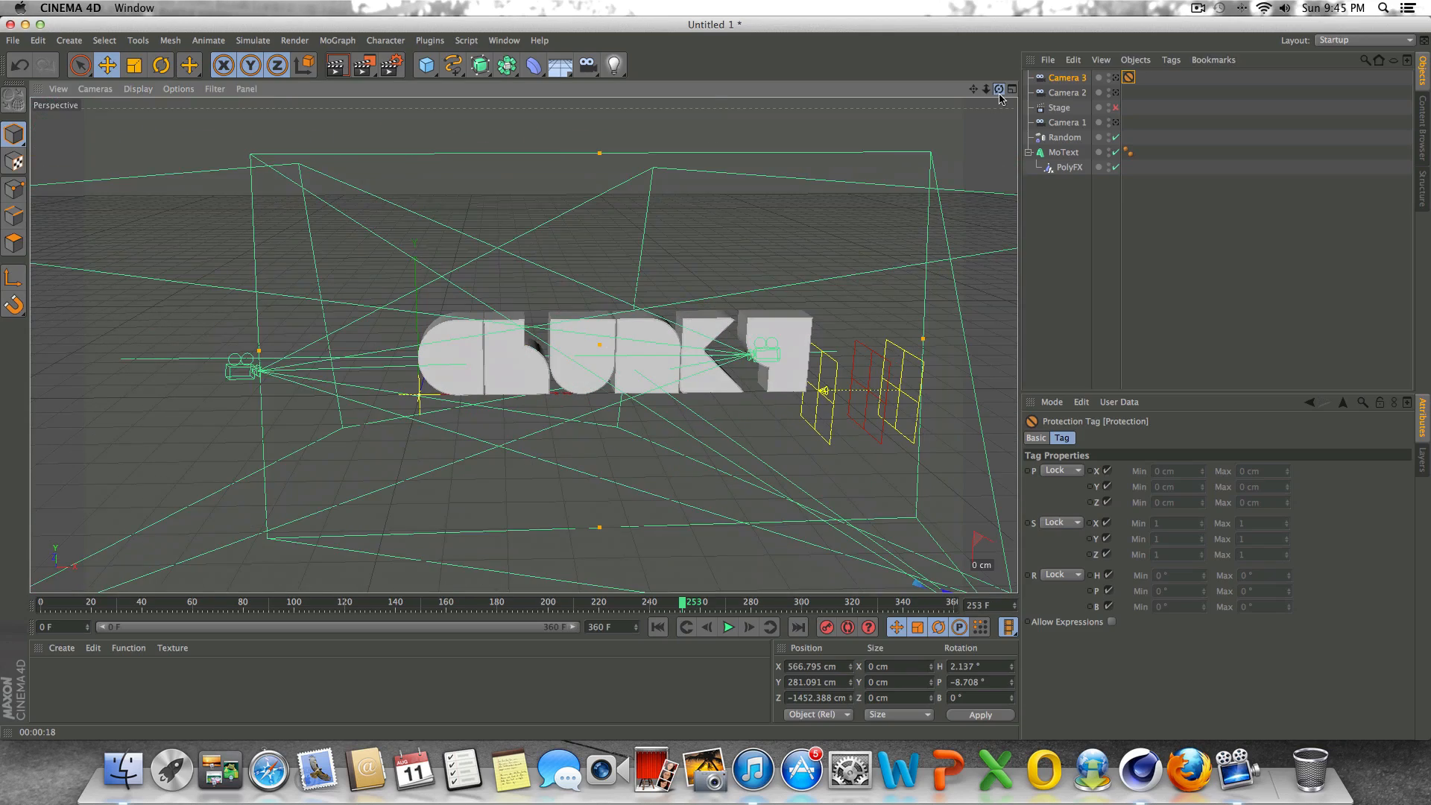
{"action": "left_click", "coordinate": [1116, 107]}
Add Protection tags to Camera 2 and Camera 1 as well.
{"action": "right_click", "coordinate": [1071, 93]}
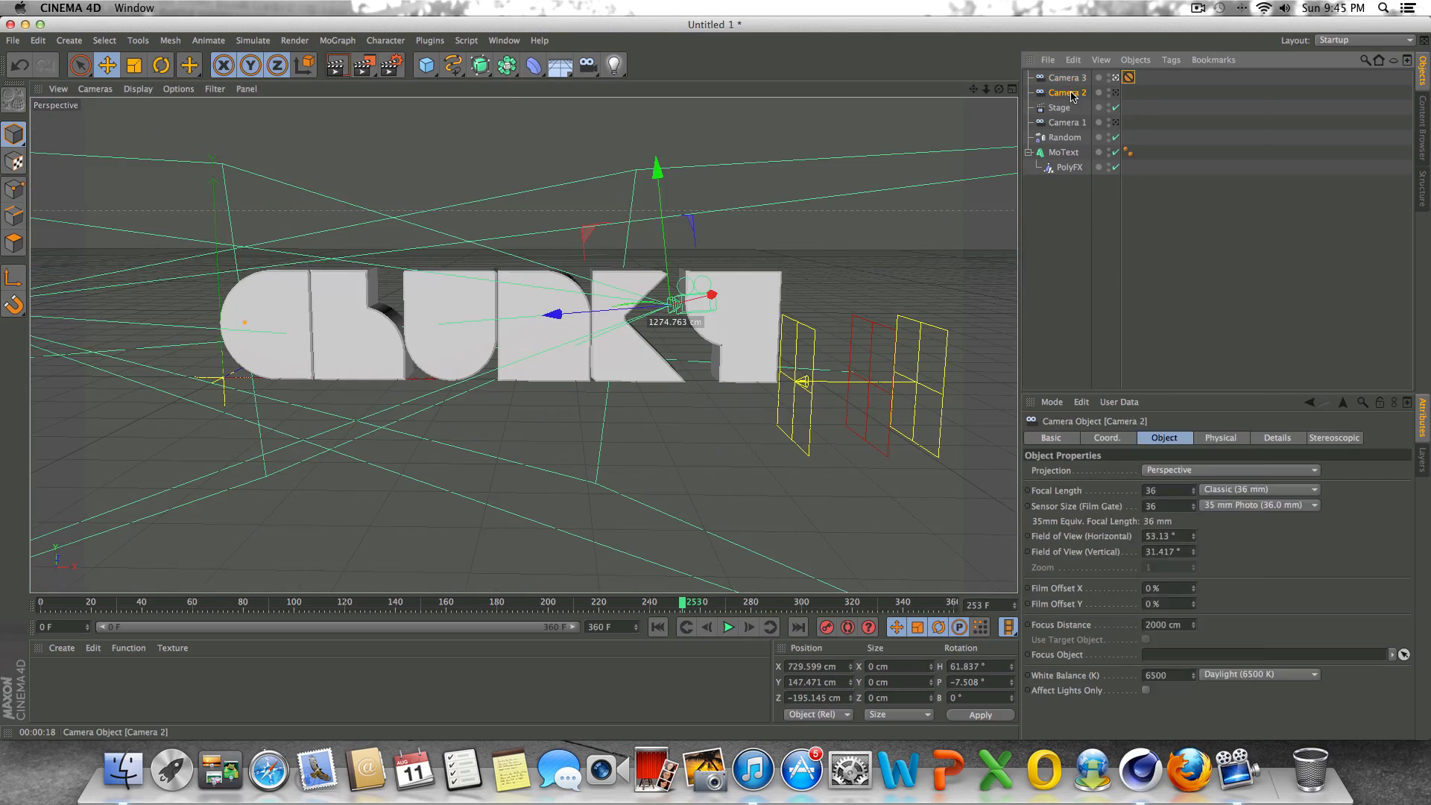
{"action": "mouse_move", "coordinate": [1099, 102]}
{"action": "left_click", "coordinate": [1291, 305]}
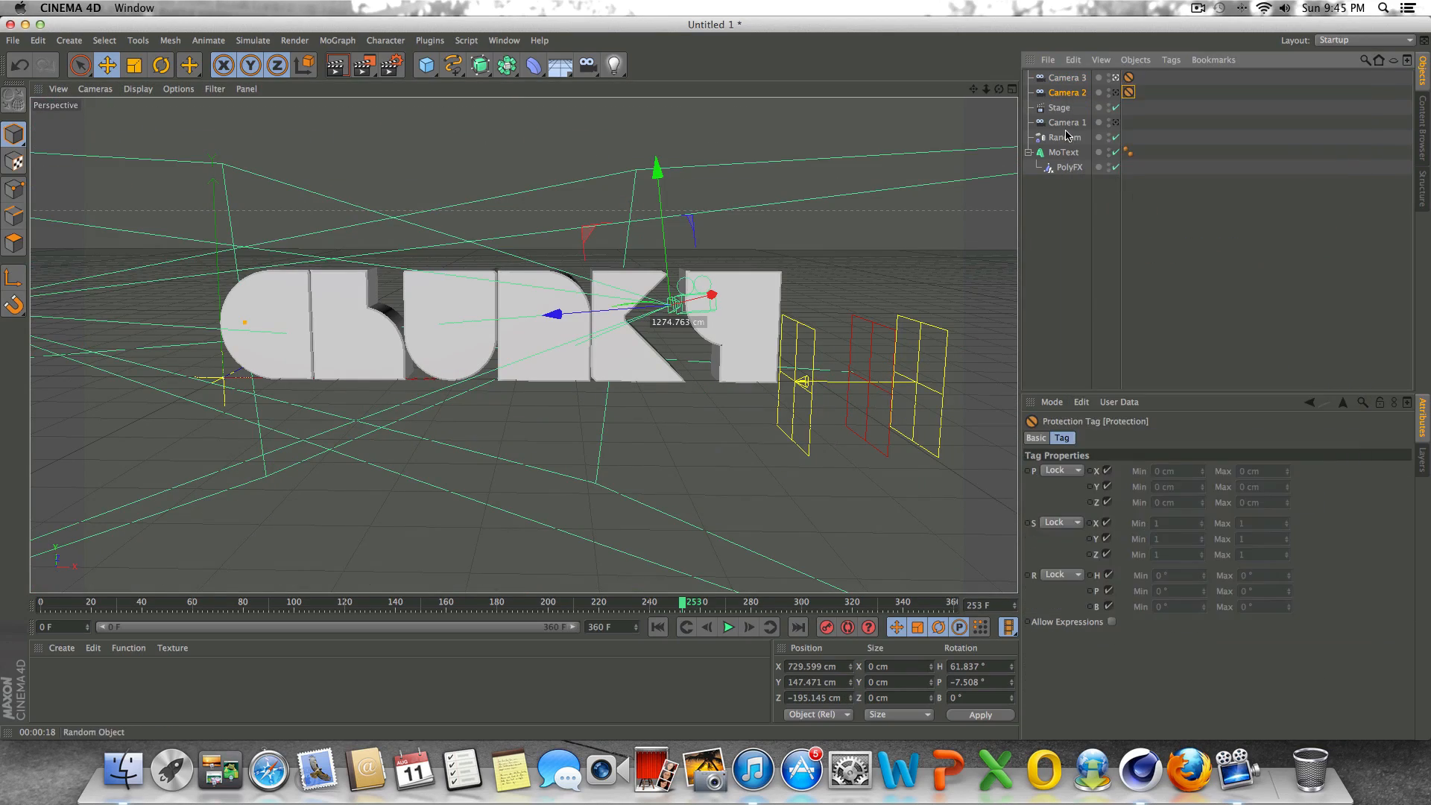
{"action": "right_click", "coordinate": [1068, 126]}
{"action": "mouse_move", "coordinate": [1118, 133]}
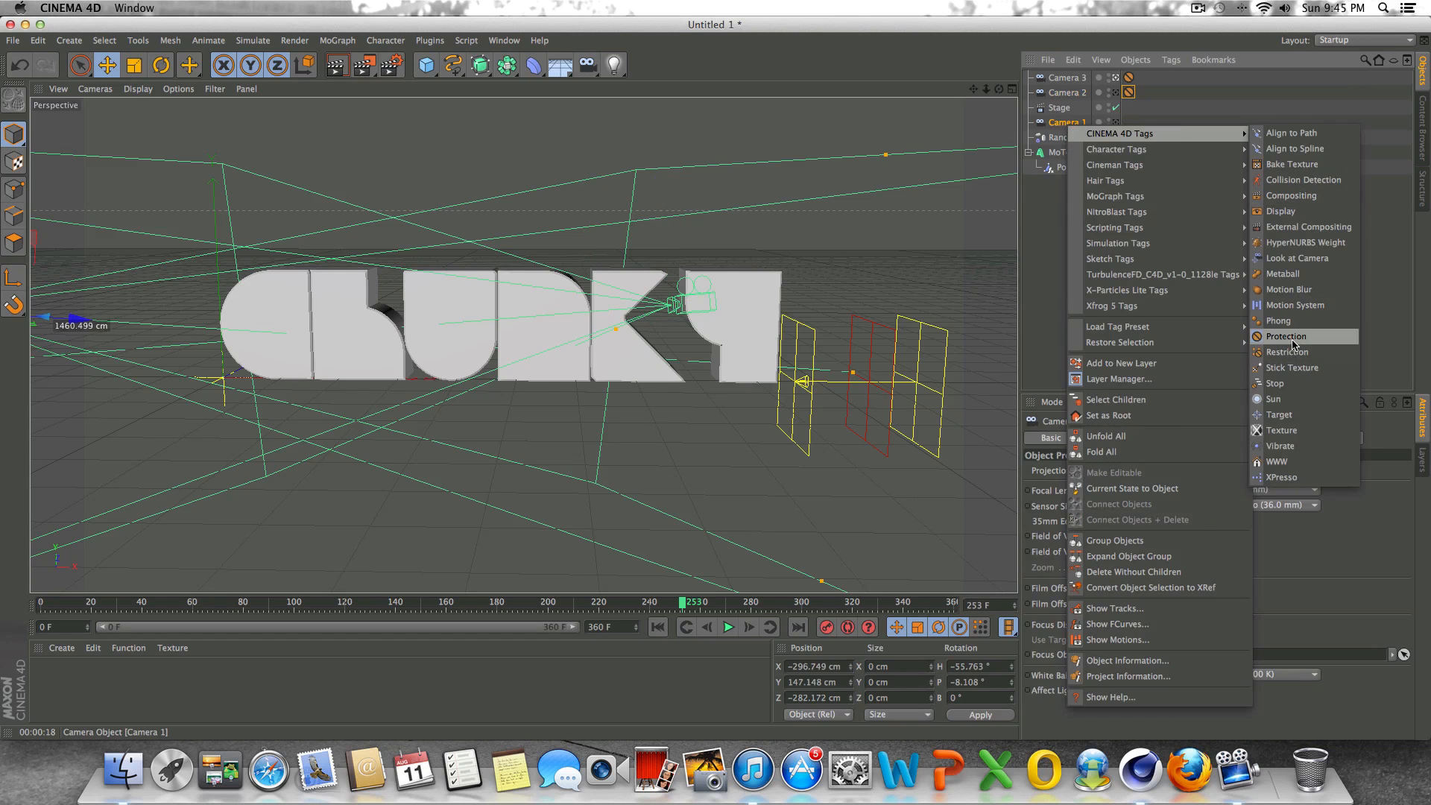
{"action": "left_click", "coordinate": [1292, 337]}
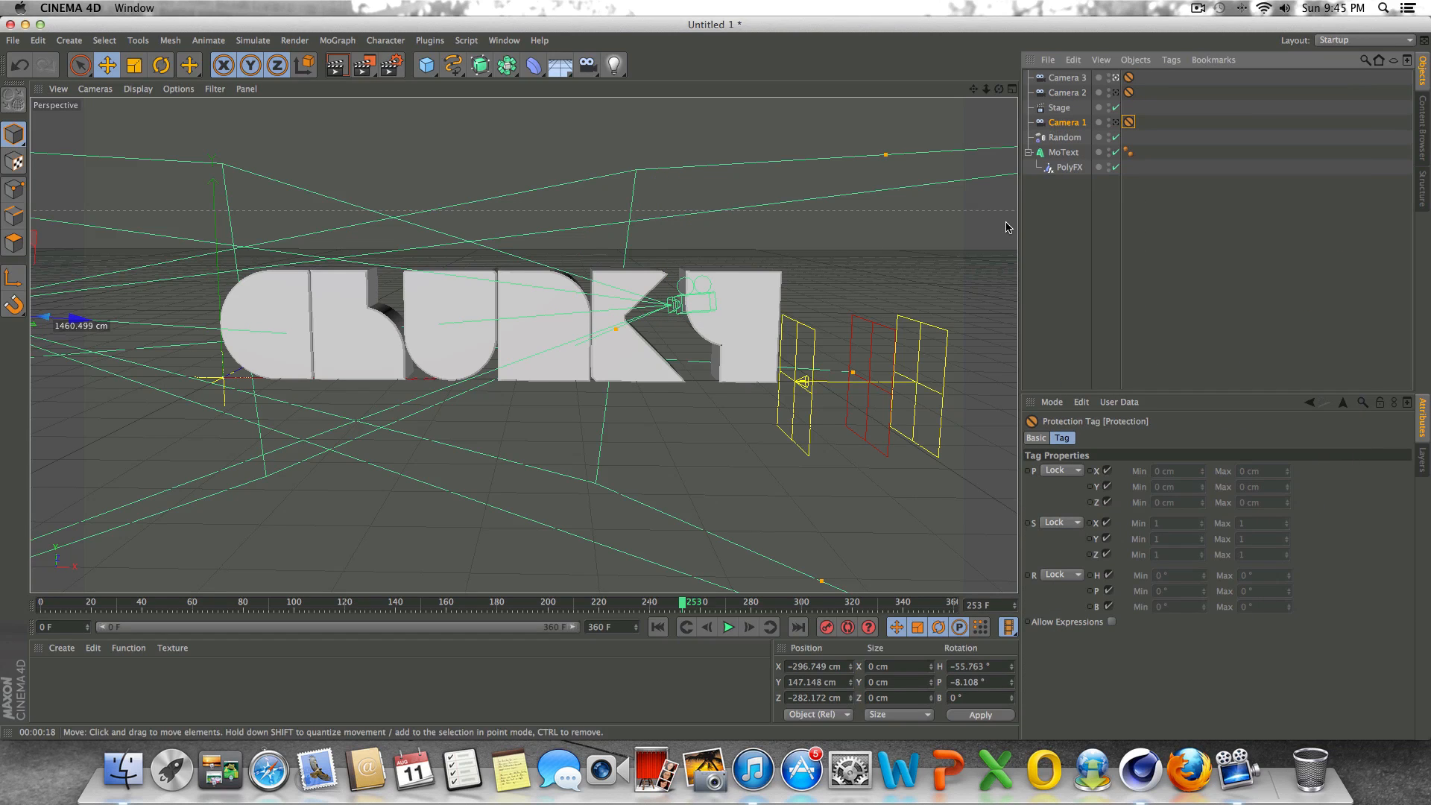
Play the animation from the start to review the locked camera cuts, and return to frame 0.
{"action": "left_click", "coordinate": [659, 627]}
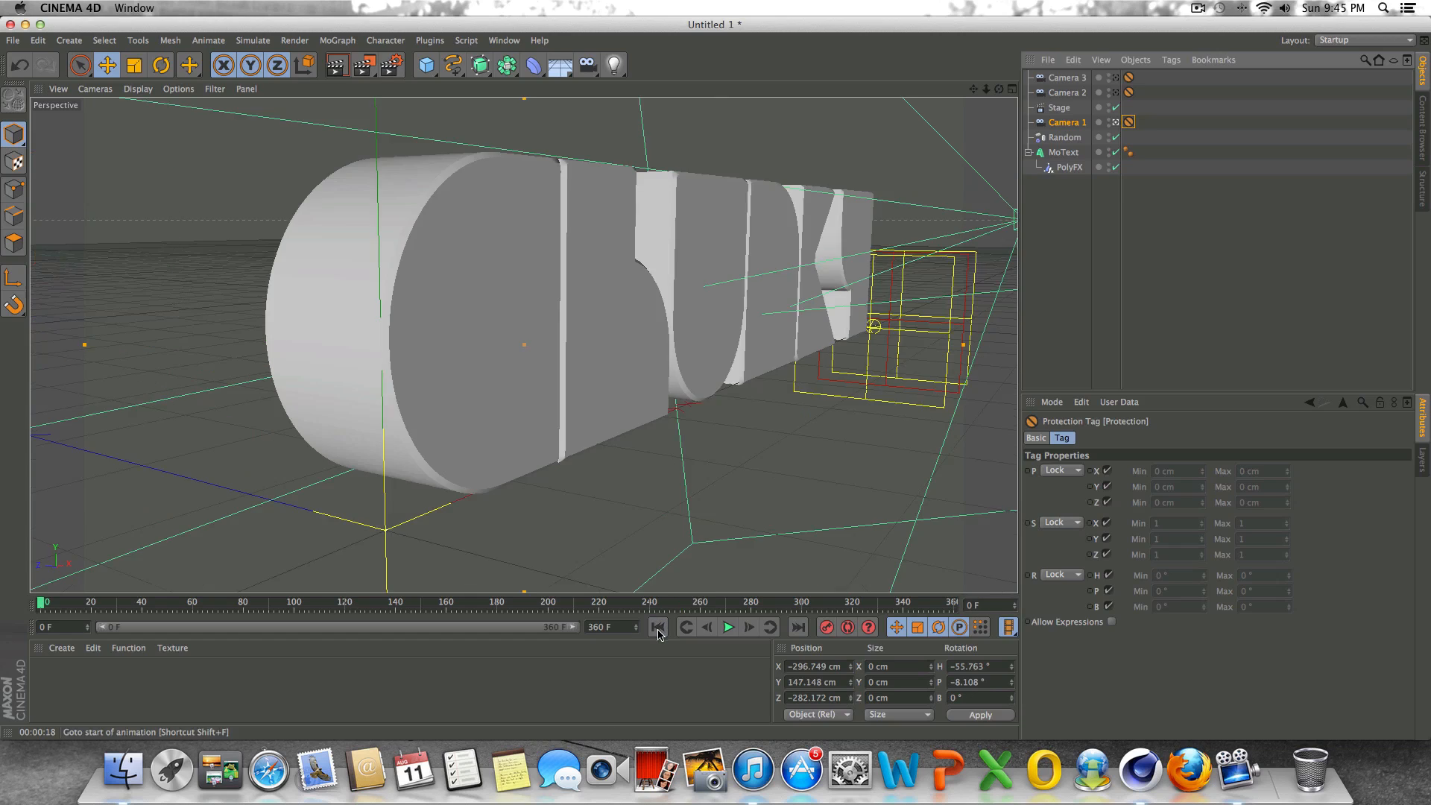
{"action": "left_click", "coordinate": [658, 627]}
{"action": "left_click", "coordinate": [728, 628]}
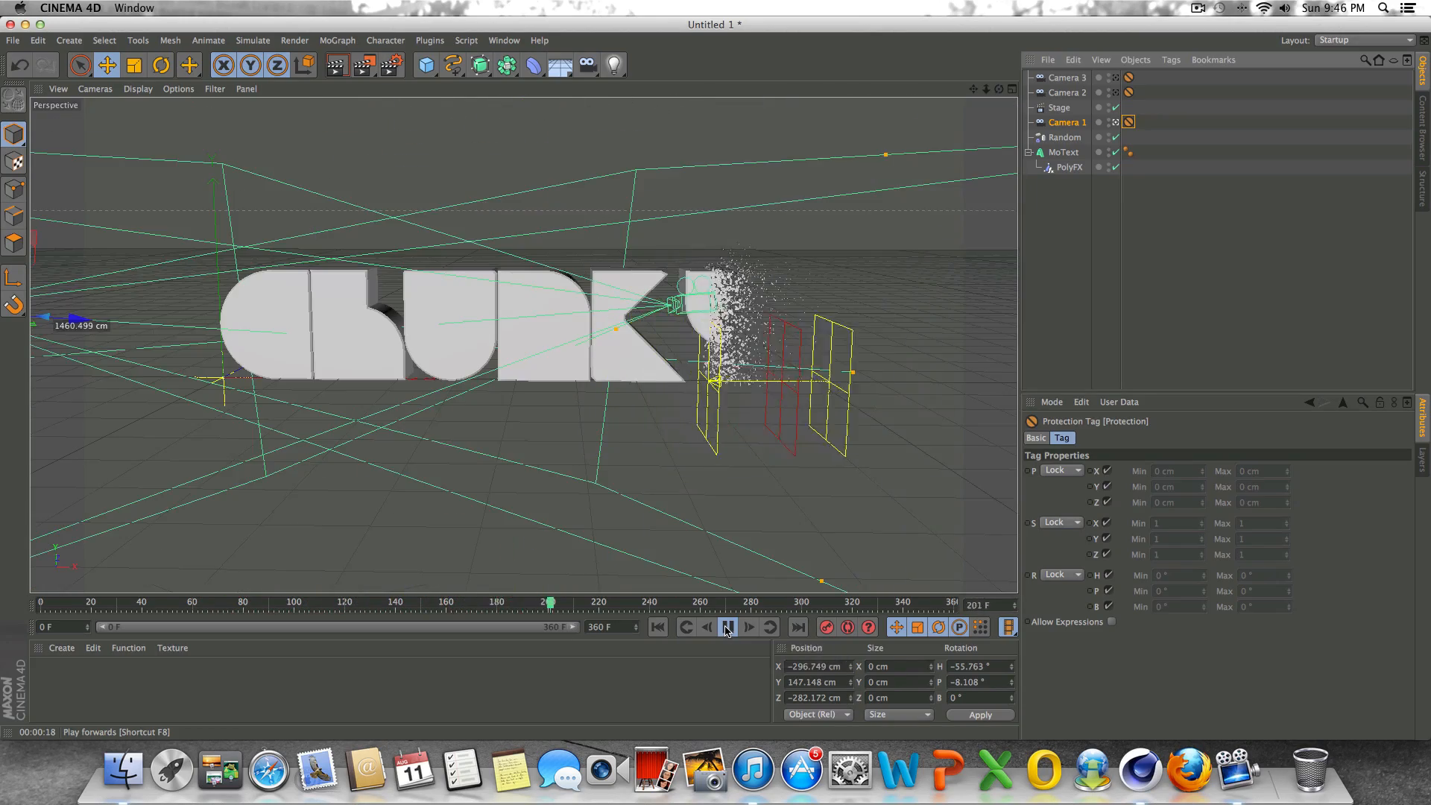
{"action": "left_click", "coordinate": [727, 628]}
{"action": "left_click", "coordinate": [657, 626]}
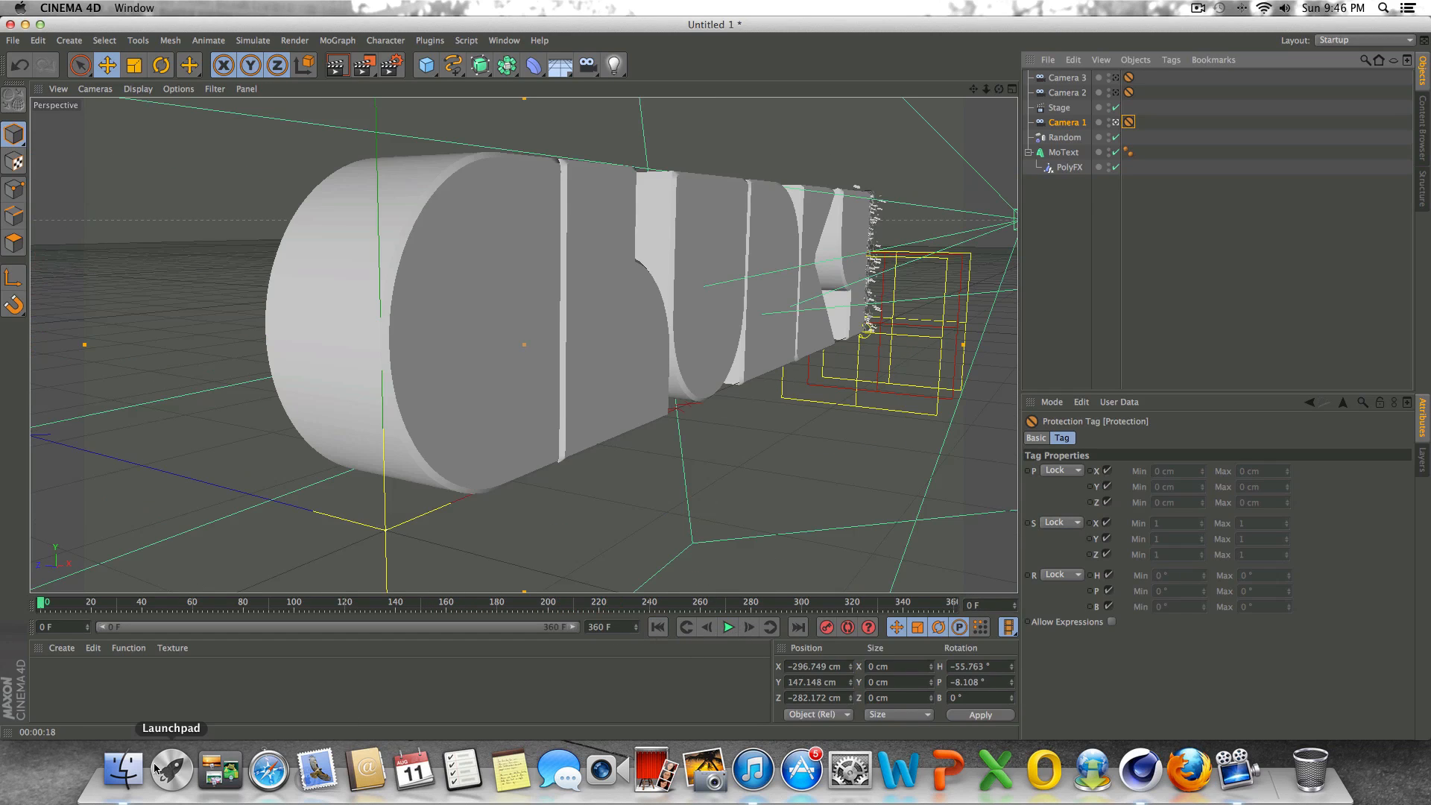
Create a new material and set its color to pure white (RGB 255, 255, 255).
{"action": "double_click", "coordinate": [63, 687]}
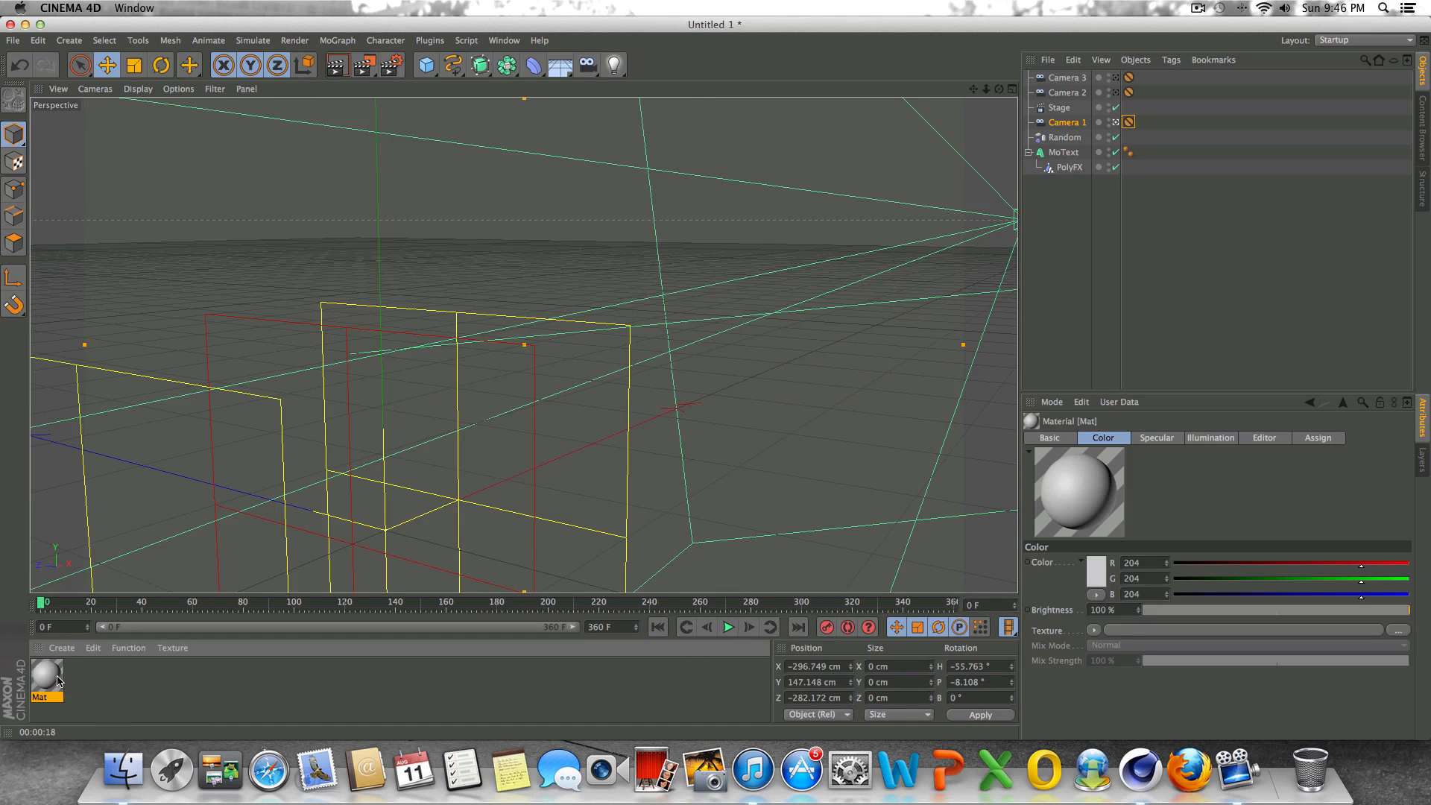
{"action": "double_click", "coordinate": [58, 681]}
{"action": "left_click", "coordinate": [412, 182]}
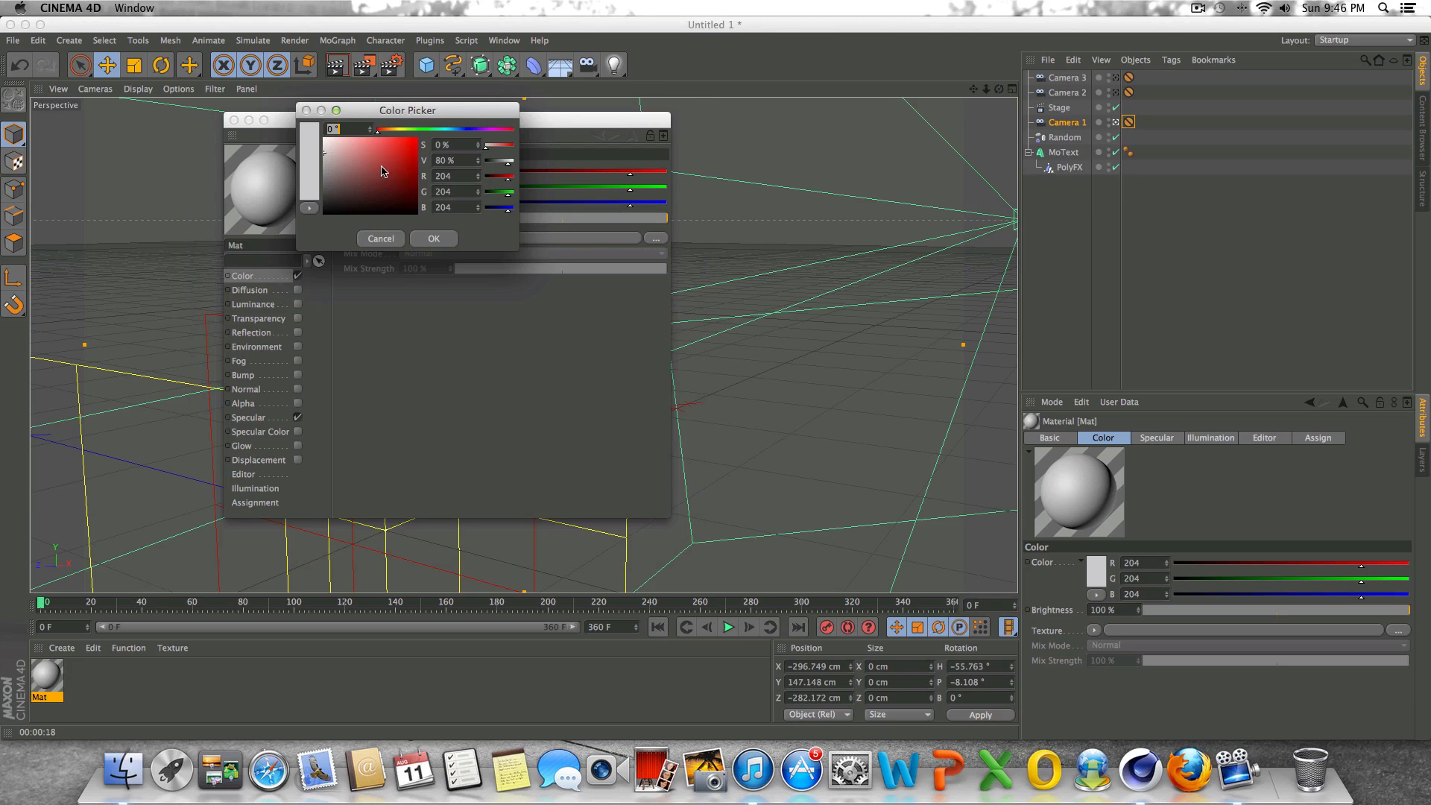
{"action": "left_click_drag", "start_coordinate": [382, 172], "coordinate": [315, 139]}
{"action": "left_click", "coordinate": [426, 237]}
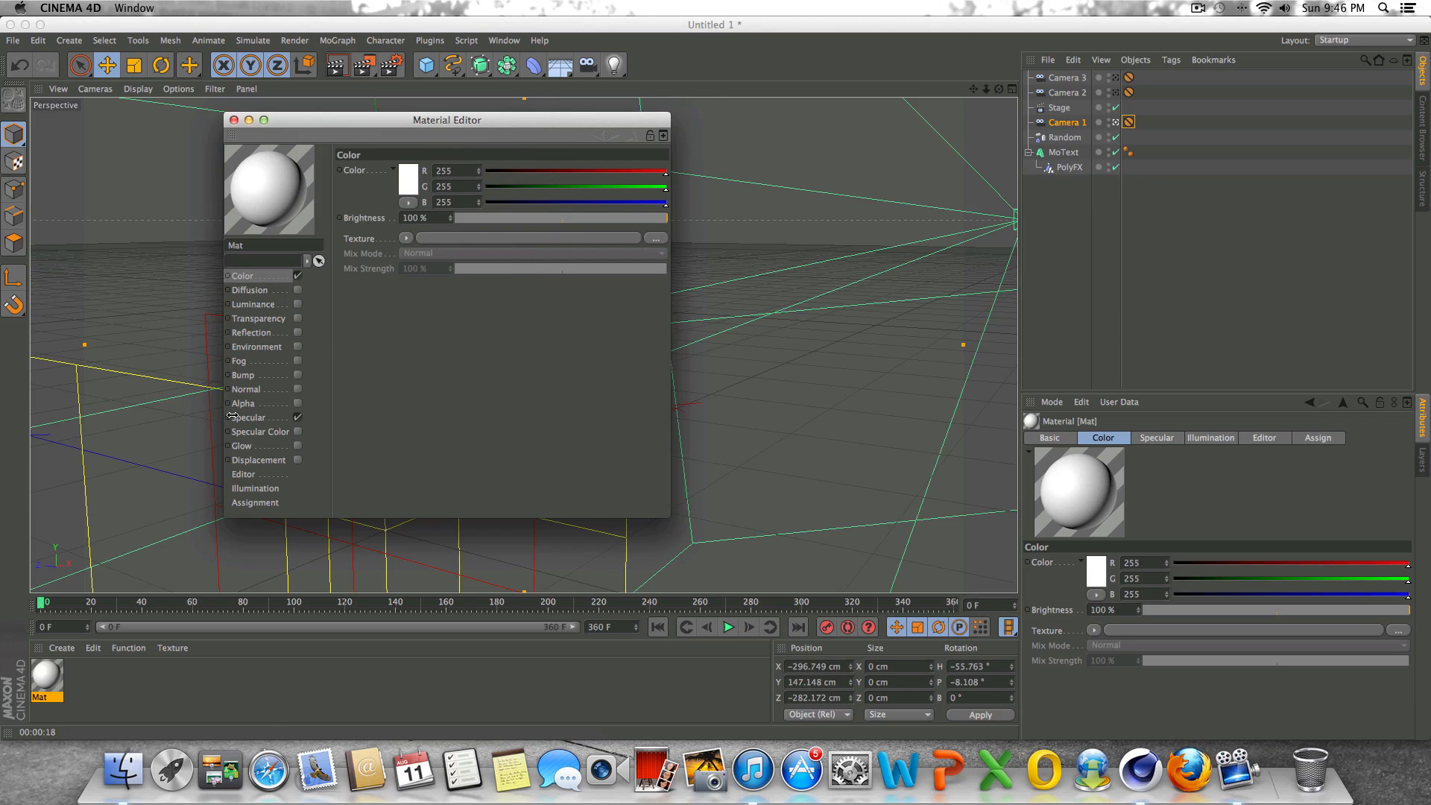
Enable the material's Reflection channel and set its brightness to 20%.
{"action": "left_click", "coordinate": [299, 333]}
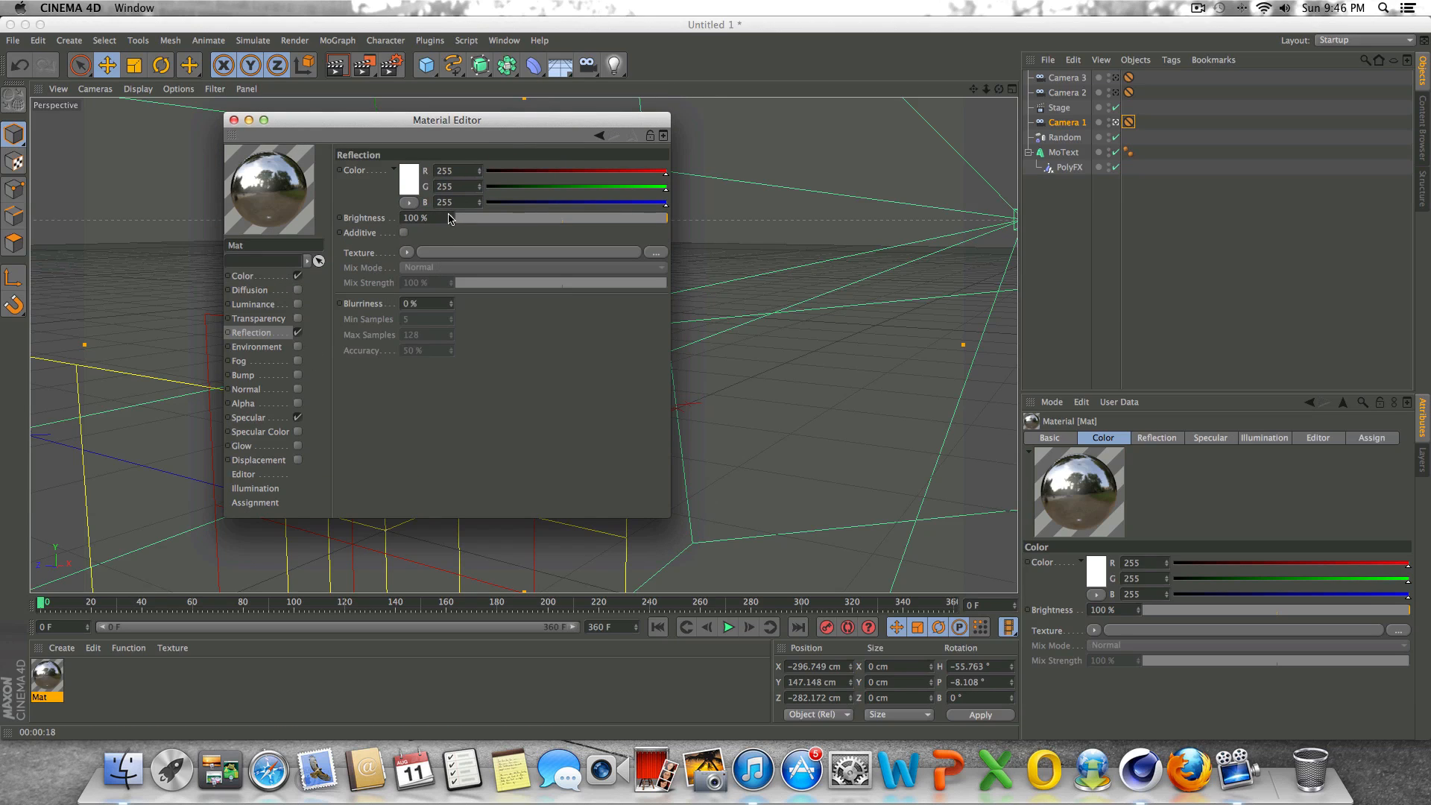
{"action": "type", "text": "20"}
{"action": "key", "text": "Return"}
Load a Fresnel shader as the reflection texture and set its mix strength to 20%.
{"action": "left_click", "coordinate": [406, 252]}
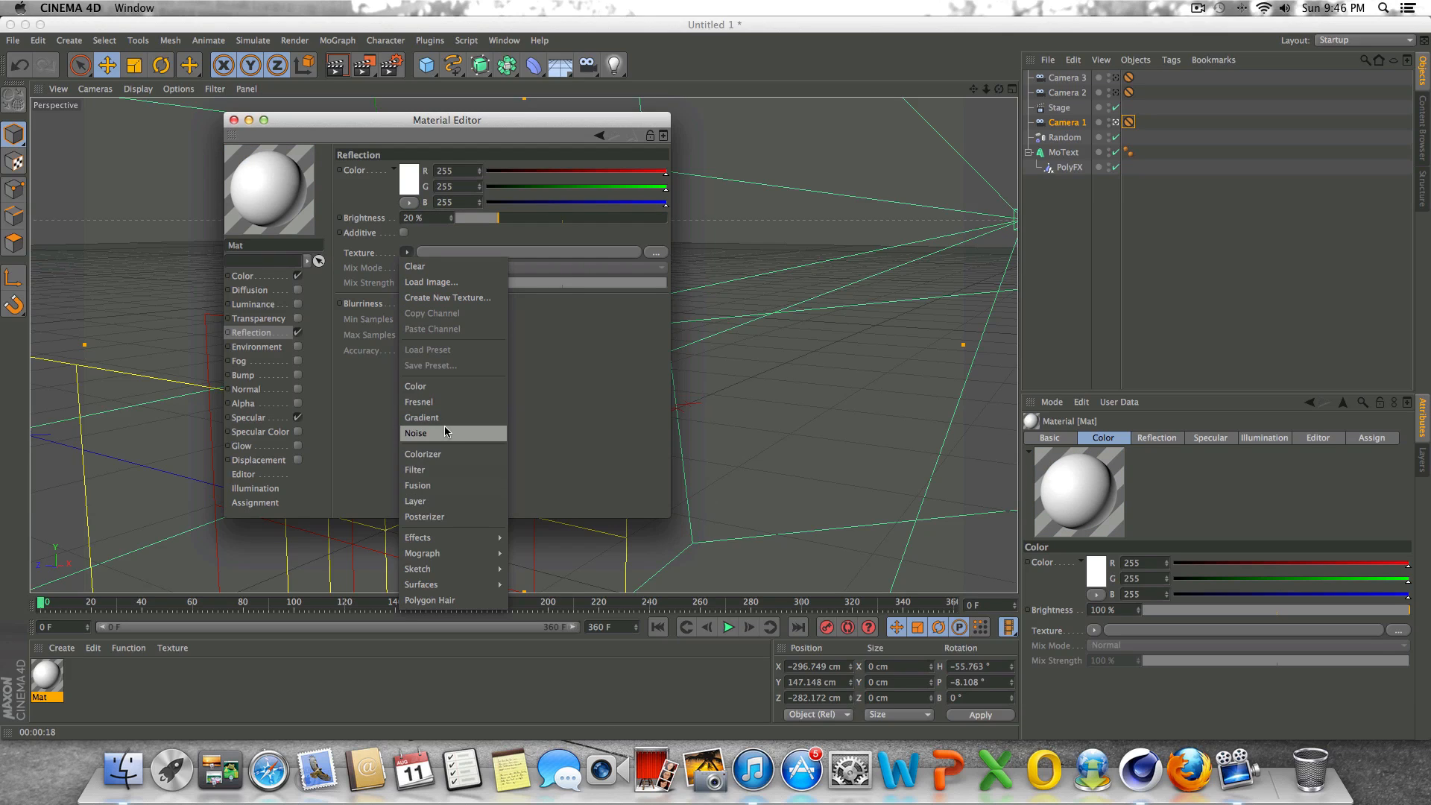
{"action": "left_click", "coordinate": [444, 403]}
{"action": "left_click_drag", "start_coordinate": [430, 329], "coordinate": [381, 333]}
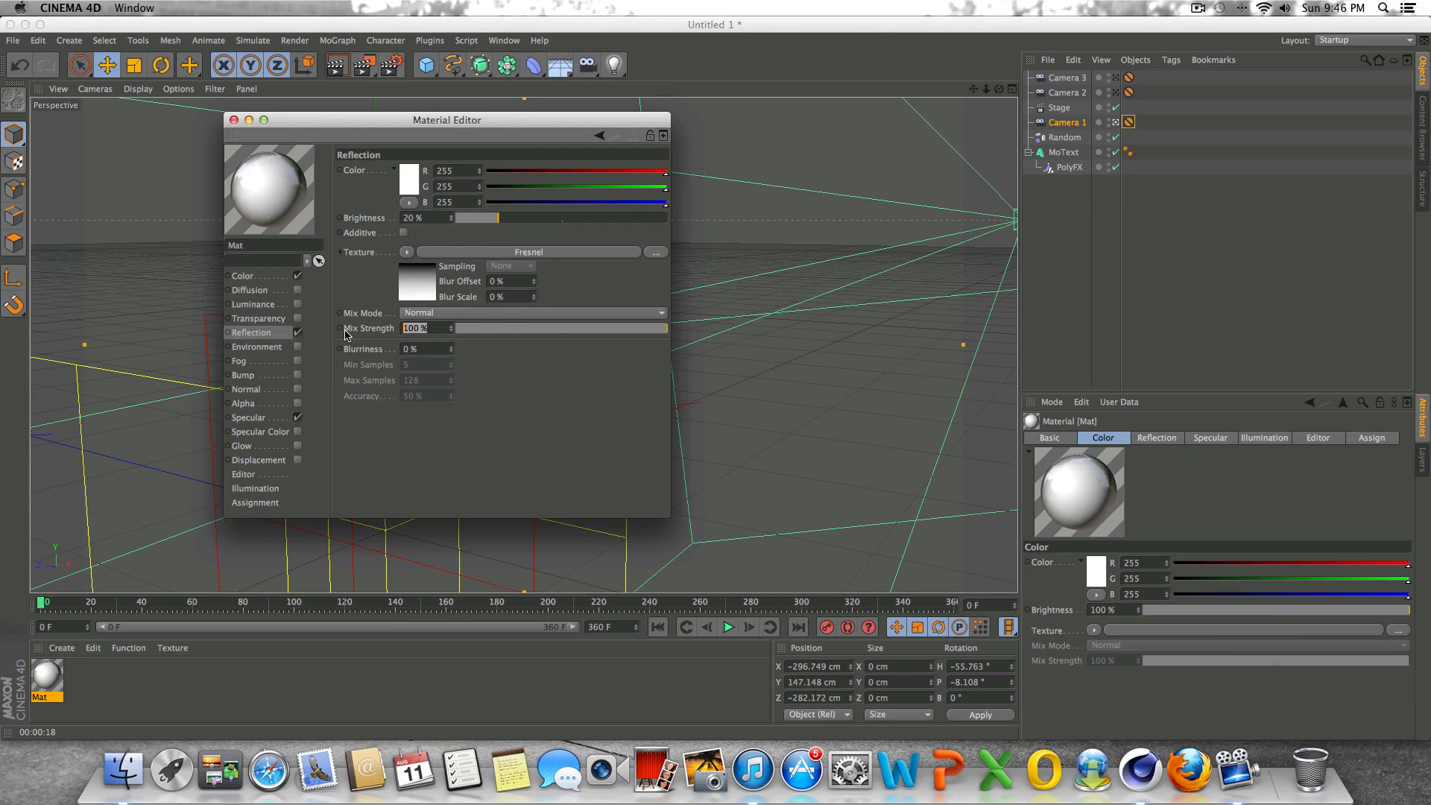
{"action": "type", "text": "20"}
{"action": "key", "text": "Return"}
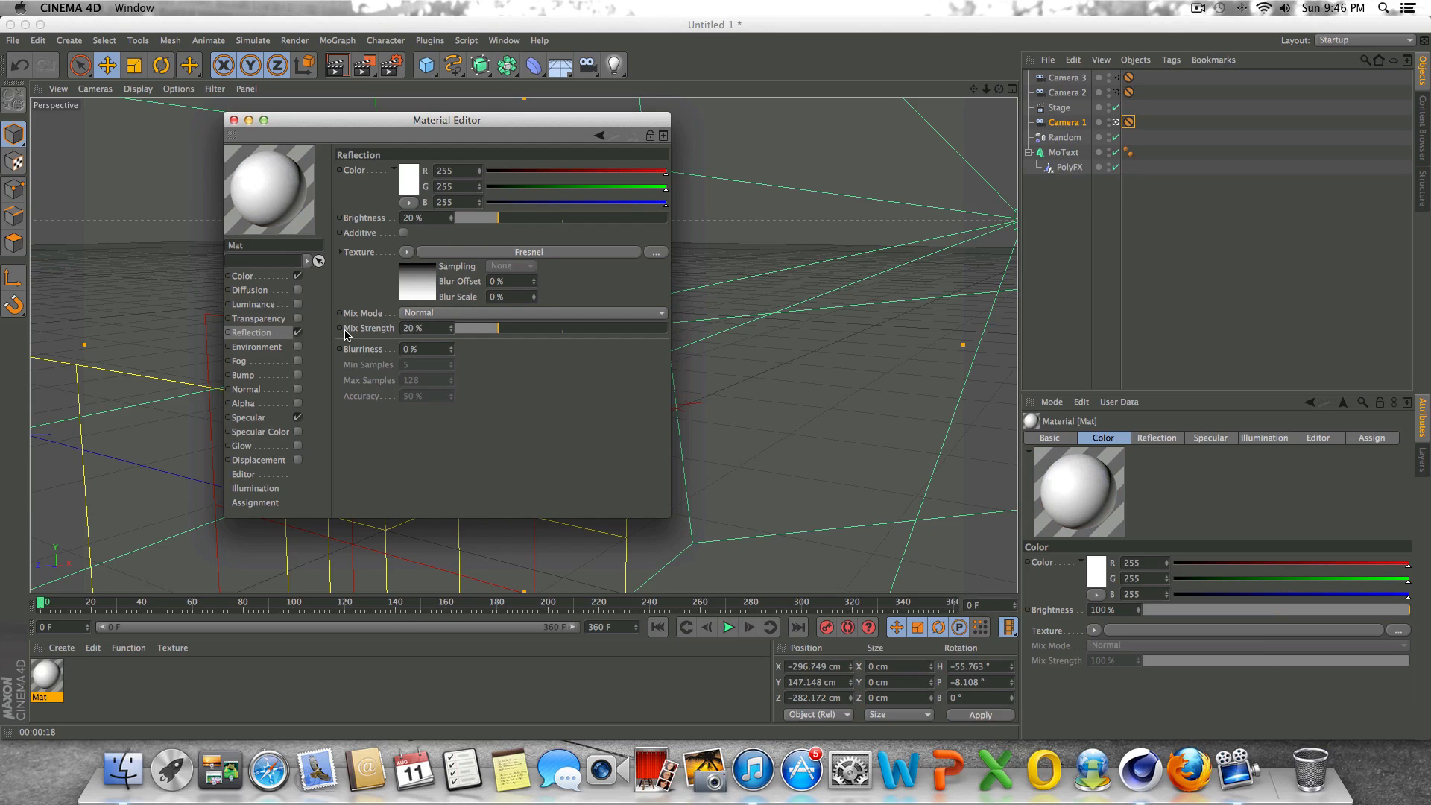
Lighten the black end of the Fresnel shader's gradient to grey and close the Material Editor.
{"action": "left_click", "coordinate": [407, 288]}
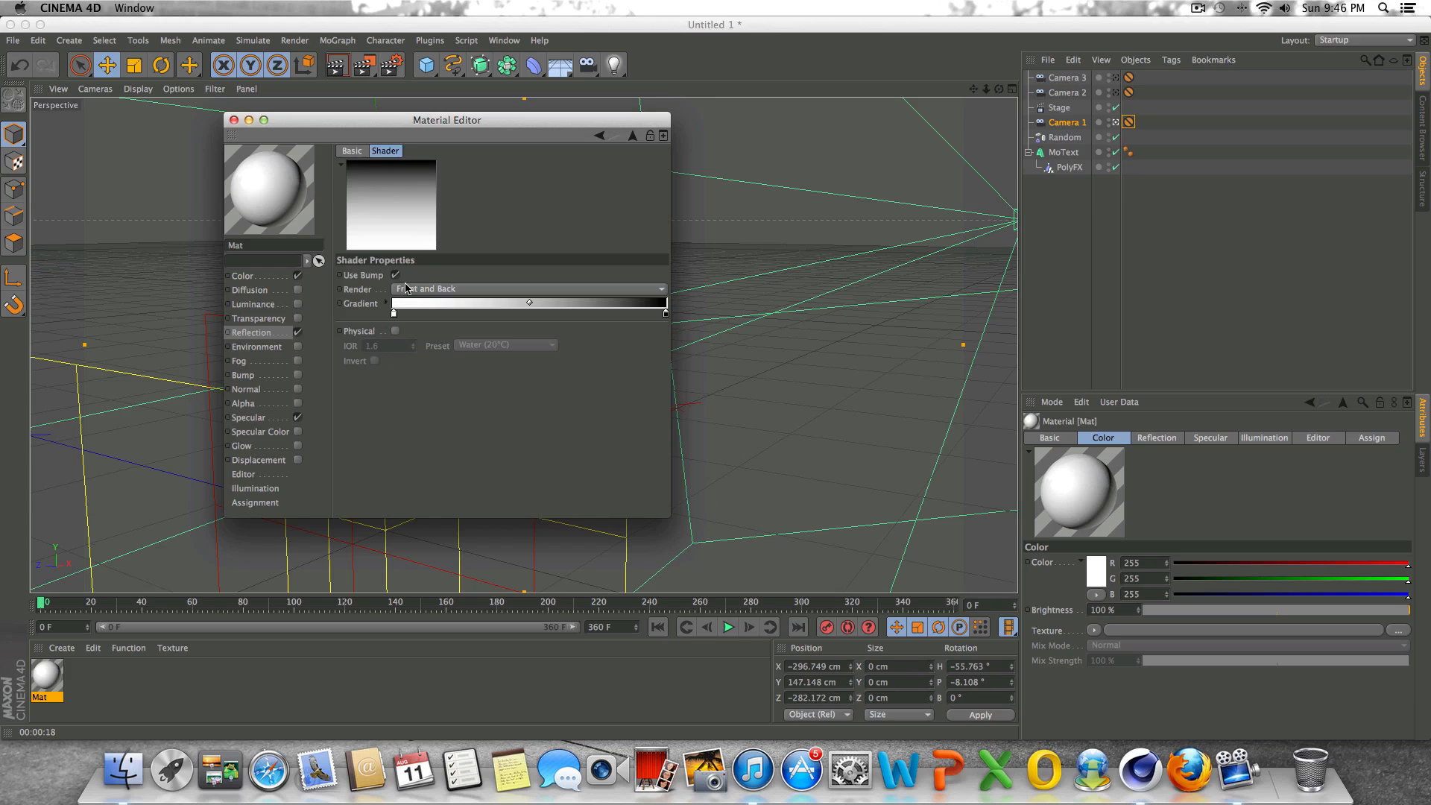
{"action": "double_click", "coordinate": [666, 317]}
{"action": "left_click_drag", "start_coordinate": [656, 247], "coordinate": [688, 257]}
{"action": "left_click_drag", "start_coordinate": [613, 339], "coordinate": [613, 318]}
{"action": "left_click", "coordinate": [719, 384]}
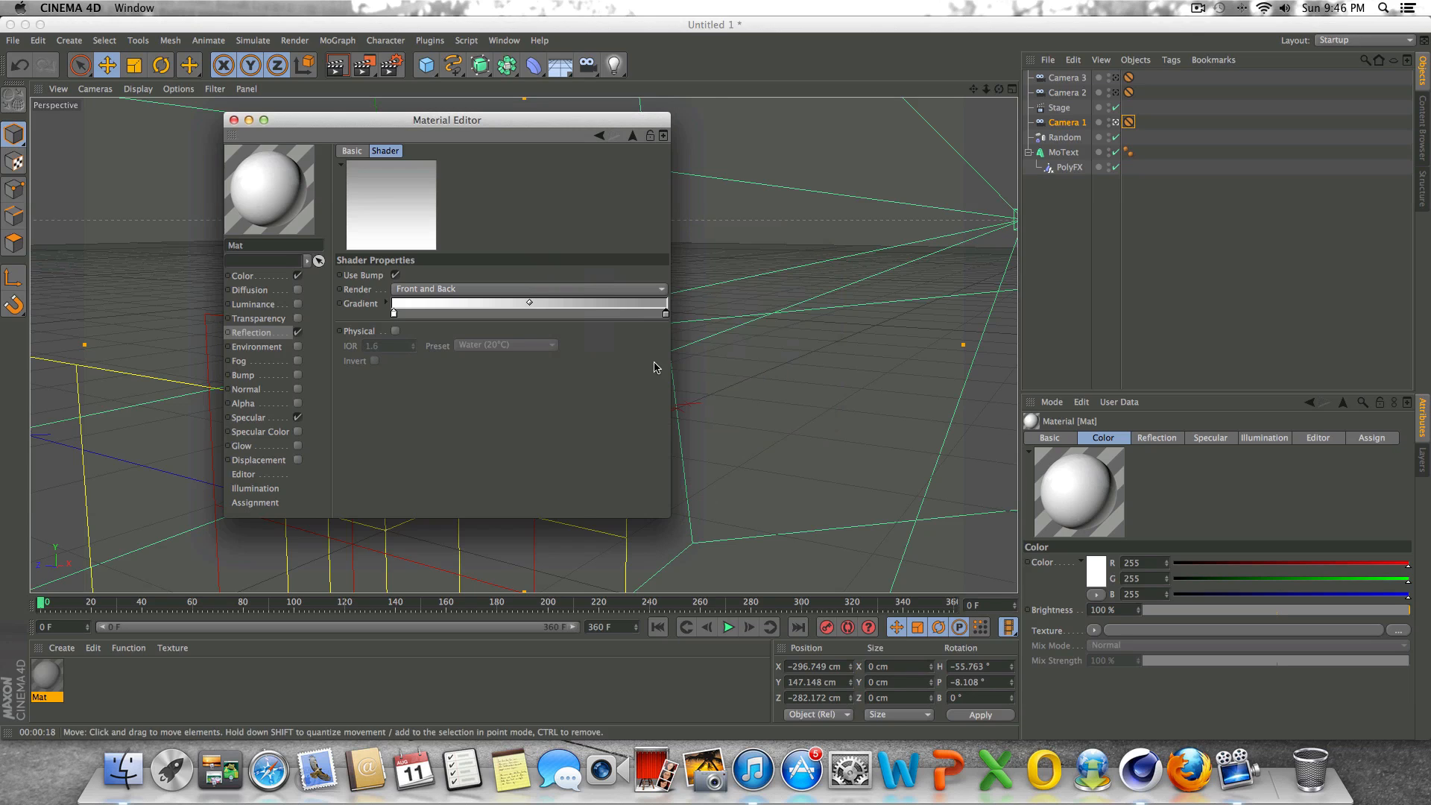
{"action": "left_click", "coordinate": [234, 120]}
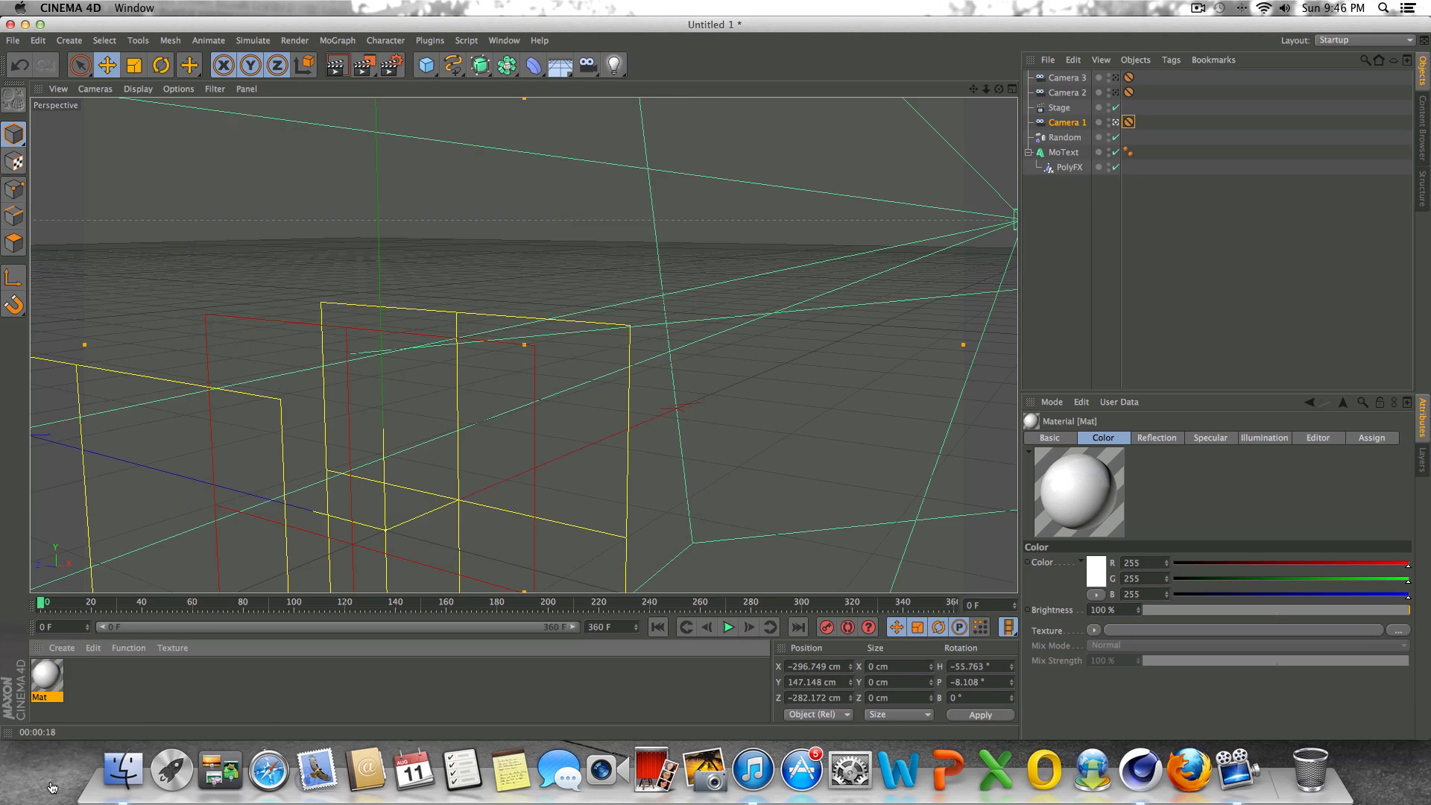
Apply the white reflective material to the MoText object, play the animation to check it, and return to frame 0.
{"action": "left_click_drag", "start_coordinate": [48, 685], "coordinate": [1080, 153]}
{"action": "left_click", "coordinate": [728, 628]}
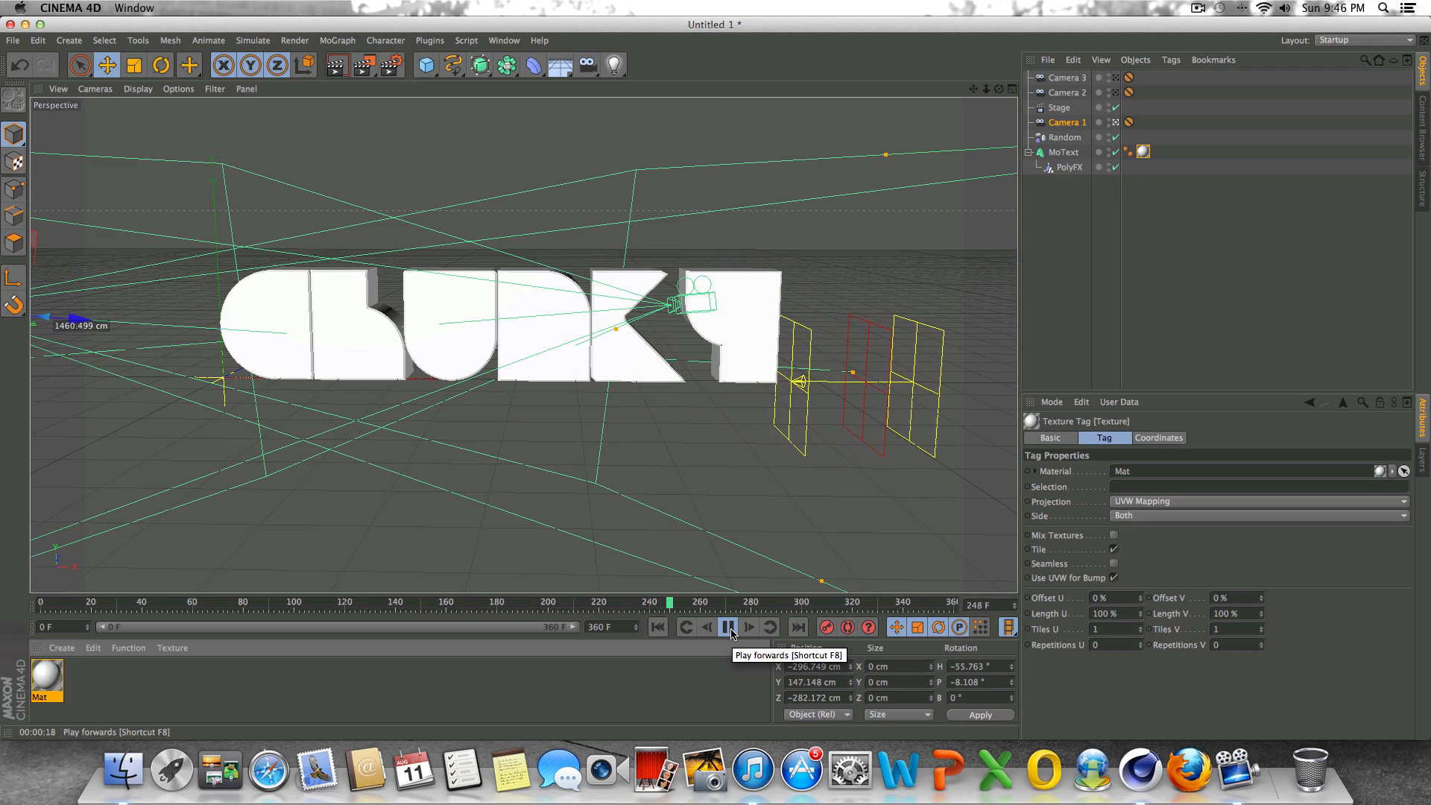
{"action": "left_click", "coordinate": [729, 629]}
{"action": "left_click", "coordinate": [687, 628]}
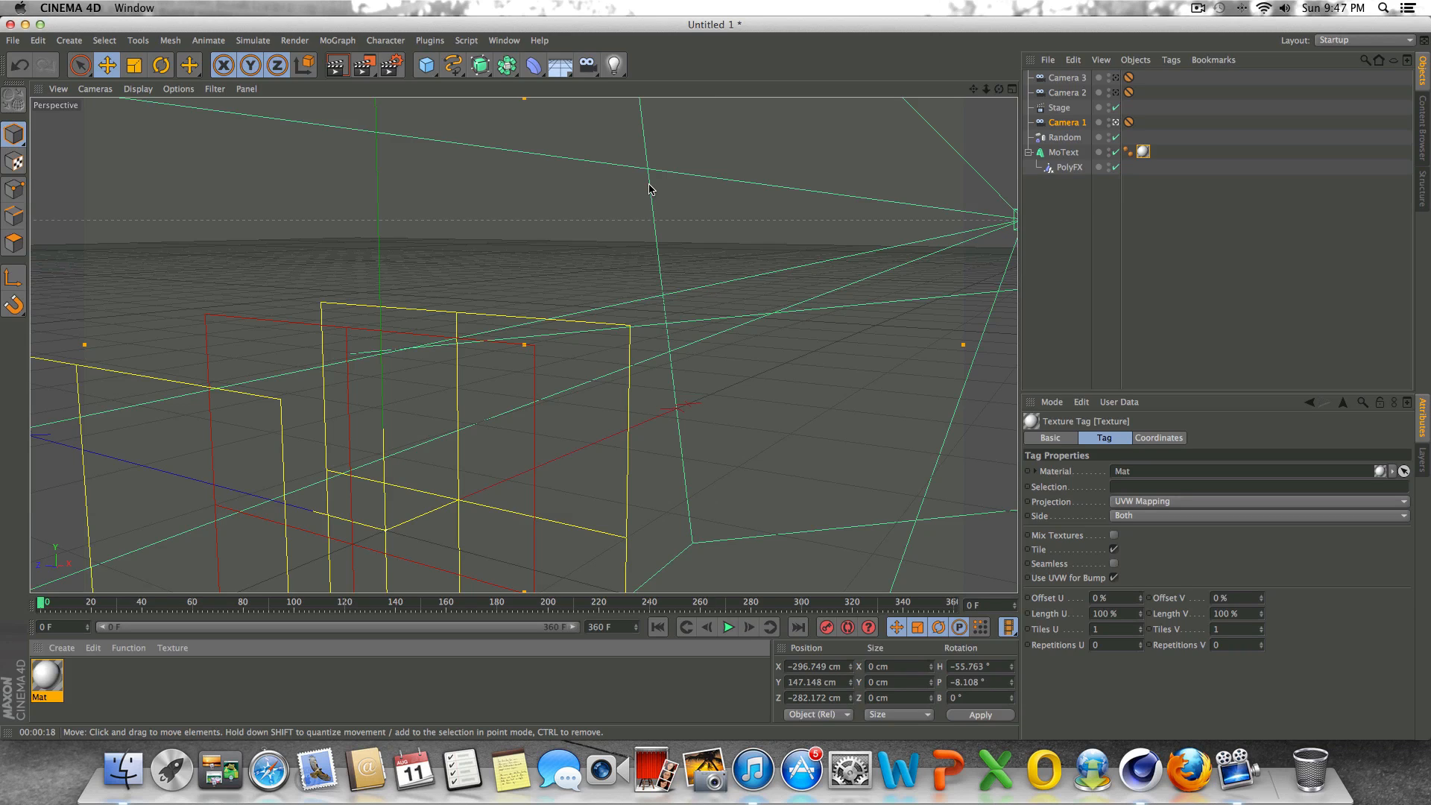
Add HDRStudioRig.c4d and SeamlessFloor.c4d to the scene from the GSG_HDRI_Studio_Pack in the Content Browser.
{"action": "left_click", "coordinate": [504, 40]}
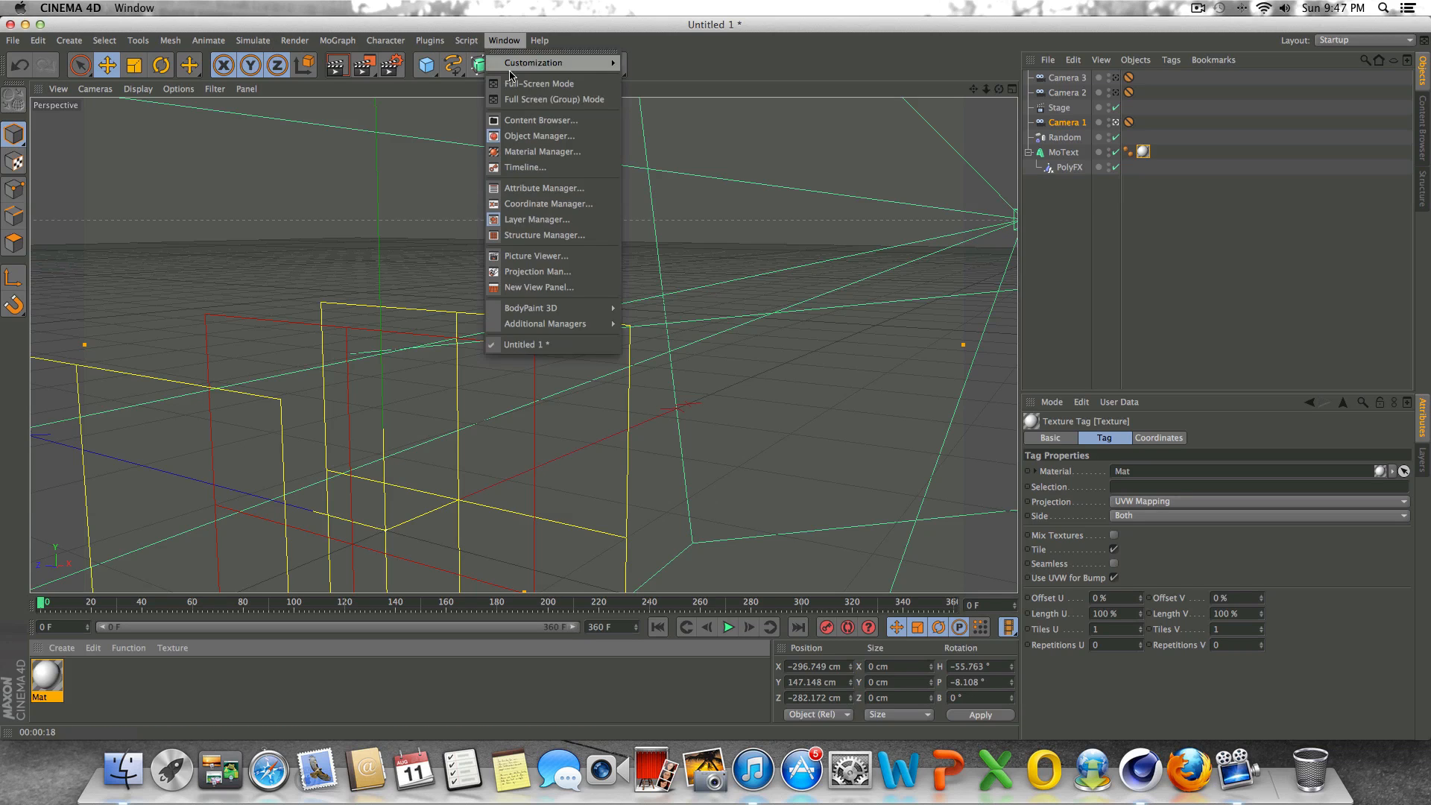
{"action": "left_click", "coordinate": [532, 122]}
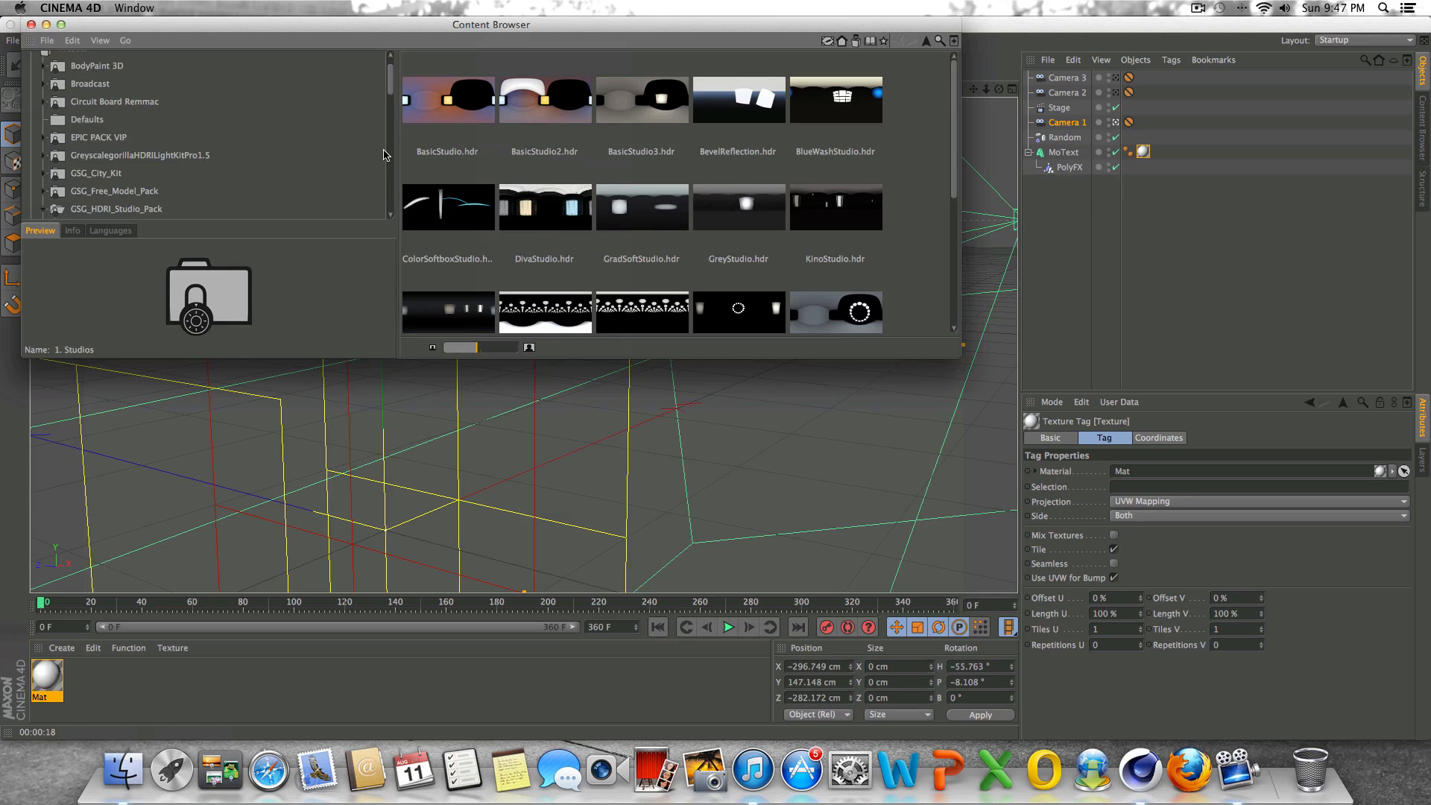
{"action": "scroll", "coordinate": [388, 95], "scroll_direction": "down", "scroll_amount": 3}
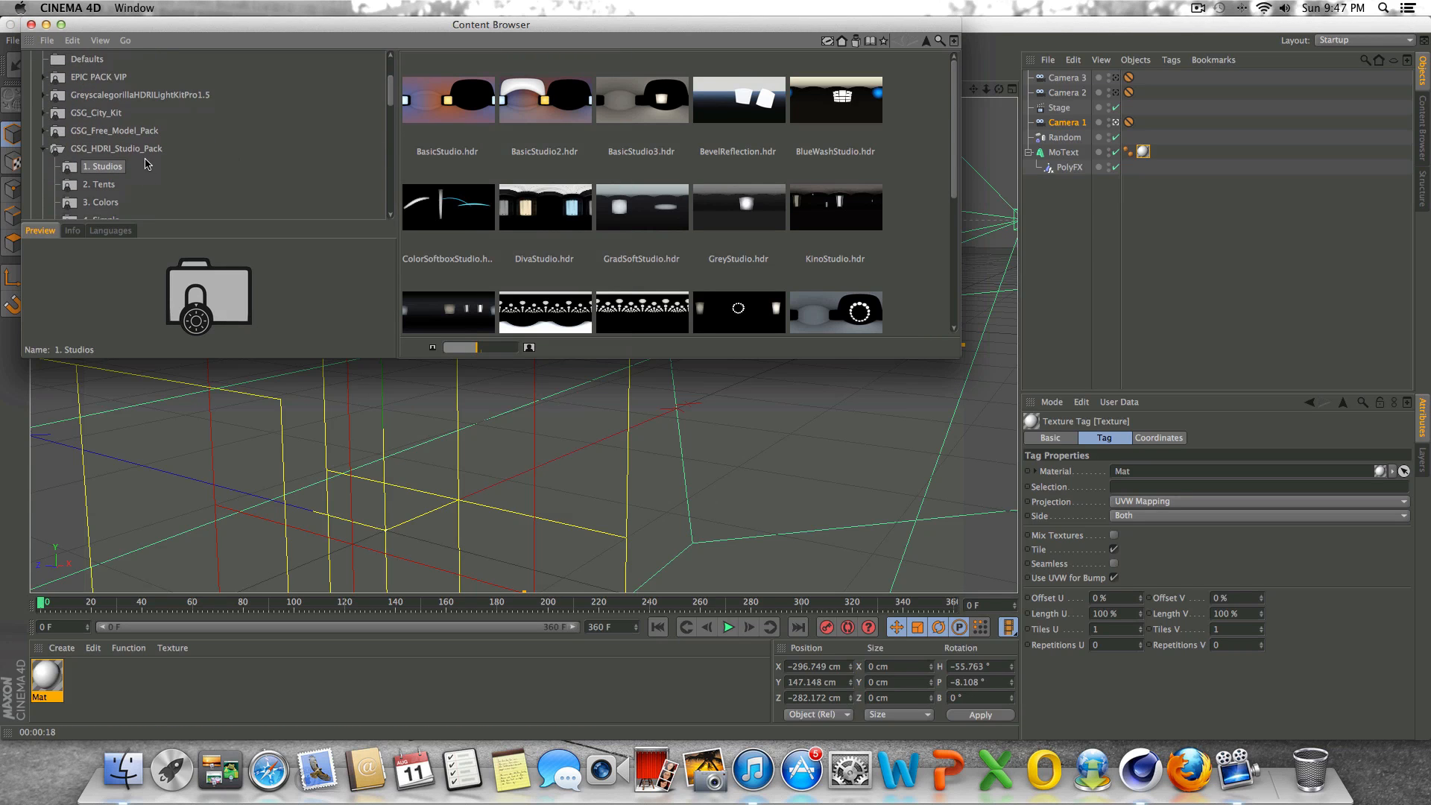
{"action": "left_click", "coordinate": [150, 150]}
{"action": "double_click", "coordinate": [762, 171]}
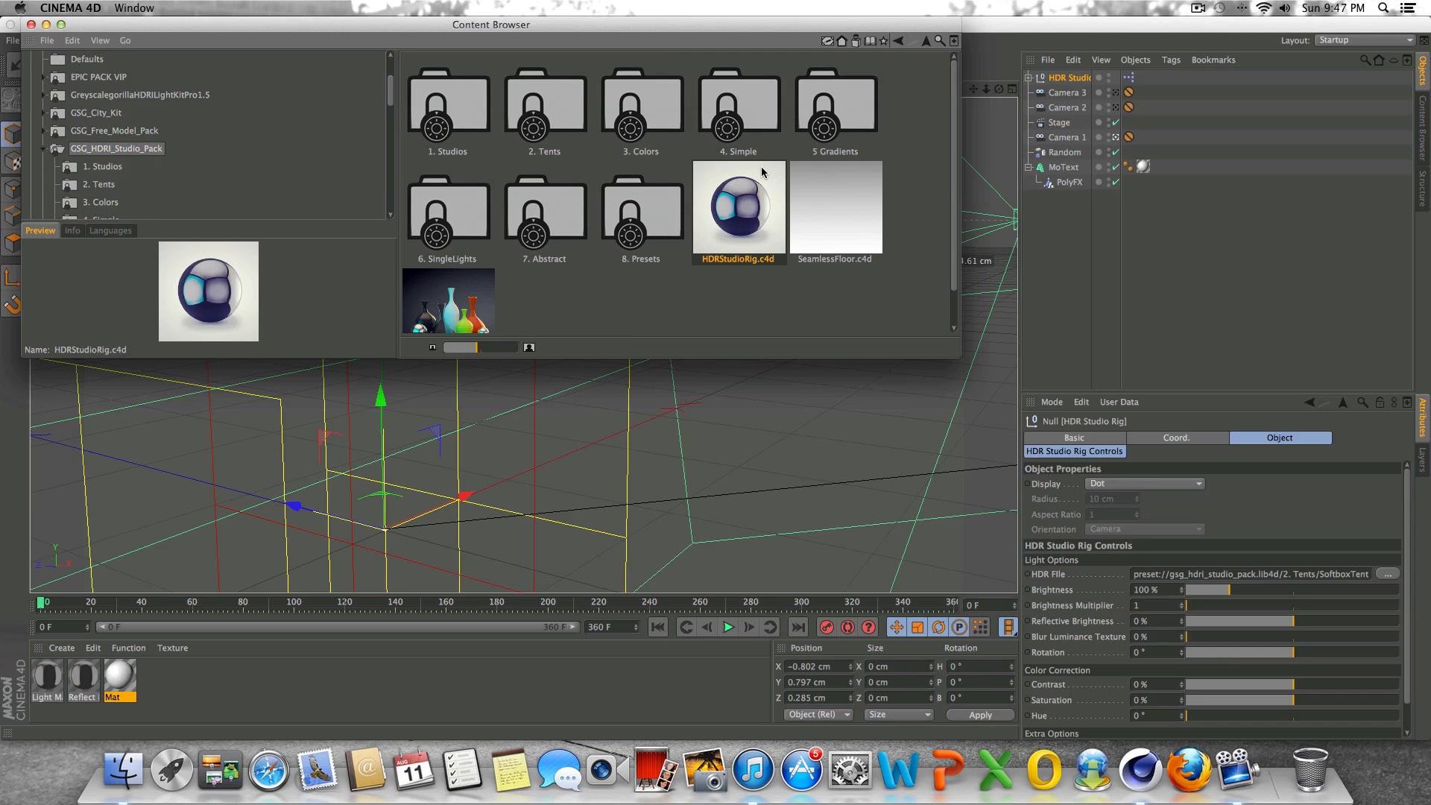
{"action": "left_click", "coordinate": [848, 196]}
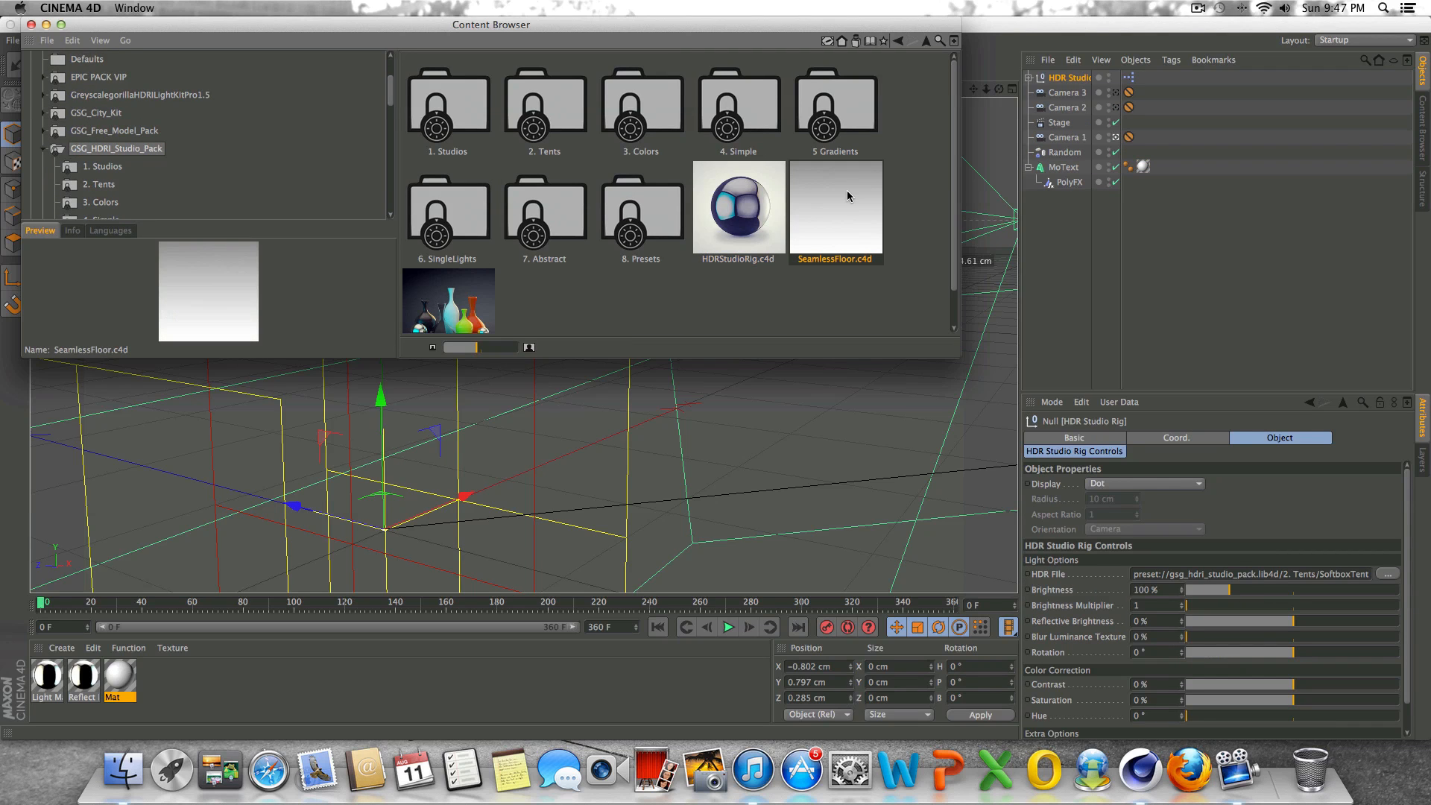
{"action": "double_click", "coordinate": [847, 196]}
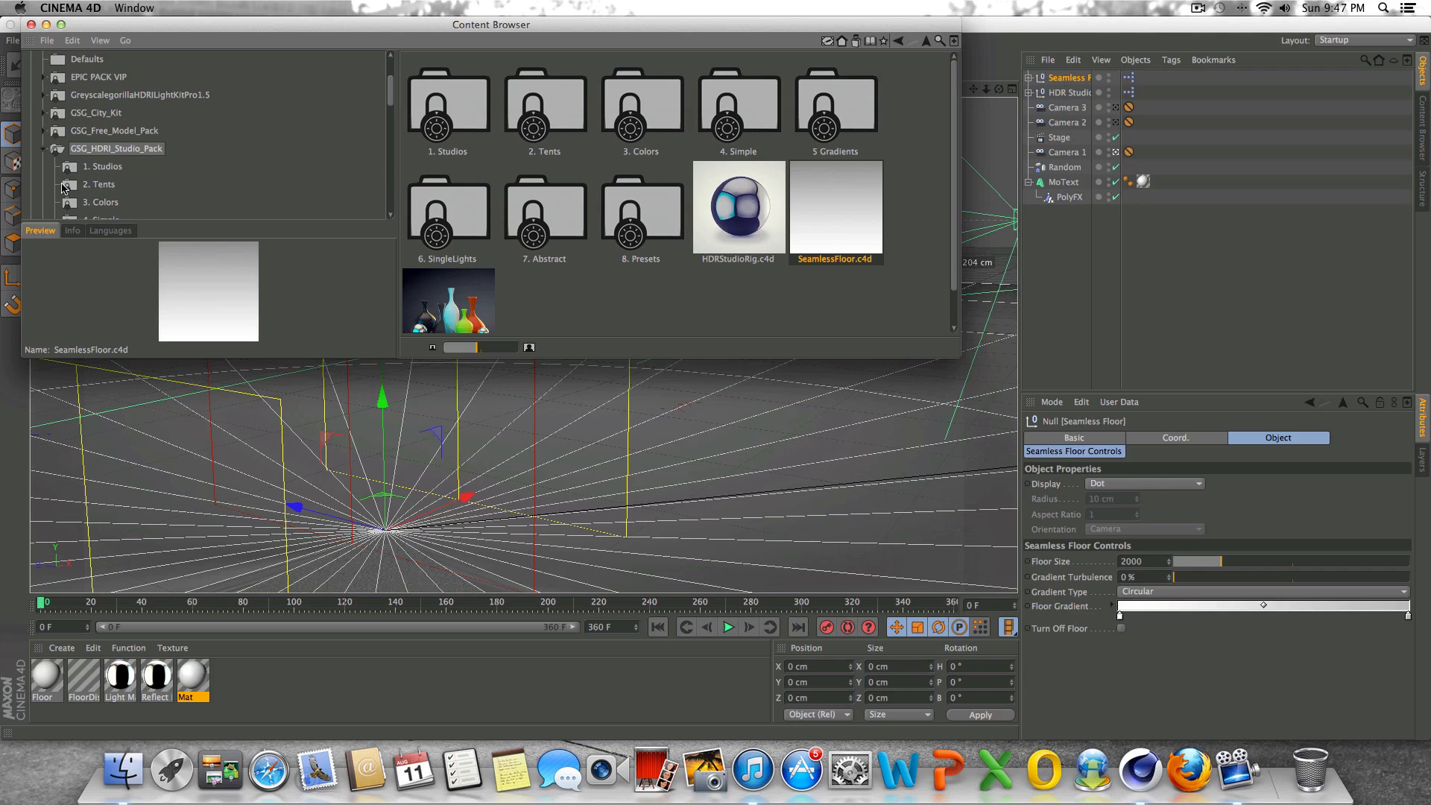
Assign DivaStudio.hdr from the pack's 1. Studios folder as the HDR Studio Rig's HDR file and close the Content Browser.
{"action": "left_click", "coordinate": [113, 169]}
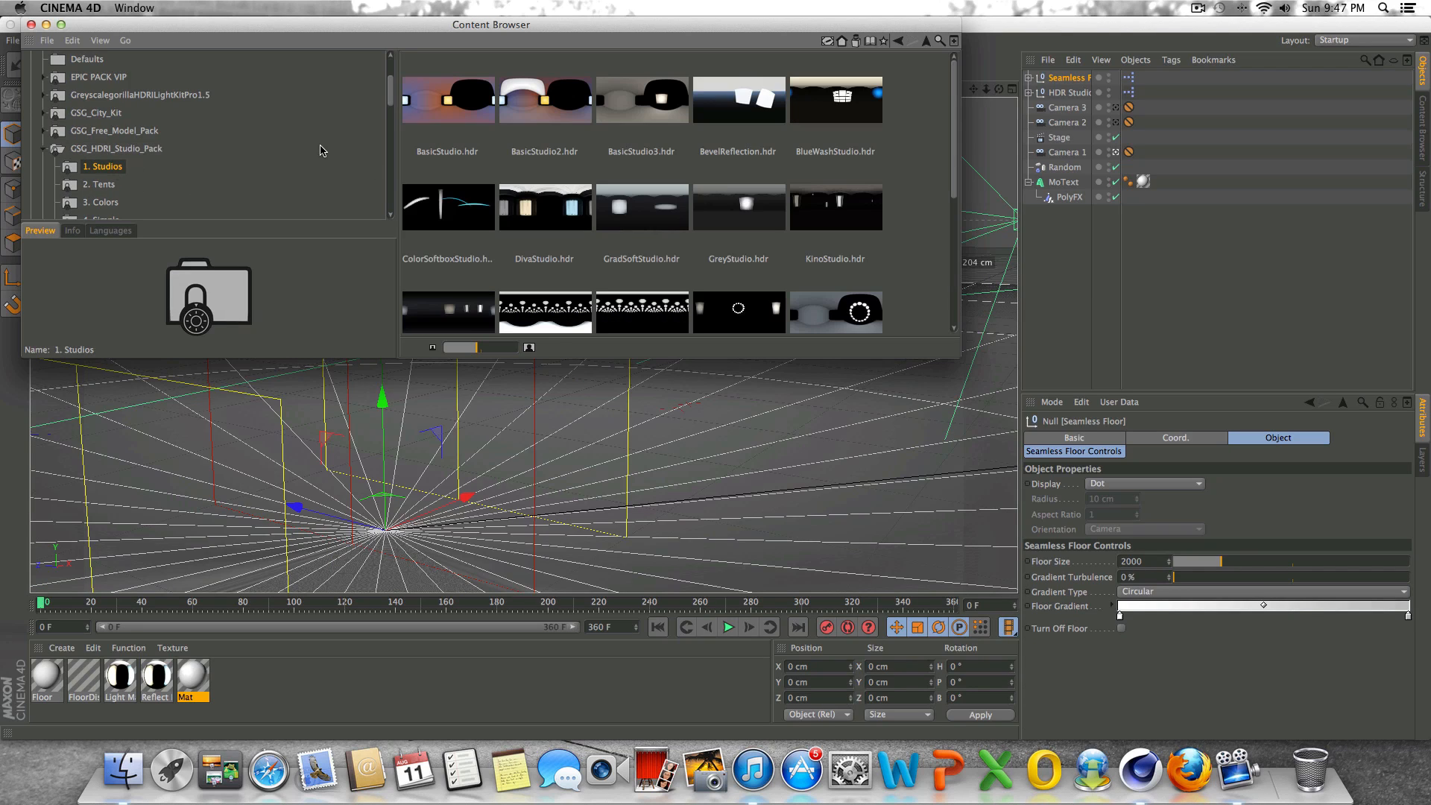
{"action": "left_click", "coordinate": [138, 150]}
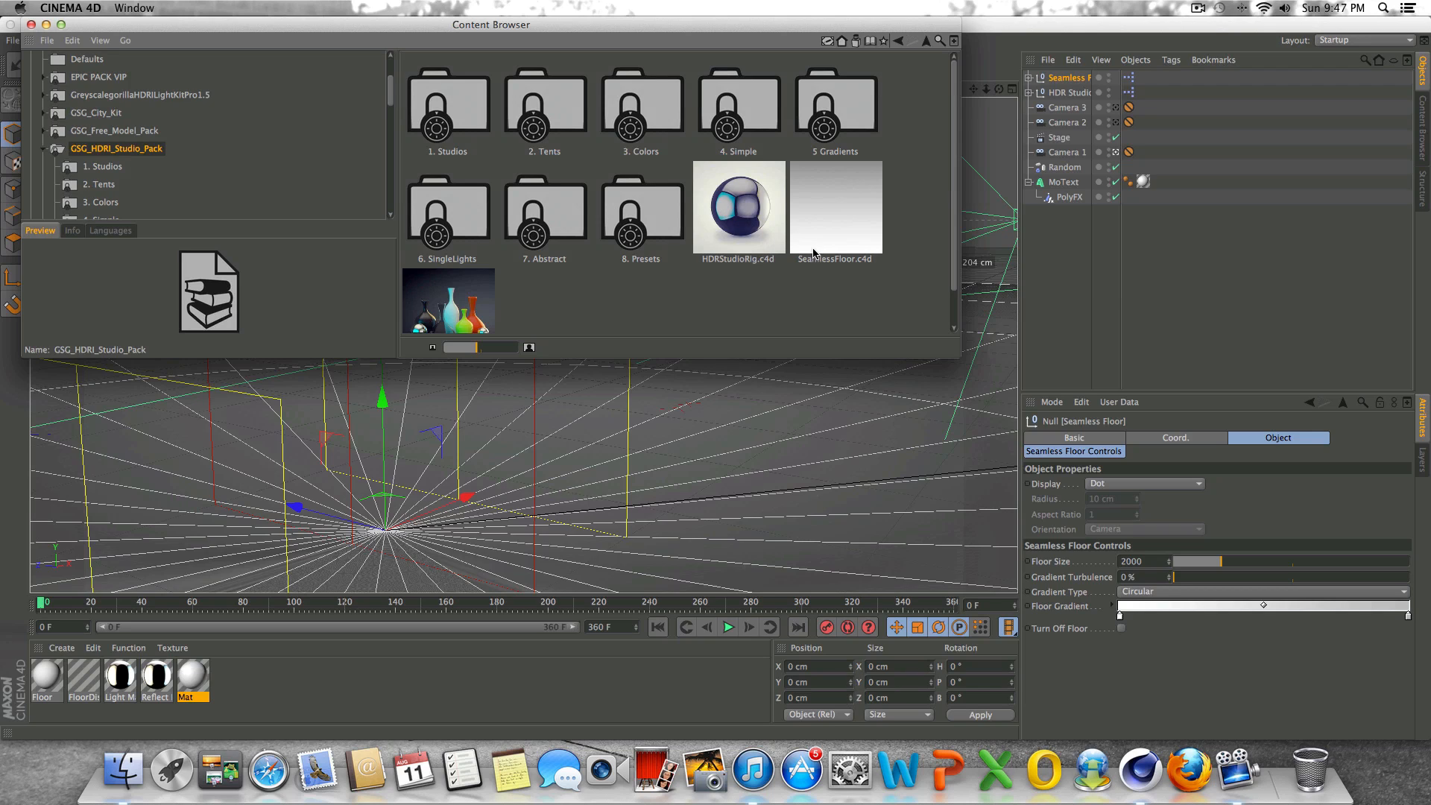
{"action": "left_click", "coordinate": [118, 169]}
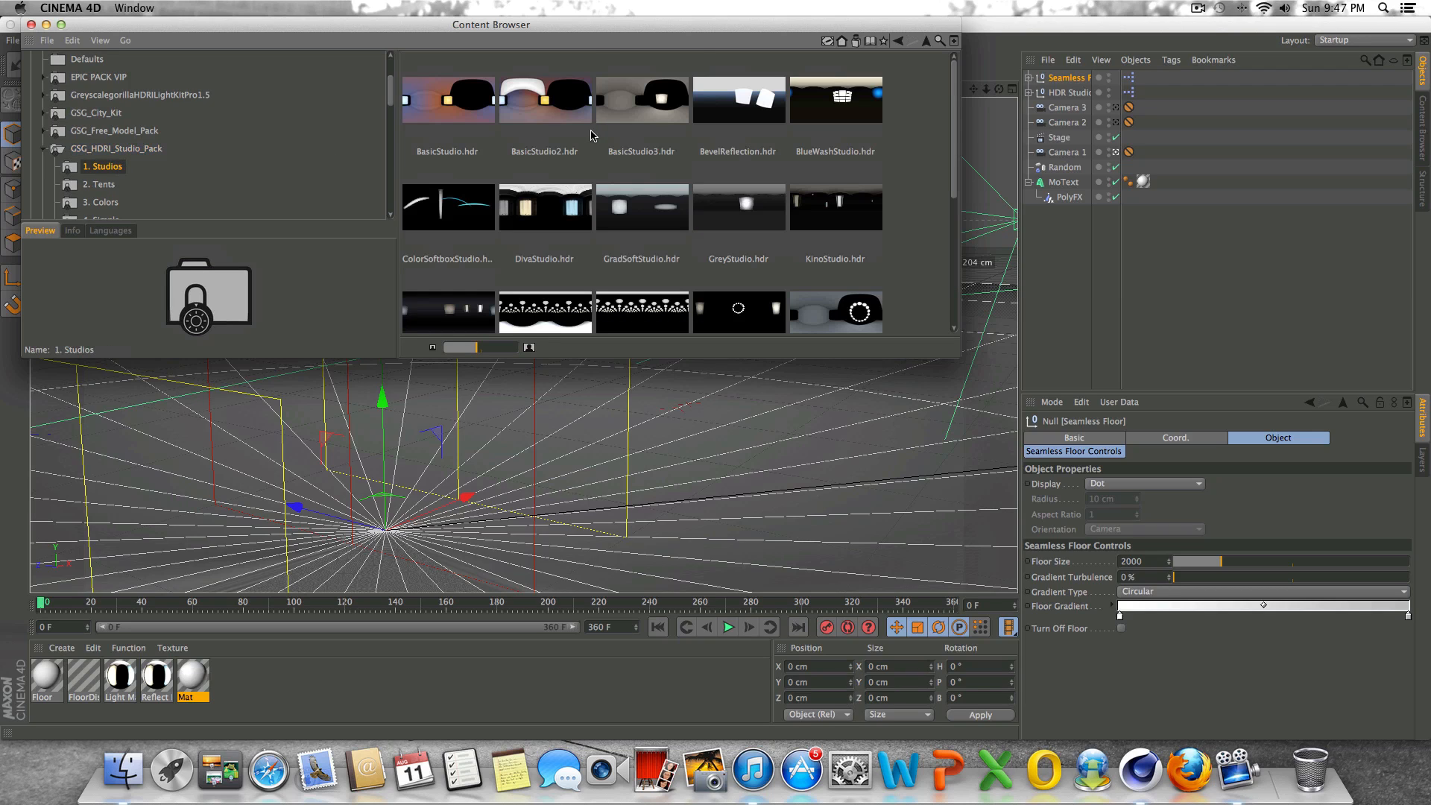
{"action": "left_click", "coordinate": [536, 195]}
{"action": "scroll", "coordinate": [537, 195], "scroll_direction": "down", "scroll_amount": 1}
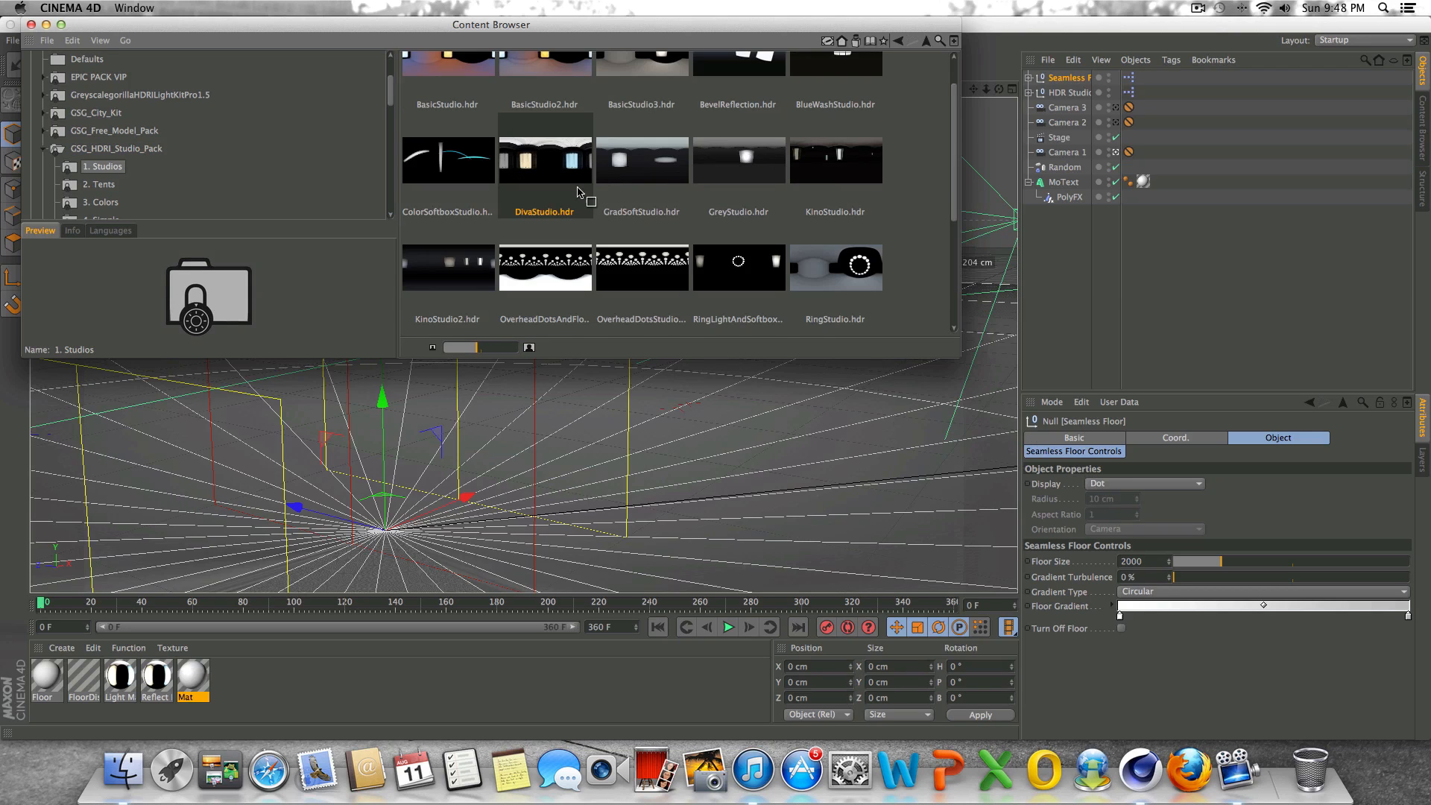
{"action": "left_click", "coordinate": [1072, 94]}
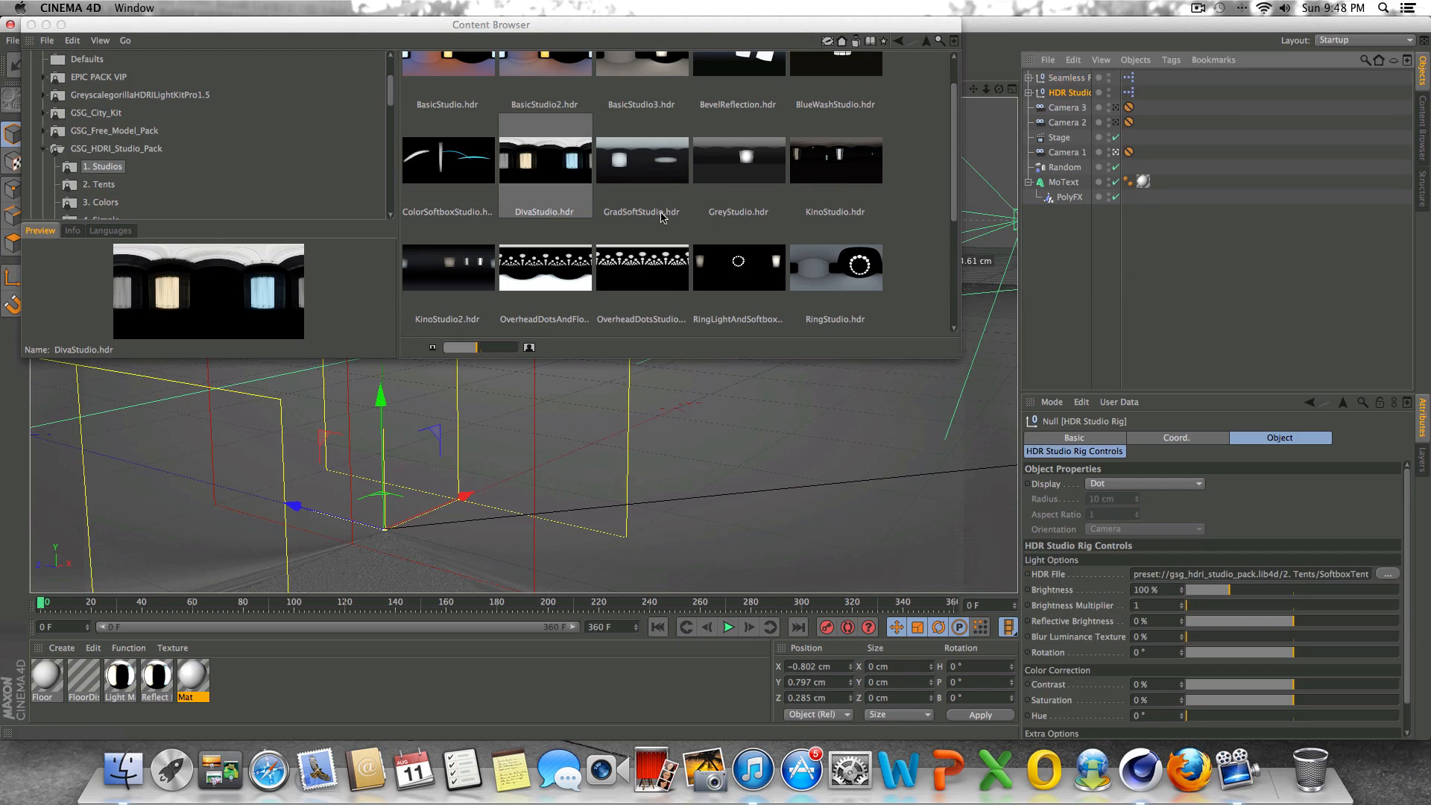
{"action": "left_click_drag", "start_coordinate": [570, 161], "coordinate": [1157, 578]}
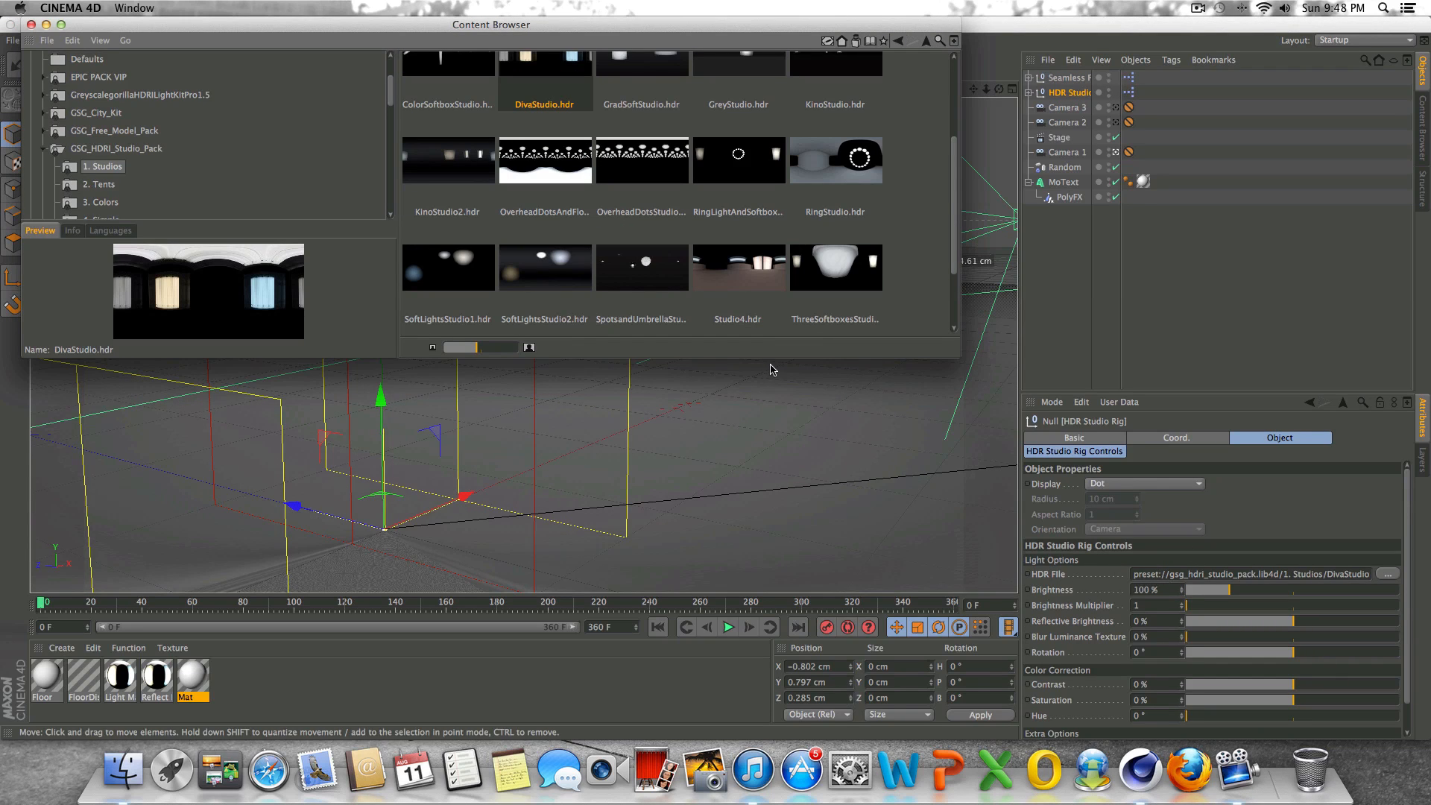
{"action": "left_click", "coordinate": [31, 24]}
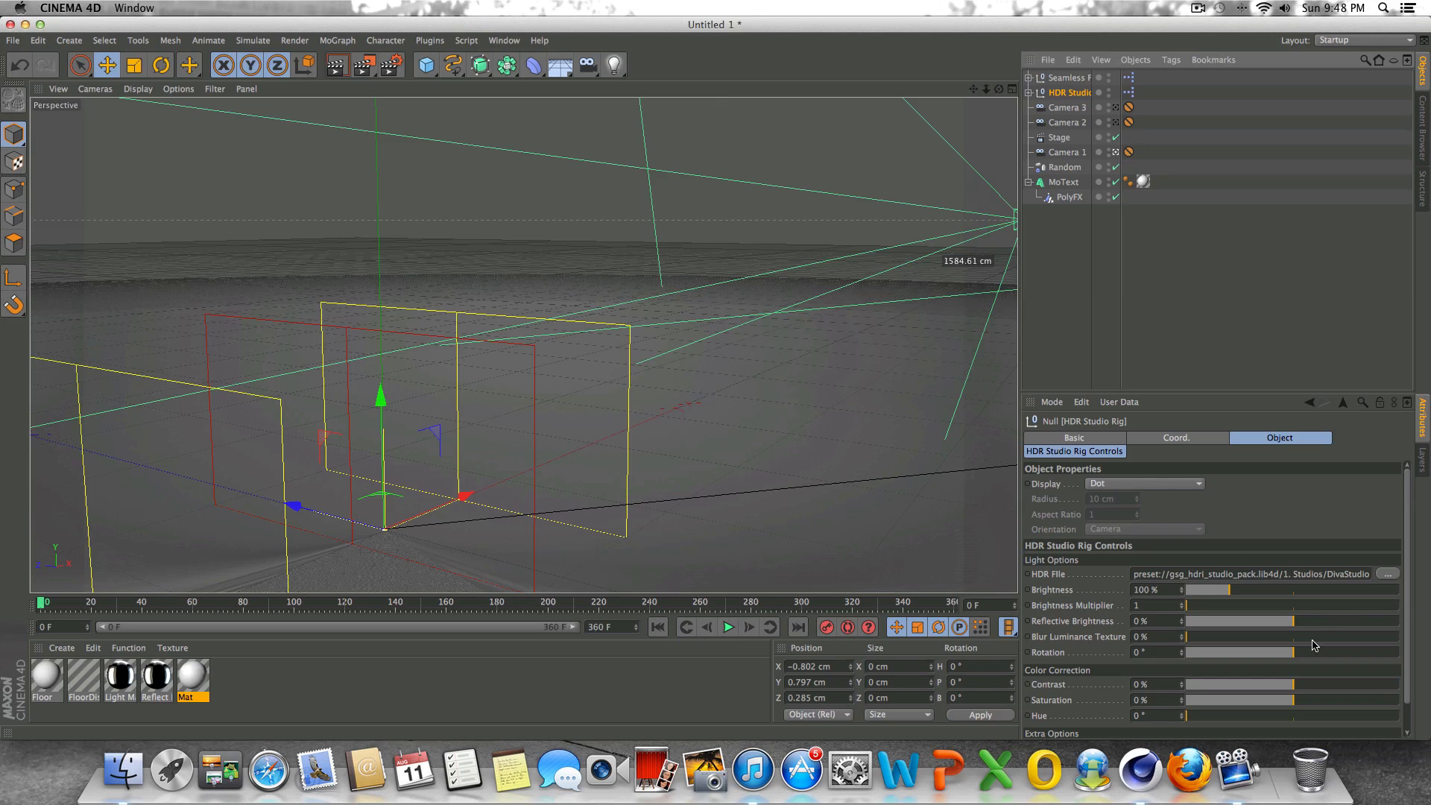
Set the HDR Studio Rig's saturation to -59% and reflective brightness to 45%.
{"action": "scroll", "coordinate": [1417, 680], "scroll_direction": "down", "scroll_amount": 2}
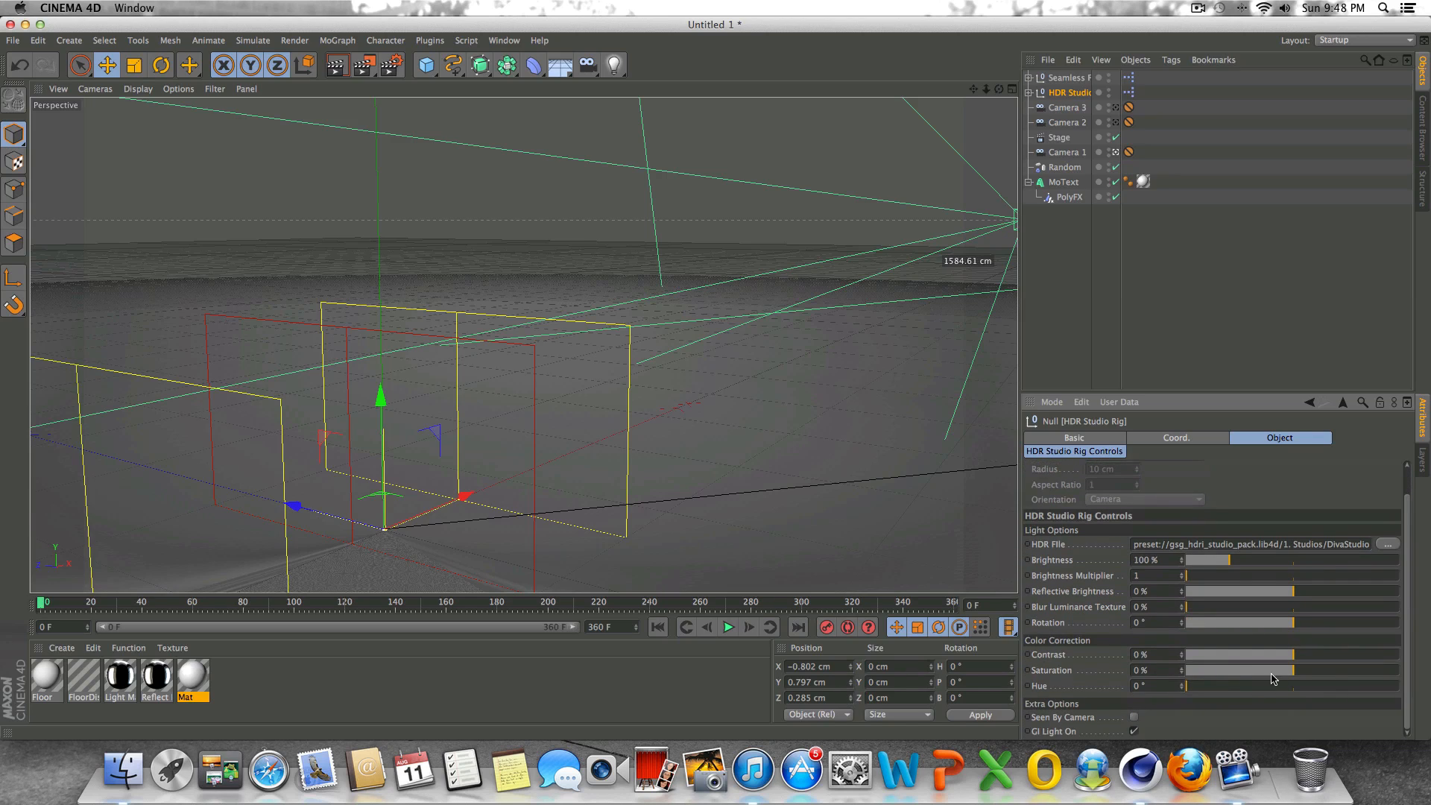
{"action": "left_click_drag", "start_coordinate": [1293, 670], "coordinate": [1075, 693]}
{"action": "left_click_drag", "start_coordinate": [1222, 672], "coordinate": [1234, 674]}
{"action": "left_click_drag", "start_coordinate": [1295, 591], "coordinate": [1309, 594]}
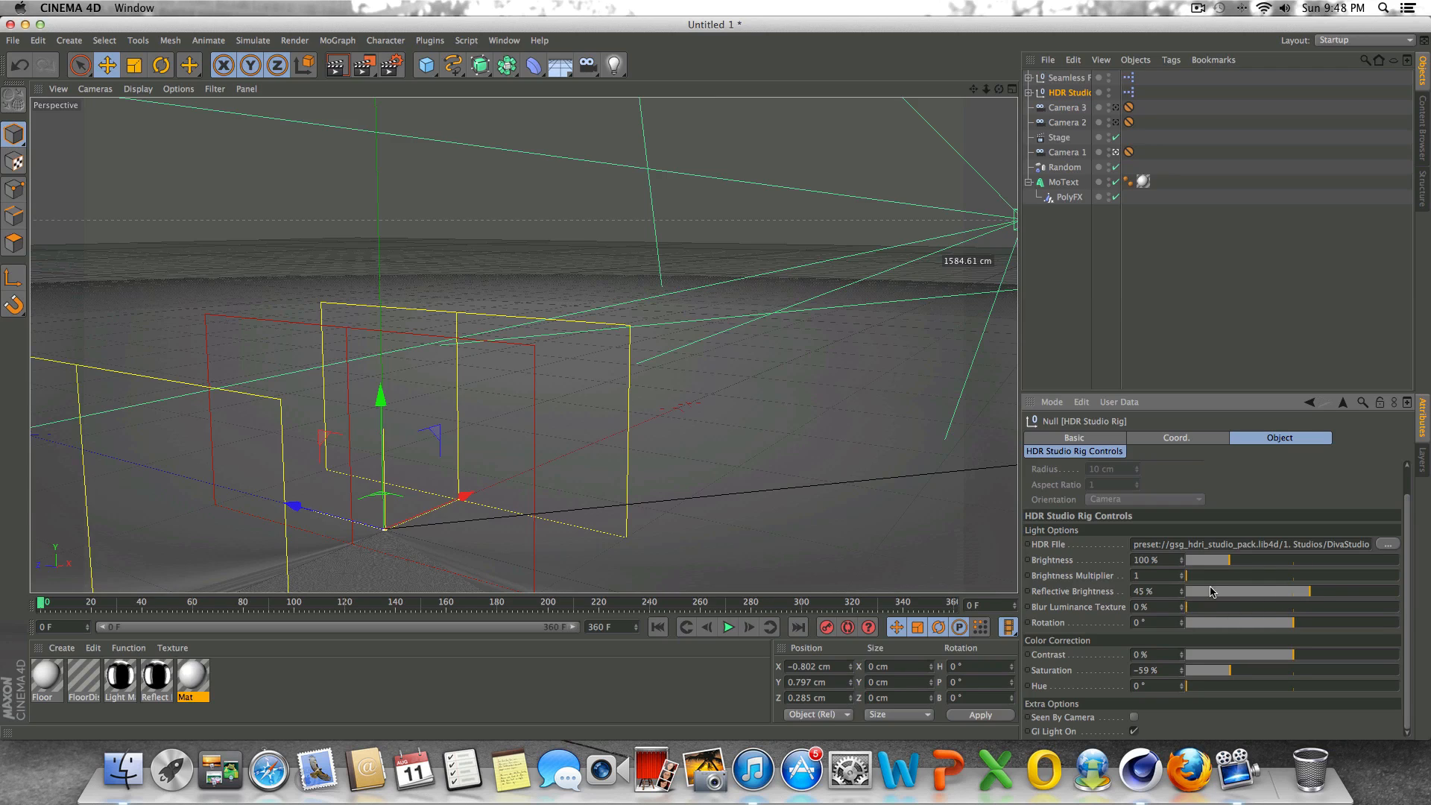
Play the animation with the HDR rig and seamless floor in place, and return to frame 0.
{"action": "left_click", "coordinate": [729, 626]}
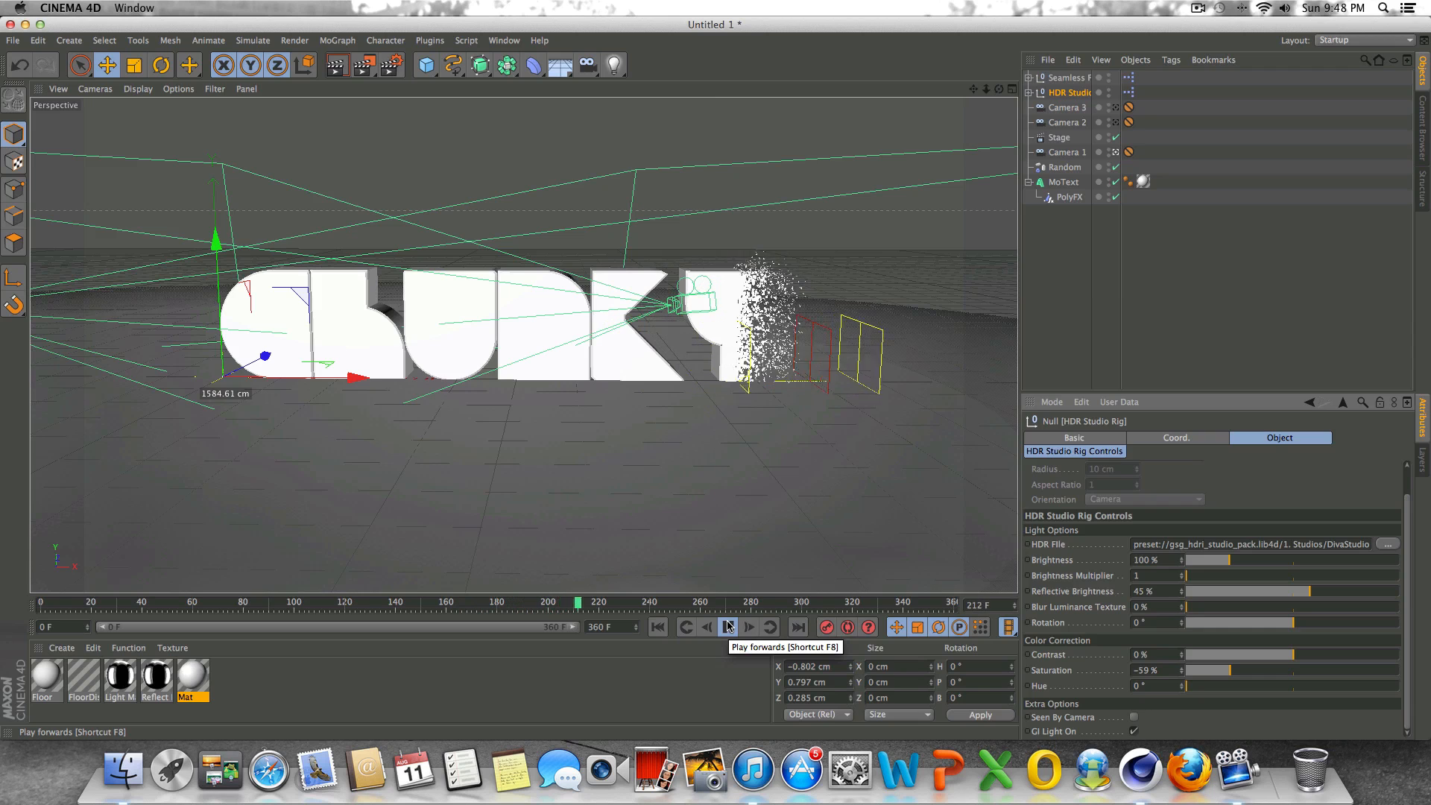
{"action": "left_click", "coordinate": [728, 627]}
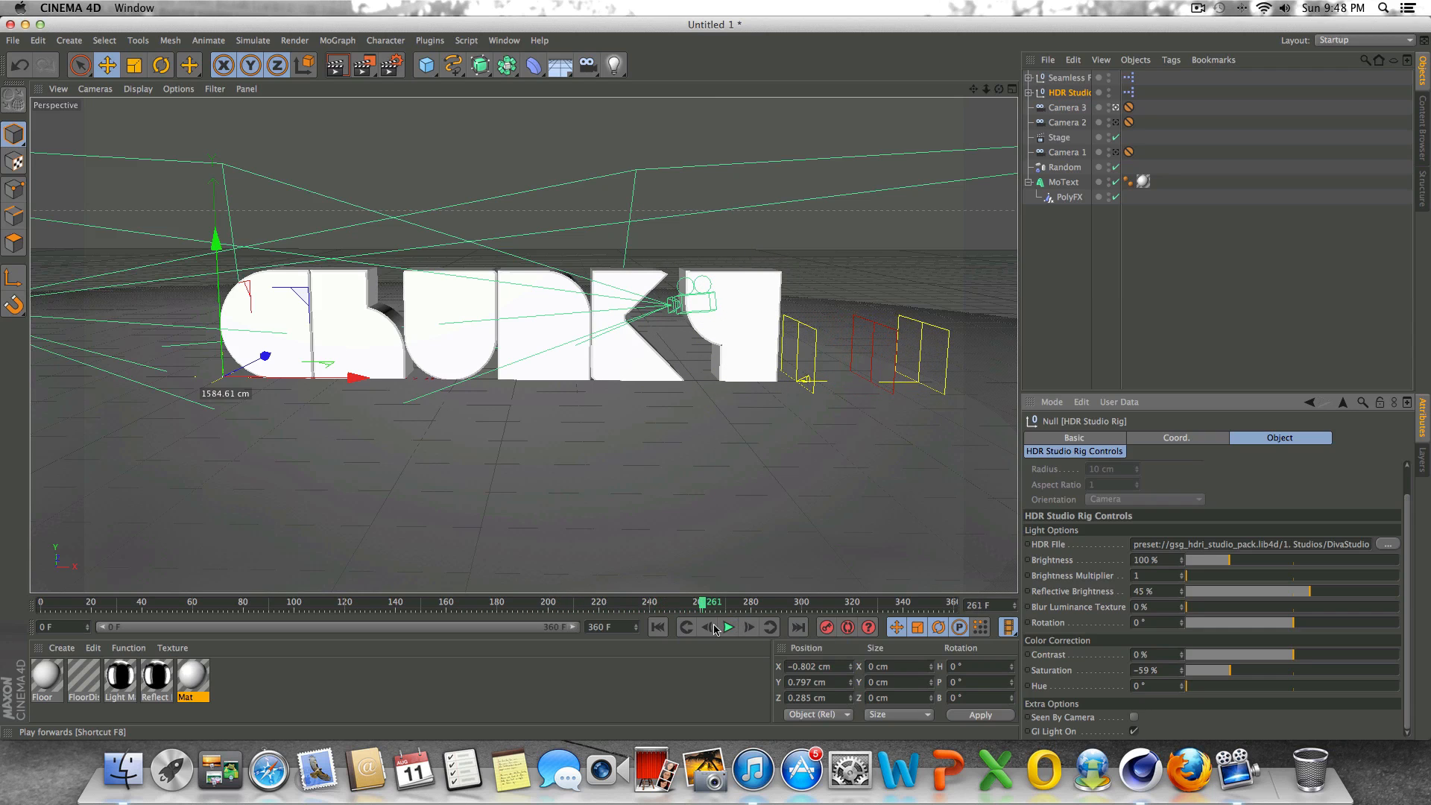
{"action": "left_click", "coordinate": [657, 627]}
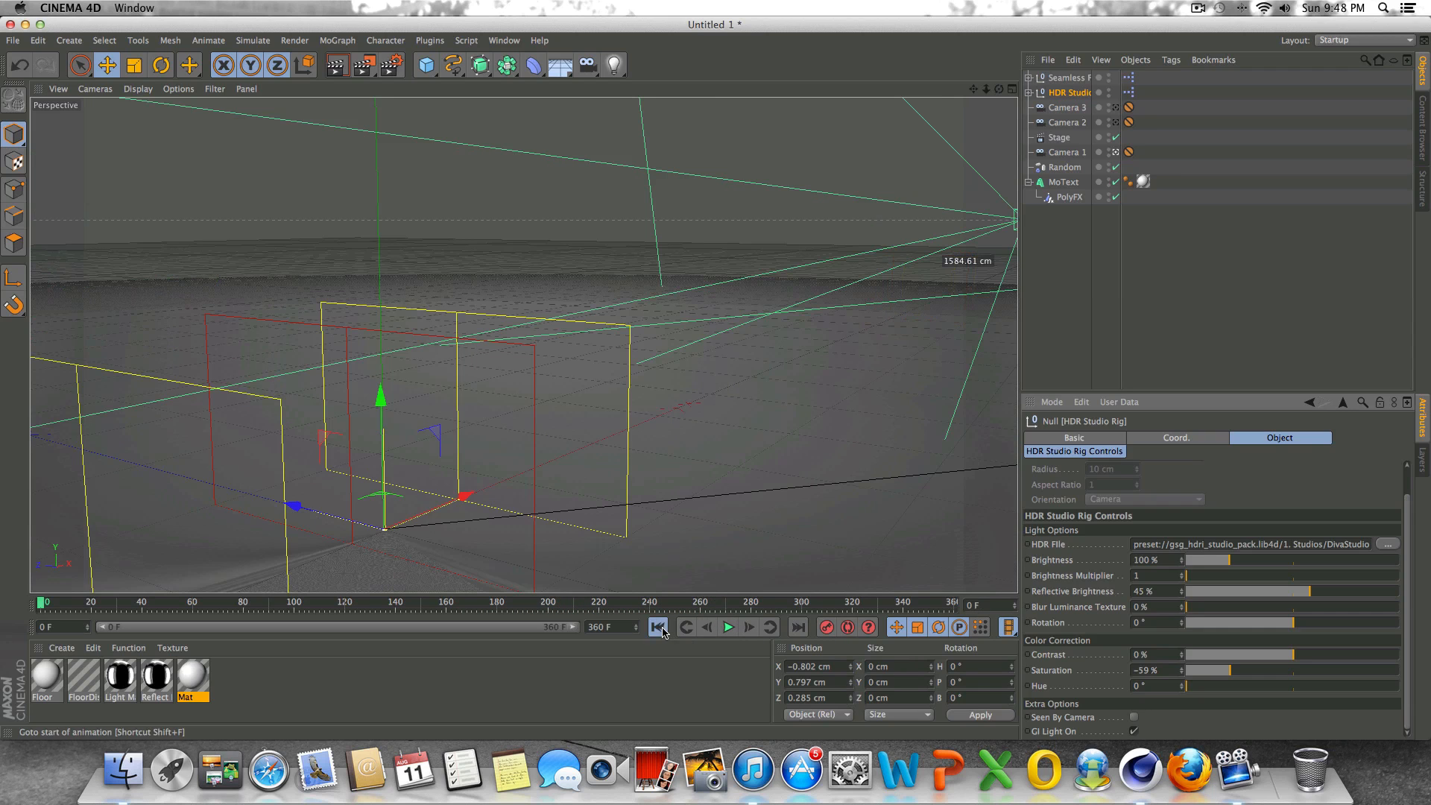
{"action": "left_click", "coordinate": [614, 65]}
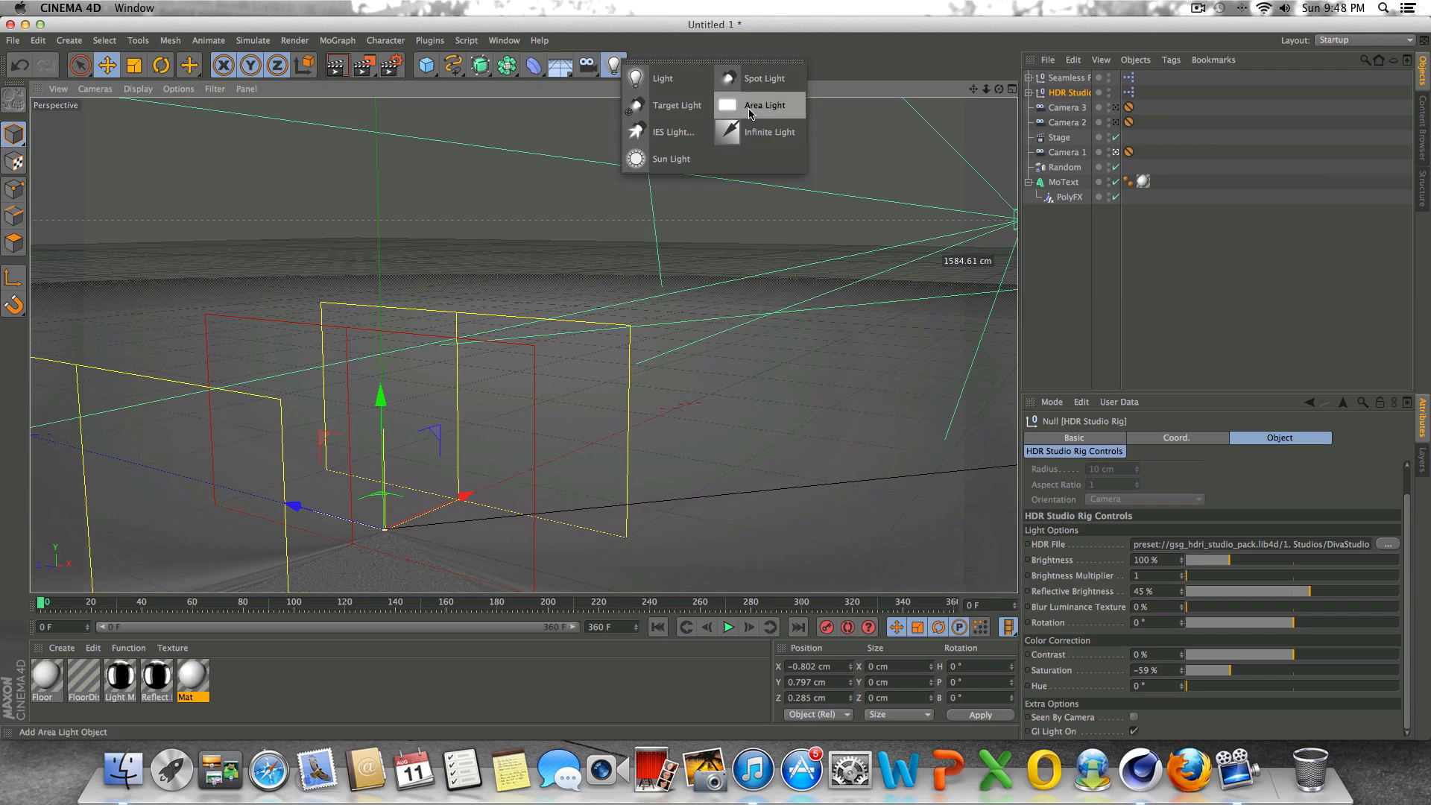
{"action": "left_click", "coordinate": [700, 76]}
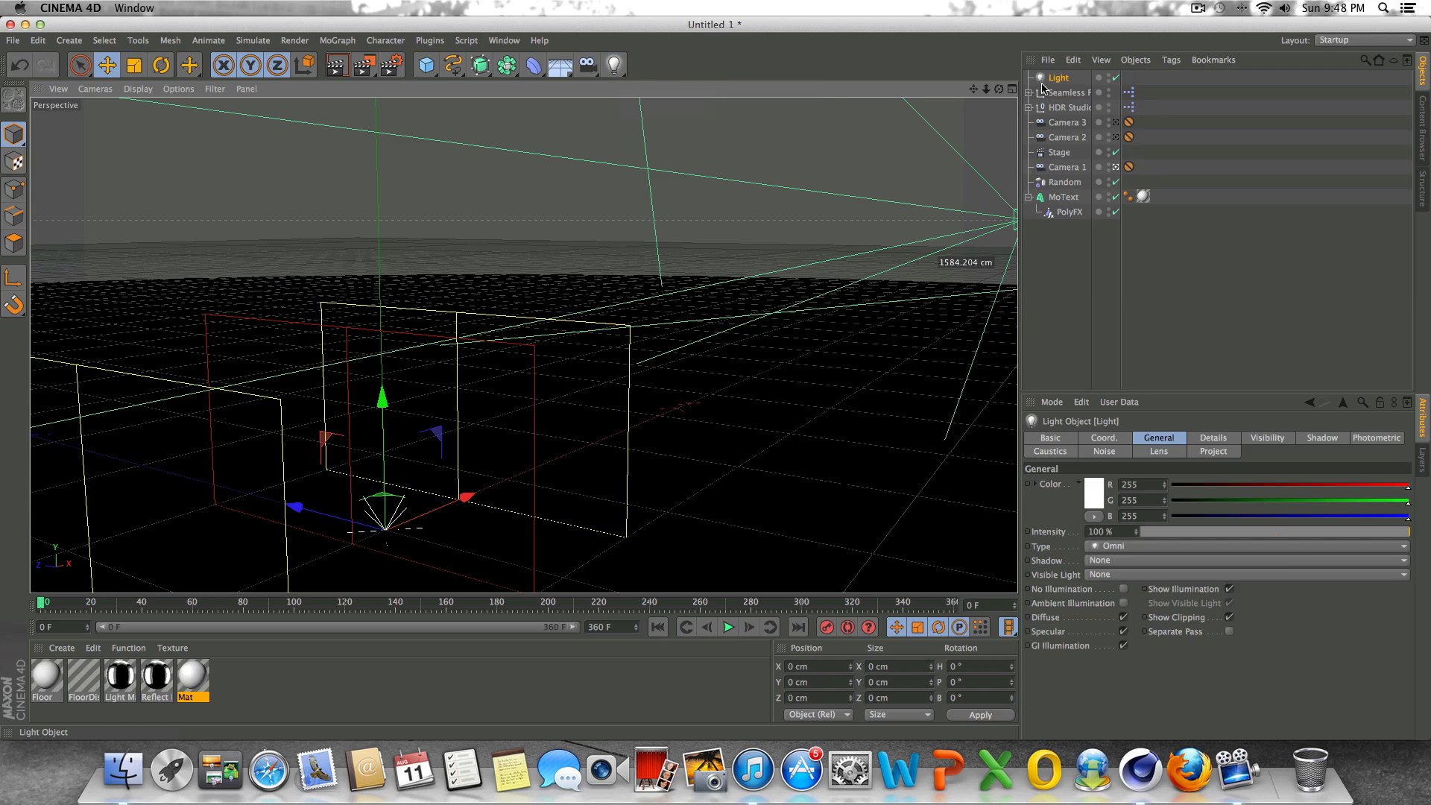
{"action": "key", "text": "Delete"}
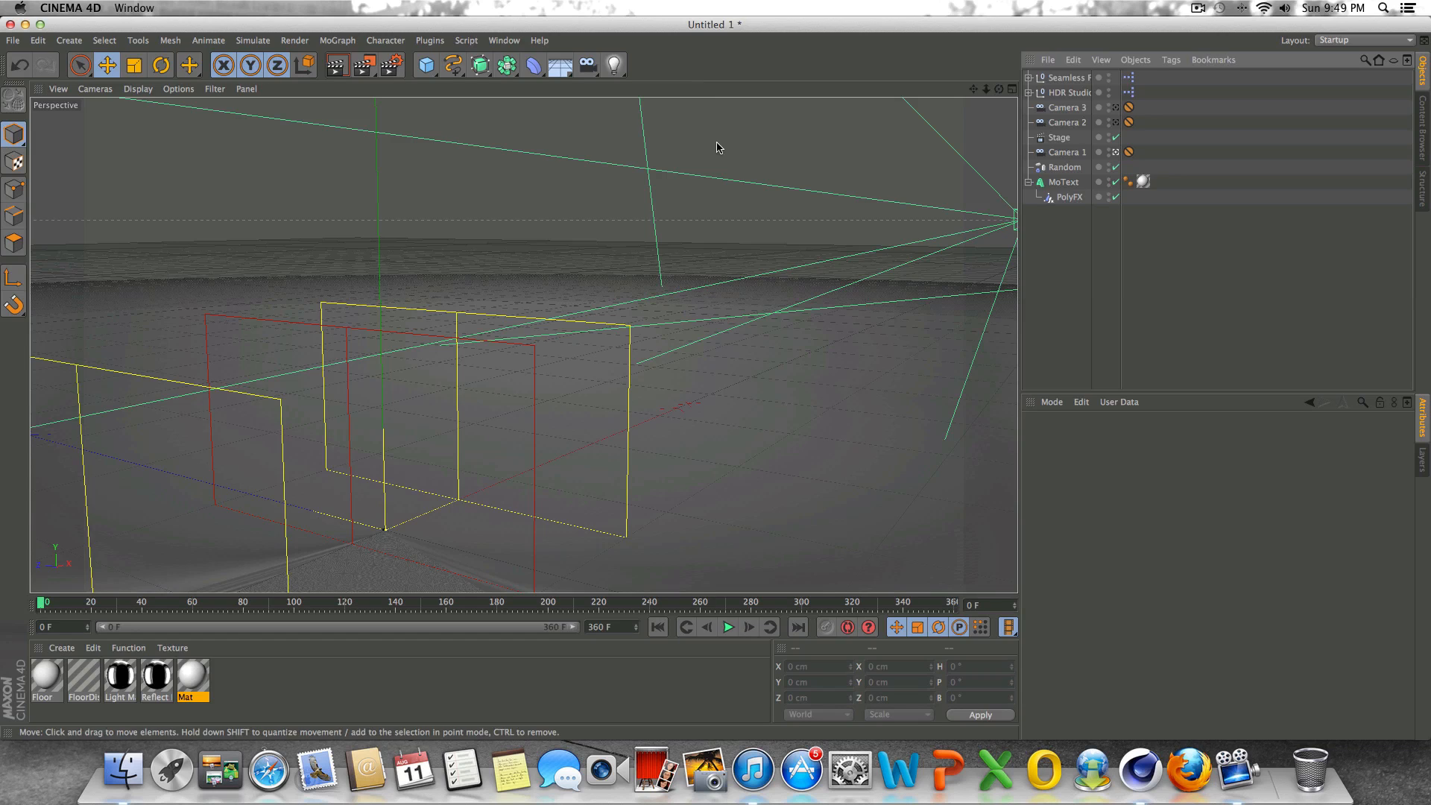
Play the text assembly once more from the start to review it, and go back to frame 0.
{"action": "left_click", "coordinate": [728, 628]}
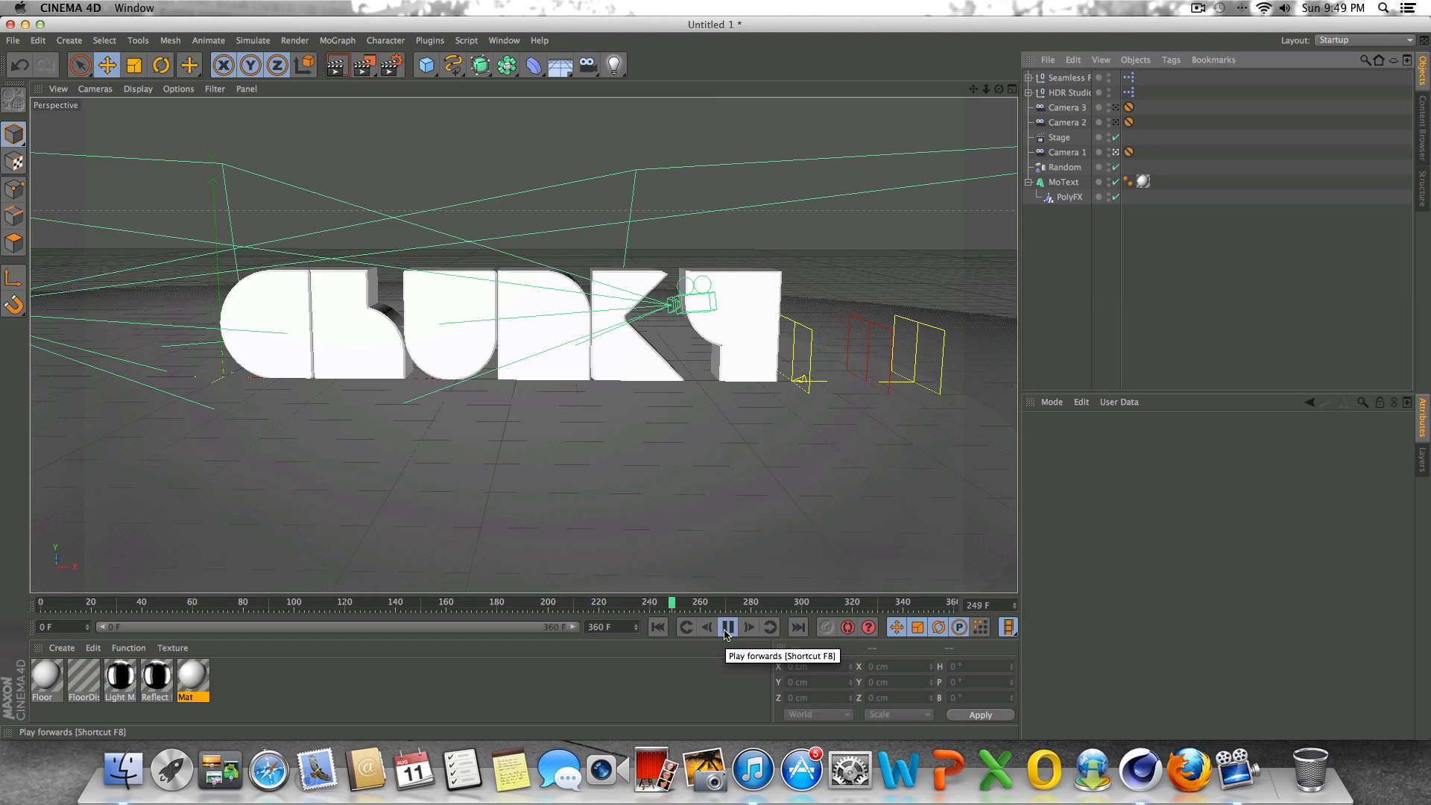
{"action": "left_click", "coordinate": [727, 630]}
{"action": "left_click", "coordinate": [658, 628]}
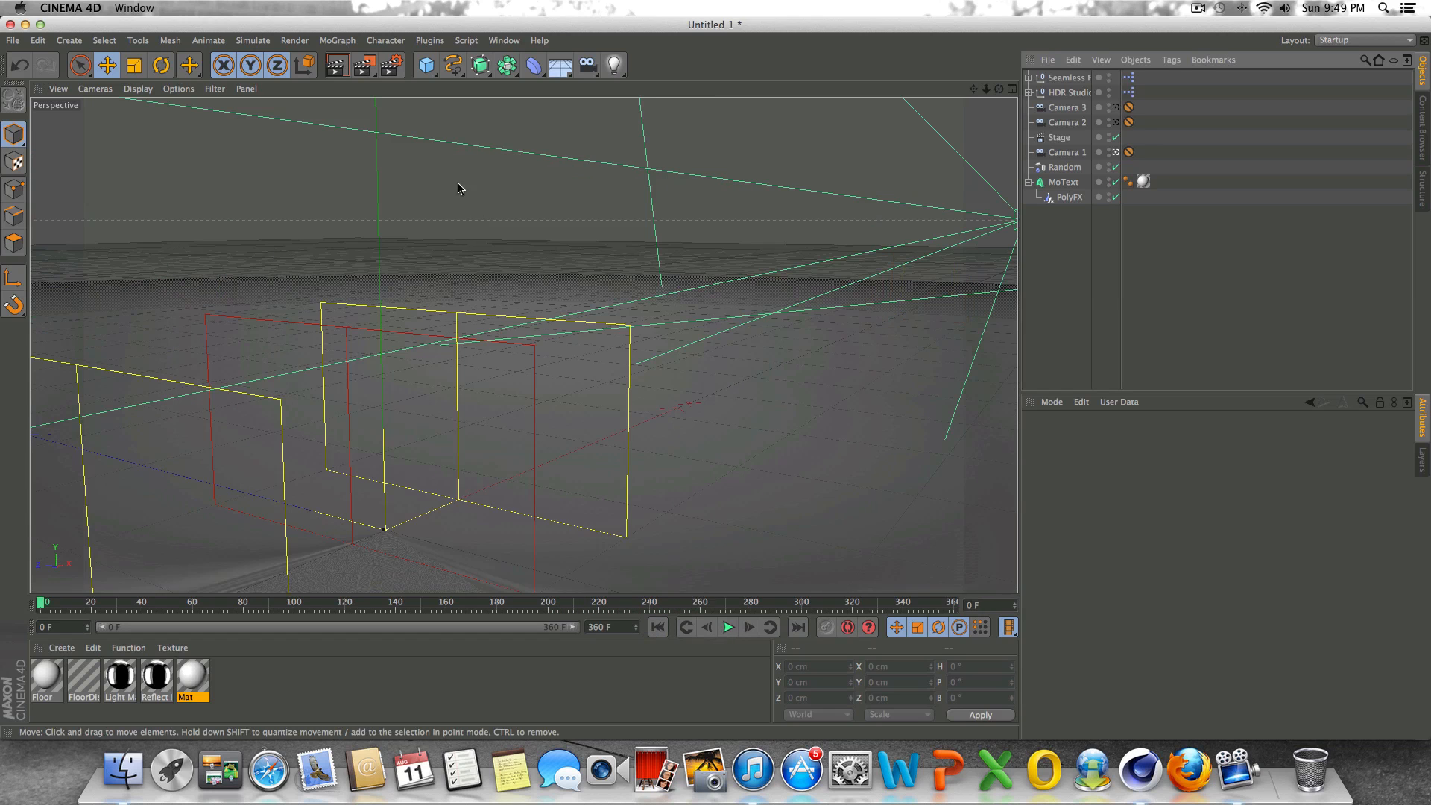
Set the render's output format to QuickTime Movie in the render settings.
{"action": "left_click", "coordinate": [392, 65]}
{"action": "left_click", "coordinate": [110, 89]}
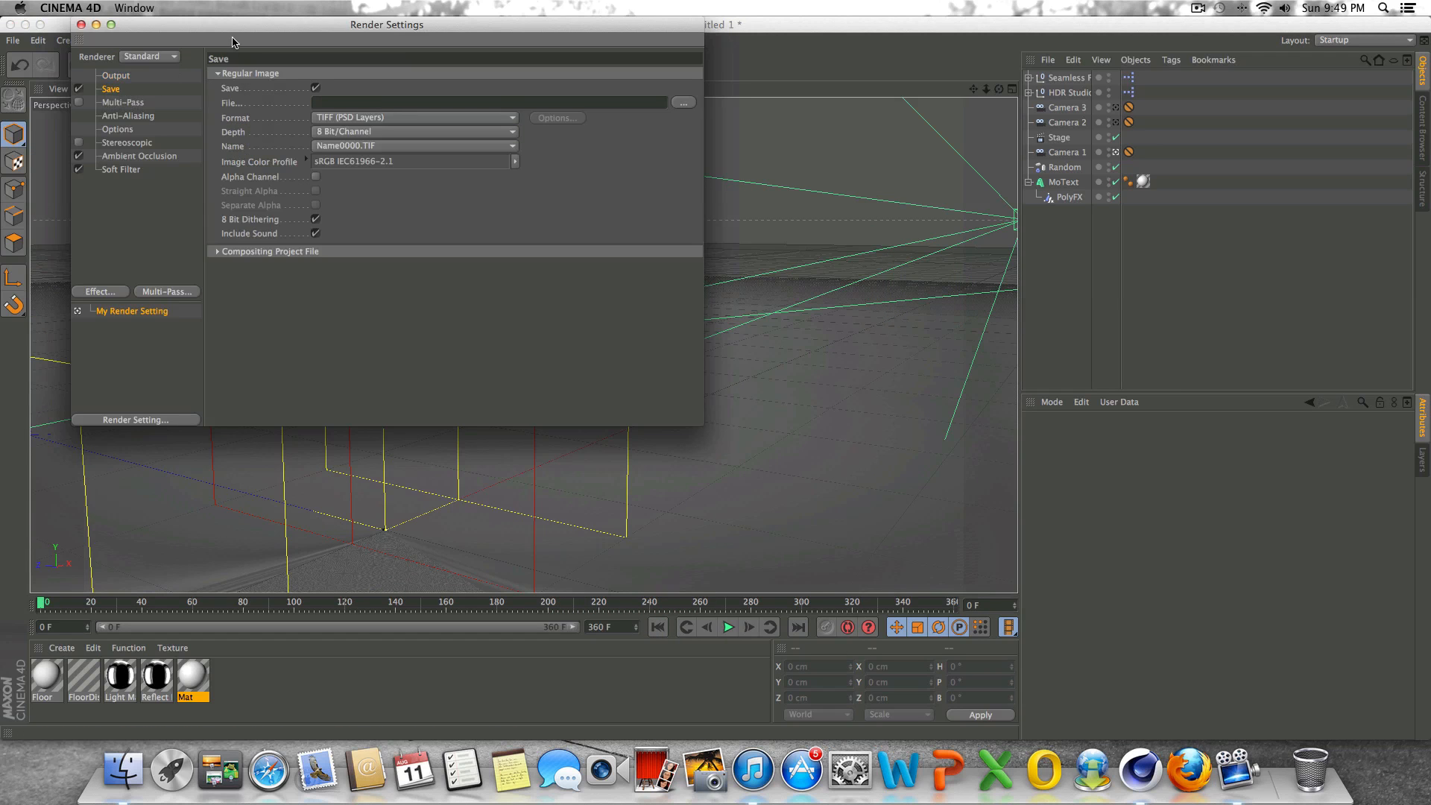
{"action": "left_click_drag", "start_coordinate": [233, 25], "coordinate": [414, 49]}
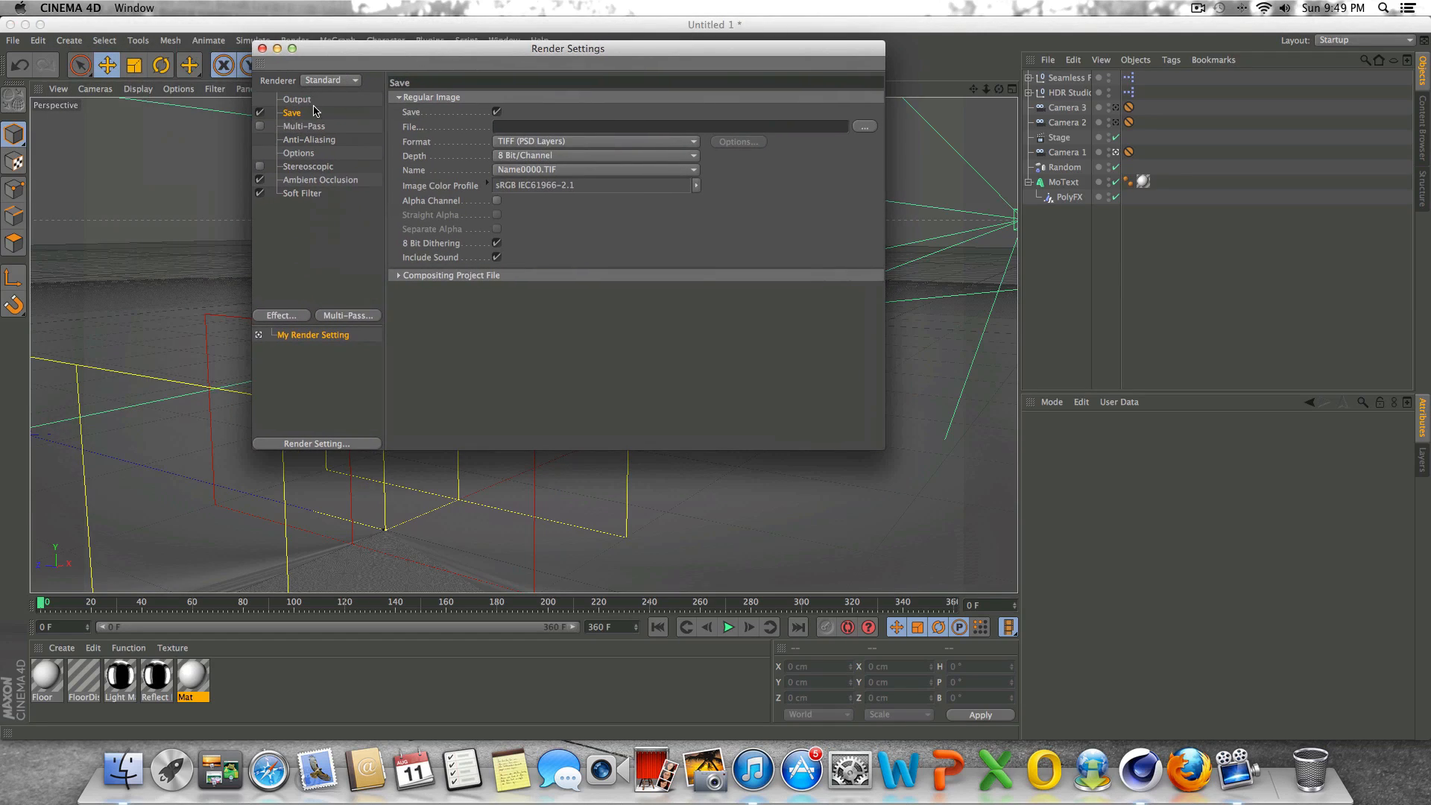
{"action": "left_click", "coordinate": [521, 143]}
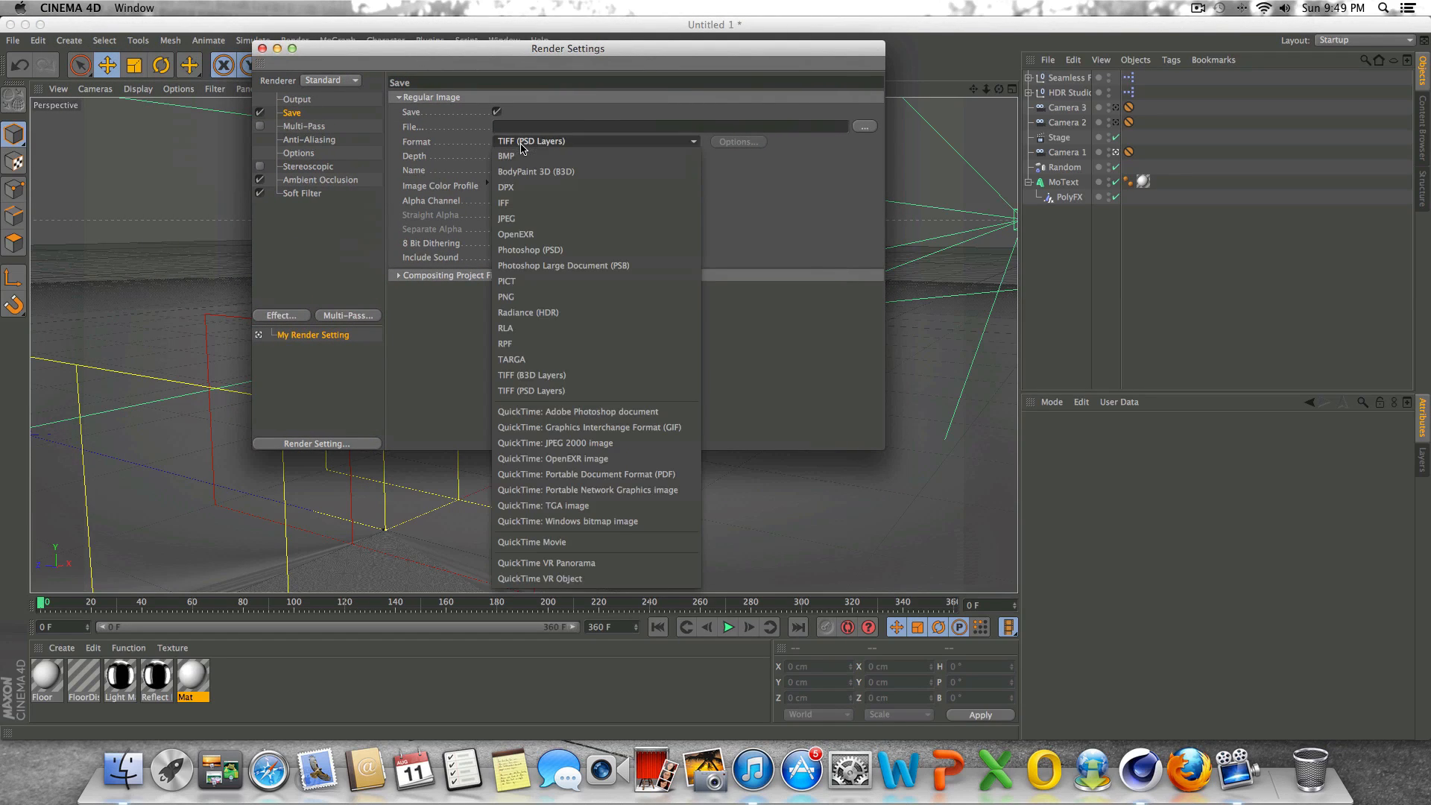
{"action": "left_click", "coordinate": [567, 544]}
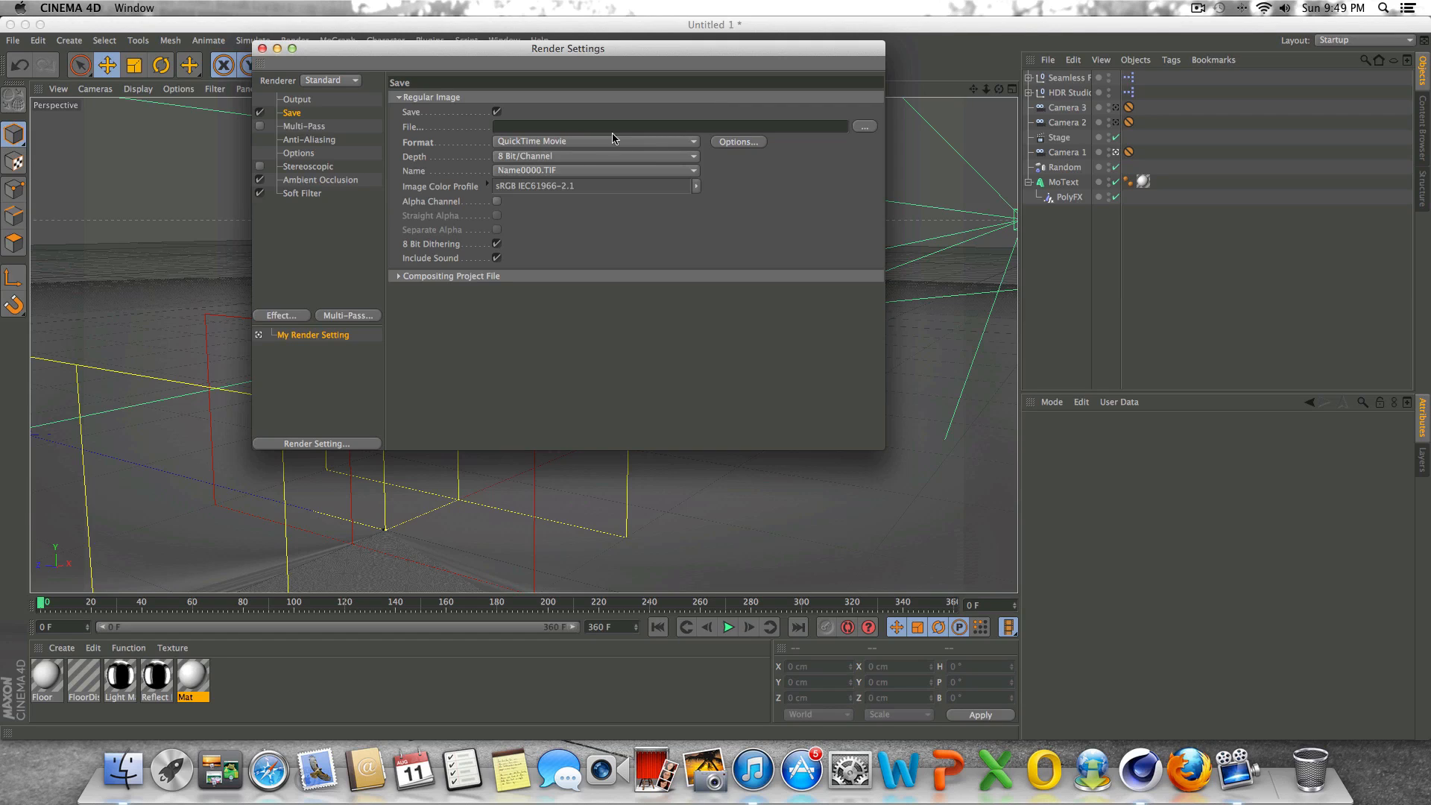
Set the render output file to gdfd on the Desktop and close the render settings.
{"action": "type", "text": "gdfd"}
{"action": "left_click", "coordinate": [864, 128]}
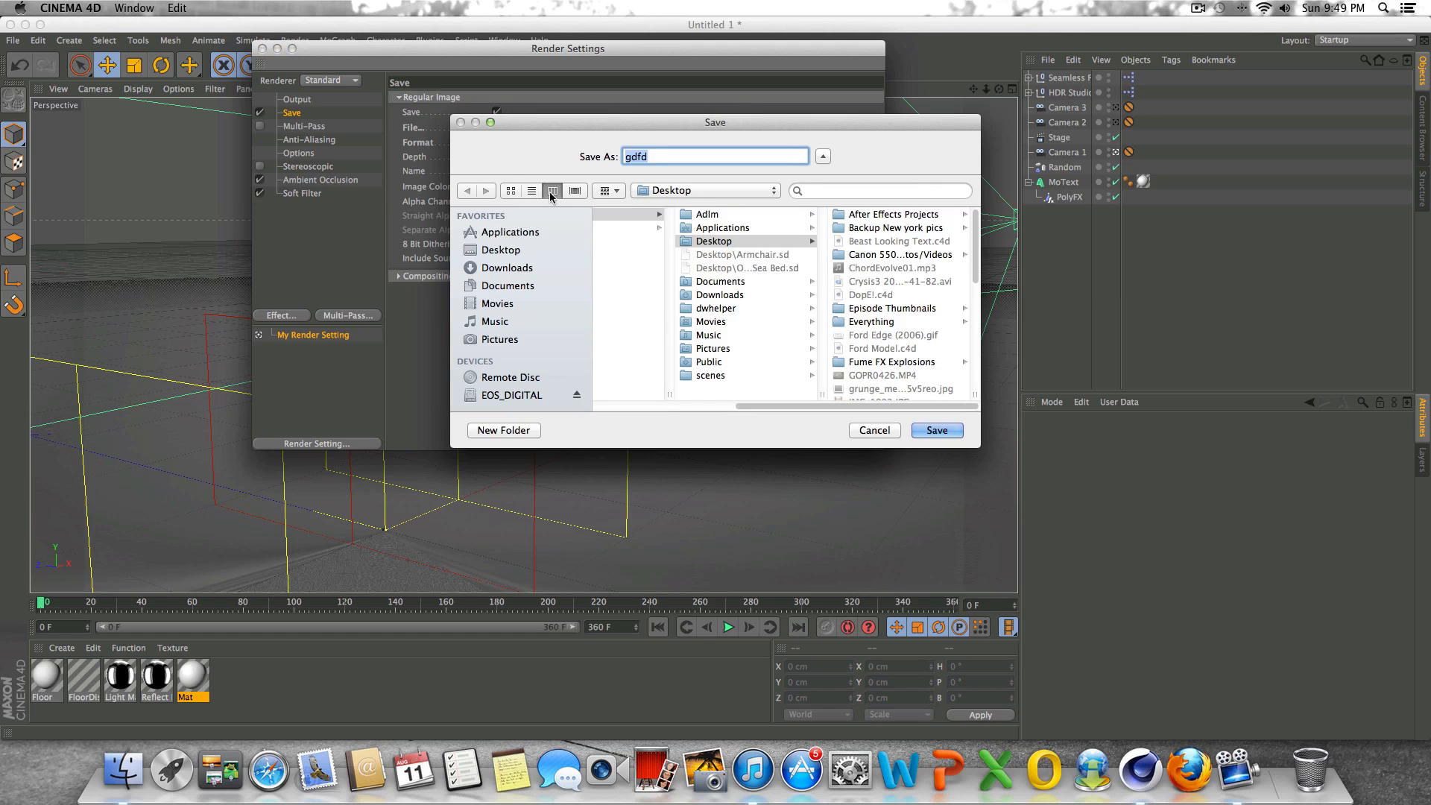
{"action": "left_click", "coordinate": [937, 431]}
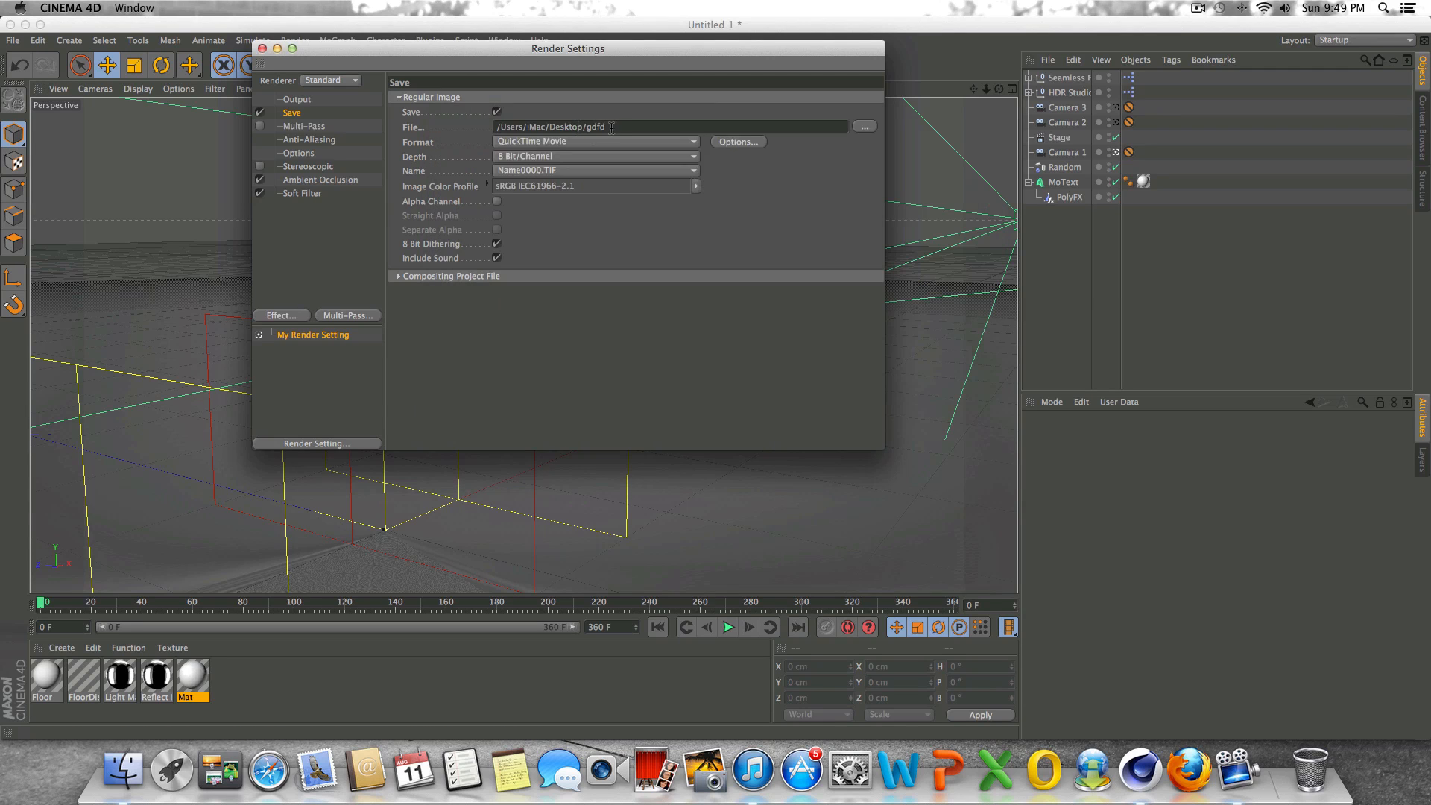
{"action": "left_click", "coordinate": [262, 48]}
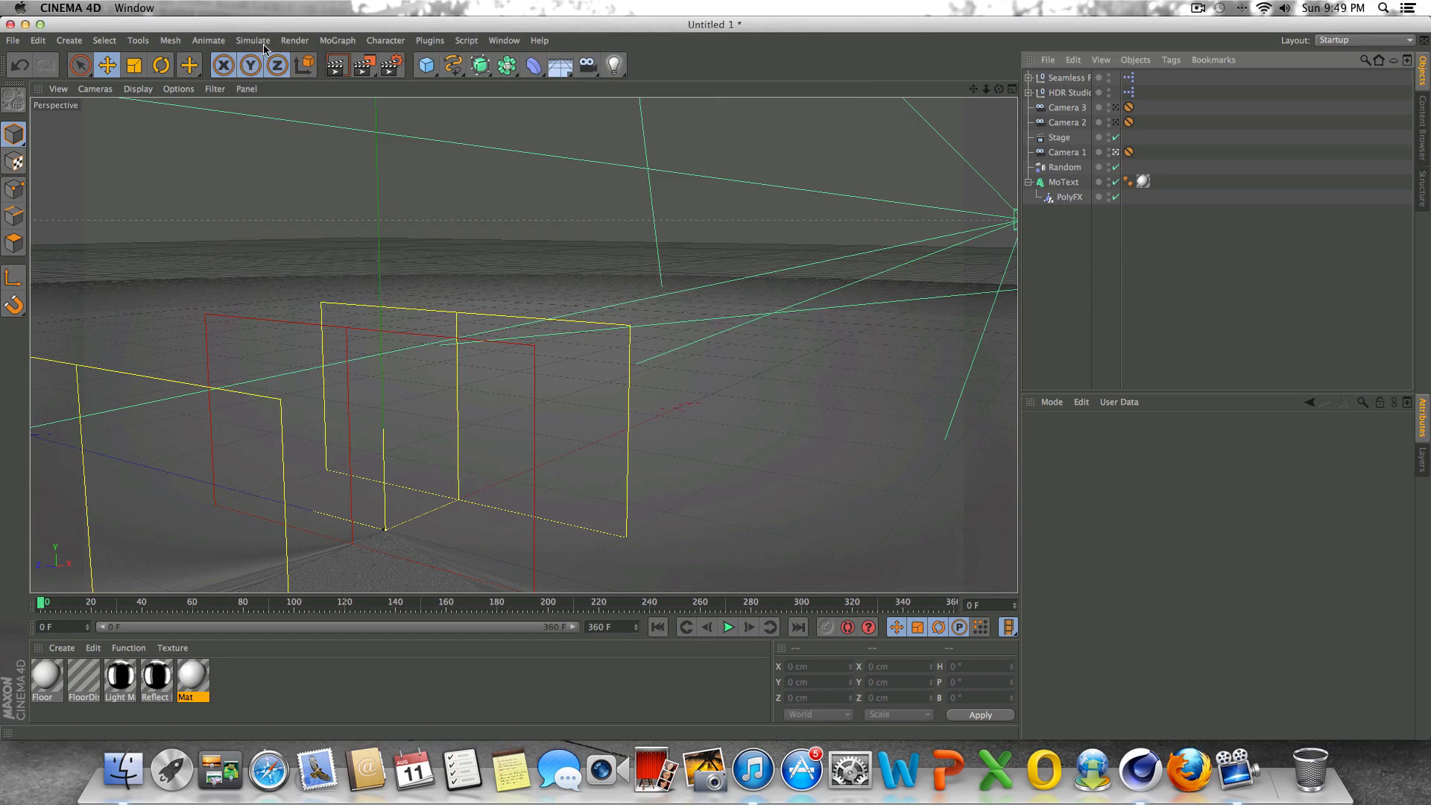
Start rendering the animation to the Picture Viewer, and stop the render and close the viewer.
{"action": "left_click", "coordinate": [363, 67]}
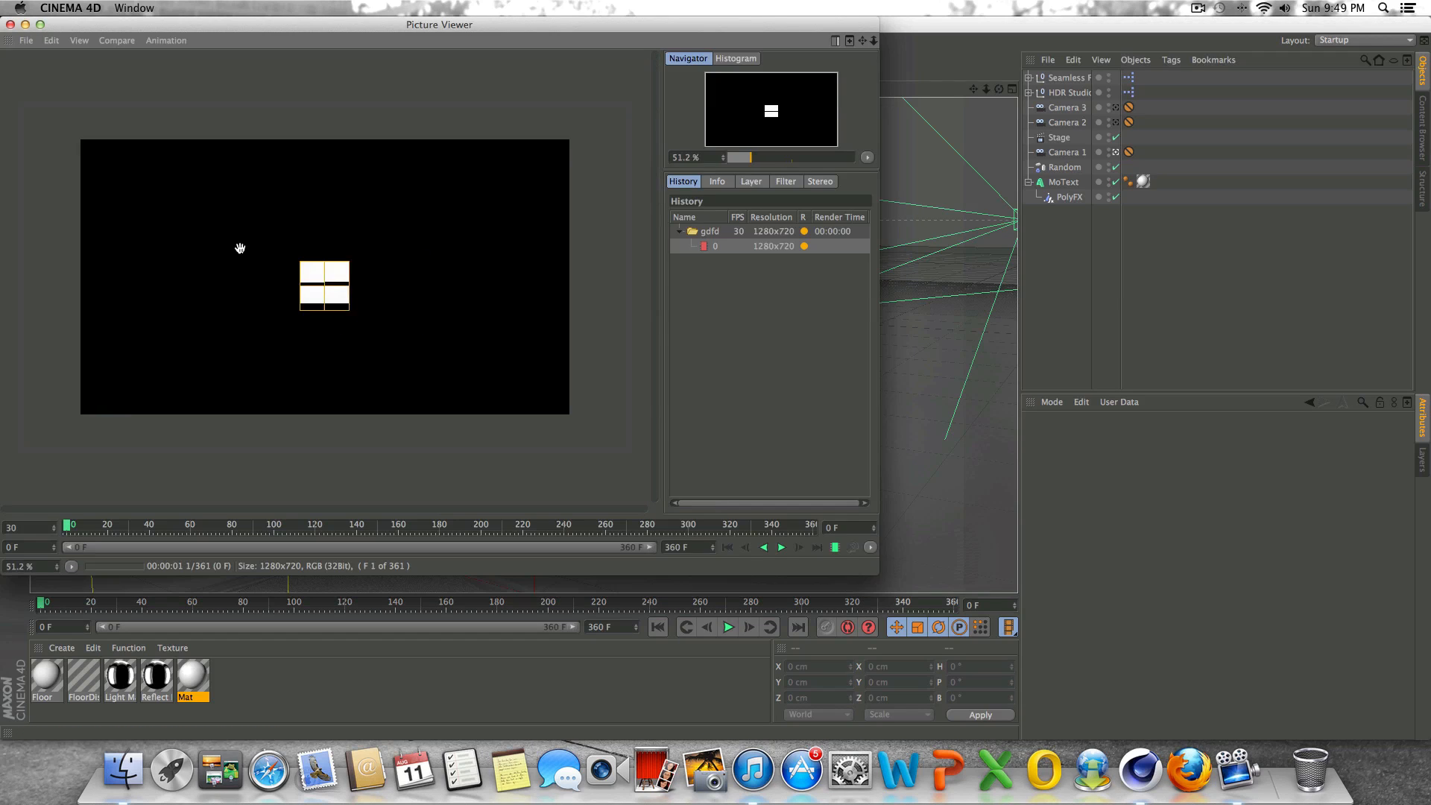
{"action": "scroll", "coordinate": [239, 249], "scroll_direction": "down", "scroll_amount": 1}
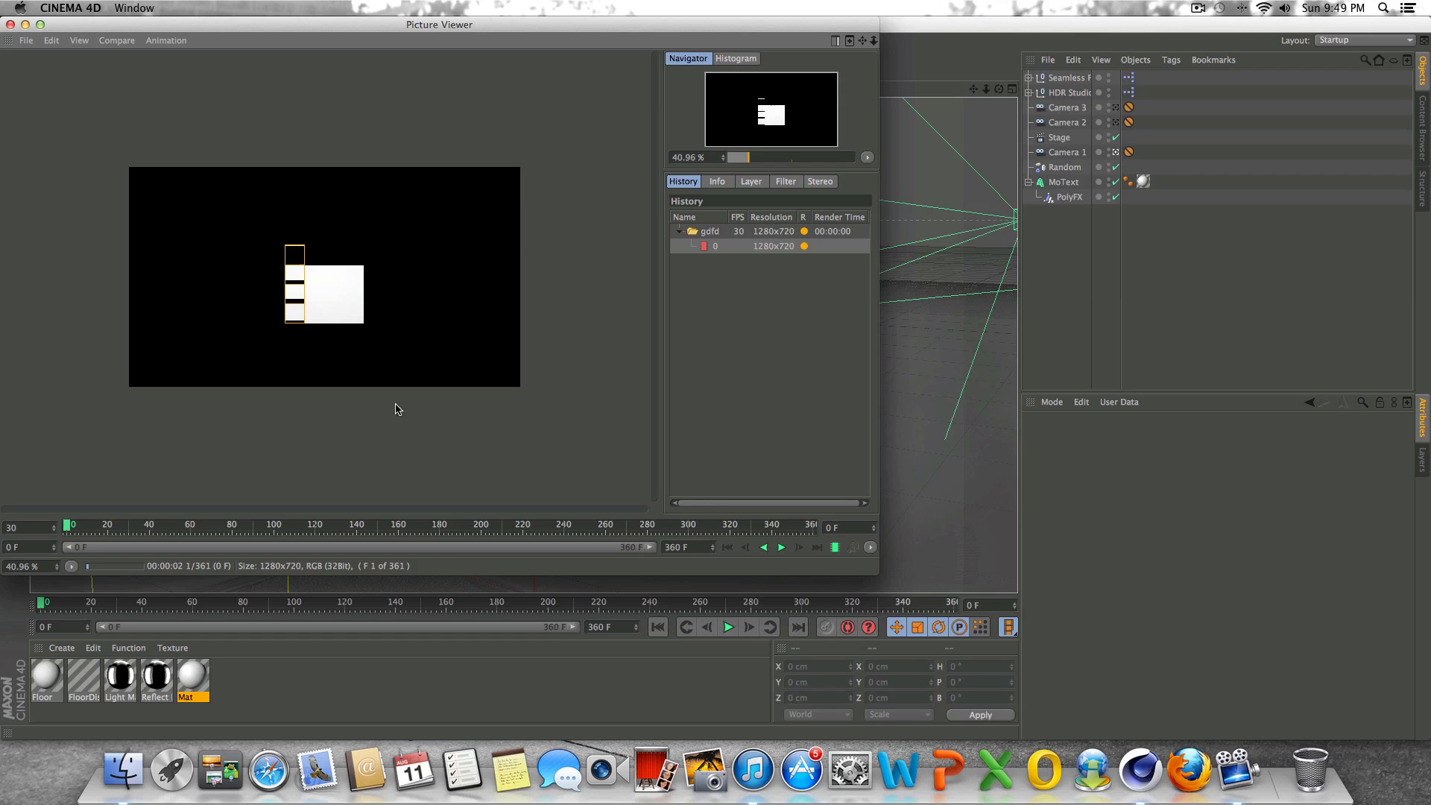
{"action": "left_click", "coordinate": [10, 24]}
{"action": "left_click", "coordinate": [754, 261]}
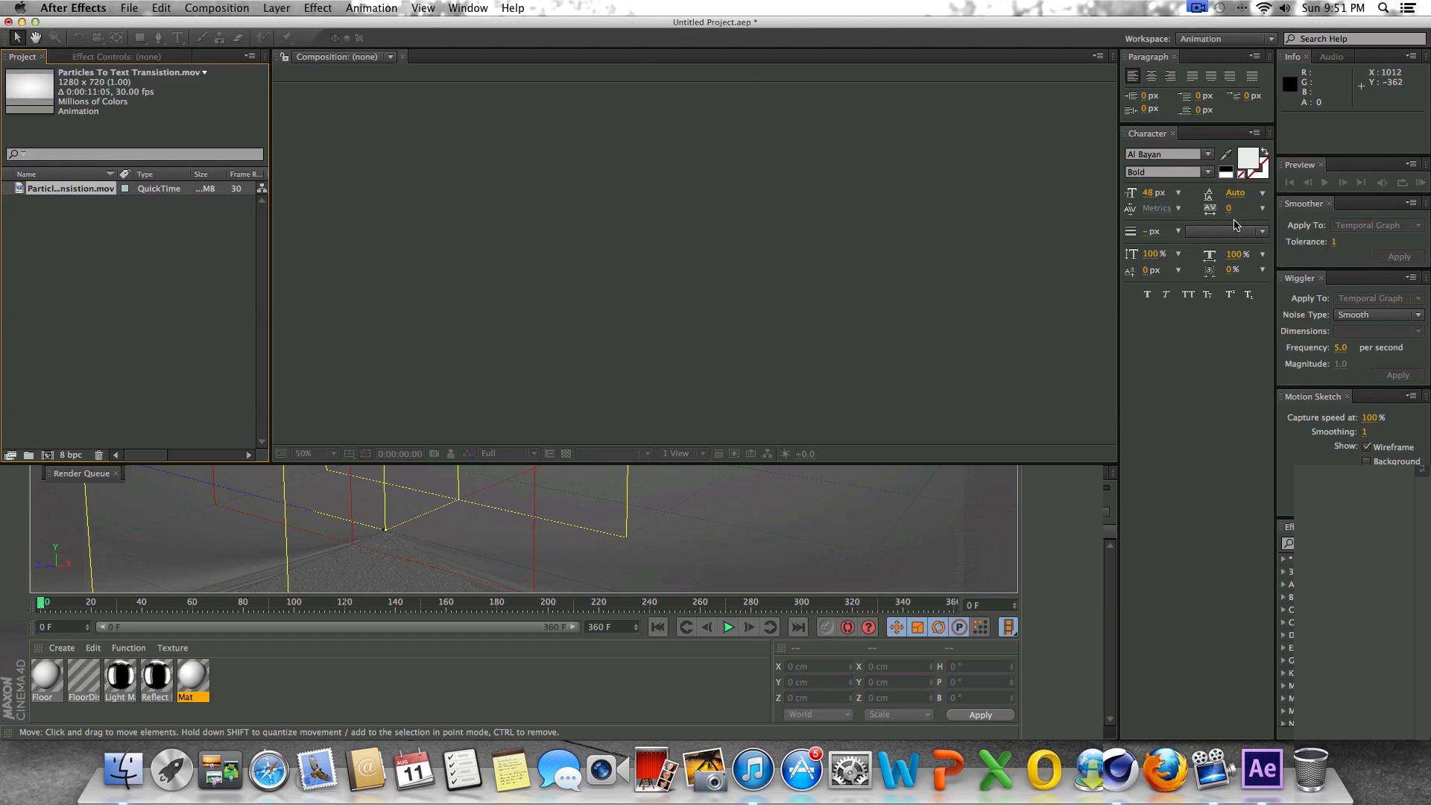
{"action": "left_click", "coordinate": [1205, 41]}
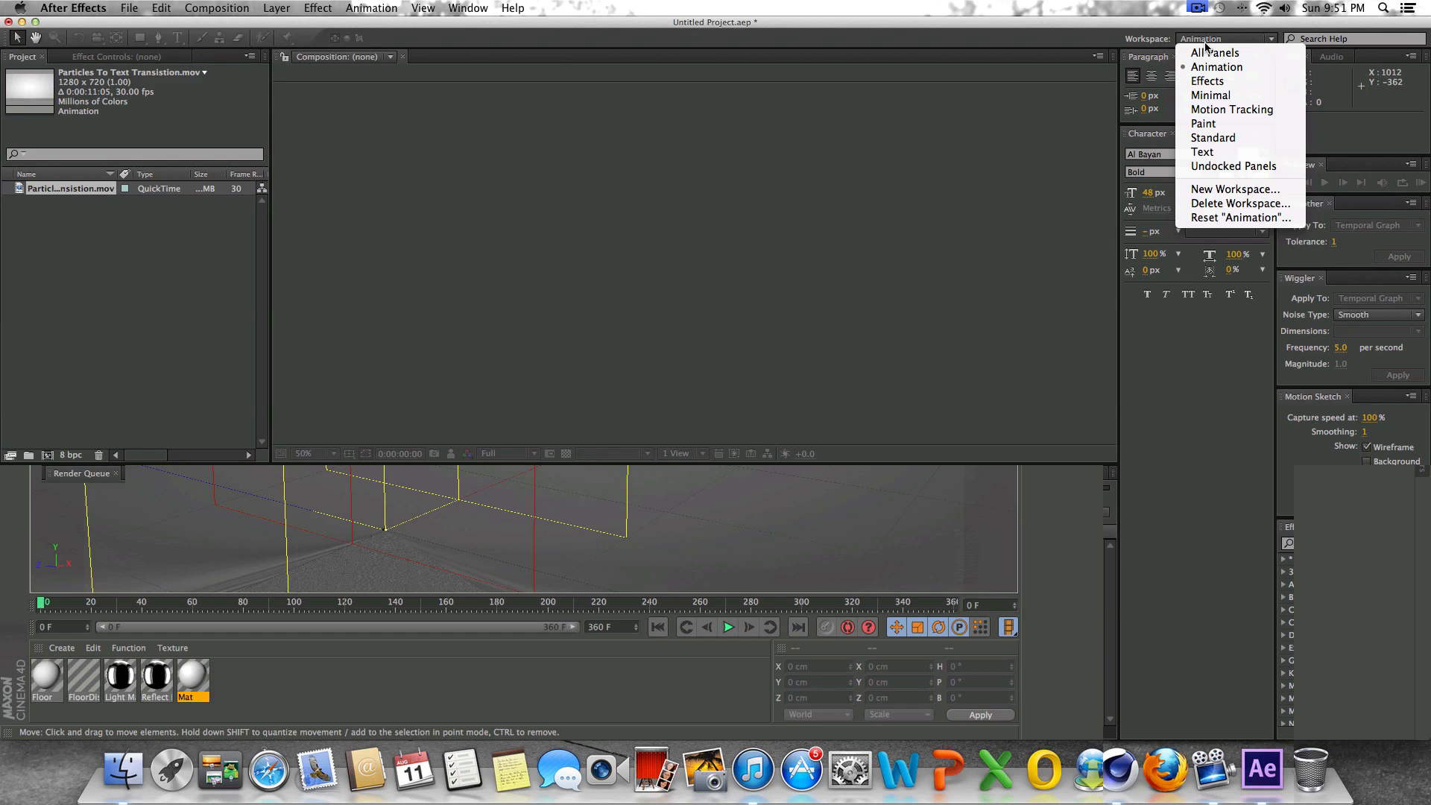
{"action": "left_click", "coordinate": [1123, 41]}
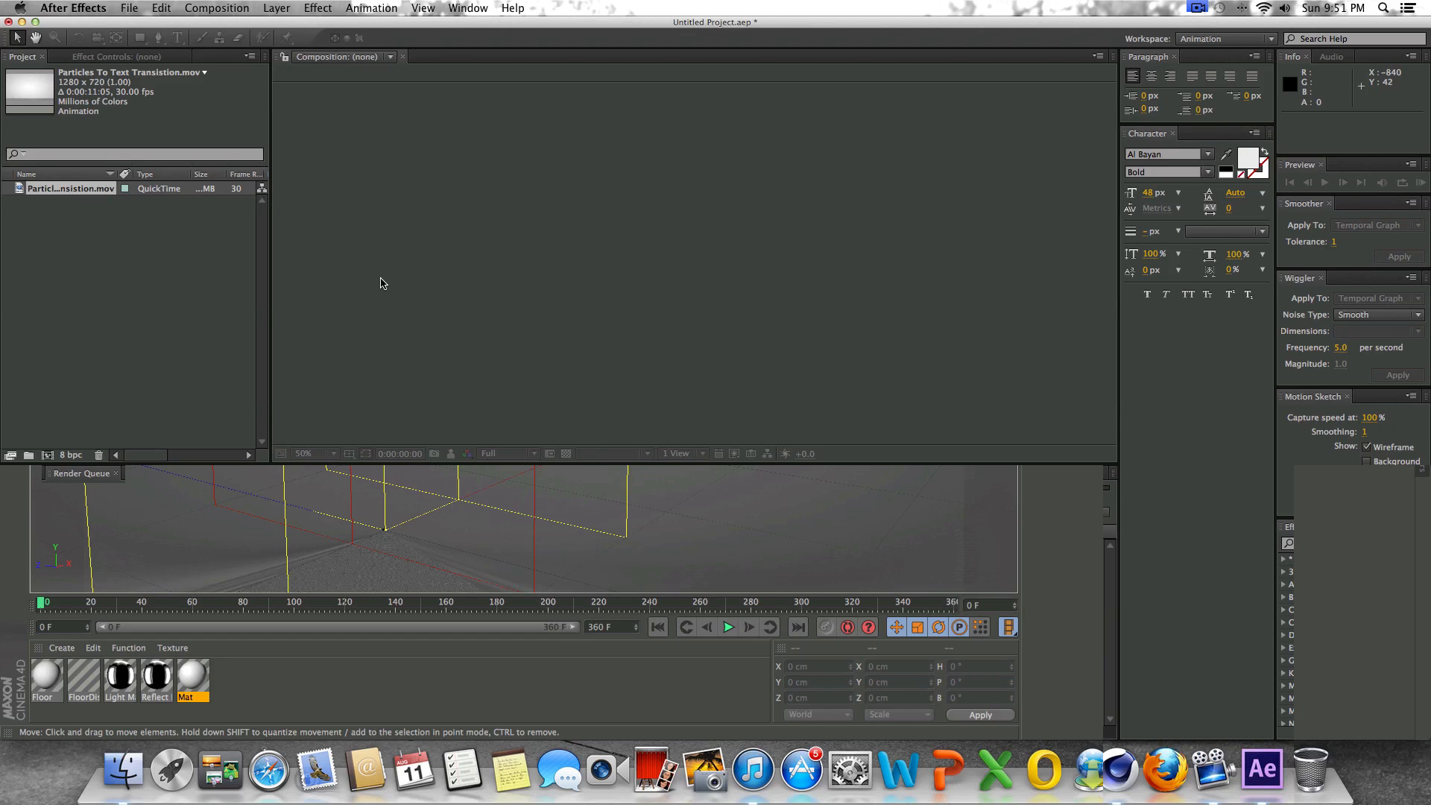
{"action": "left_click", "coordinate": [127, 7]}
{"action": "mouse_move", "coordinate": [211, 186]}
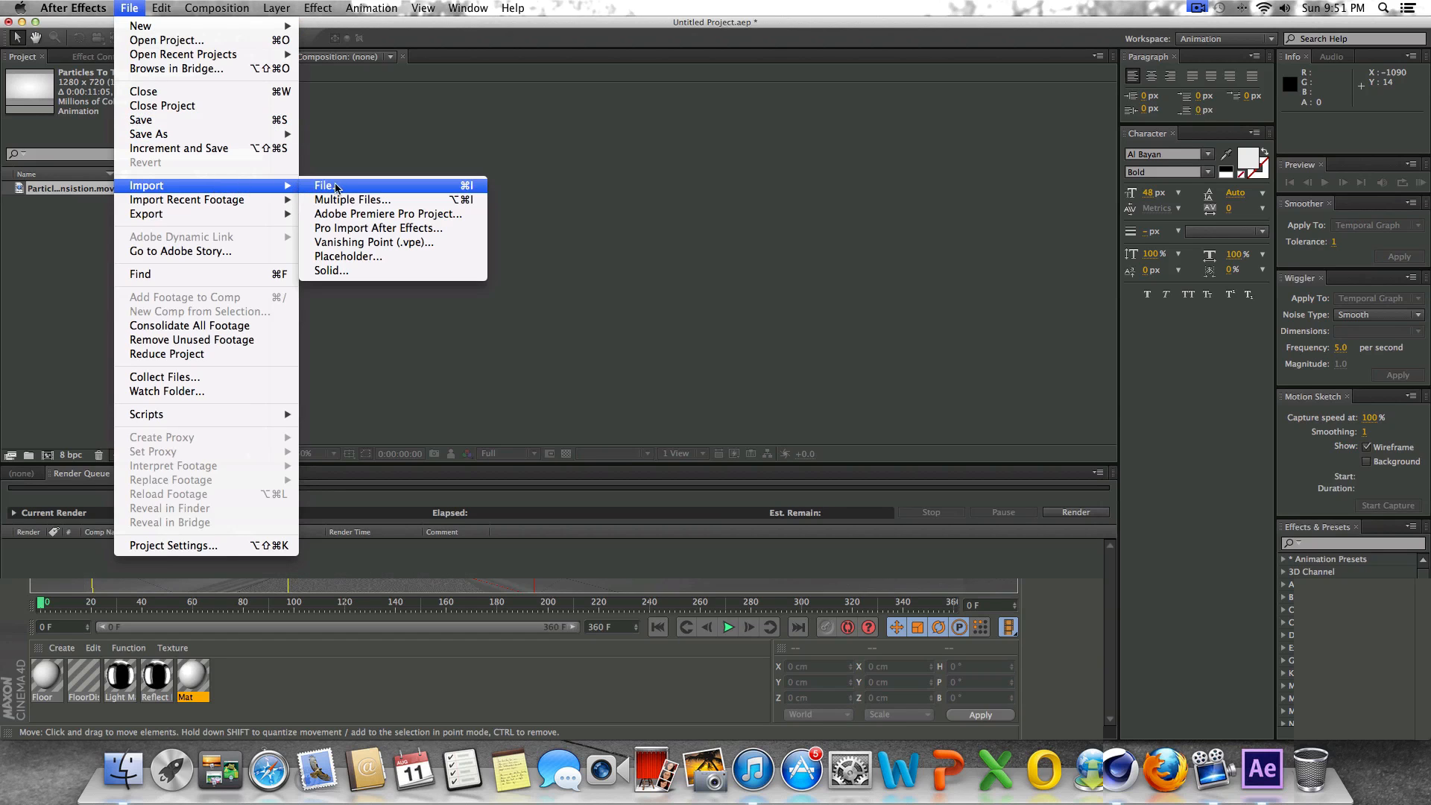
{"action": "left_click", "coordinate": [87, 208]}
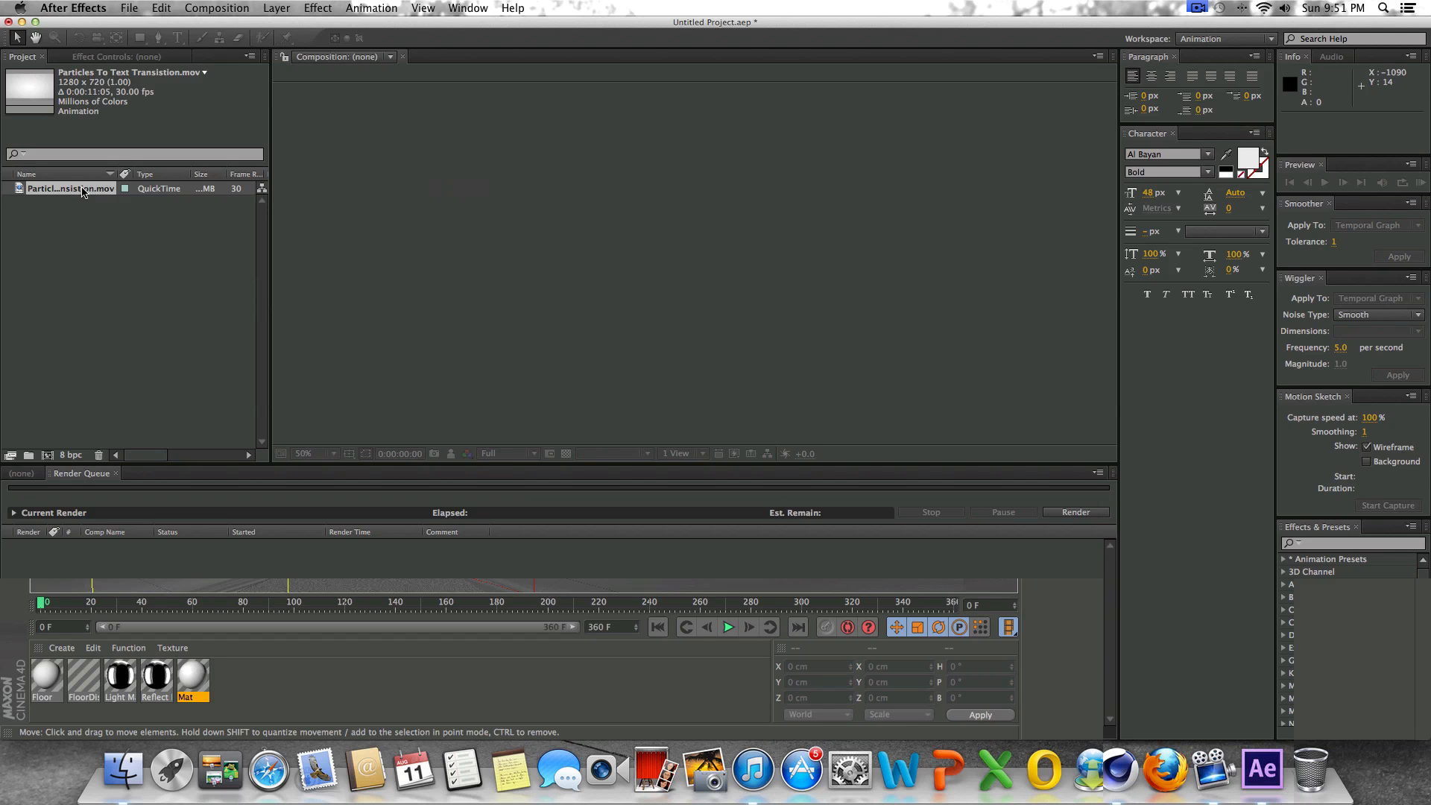
Create a composition from the Particles To Text Transistion.mov footage and move the current time to 0:00:02:22.
{"action": "left_click", "coordinate": [84, 192]}
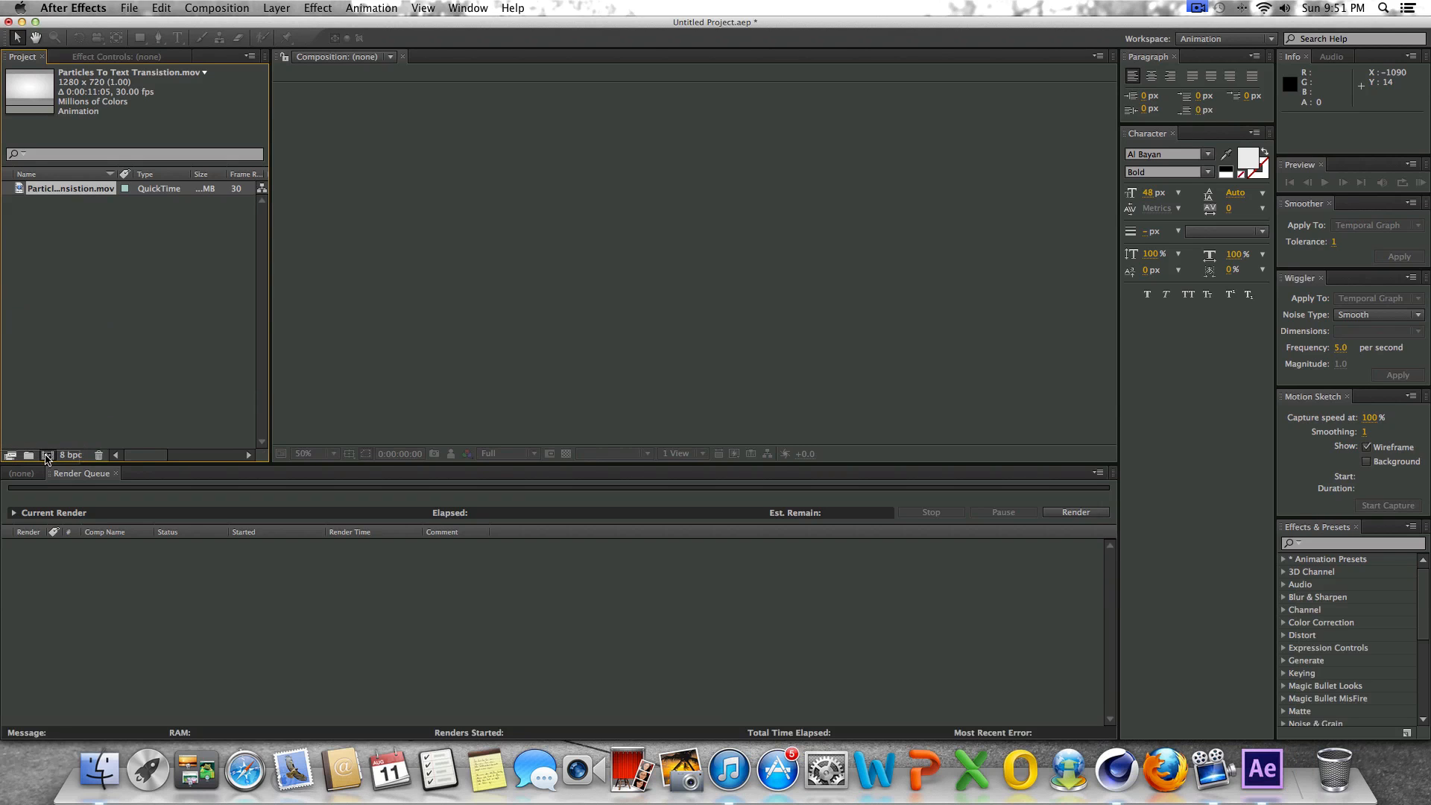
{"action": "left_click", "coordinate": [46, 456]}
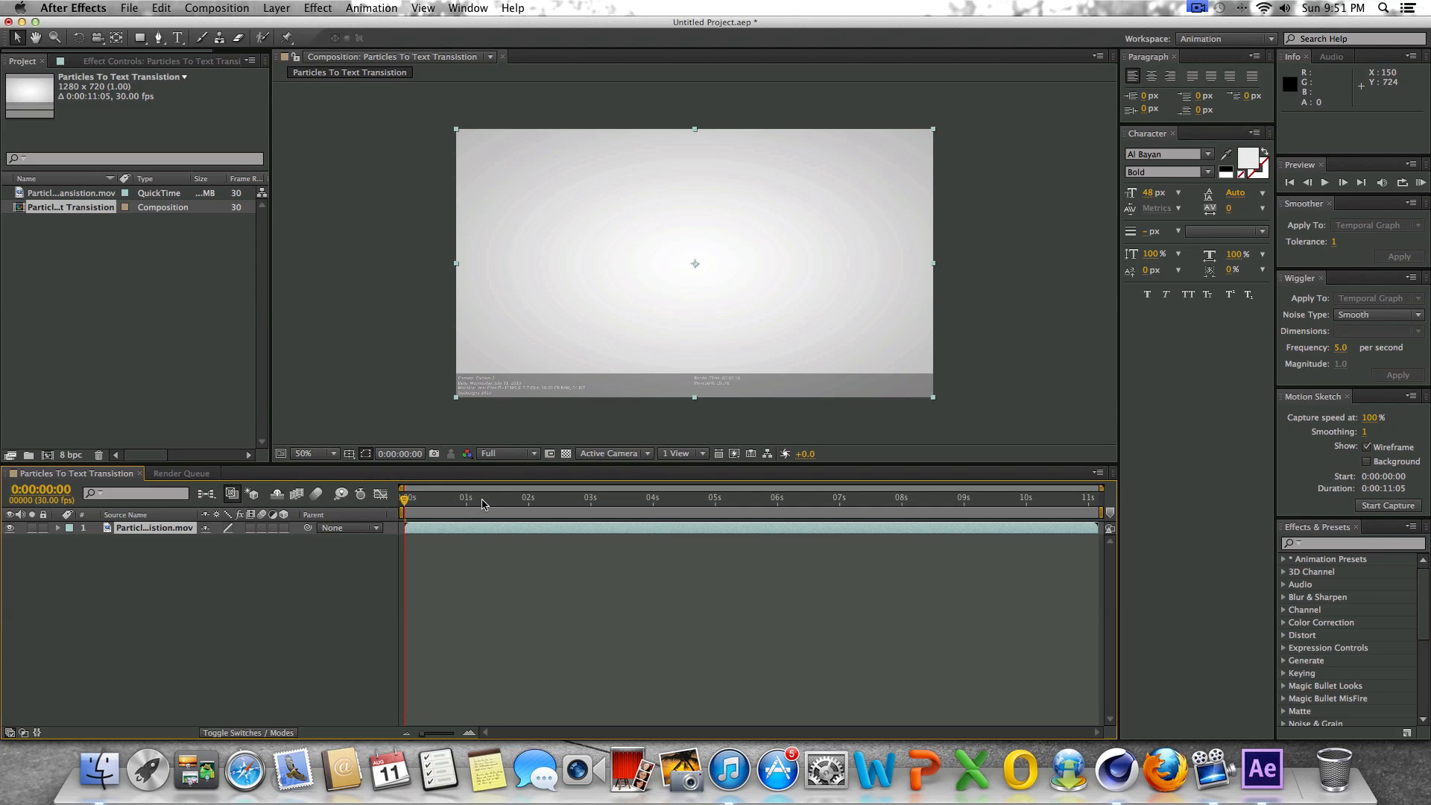
{"action": "left_click_drag", "start_coordinate": [475, 498], "coordinate": [575, 500]}
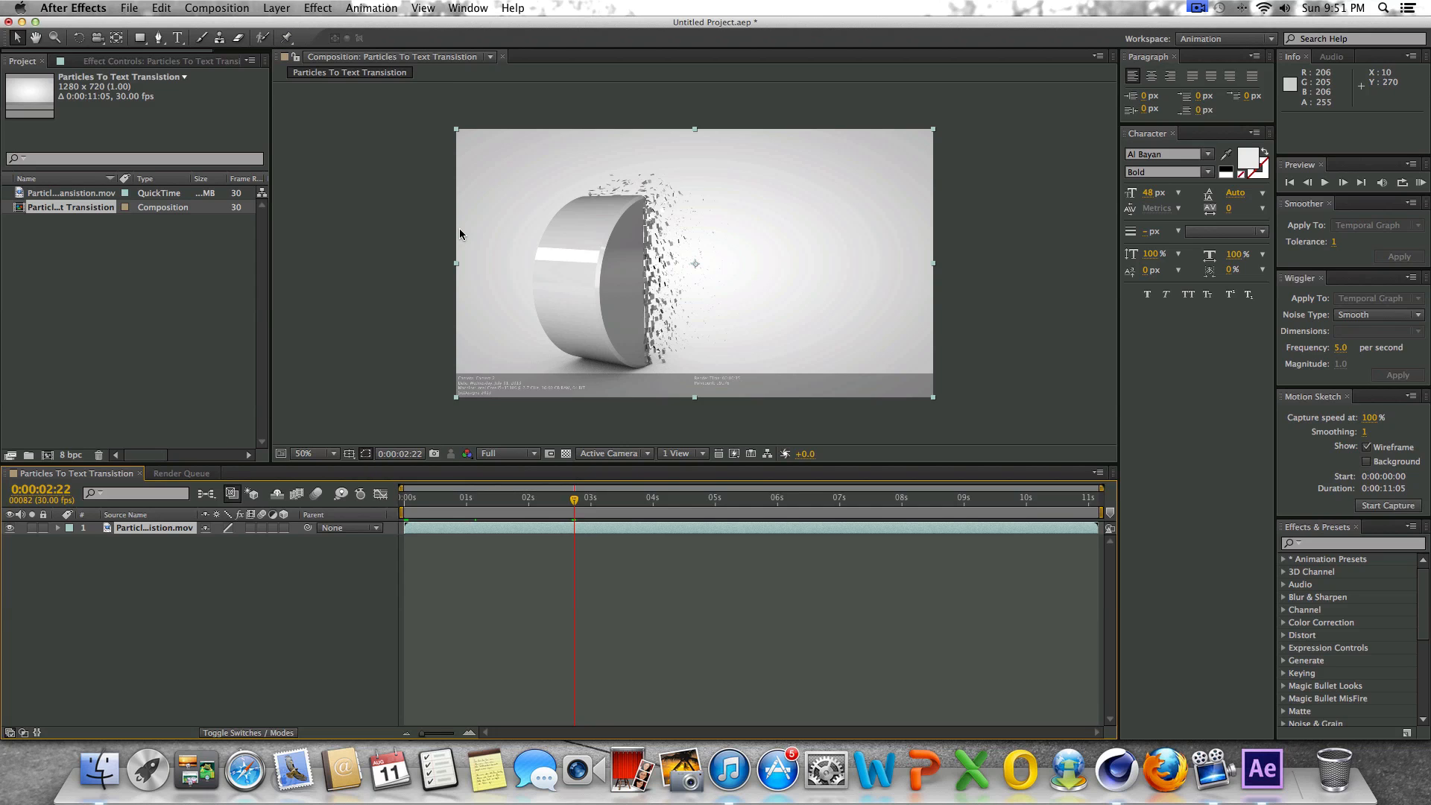
Add a new adjustment layer above the footage in the composition.
{"action": "left_click", "coordinate": [281, 9]}
{"action": "mouse_move", "coordinate": [324, 29]}
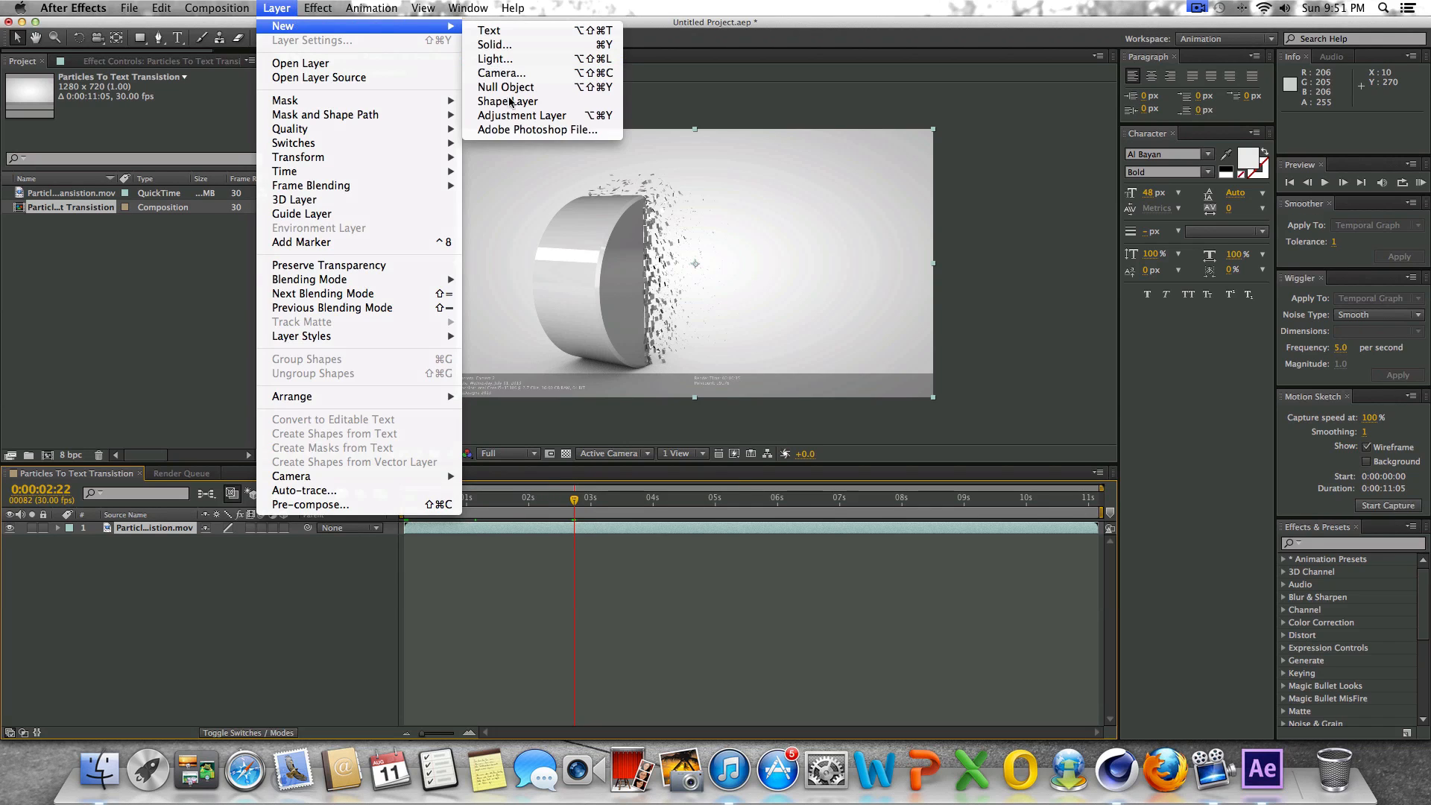
{"action": "left_click", "coordinate": [499, 117]}
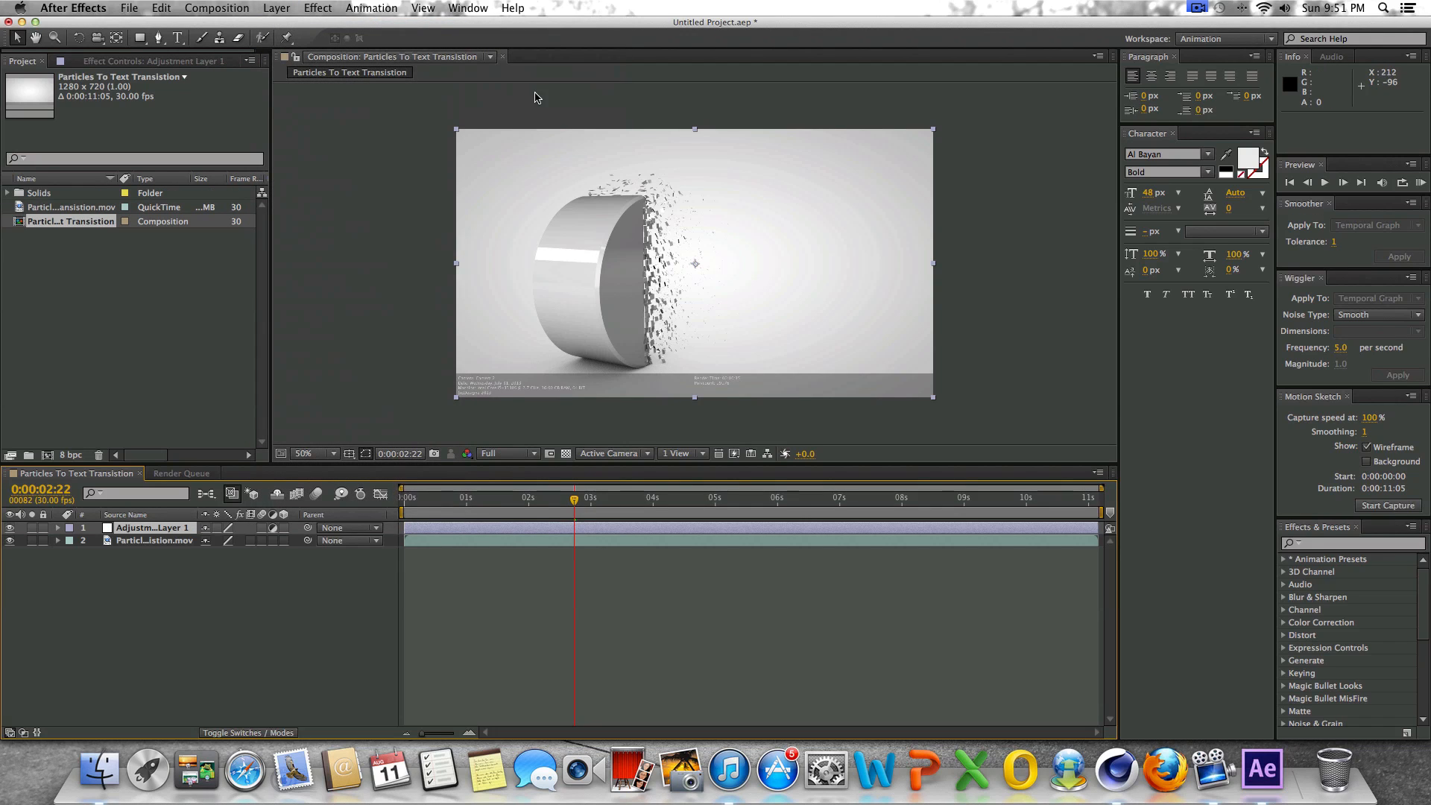
Apply Video Copilot's Optical Flares effect to the adjustment layer and set its render mode to Over Original.
{"action": "left_click", "coordinate": [331, 9]}
{"action": "mouse_move", "coordinate": [446, 432]}
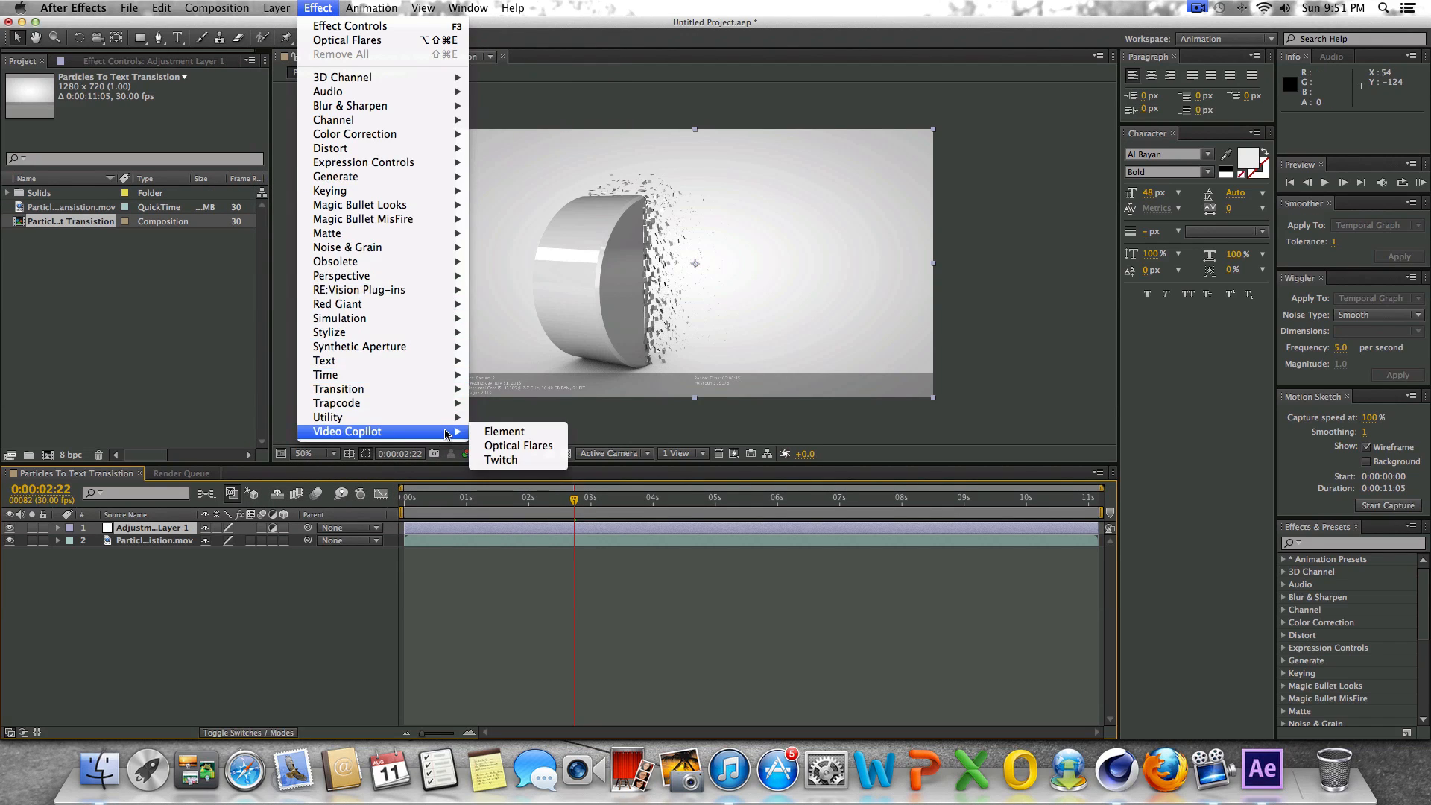
{"action": "left_click", "coordinate": [507, 448]}
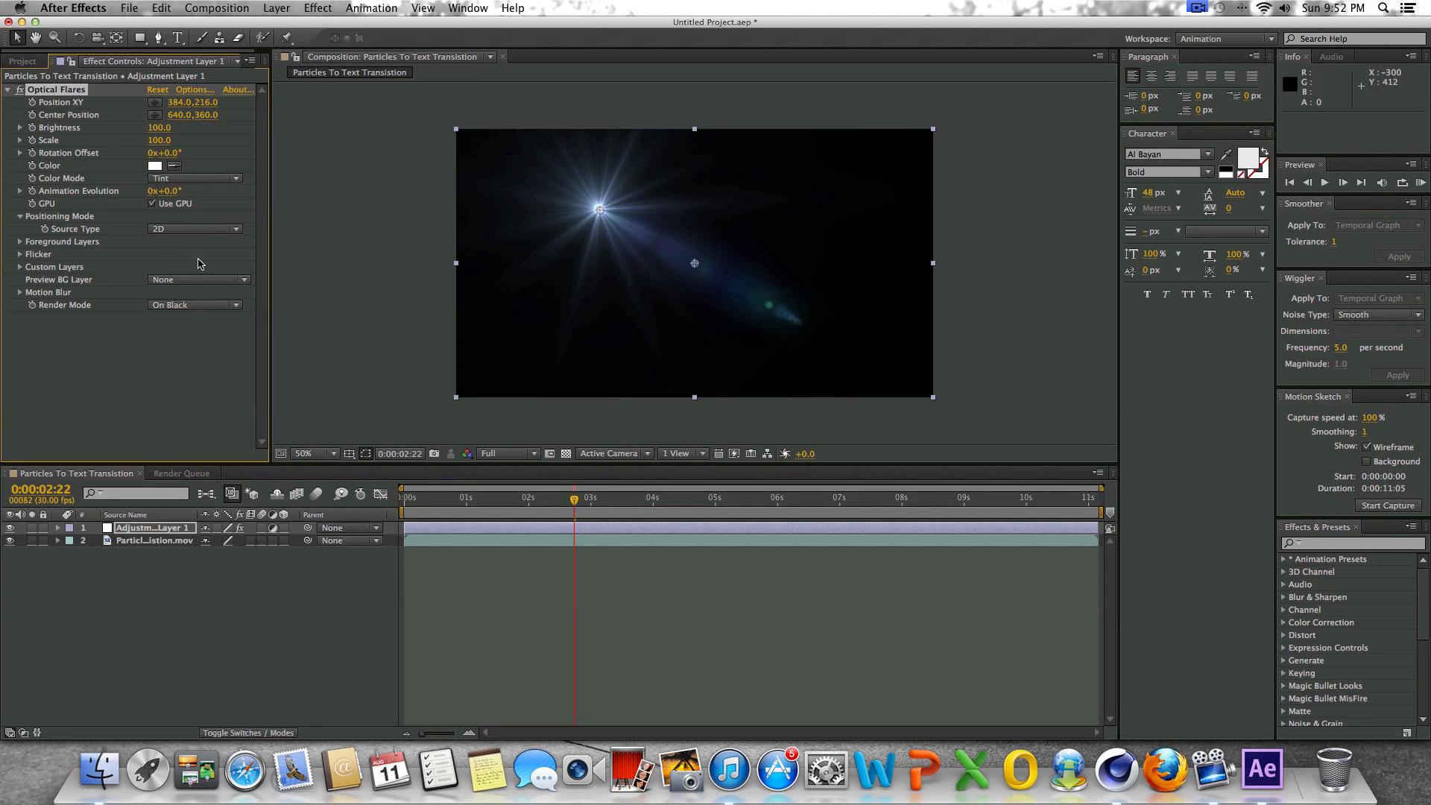
{"action": "left_click", "coordinate": [201, 308]}
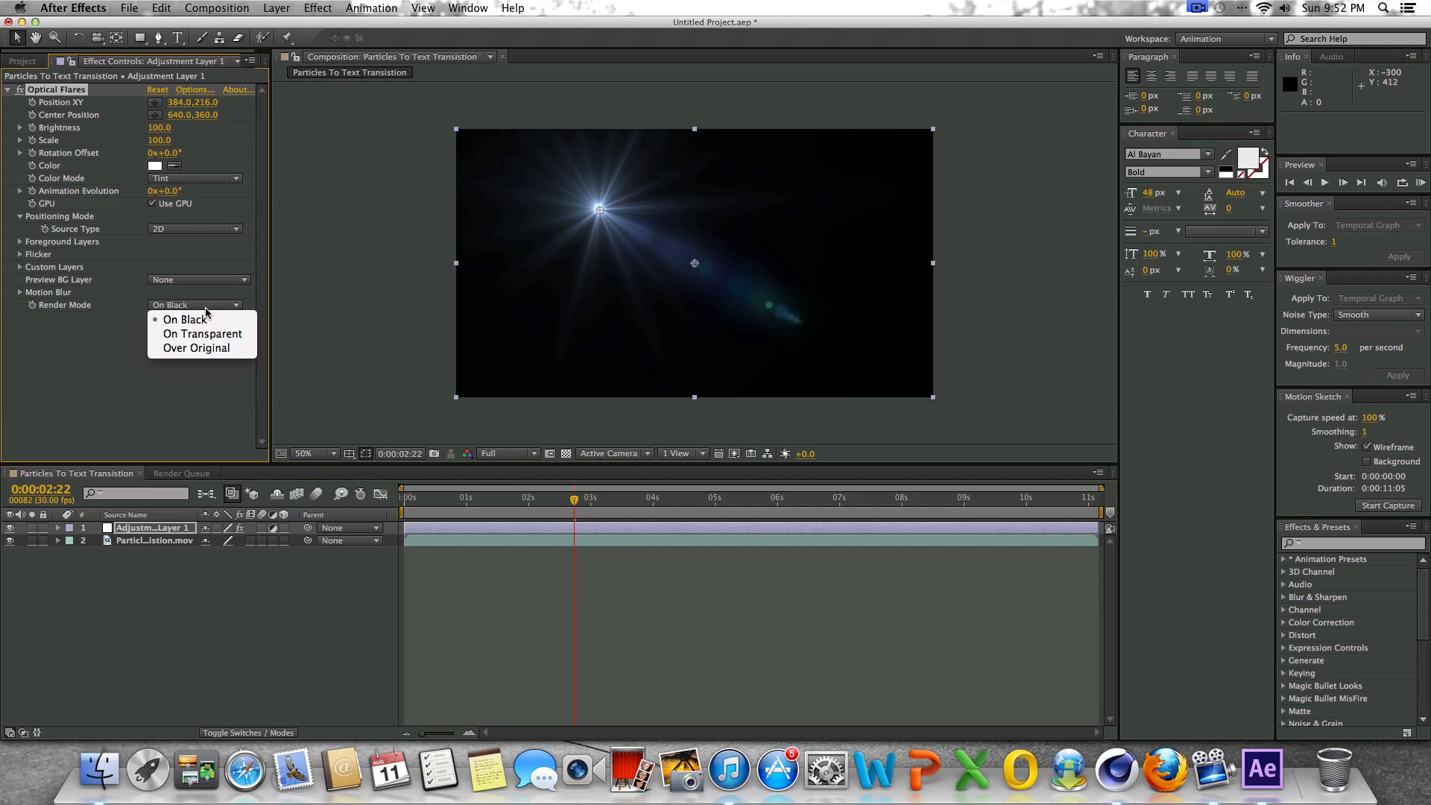
{"action": "left_click", "coordinate": [206, 354]}
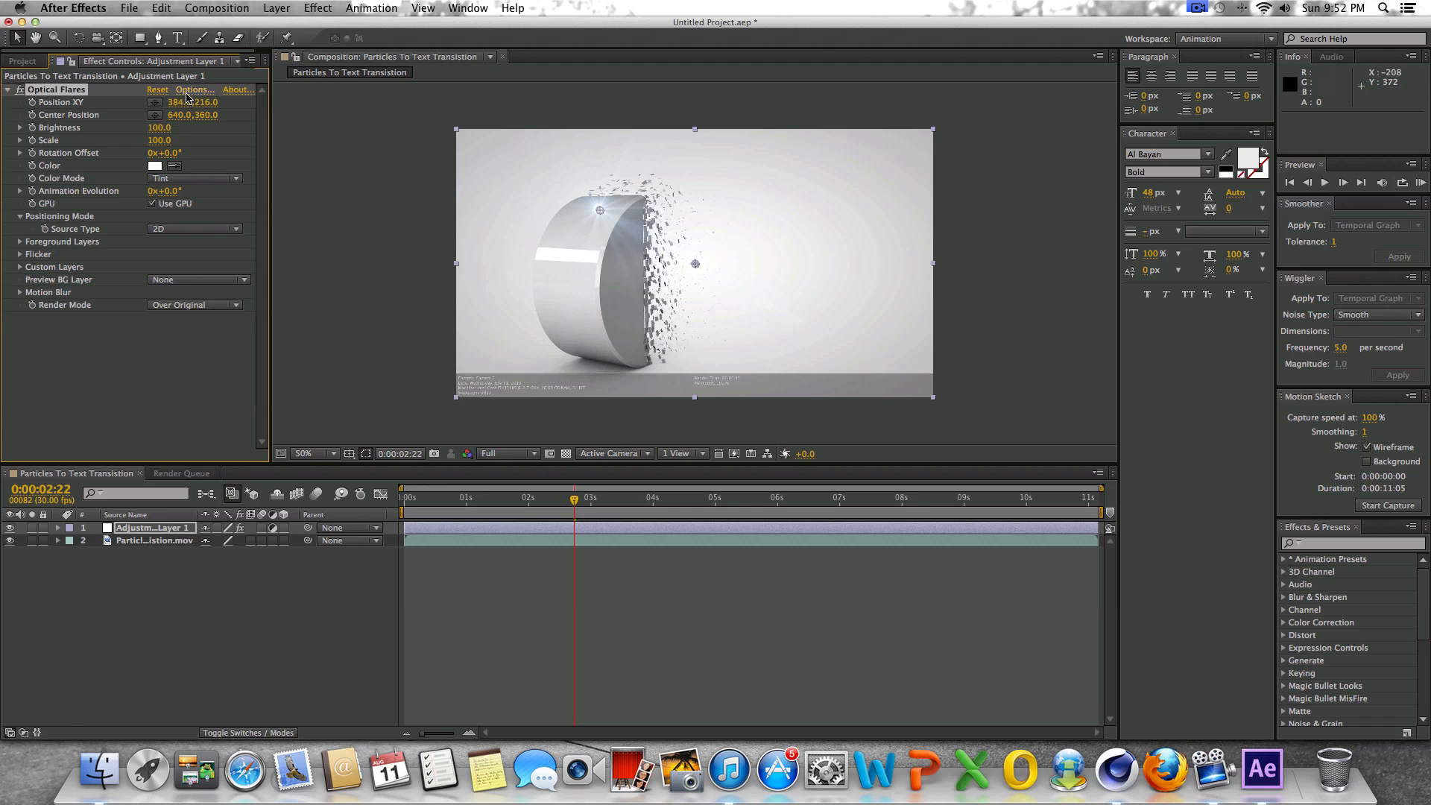
Load the Winter Aurora flare from Pro Presets in the Optical Flares options.
{"action": "left_click", "coordinate": [192, 90]}
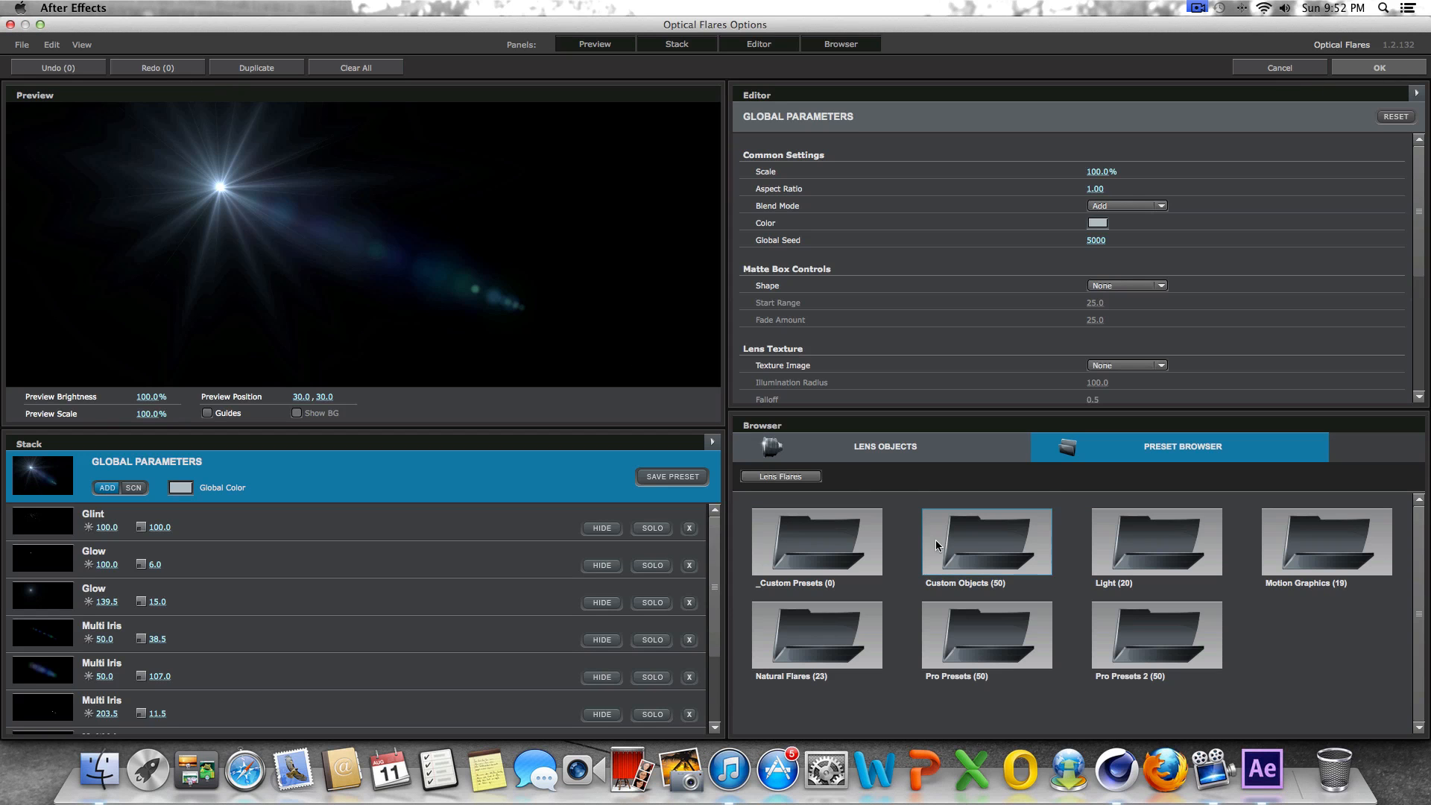
{"action": "left_click", "coordinate": [987, 635]}
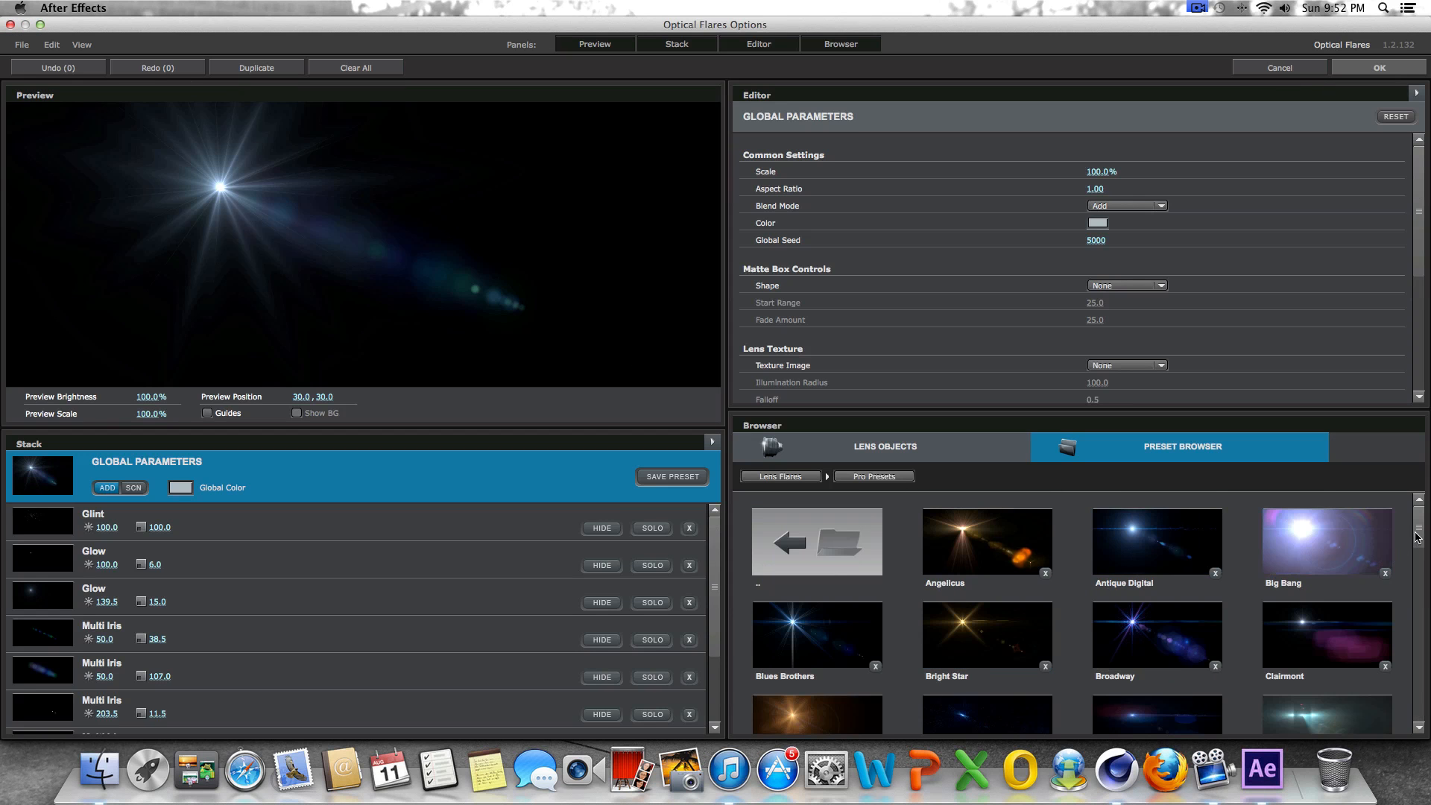
{"action": "scroll", "coordinate": [1326, 611], "scroll_direction": "down", "scroll_amount": 15}
{"action": "left_click", "coordinate": [1129, 680]}
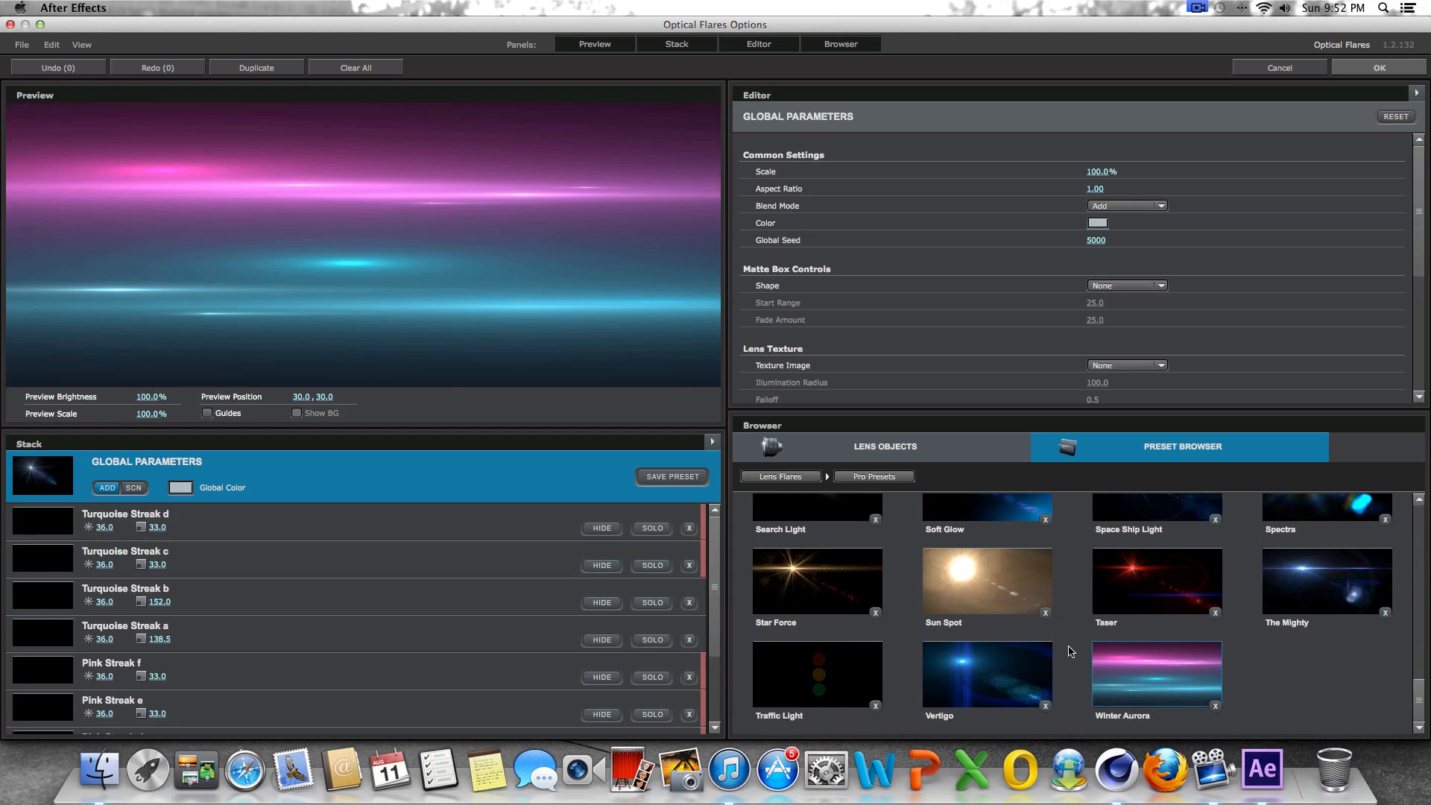
Set the flare's color correction to brightness -67%, contrast 14% and saturation 7%, and accept the flare options.
{"action": "left_click_drag", "start_coordinate": [1420, 174], "coordinate": [1421, 345]}
{"action": "left_click_drag", "start_coordinate": [1120, 344], "coordinate": [1016, 361]}
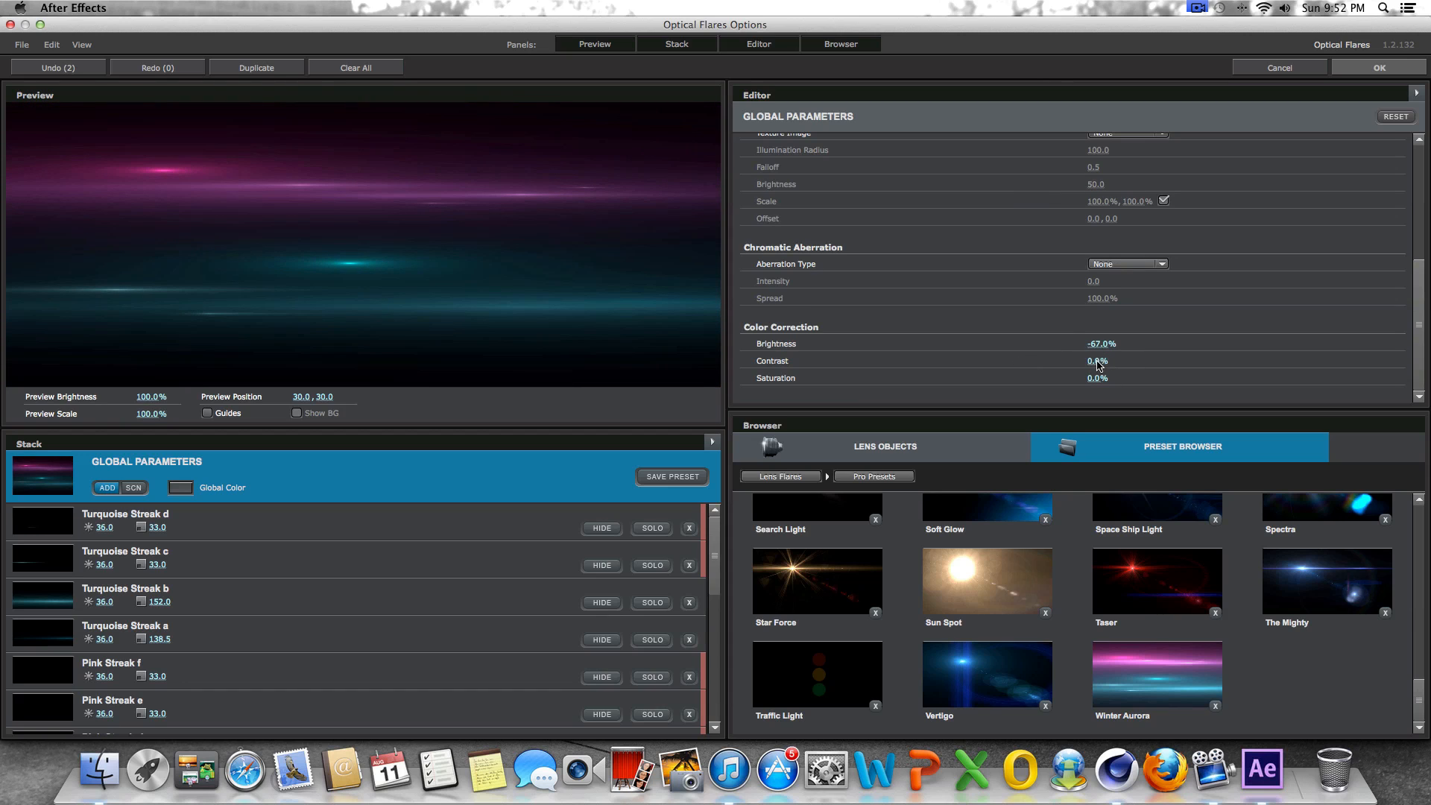
{"action": "mouse_move", "coordinate": [1104, 365]}
{"action": "left_mouse_down"}
{"action": "mouse_move", "coordinate": [1152, 362]}
{"action": "mouse_move", "coordinate": [1073, 370]}
{"action": "mouse_move", "coordinate": [1142, 381]}
{"action": "mouse_move", "coordinate": [1114, 382]}
{"action": "left_mouse_up"}
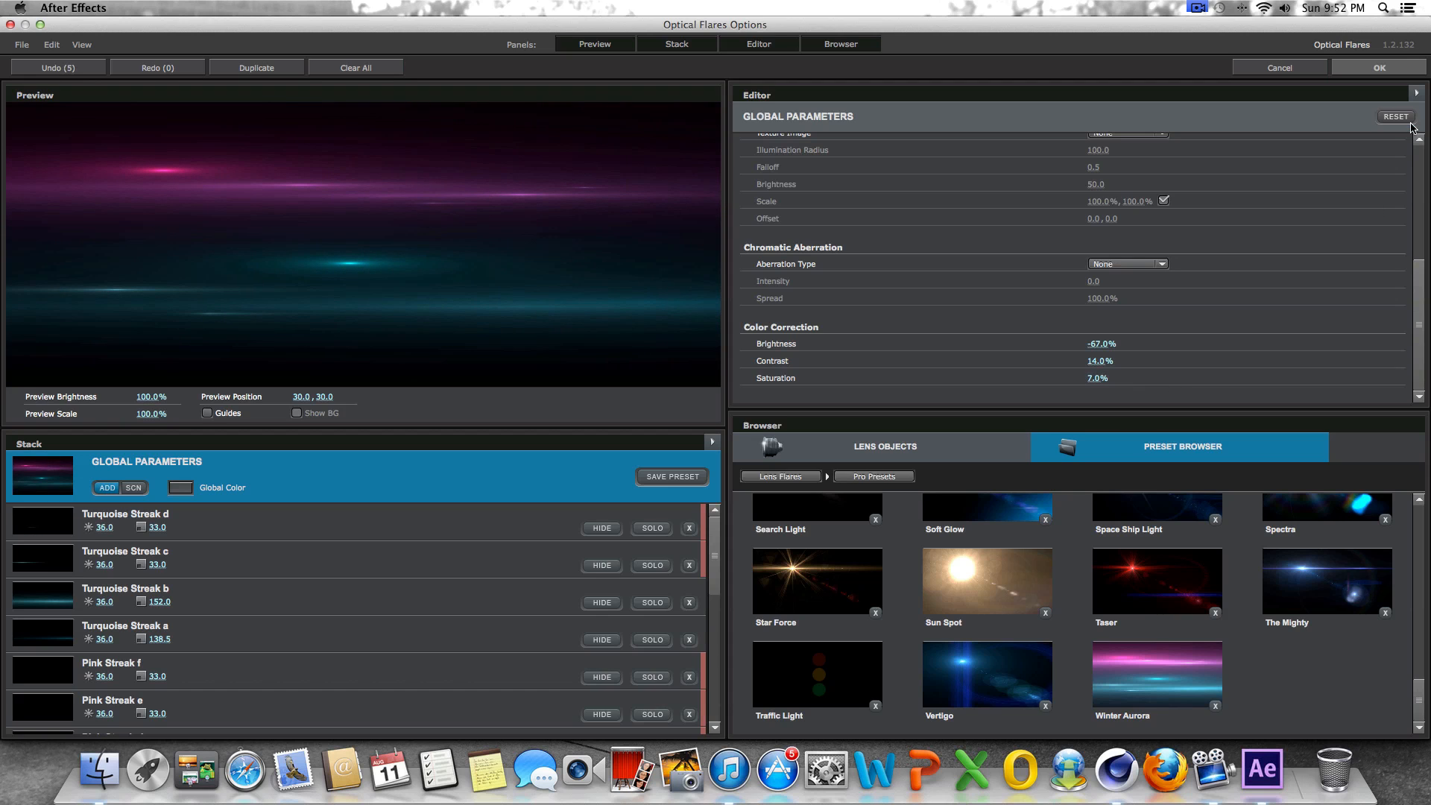
{"action": "left_click", "coordinate": [1379, 67]}
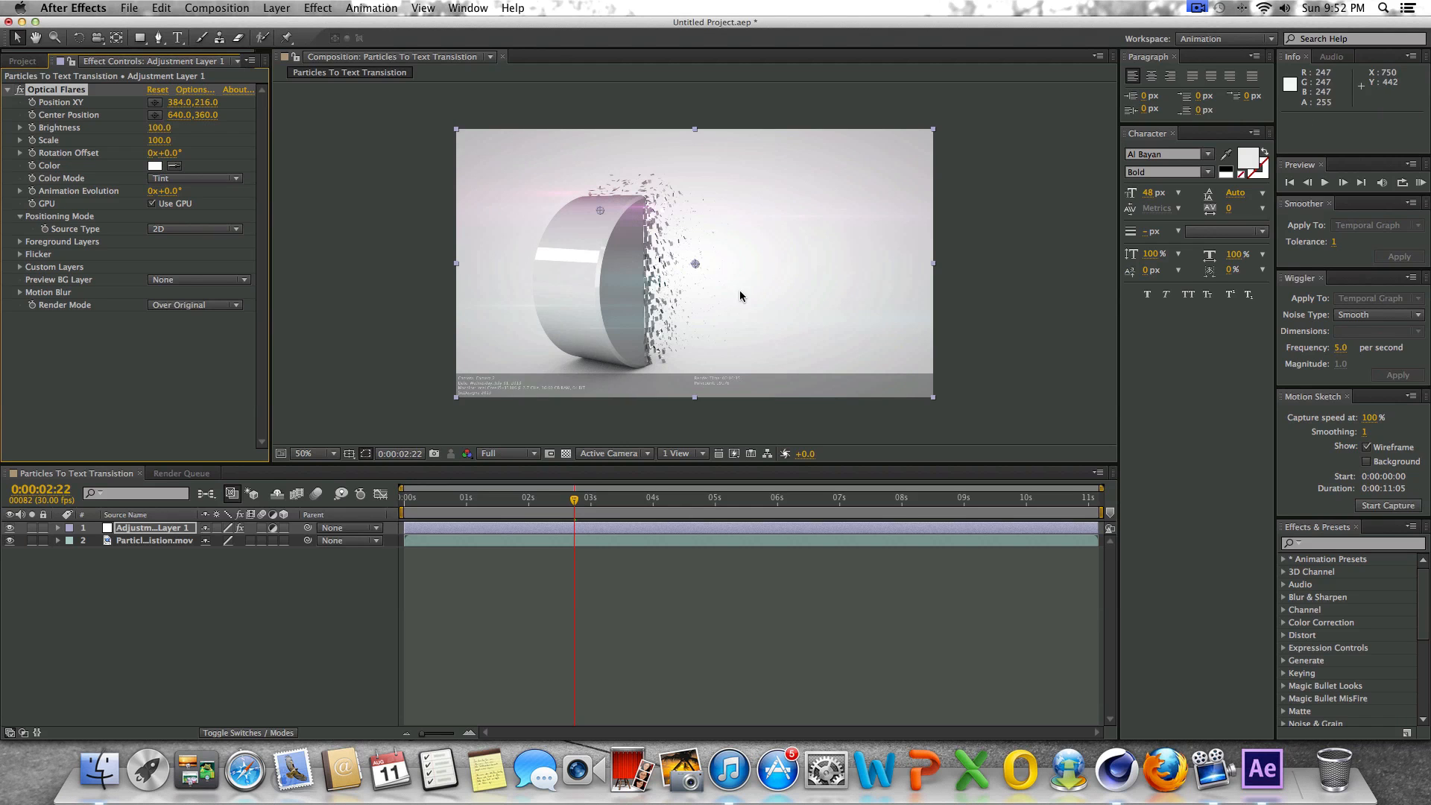
Nudge the flare's center position to 642, 382 and scrub forward to 0:00:07:24 to check the look.
{"action": "left_click_drag", "start_coordinate": [699, 278], "coordinate": [699, 283]}
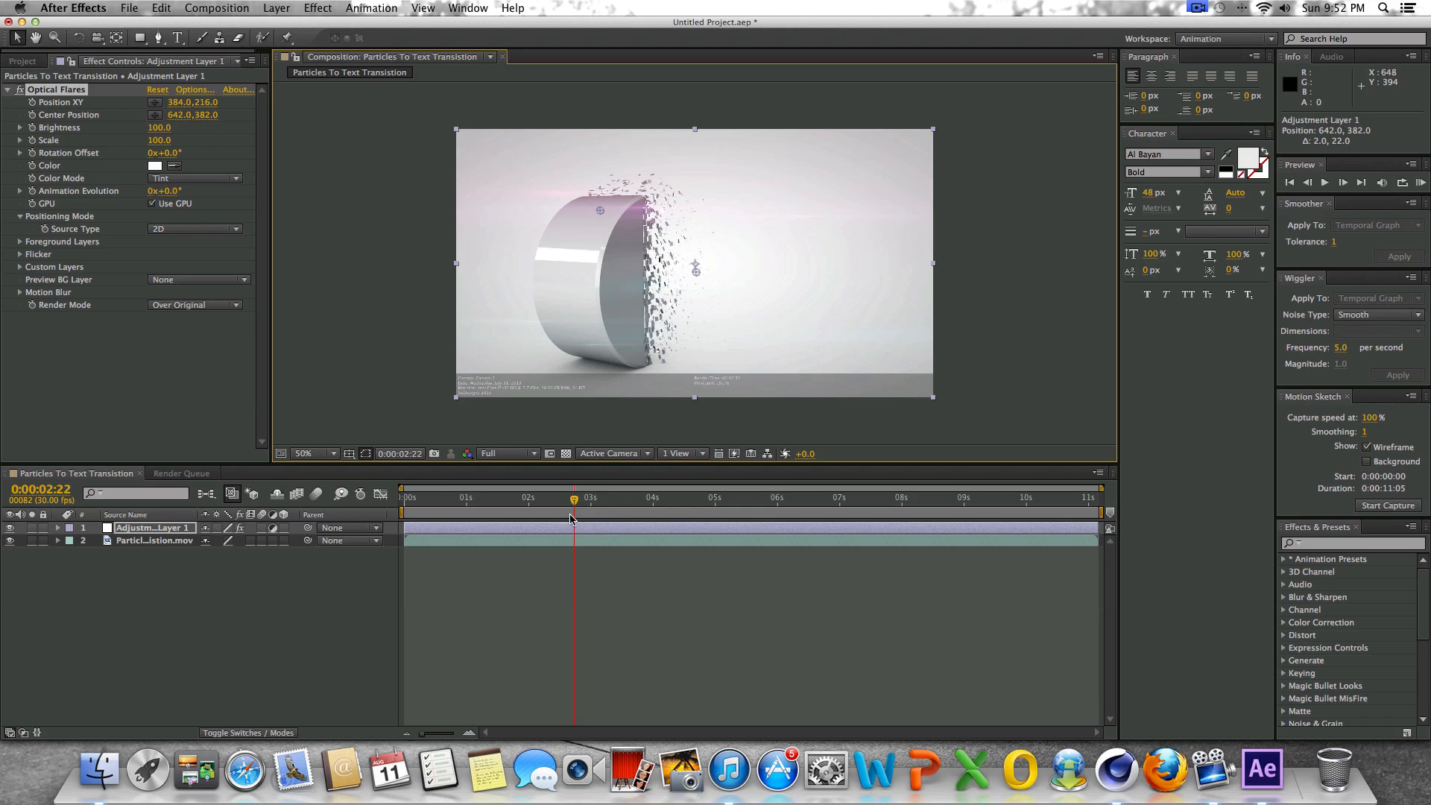
{"action": "left_click_drag", "start_coordinate": [579, 498], "coordinate": [732, 495]}
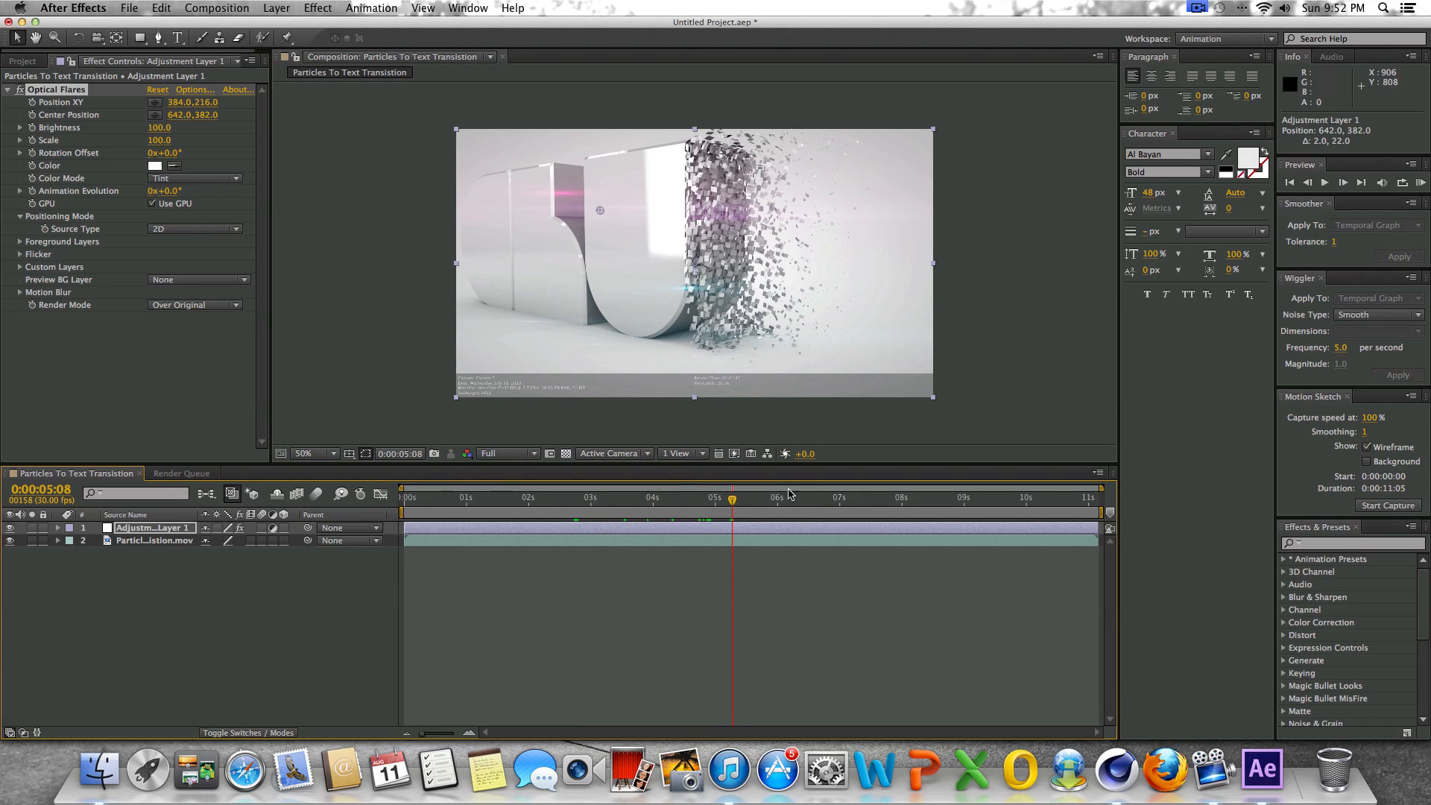
{"action": "left_click_drag", "start_coordinate": [734, 499], "coordinate": [890, 499]}
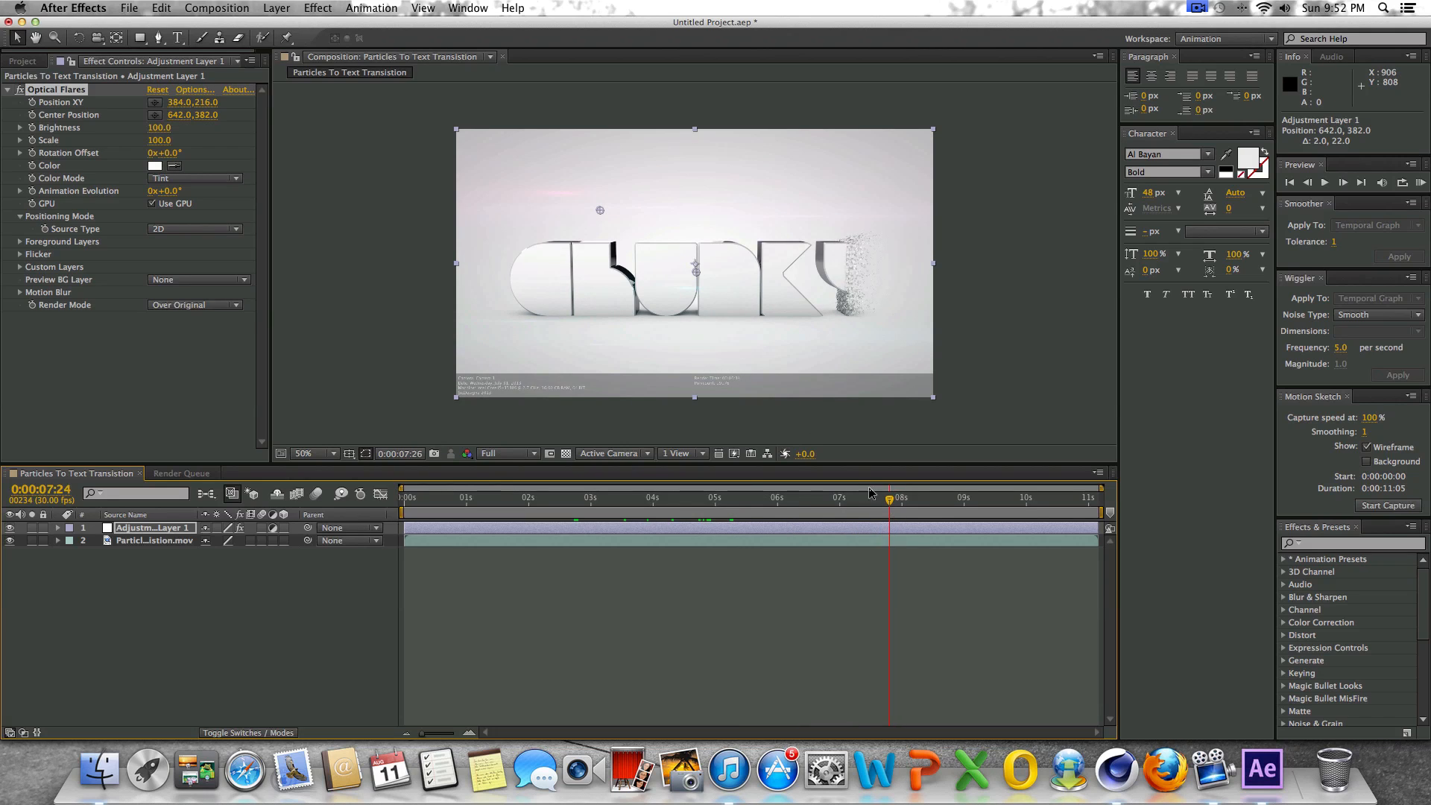
Move the flare's center position to 644, 438 and its XY position to 446, 256, and scrub back to the start.
{"action": "left_click_drag", "start_coordinate": [693, 262], "coordinate": [697, 298]}
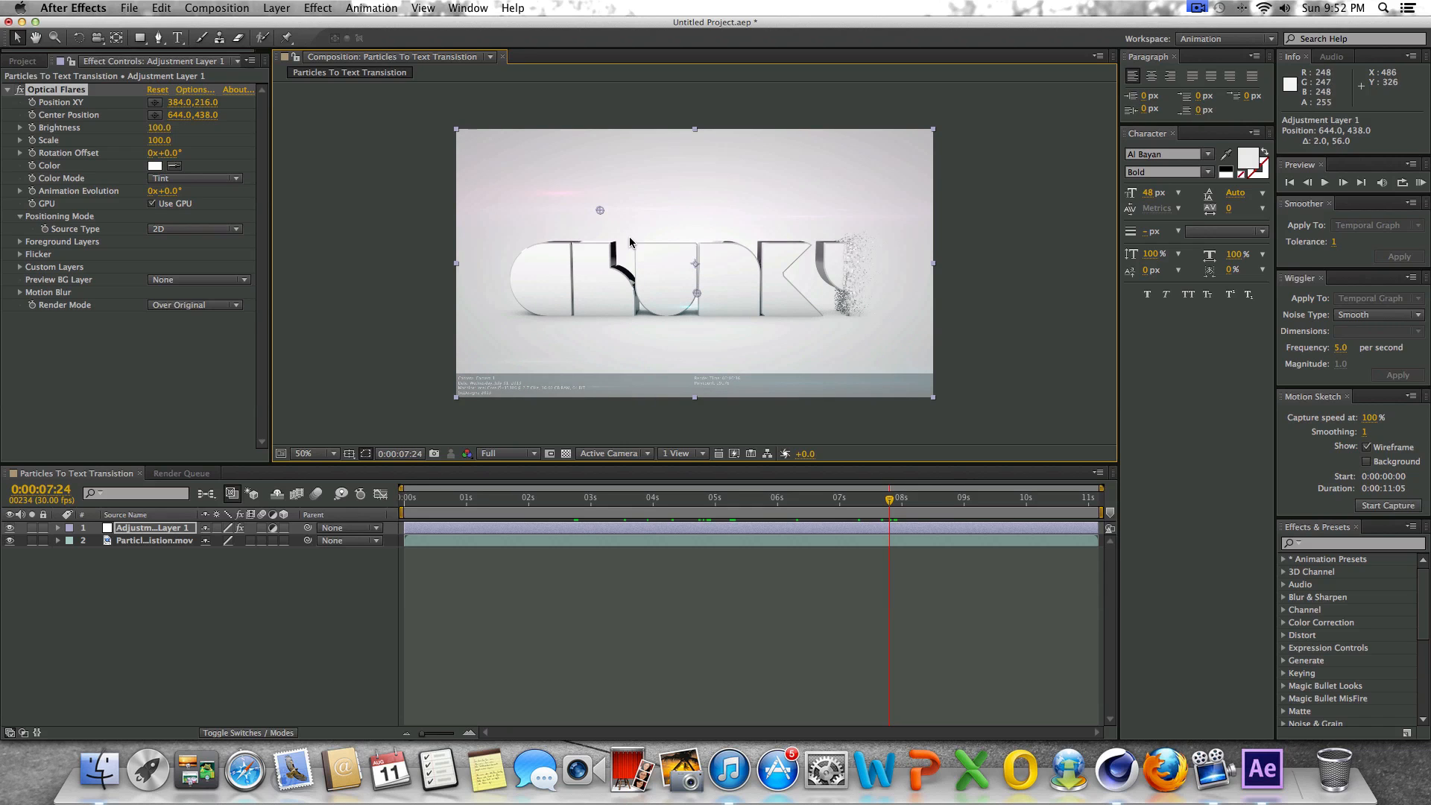
{"action": "left_click_drag", "start_coordinate": [602, 211], "coordinate": [624, 227]}
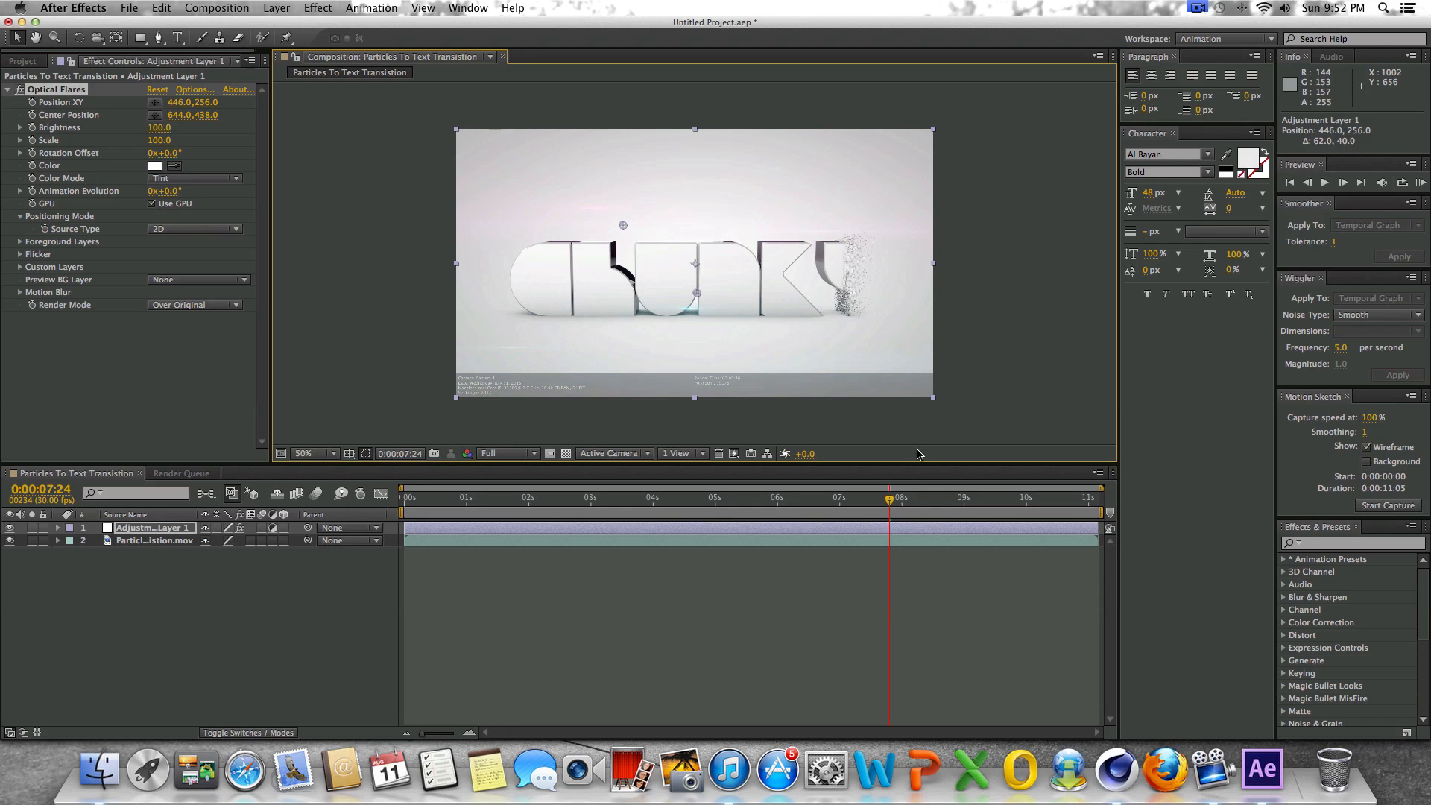
{"action": "left_click_drag", "start_coordinate": [890, 501], "coordinate": [693, 511]}
{"action": "left_click_drag", "start_coordinate": [635, 513], "coordinate": [386, 506]}
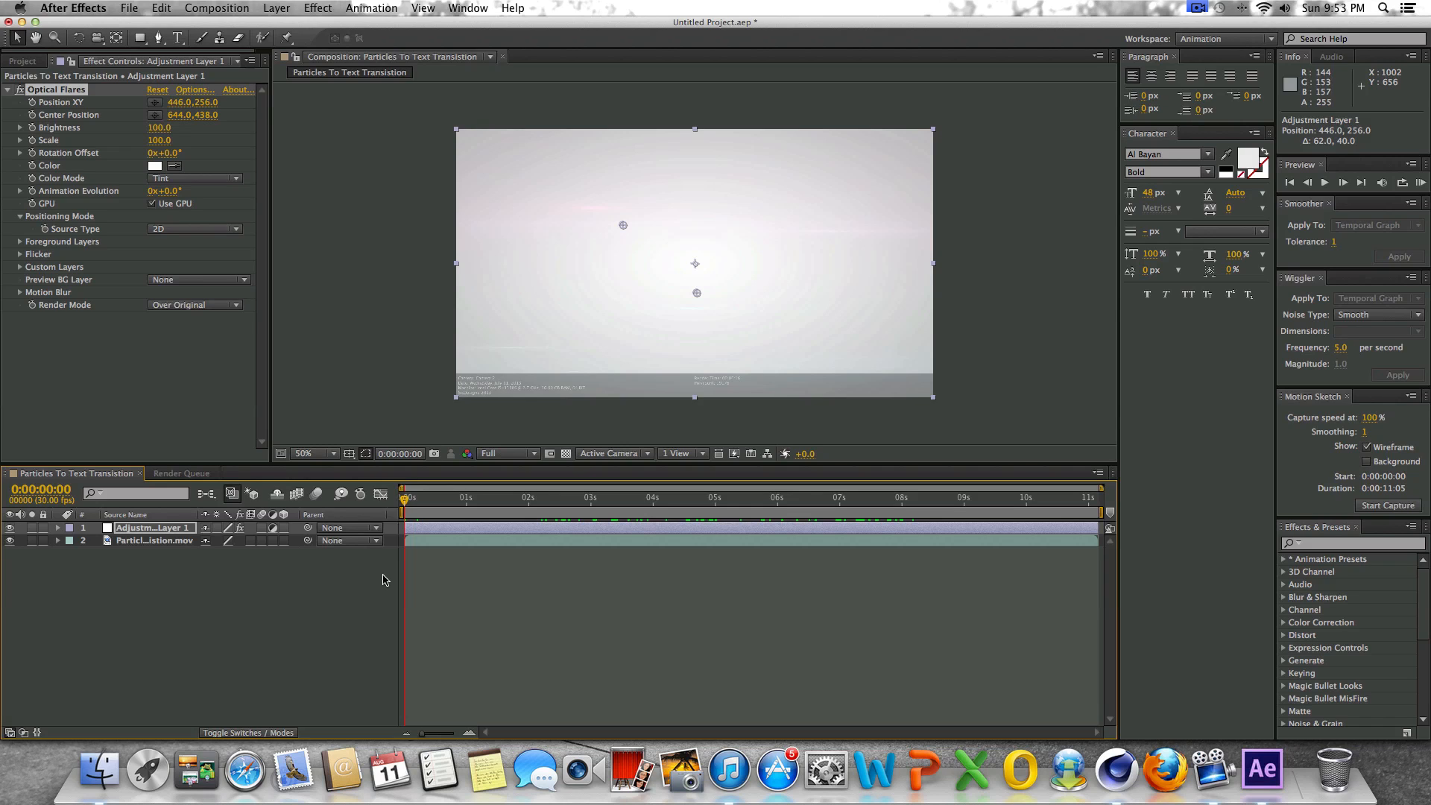
Add the Particles To Text Transistion composition to the render queue and output it to the Desktop as the QuickTime movie Particles To Text Transistion_1.
{"action": "left_click", "coordinate": [198, 472]}
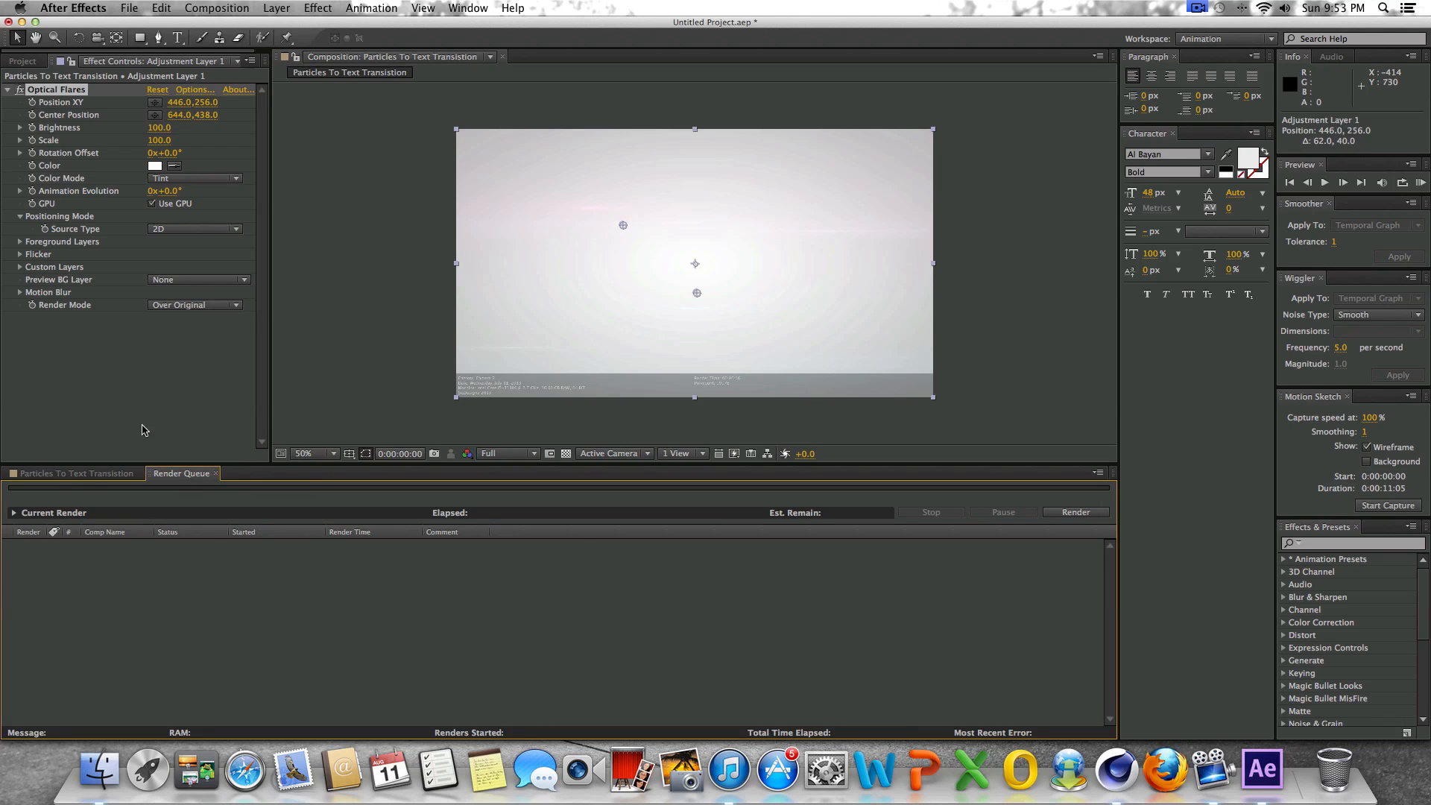
{"action": "key", "text": "super+0"}
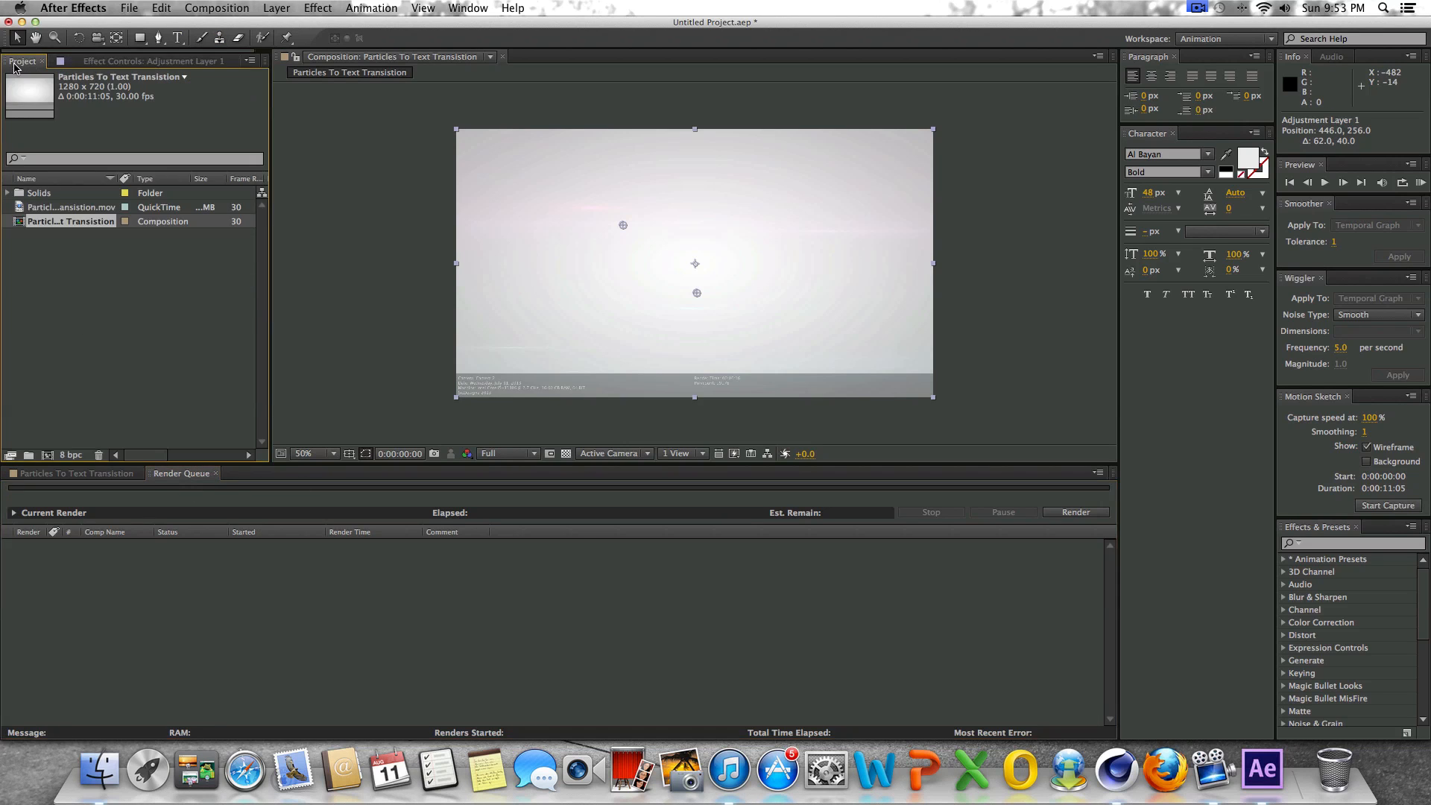
{"action": "left_click", "coordinate": [71, 476]}
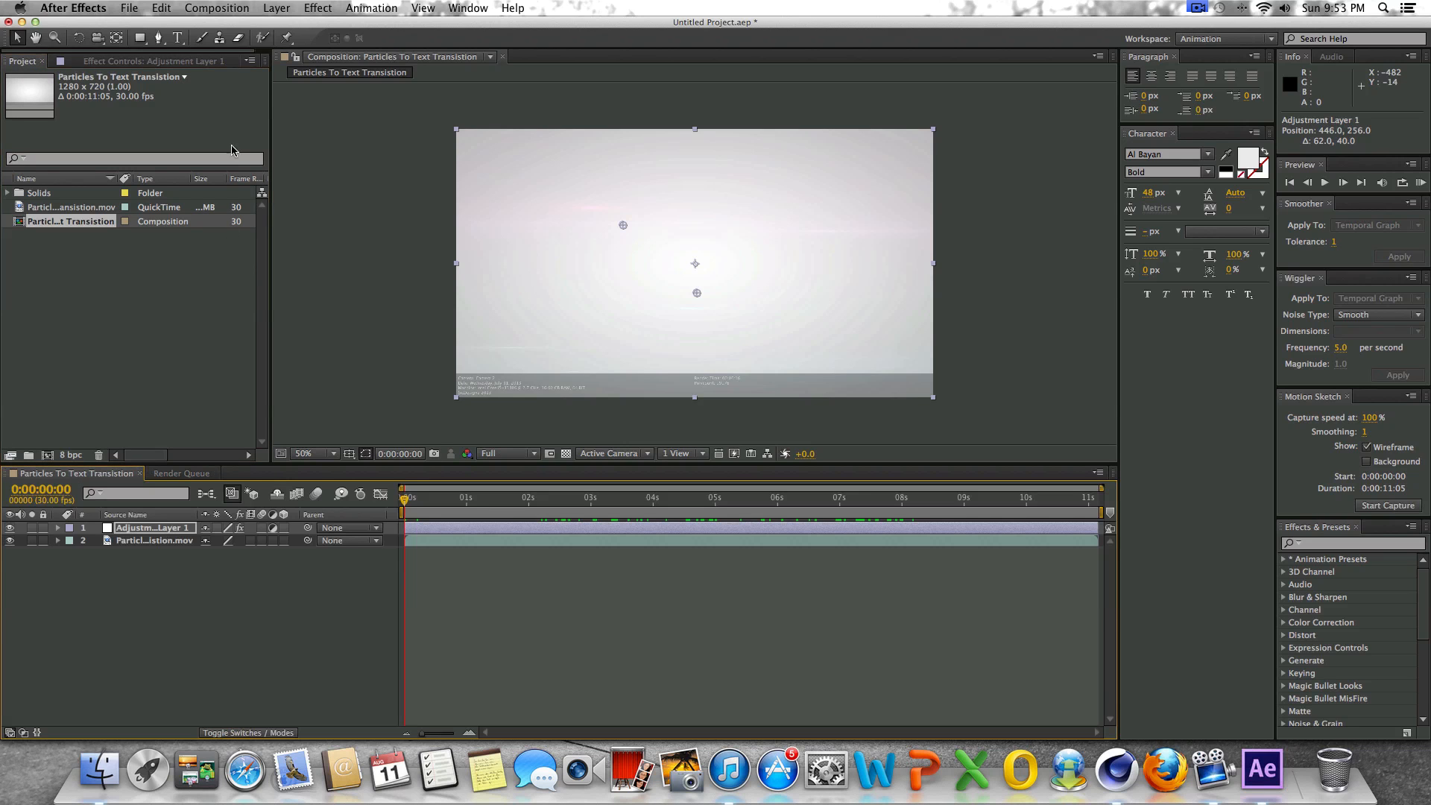
{"action": "left_click", "coordinate": [133, 8]}
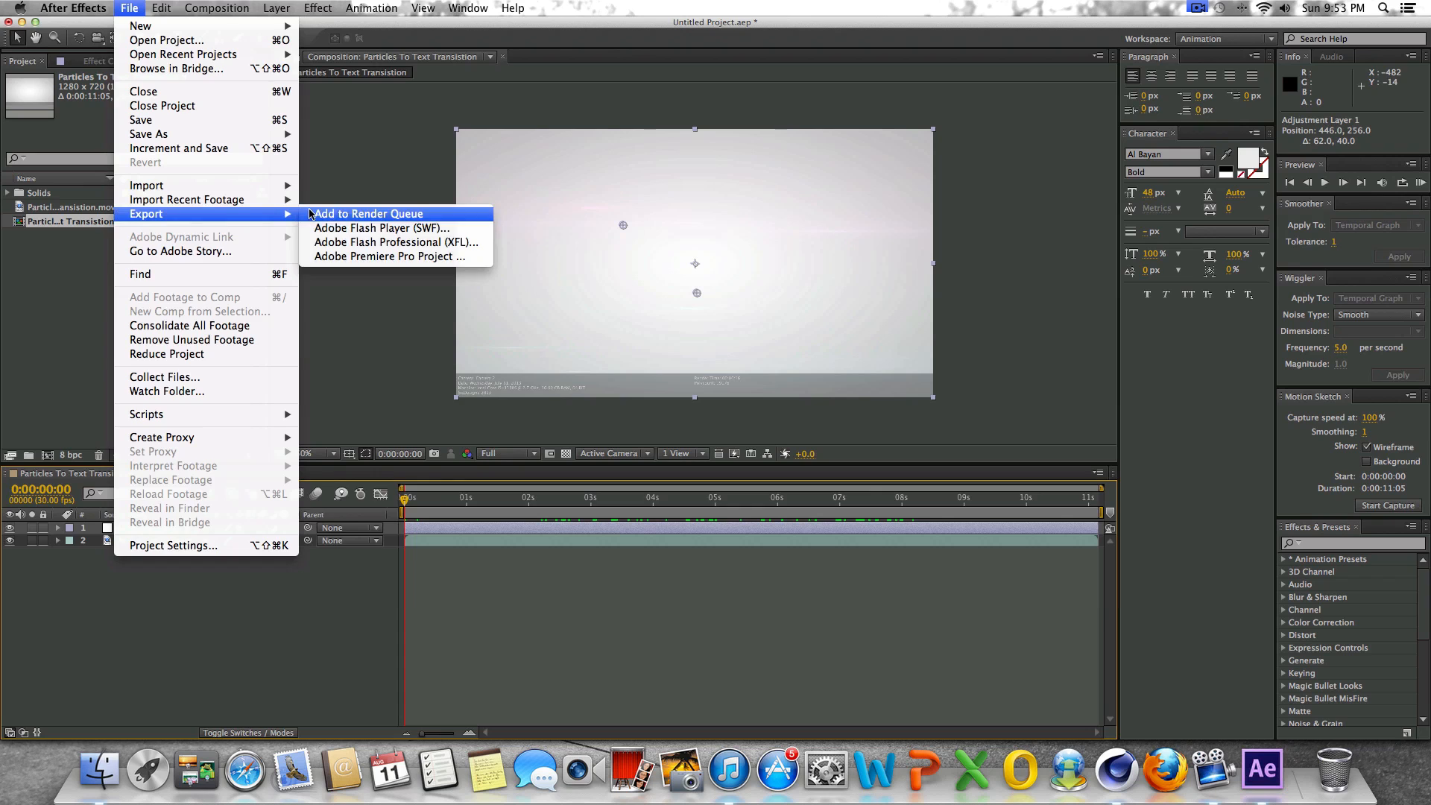
{"action": "left_click", "coordinate": [309, 214]}
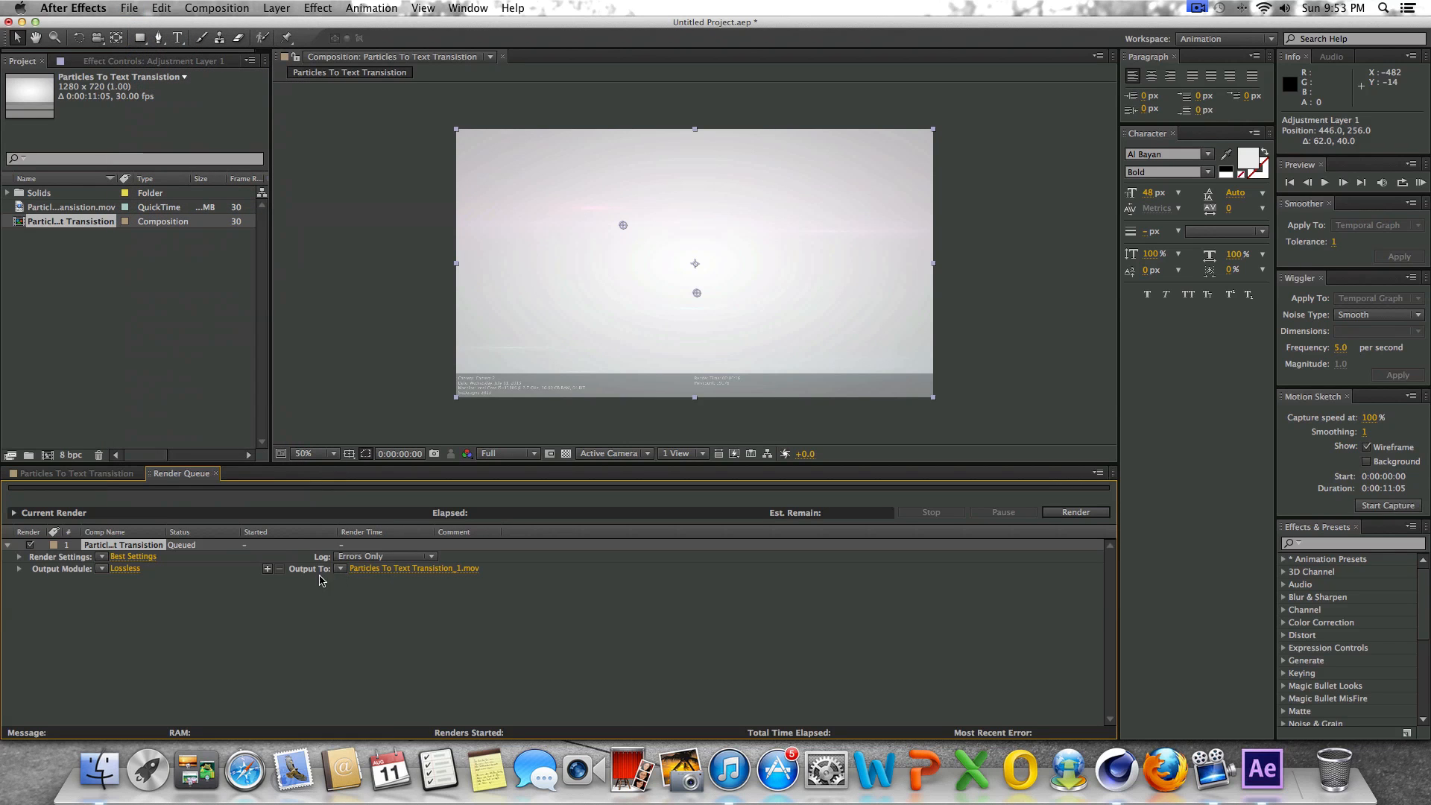
{"action": "left_click", "coordinate": [374, 569]}
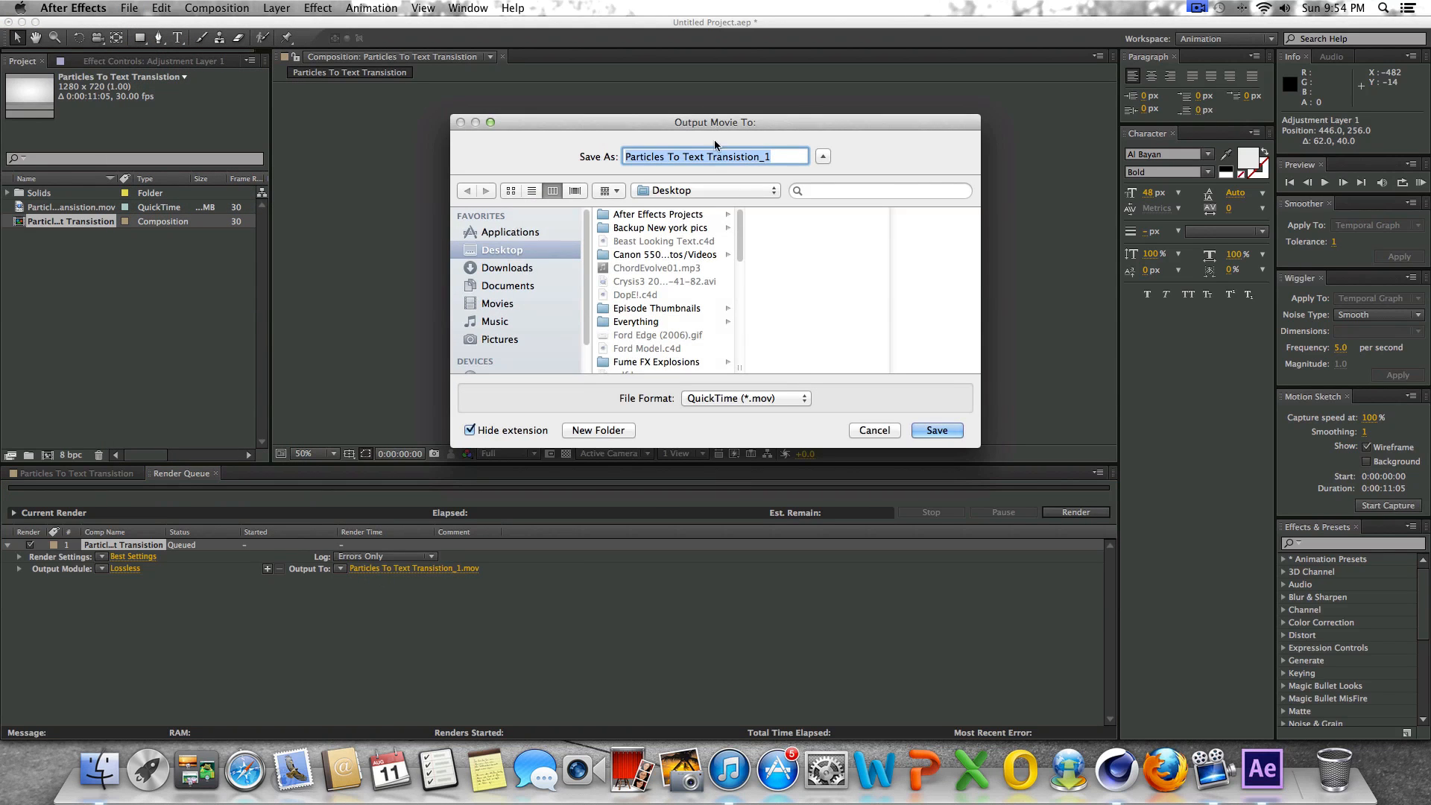
{"action": "left_click", "coordinate": [928, 430]}
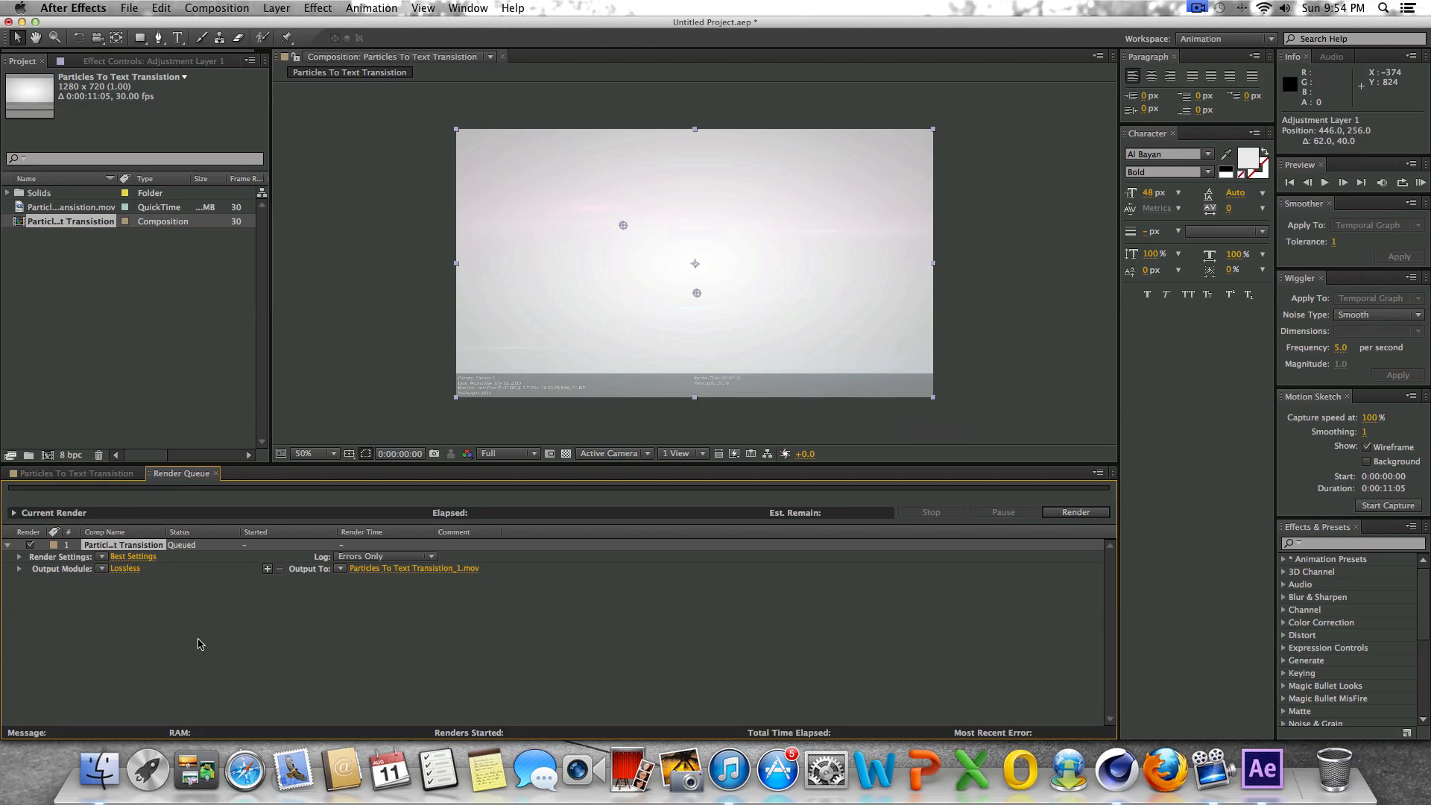
Enable audio output in the queued render's output module and set the audio codec to AAC.
{"action": "left_click", "coordinate": [124, 569]}
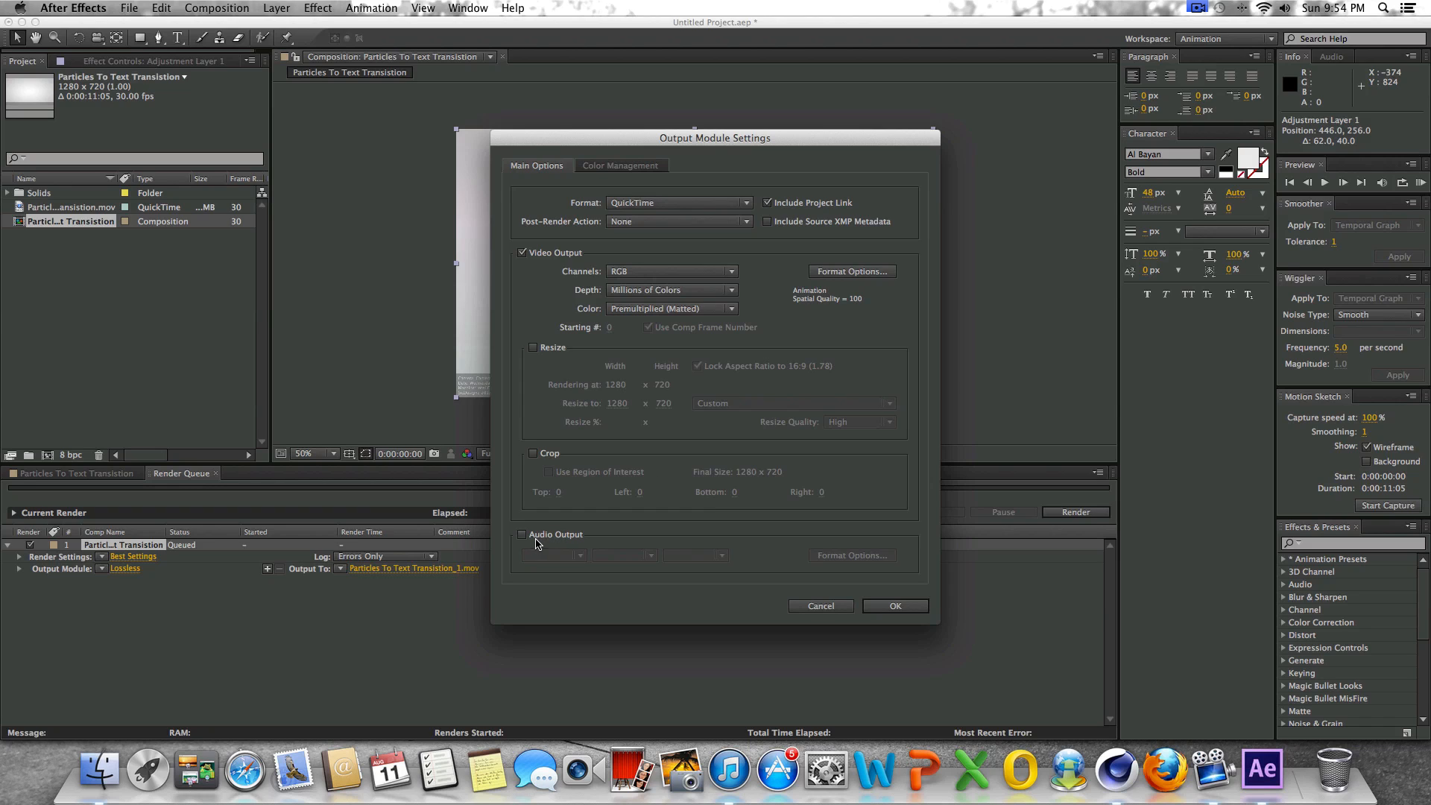
{"action": "left_click", "coordinate": [525, 536]}
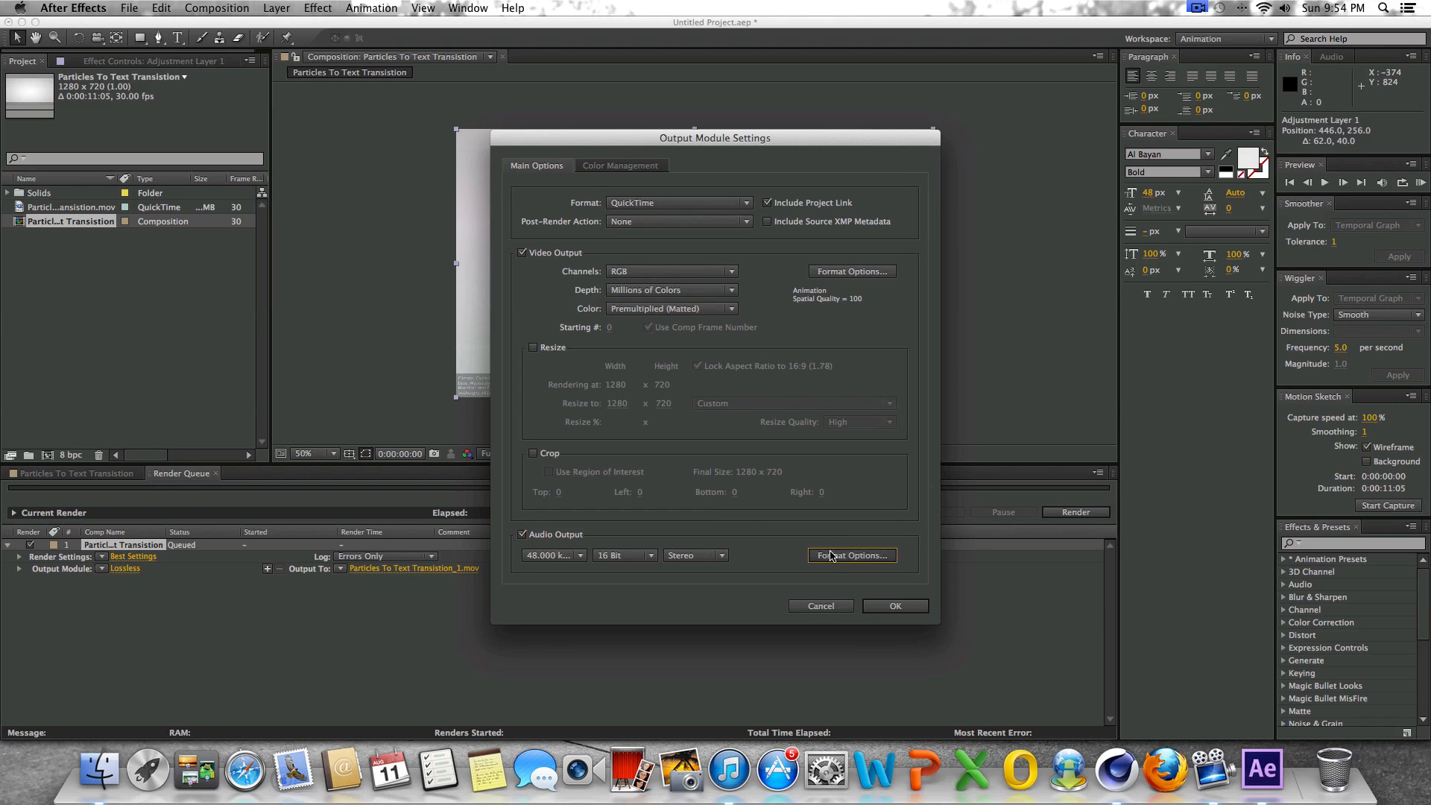
{"action": "left_click", "coordinate": [832, 556]}
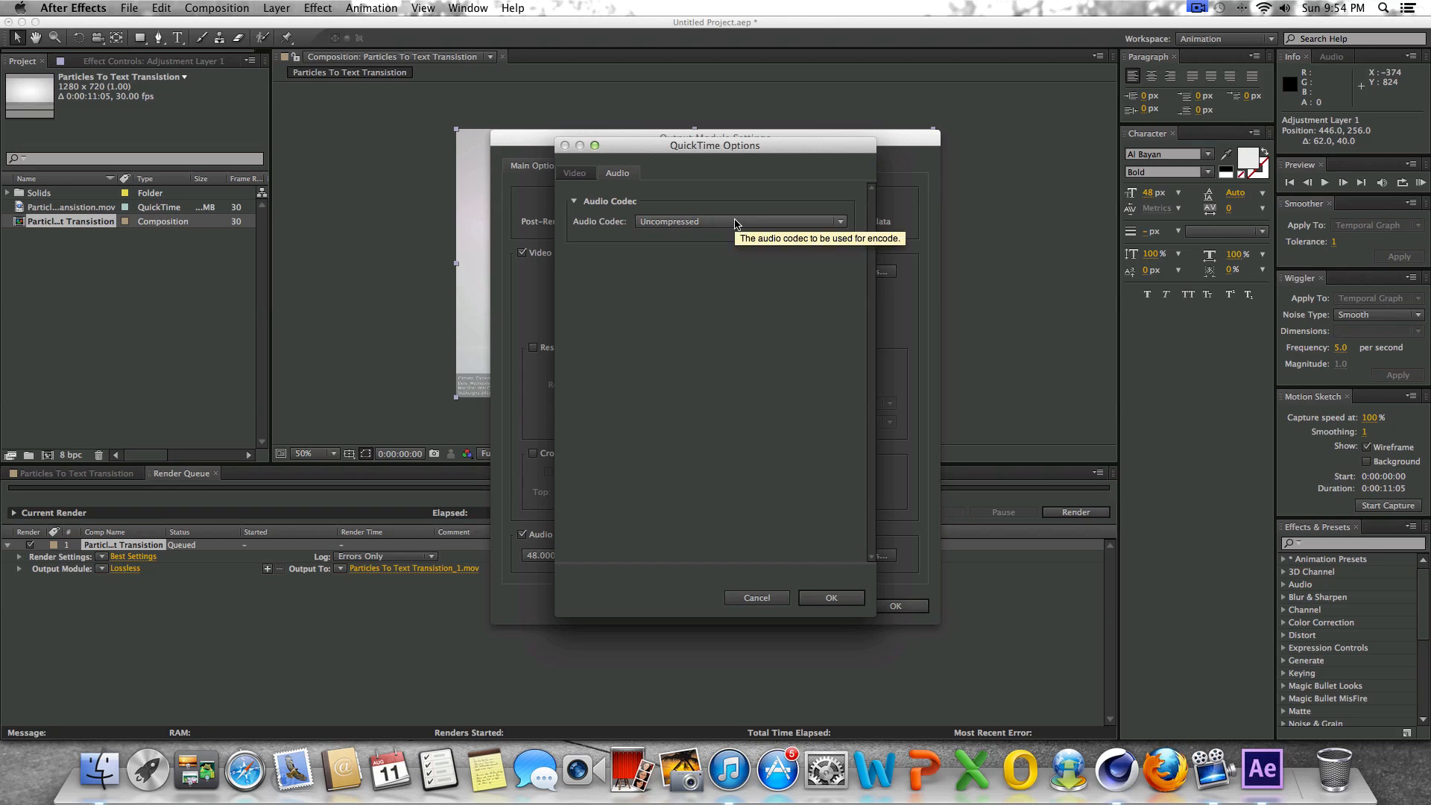
{"action": "left_click", "coordinate": [735, 224]}
{"action": "left_click", "coordinate": [726, 251]}
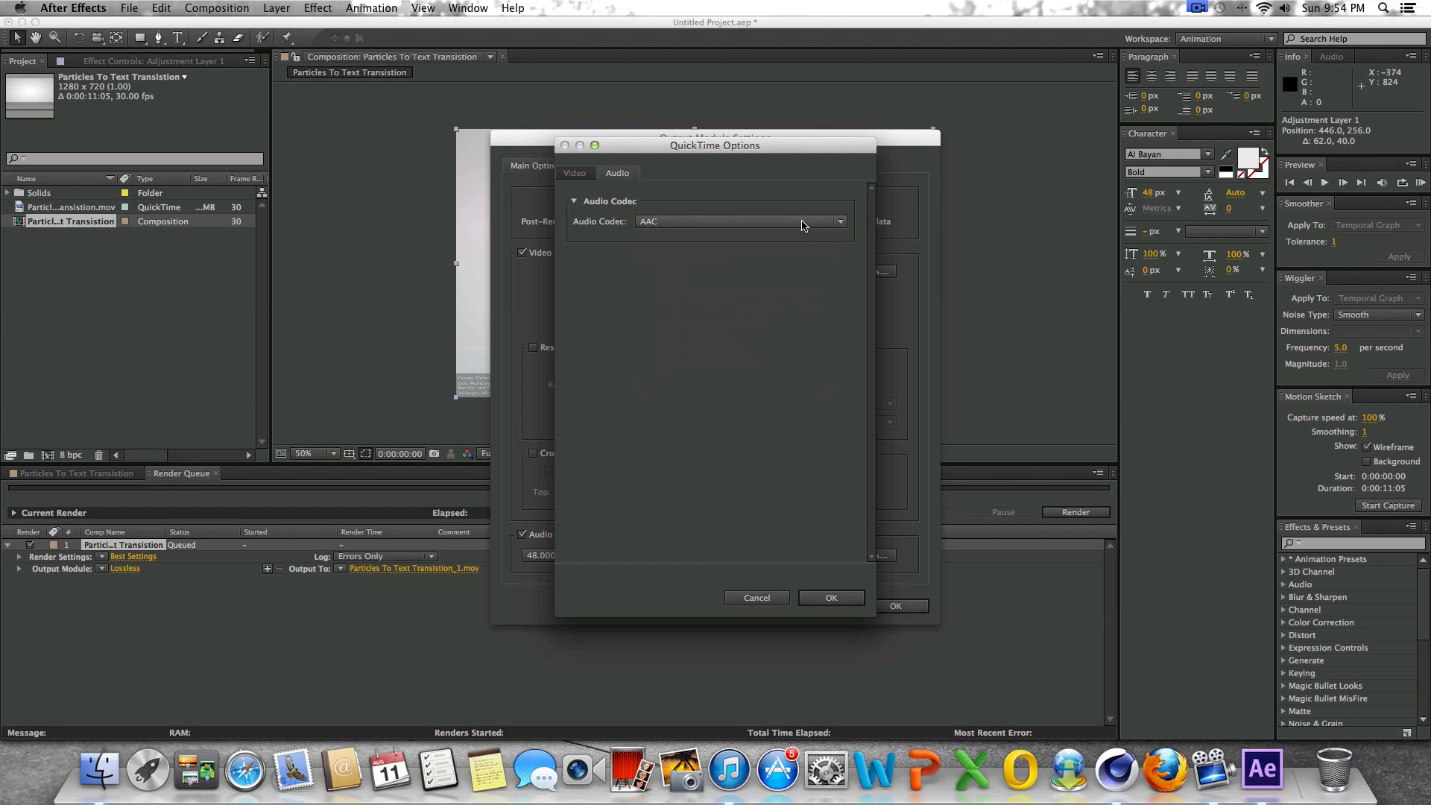
{"action": "left_click", "coordinate": [779, 223]}
{"action": "left_click", "coordinate": [738, 222]}
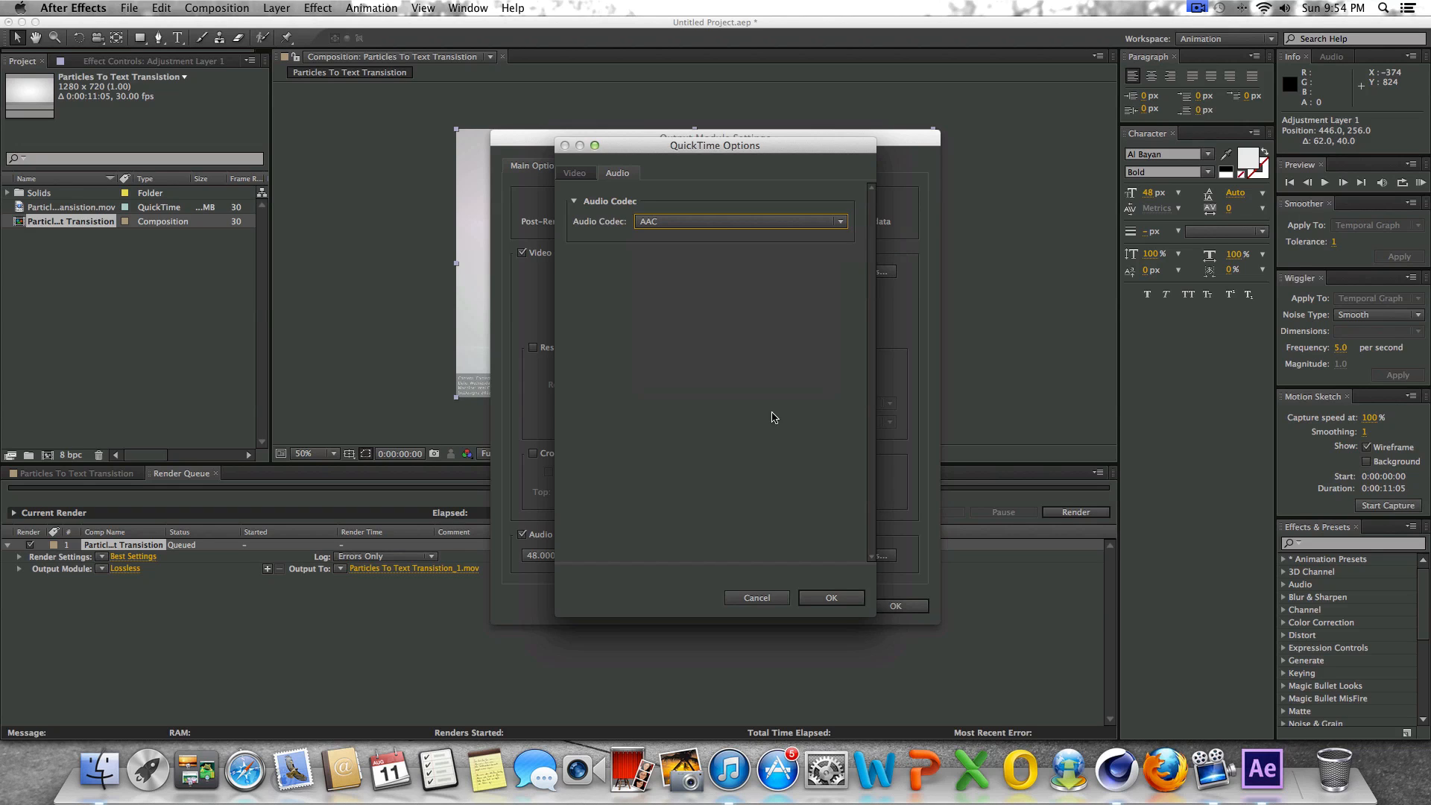
{"action": "left_click", "coordinate": [829, 595]}
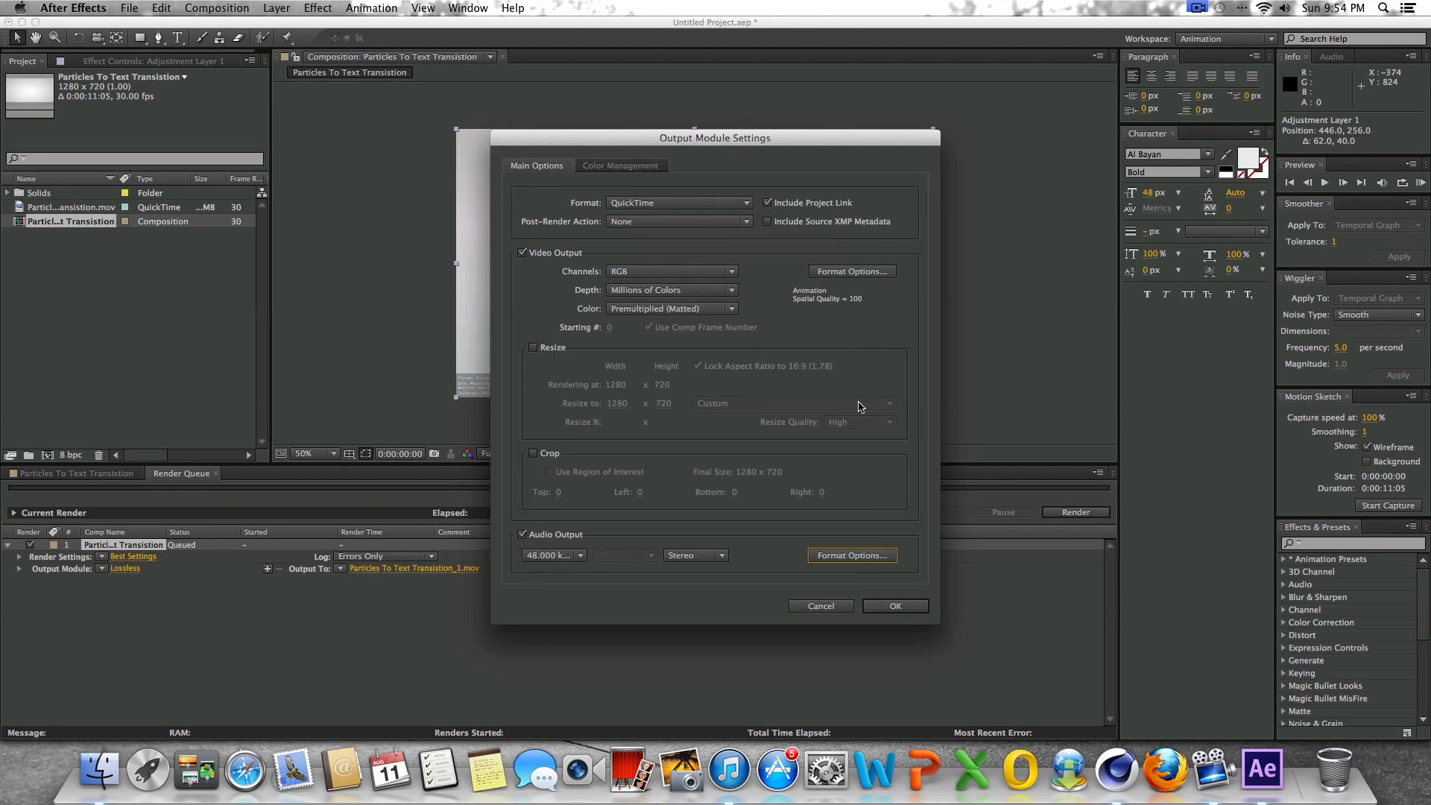
{"action": "left_click", "coordinate": [640, 203]}
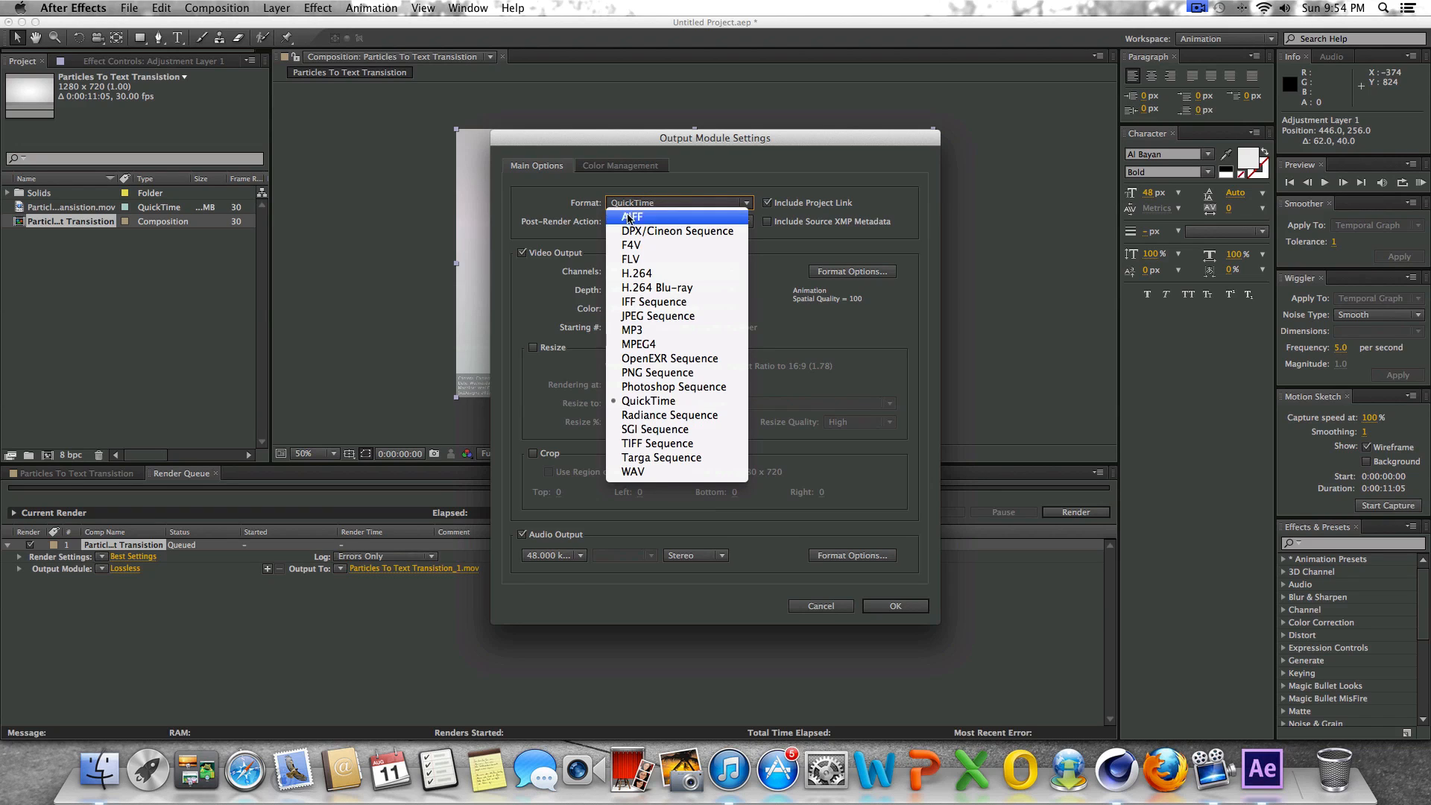
{"action": "left_click", "coordinate": [698, 204]}
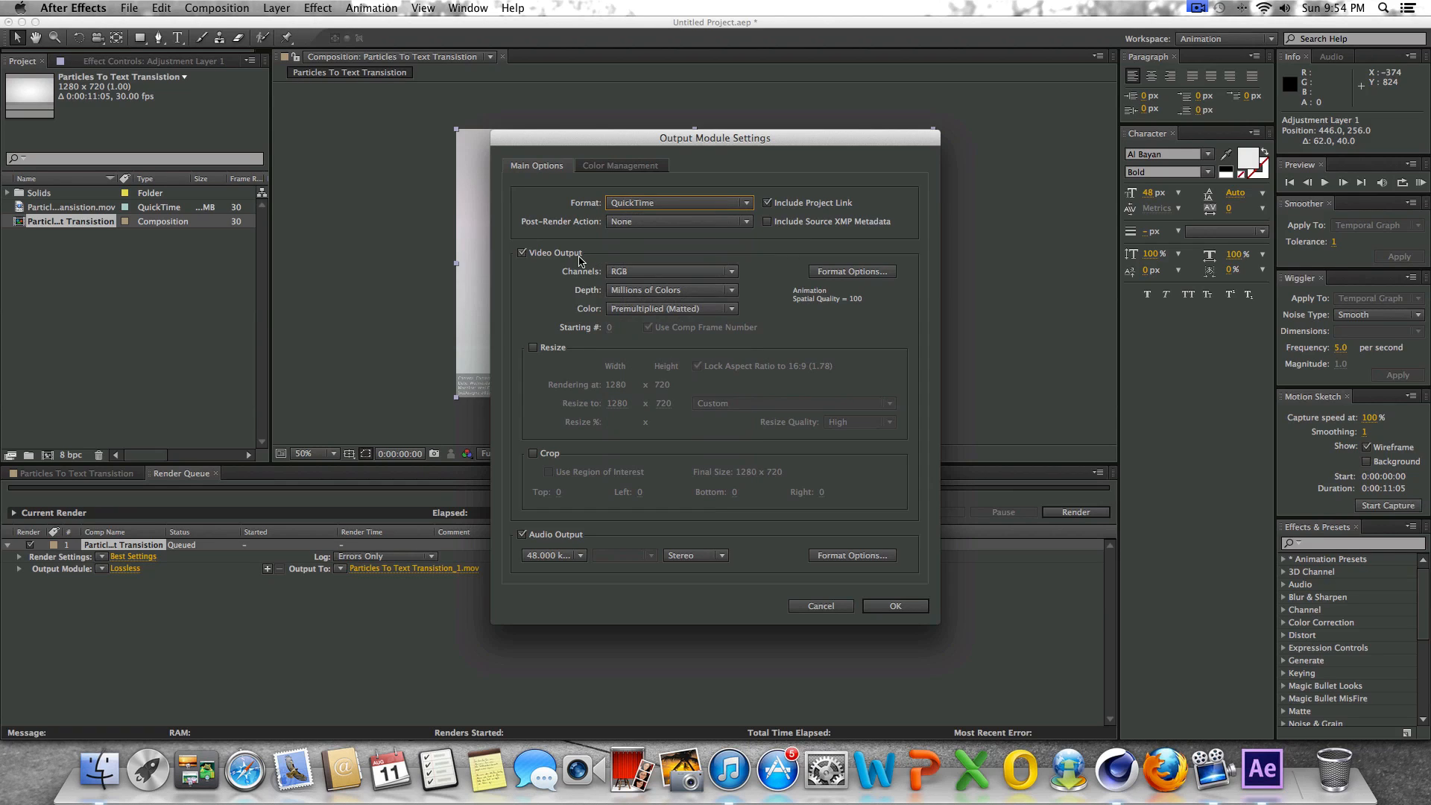
{"action": "left_click", "coordinate": [578, 255]}
{"action": "left_click", "coordinate": [553, 254]}
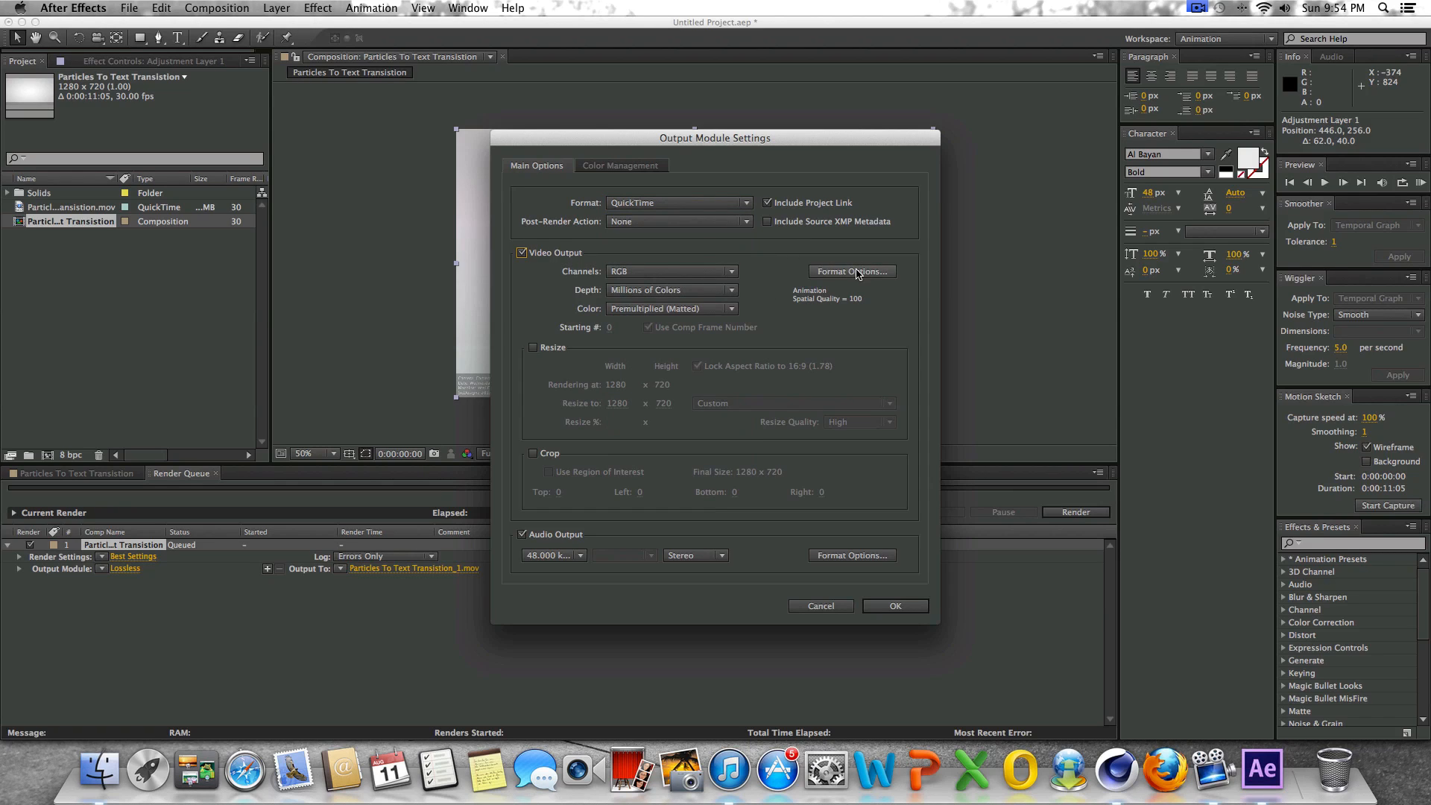
Set the output video codec to H.264 at quality 90, accept the output module settings, and return to the composition's timeline.
{"action": "left_click", "coordinate": [857, 273]}
{"action": "left_click", "coordinate": [735, 222]}
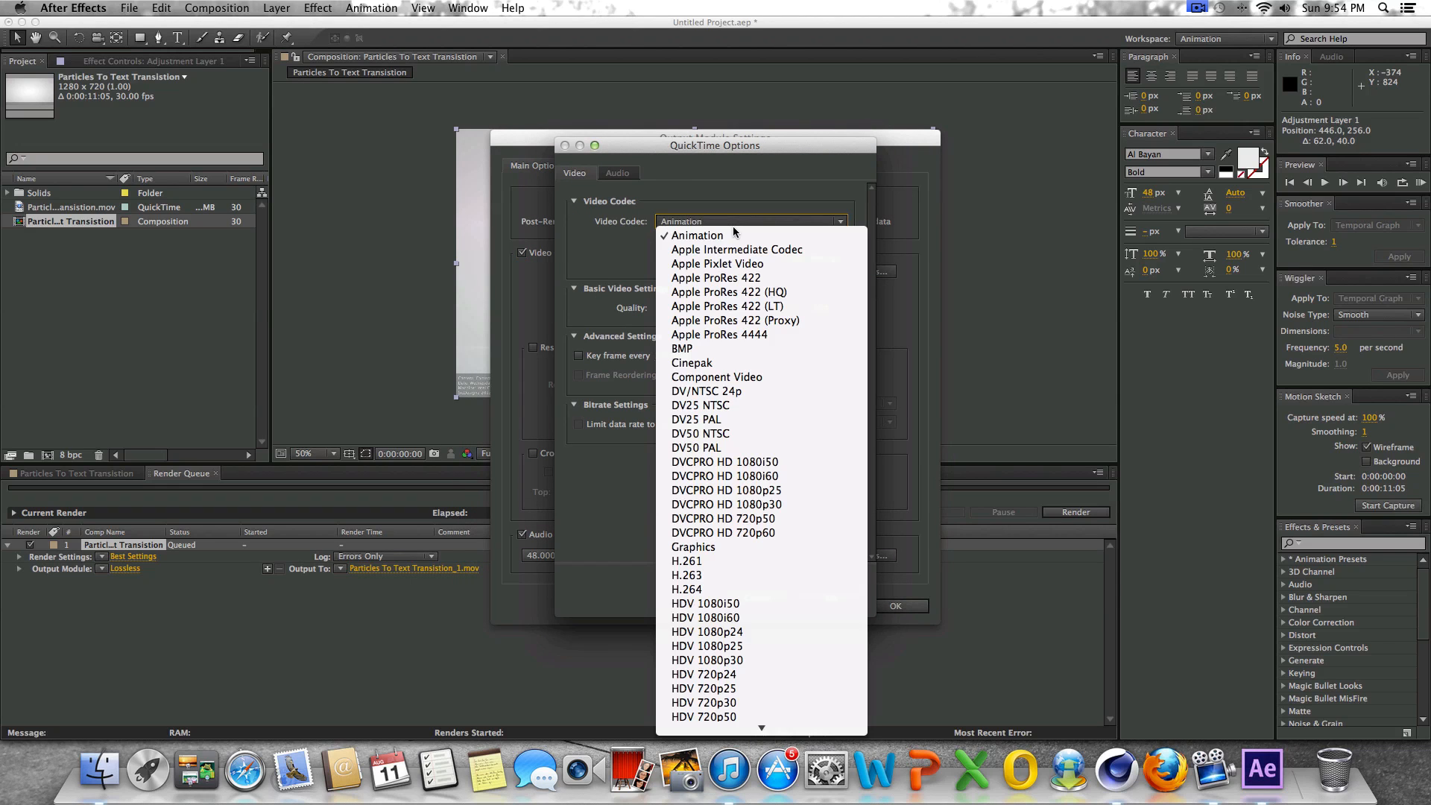
{"action": "left_click", "coordinate": [733, 590]}
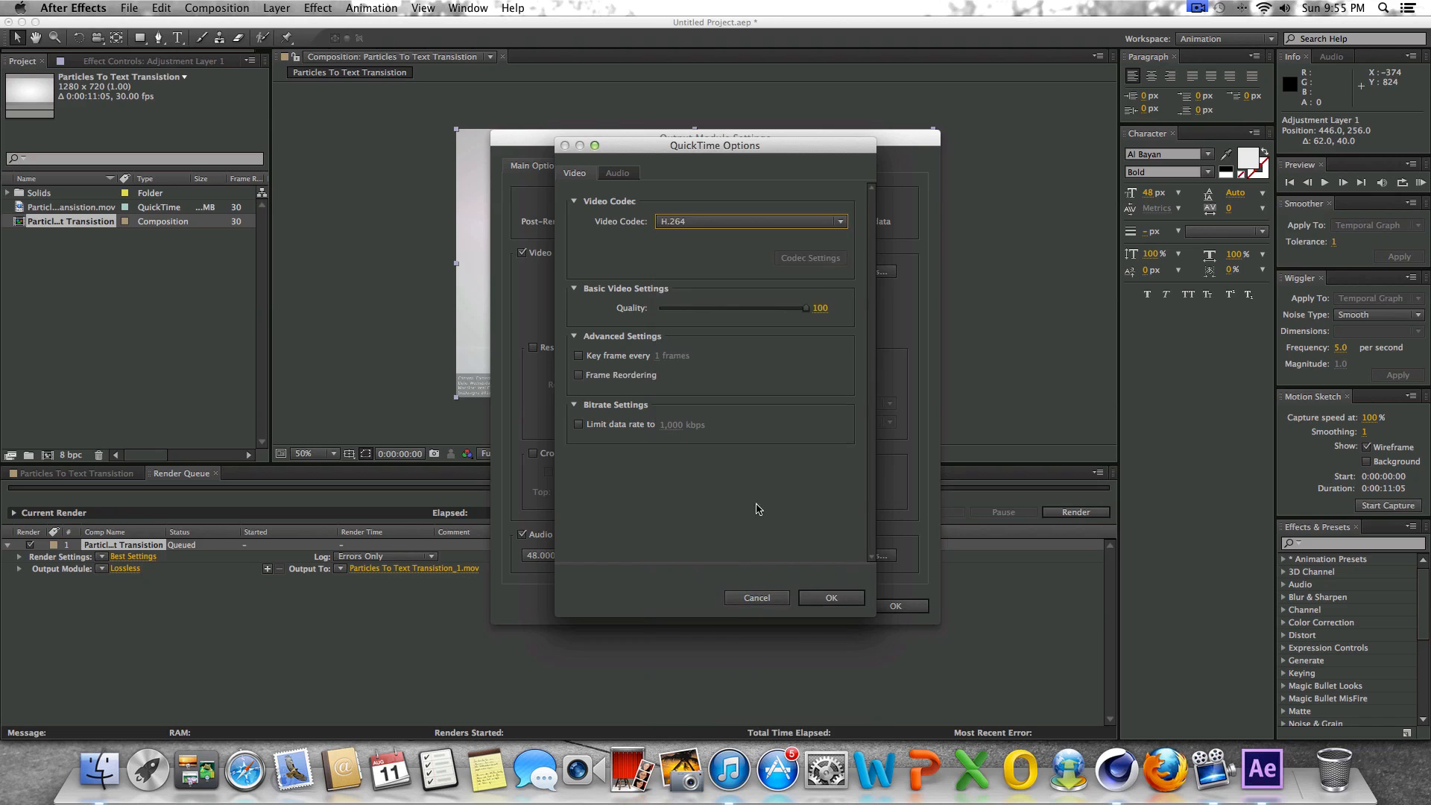
{"action": "left_click_drag", "start_coordinate": [806, 314], "coordinate": [796, 316]}
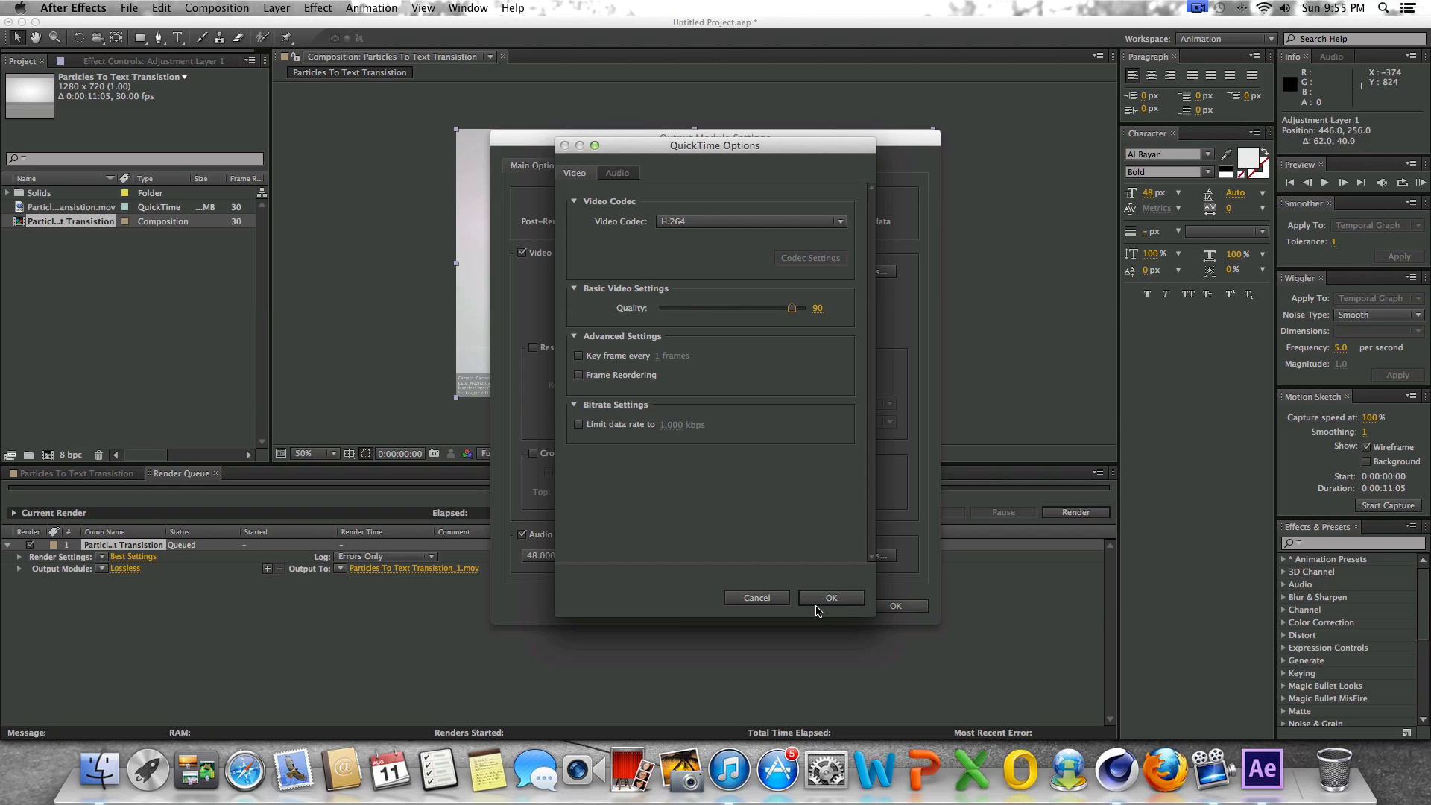
{"action": "left_click", "coordinate": [832, 600]}
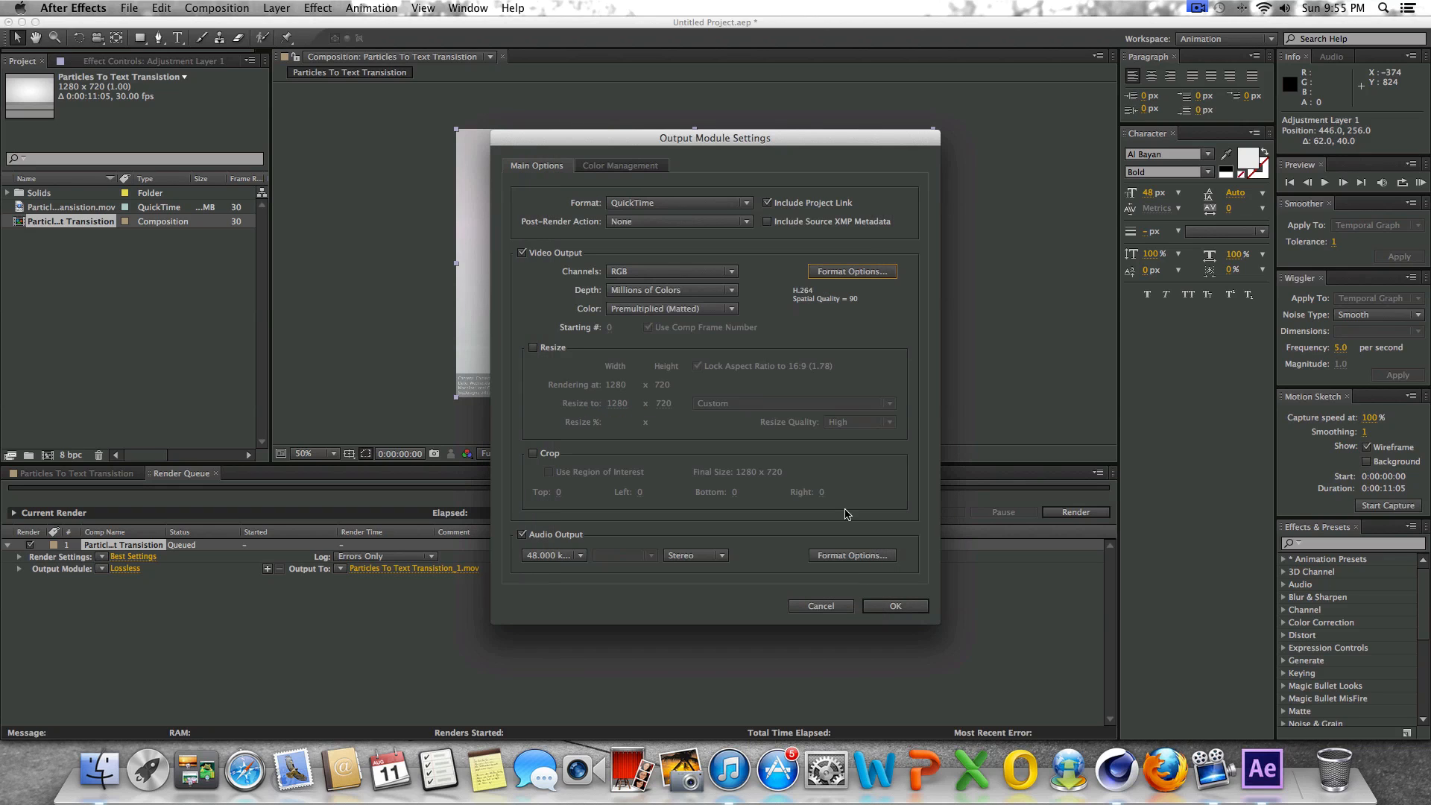
{"action": "left_click", "coordinate": [885, 606]}
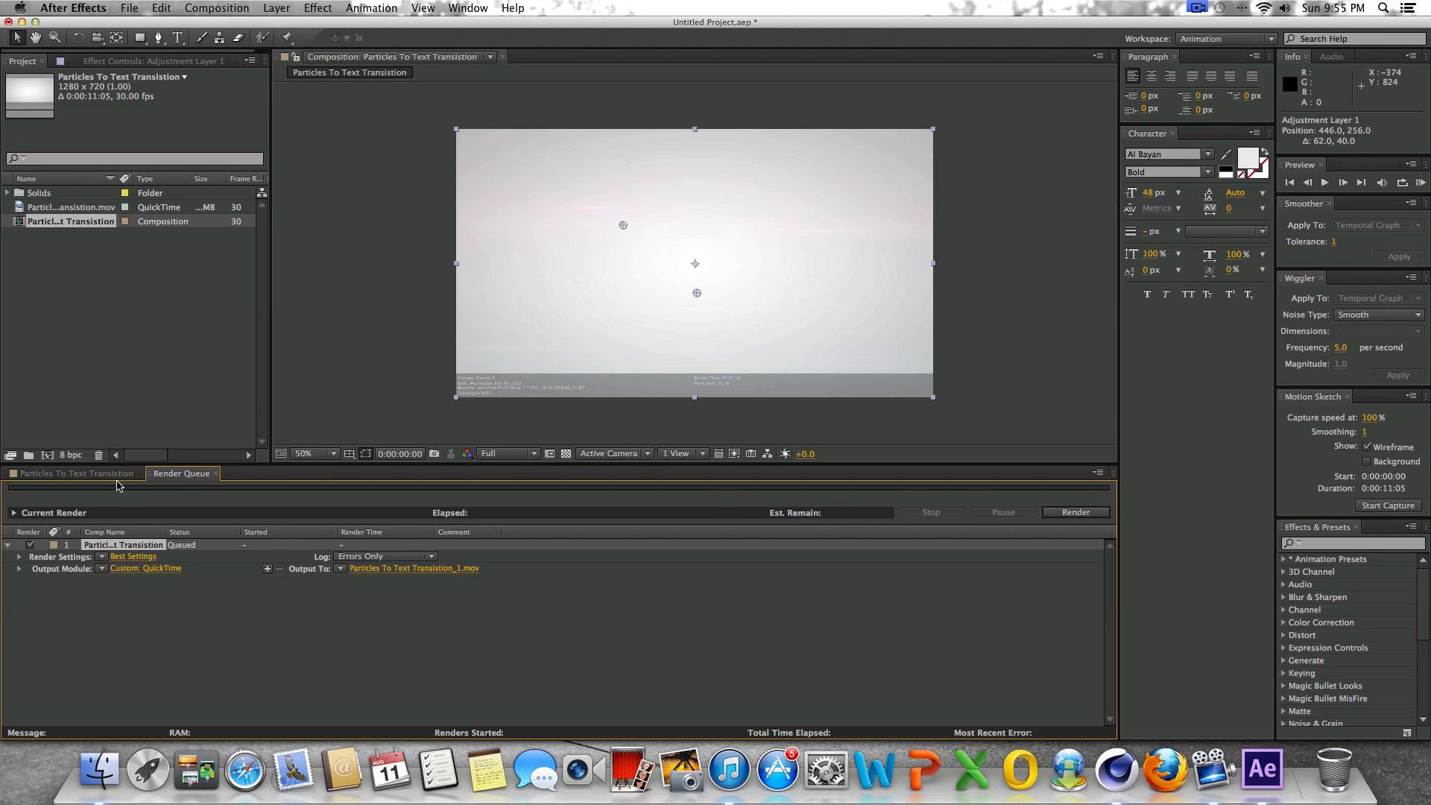
{"action": "left_click", "coordinate": [119, 474]}
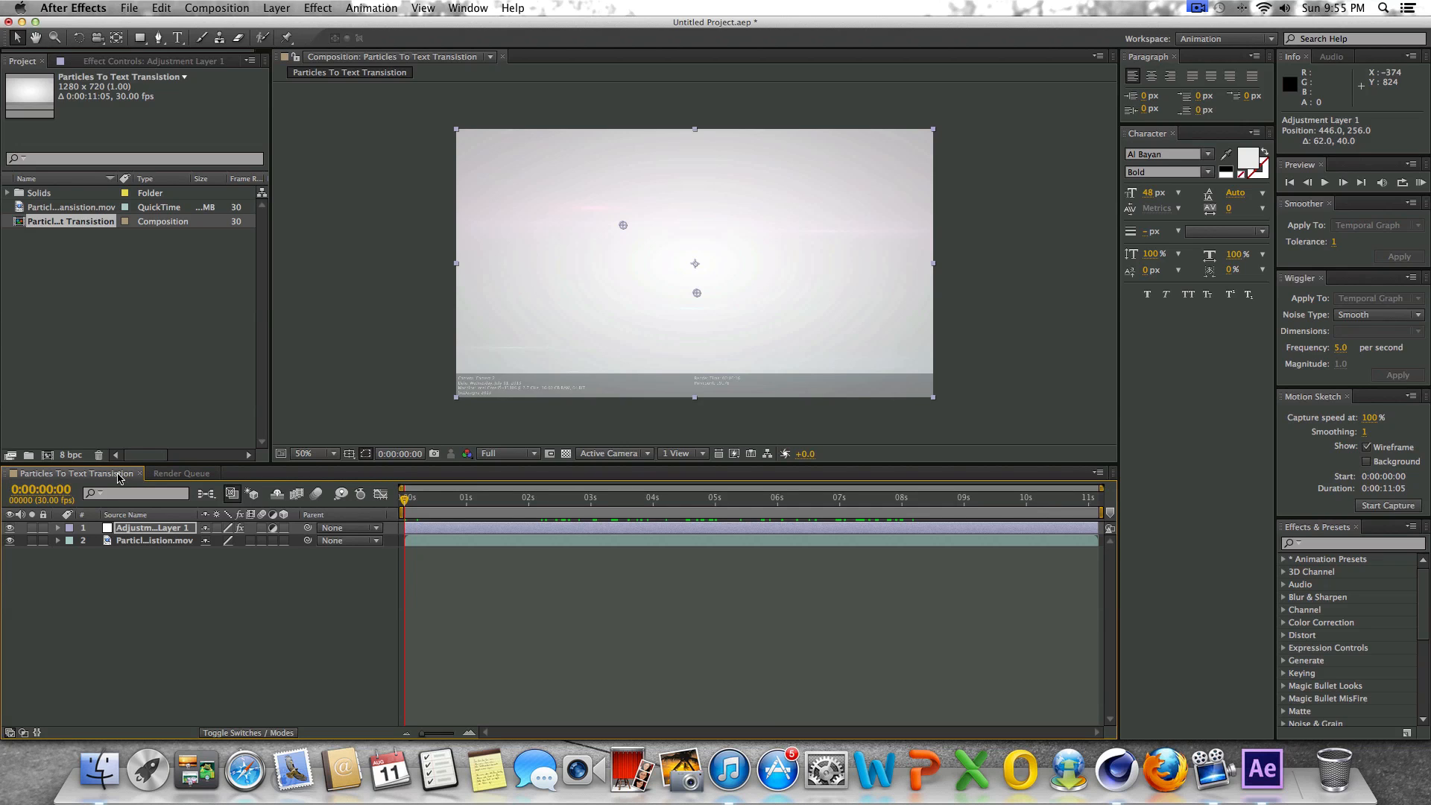